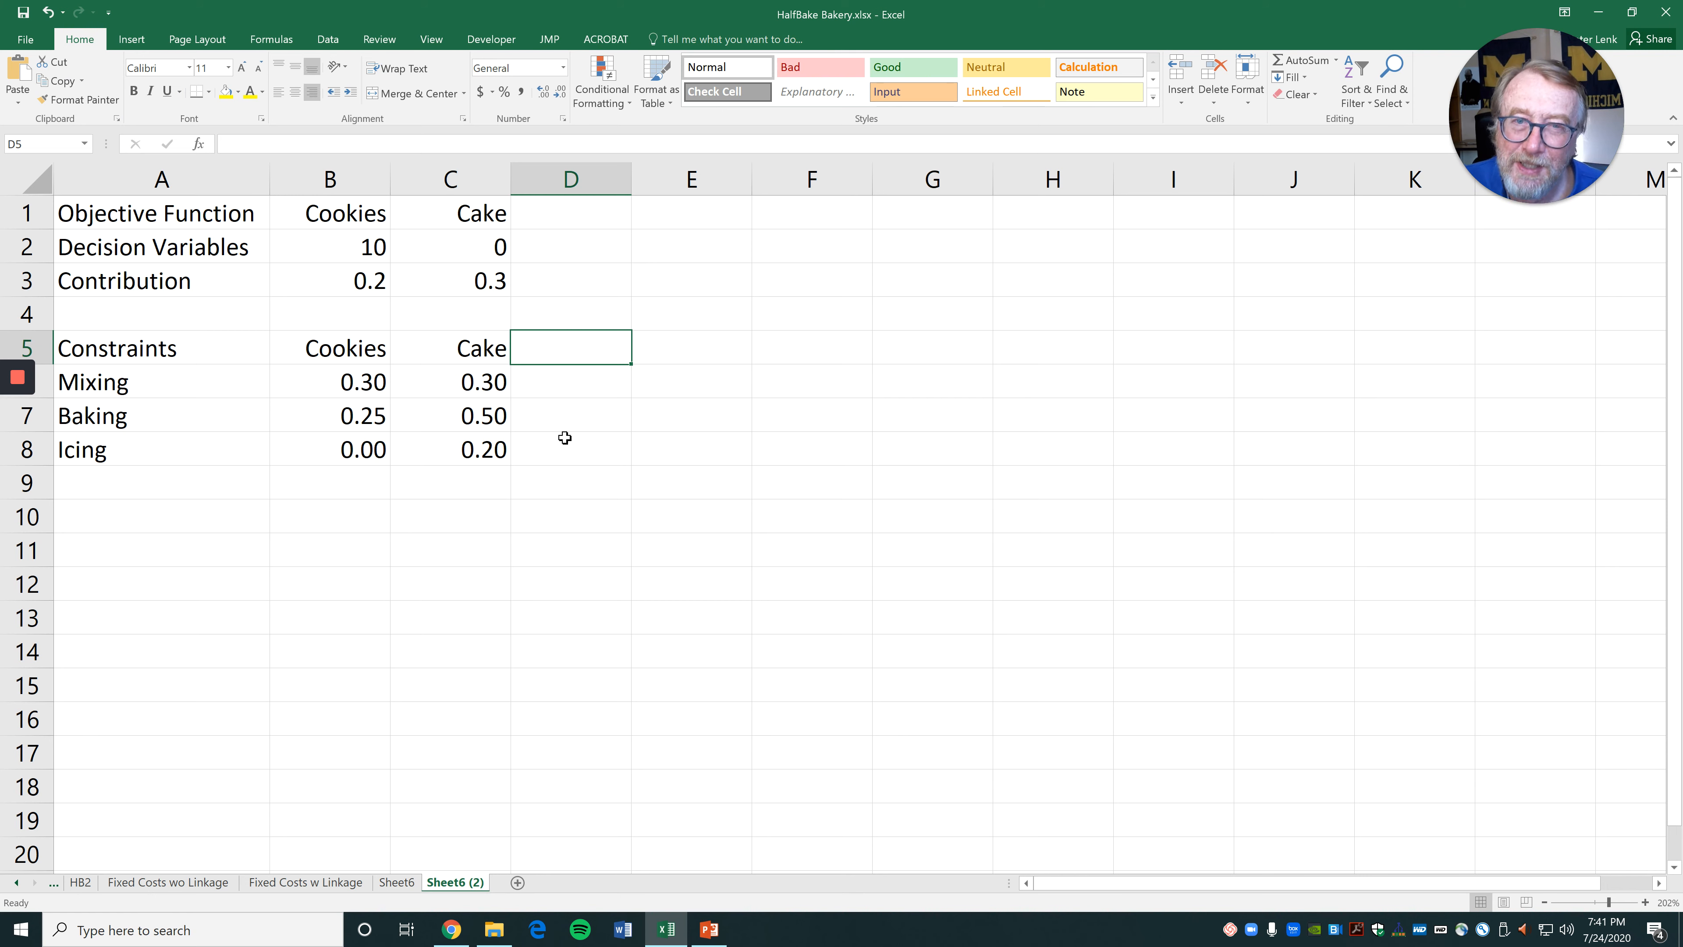
{"action": "left_click", "coordinate": [701, 304]}
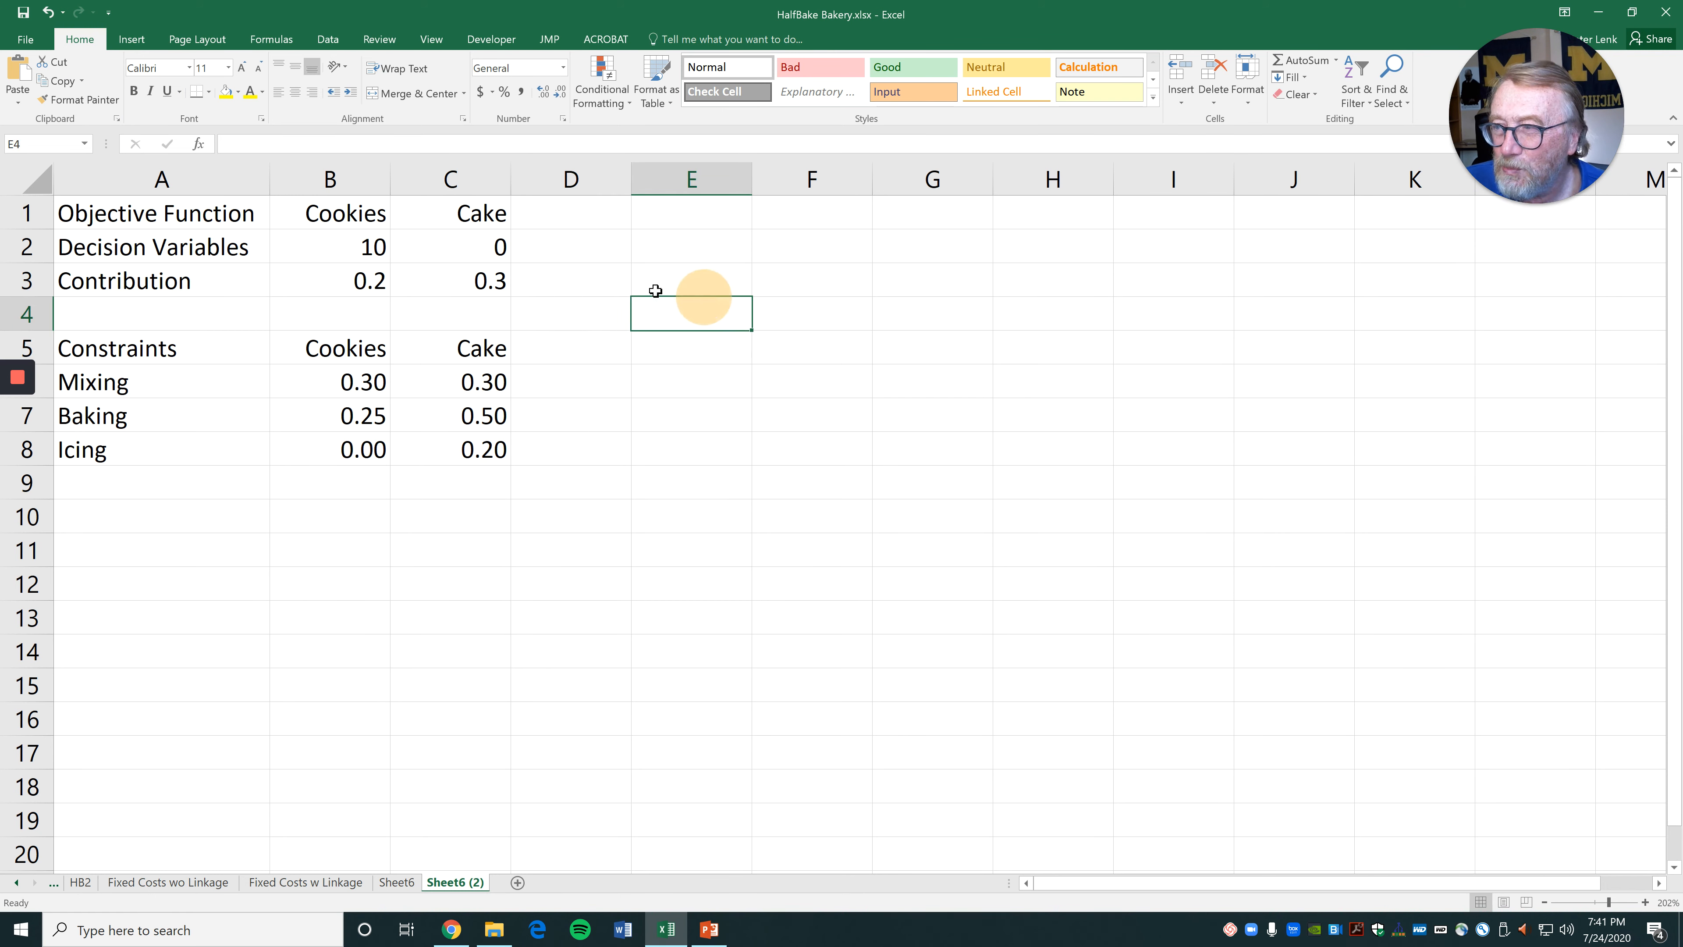
{"action": "left_click", "coordinate": [353, 214]}
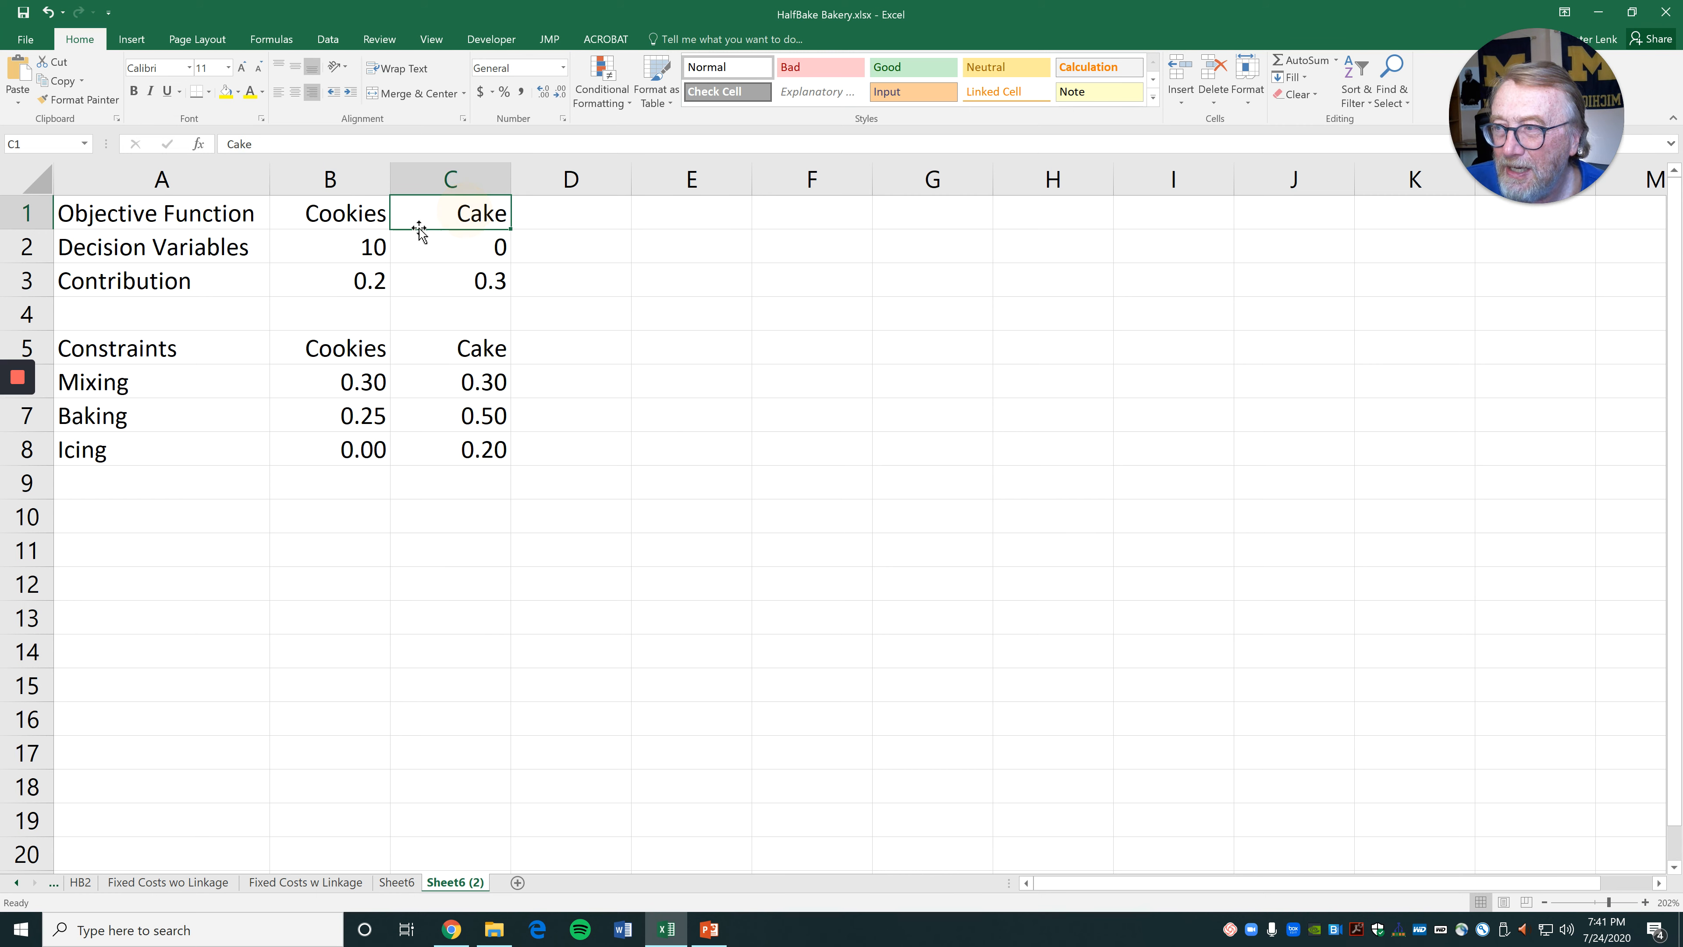
{"action": "left_click", "coordinate": [372, 243]}
{"action": "left_click", "coordinate": [473, 239]}
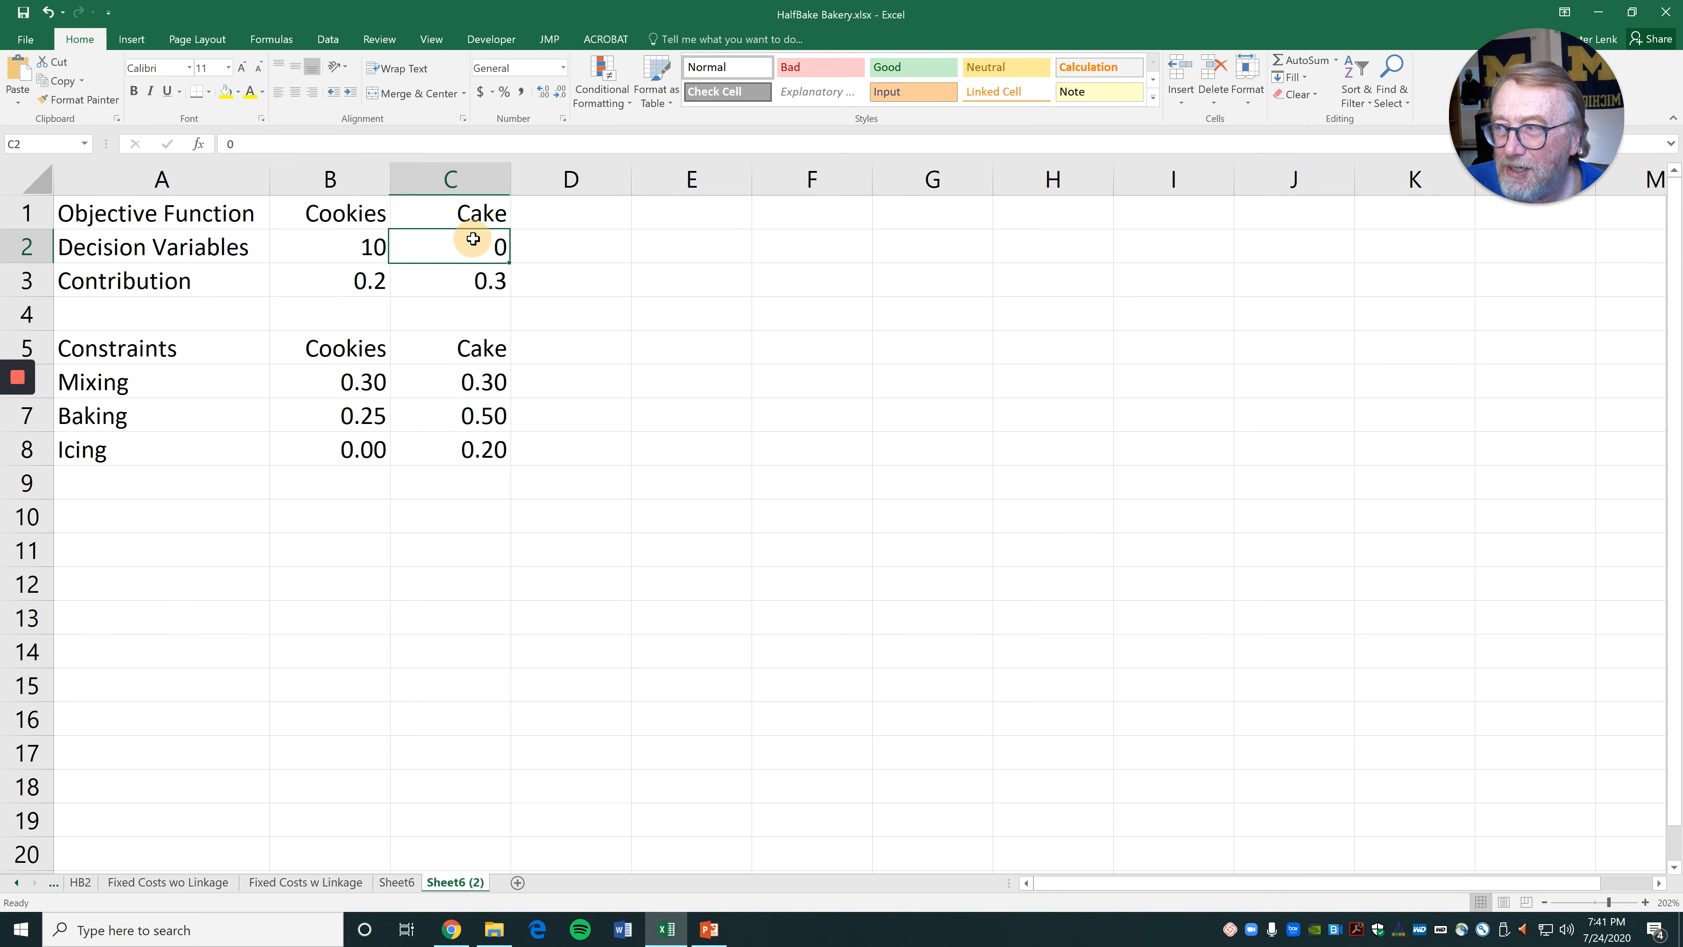
{"action": "left_click", "coordinate": [355, 280]}
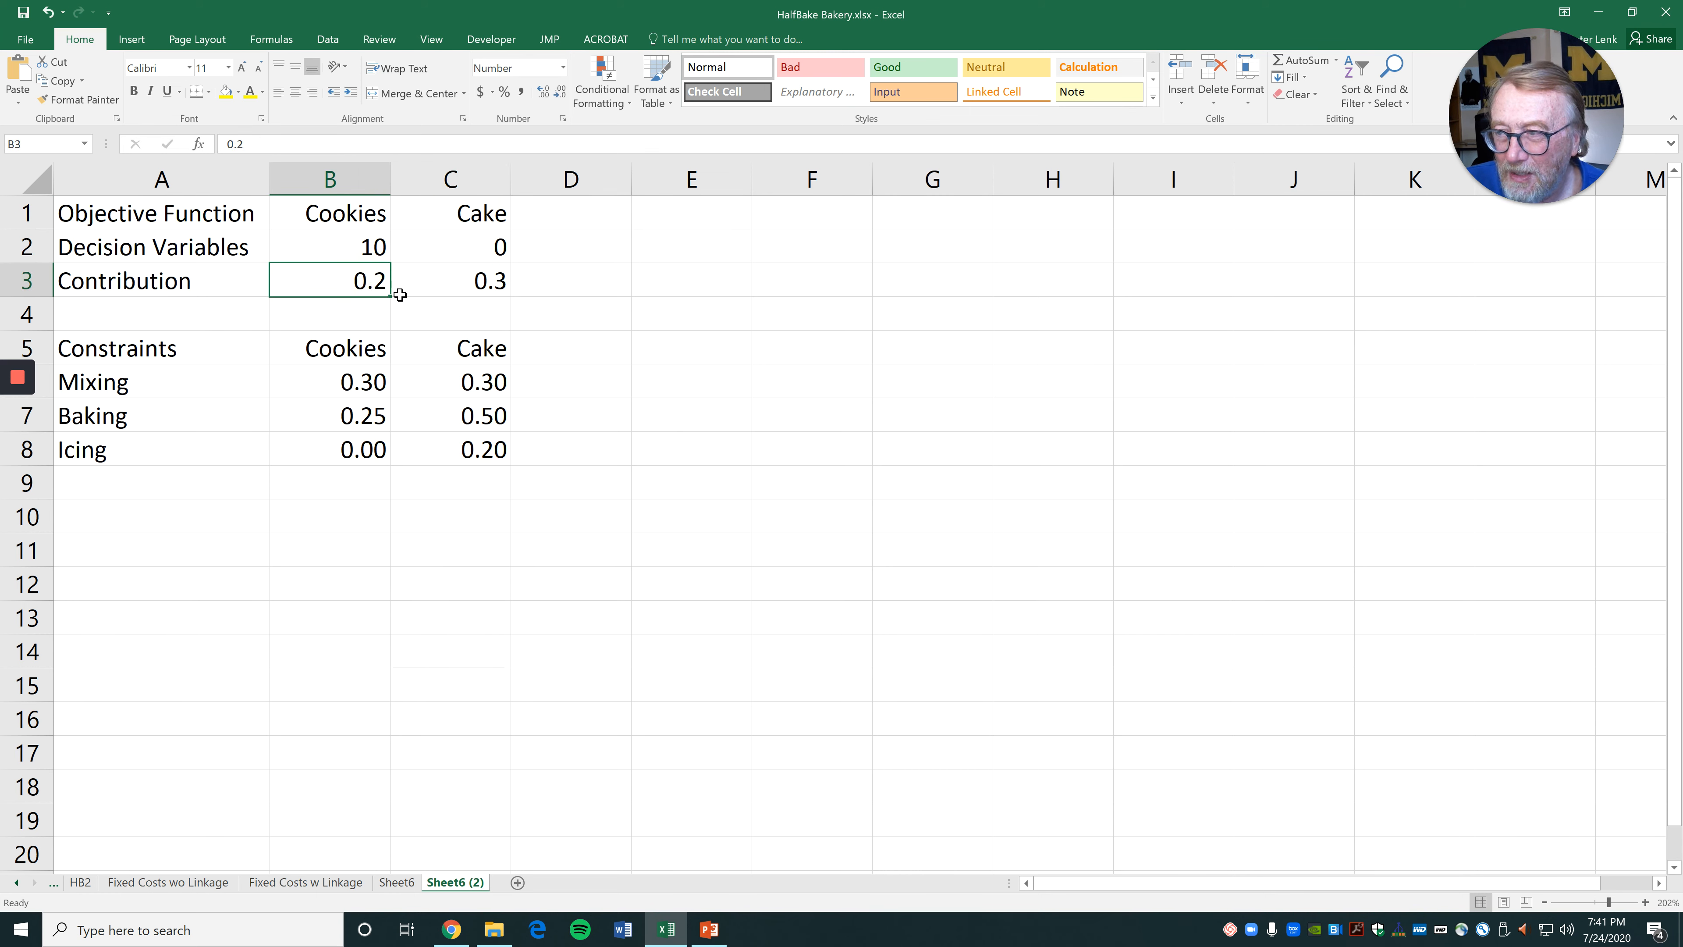
{"action": "left_click", "coordinate": [468, 284]}
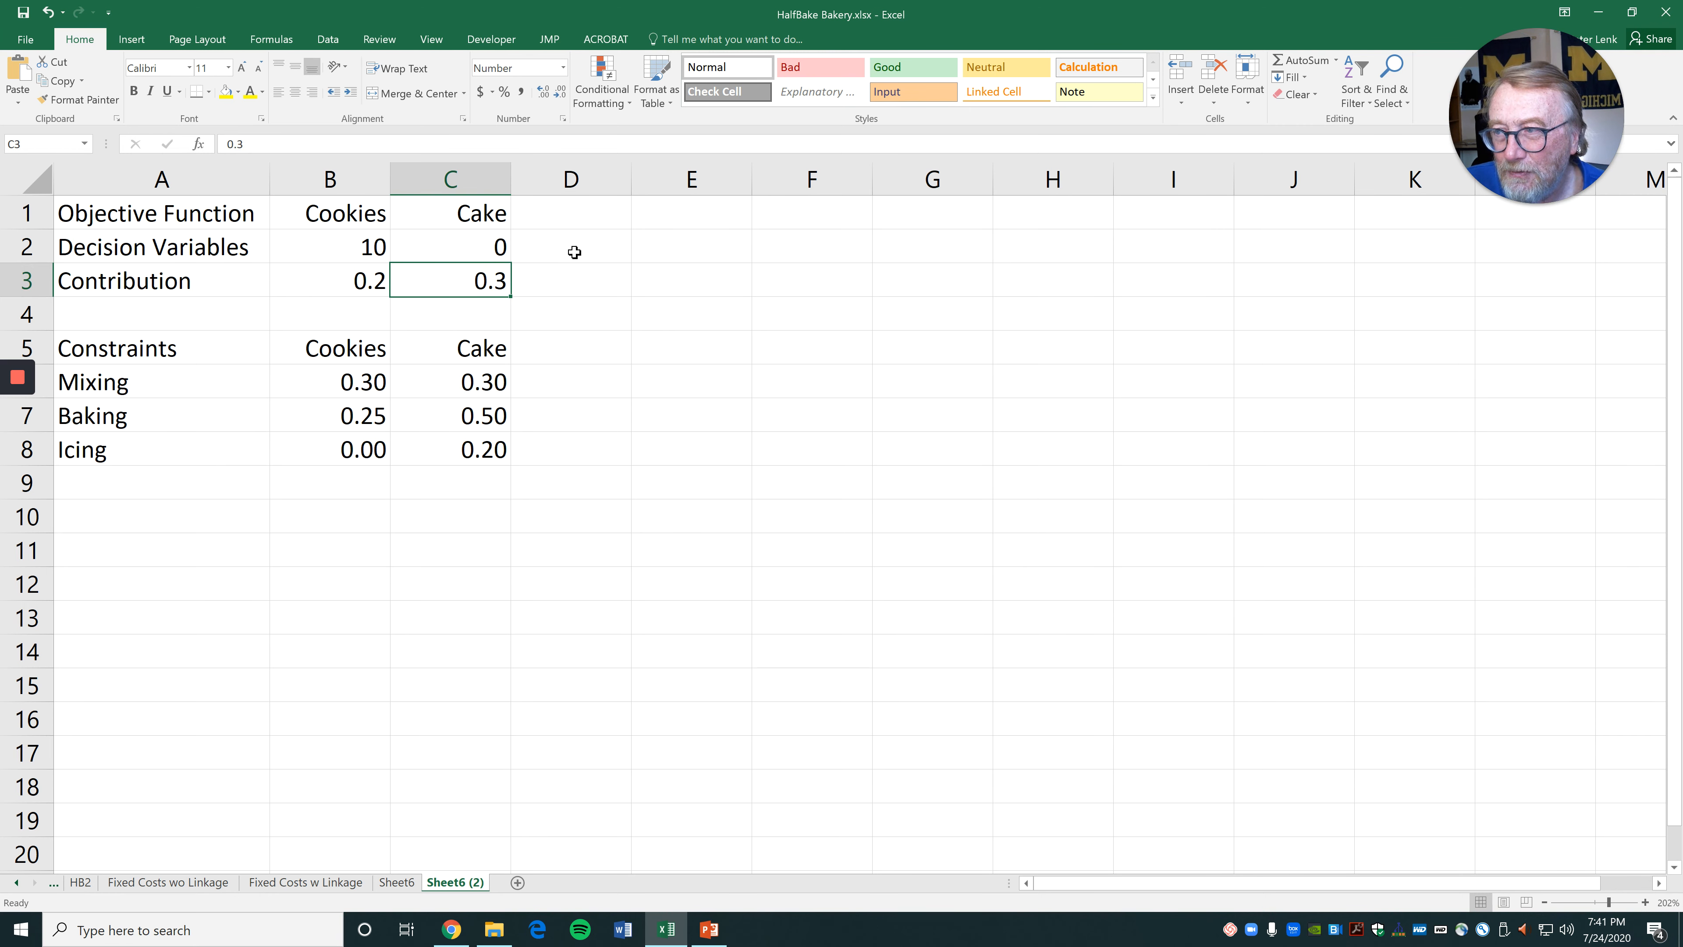
Enter the heading "Fixed Costs" in cell D1, beside the Cake column of the objective function
{"action": "left_click", "coordinate": [585, 221]}
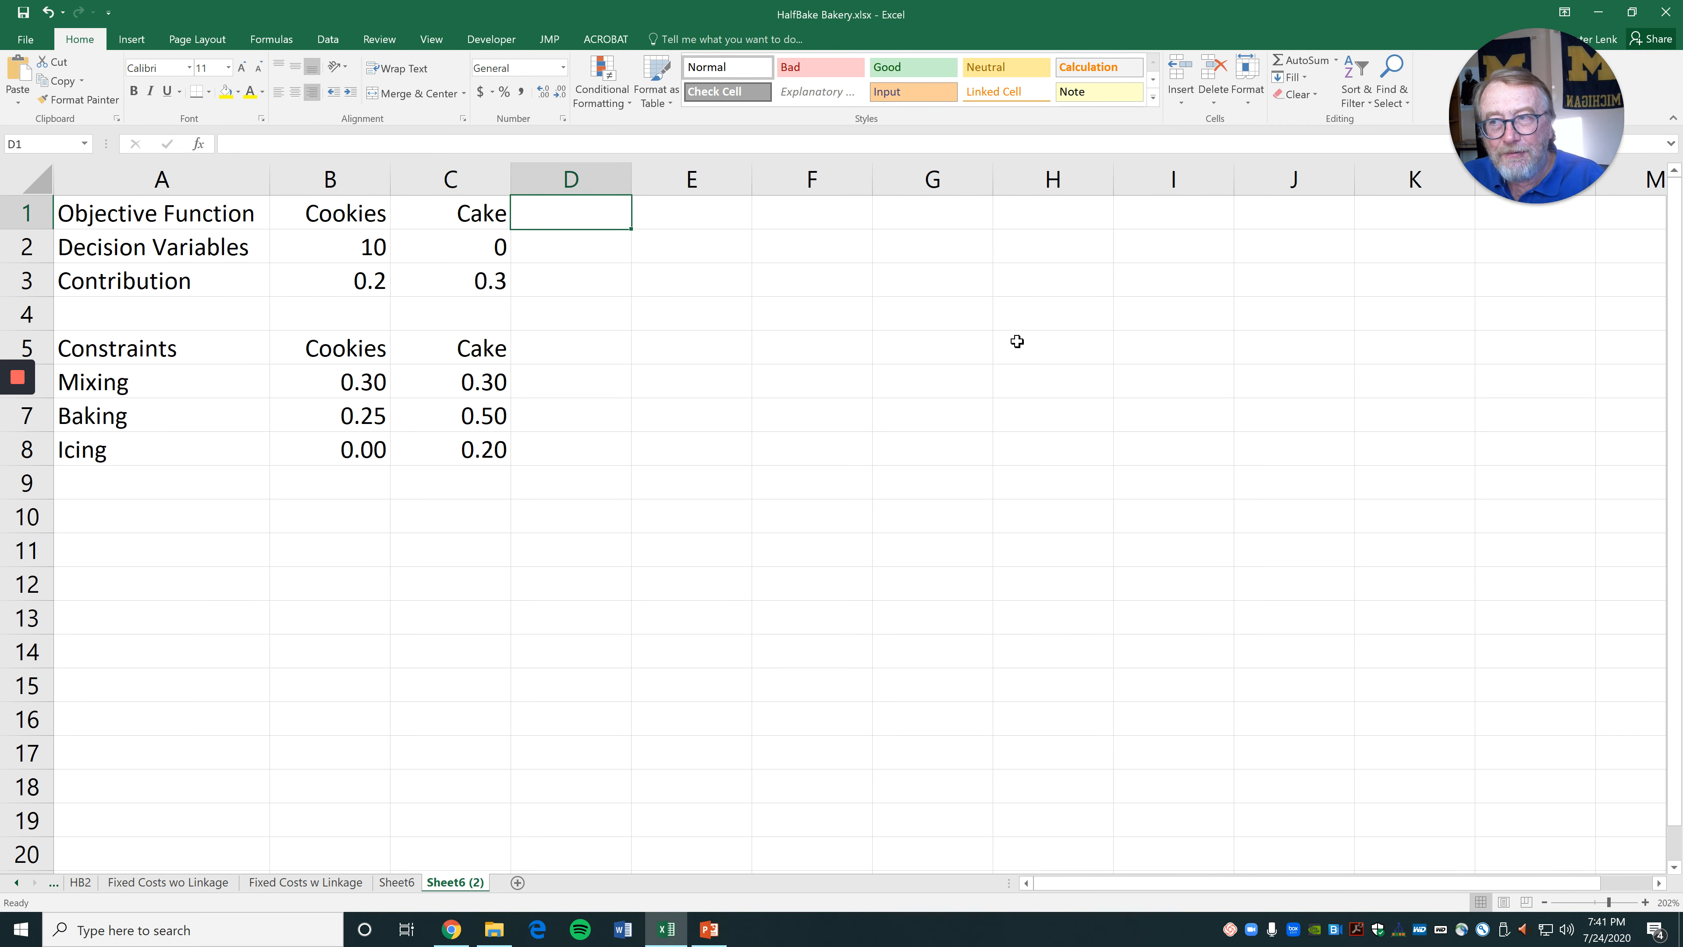
{"action": "type", "text": "Fixed"}
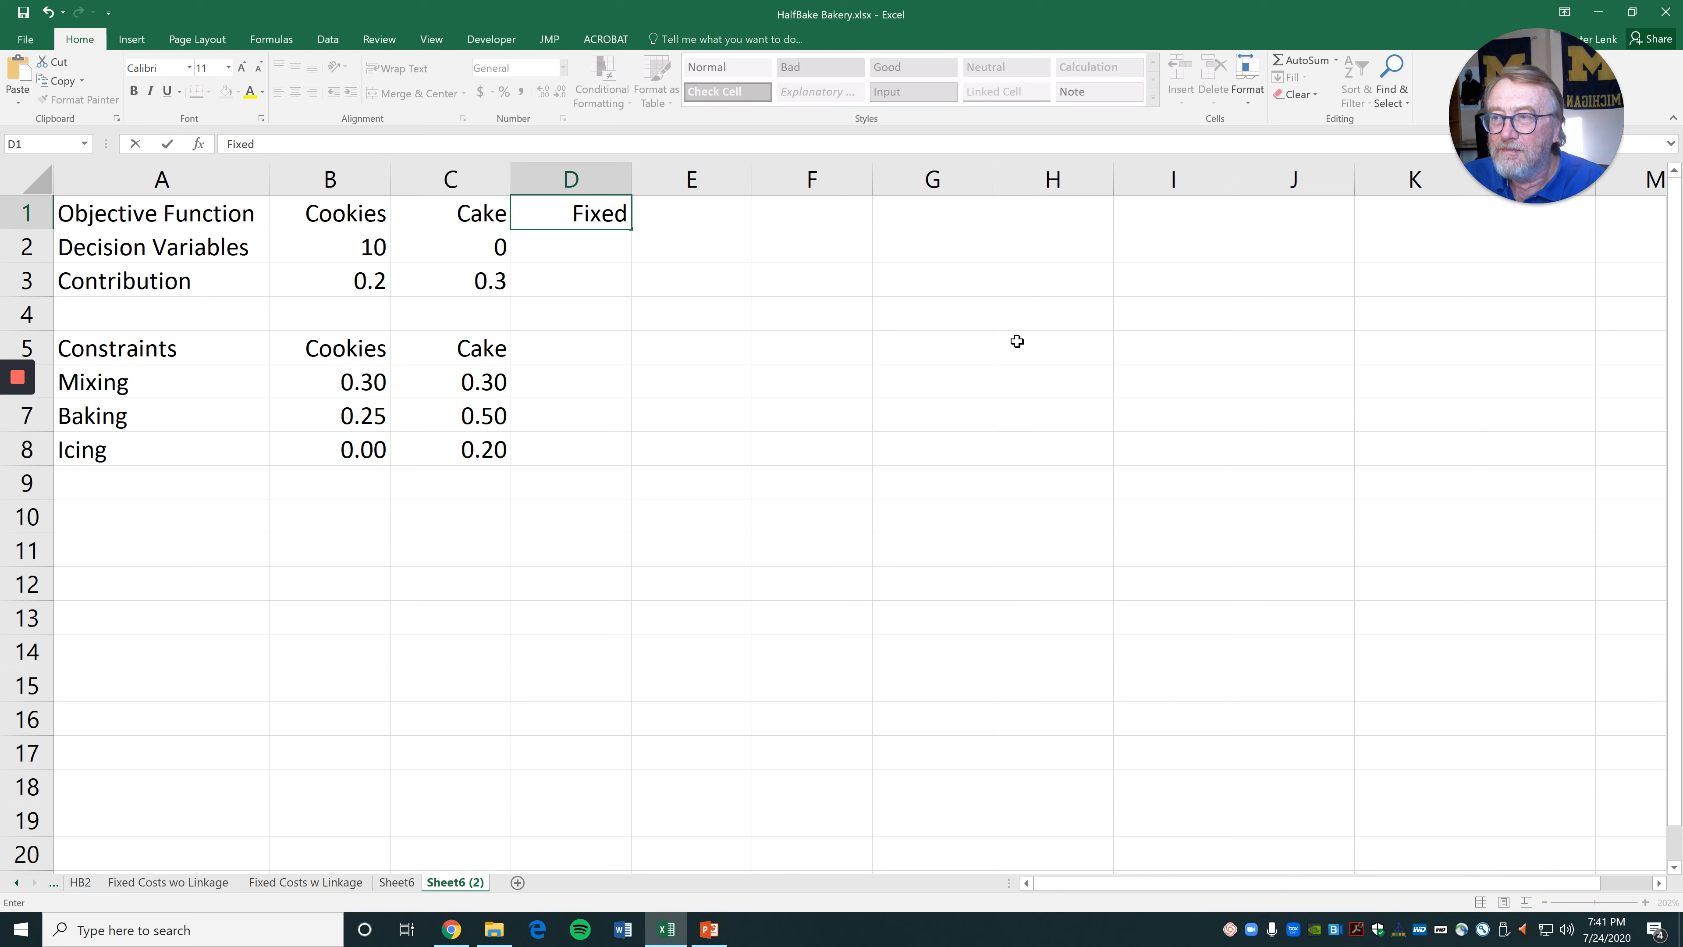
{"action": "type", "text": " Costs"}
{"action": "key", "text": "Return"}
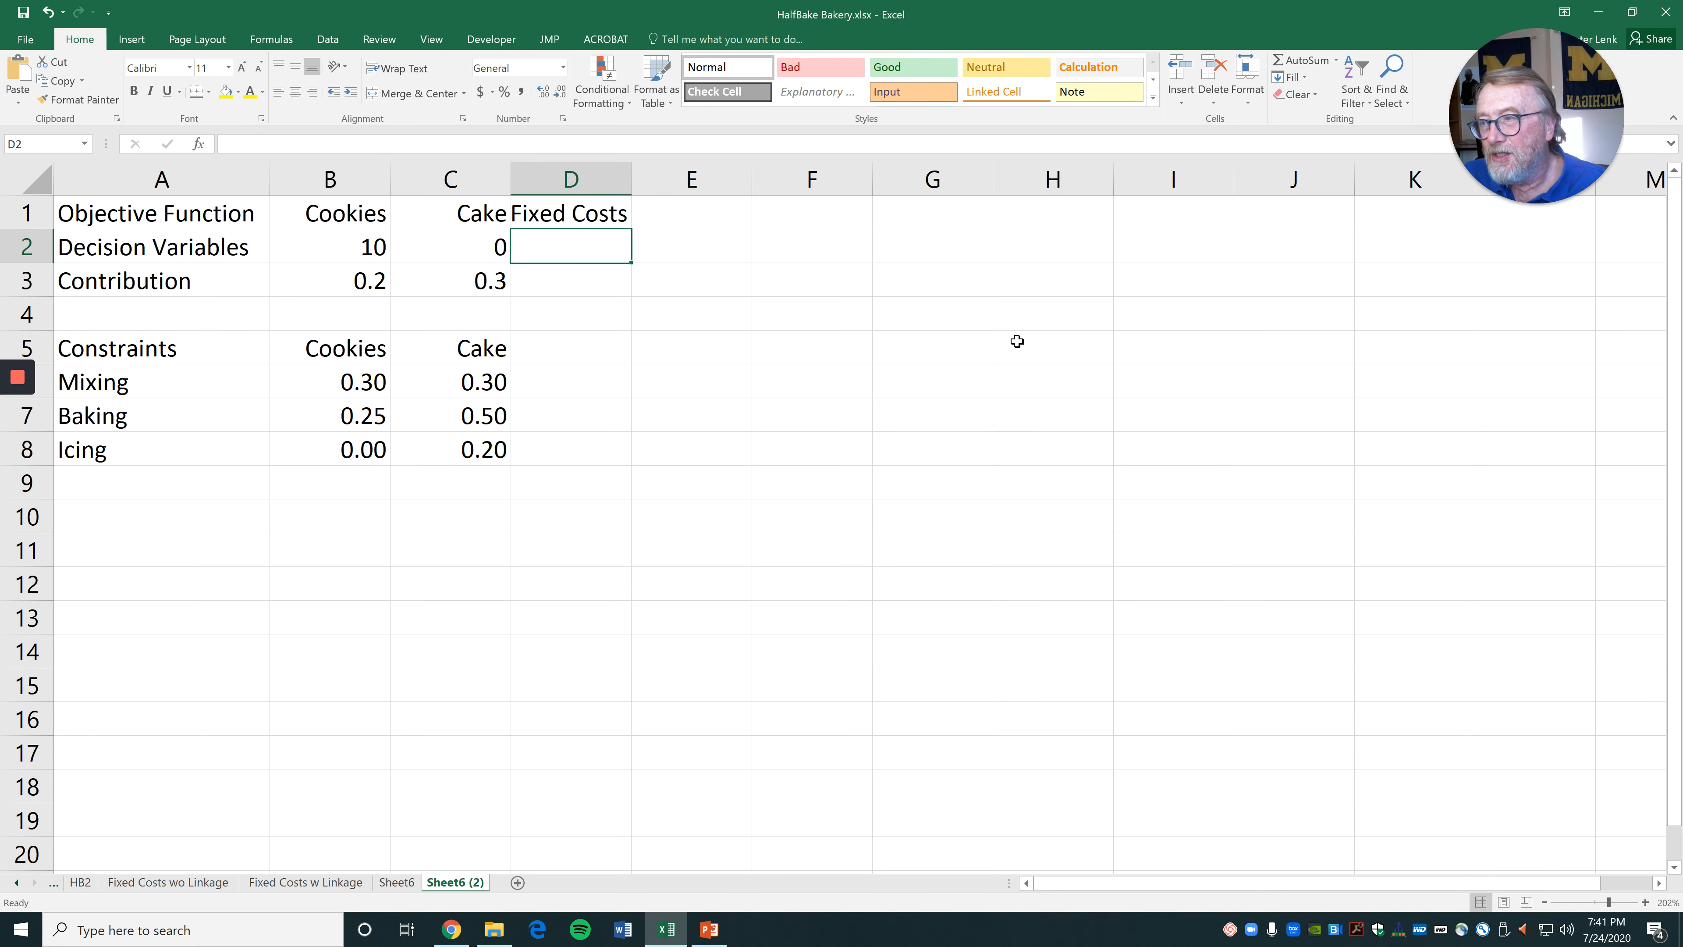
Replace the heading in cell D1 with "Cookies FX"
{"action": "left_click", "coordinate": [604, 206]}
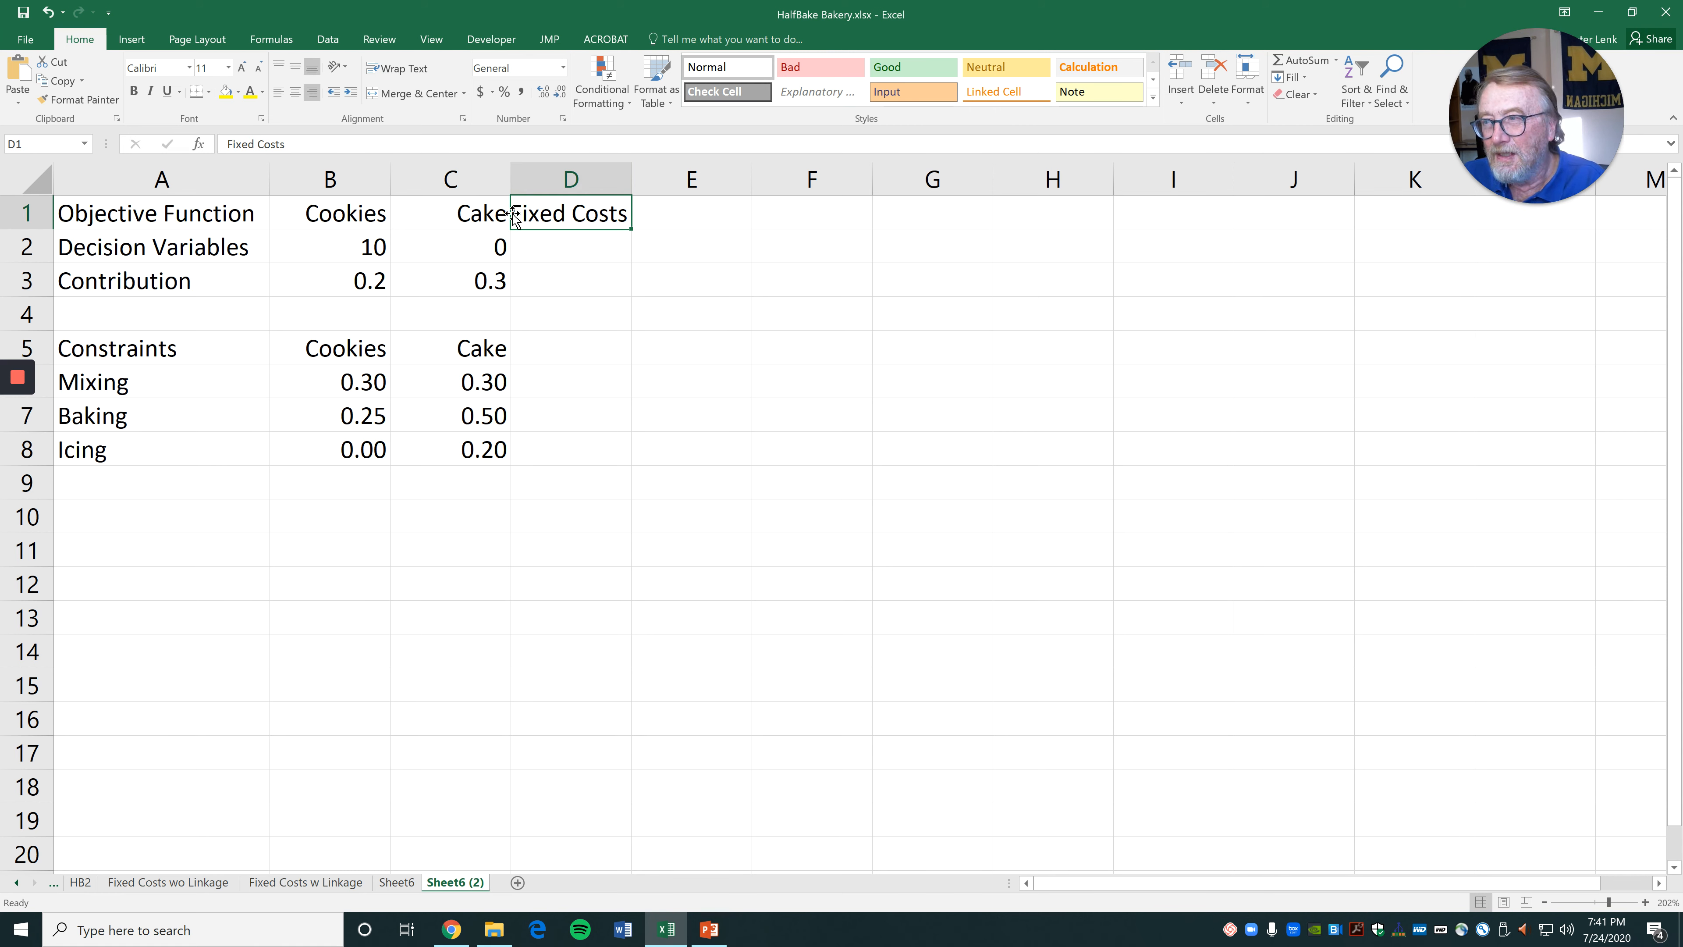
{"action": "type", "text": "C"}
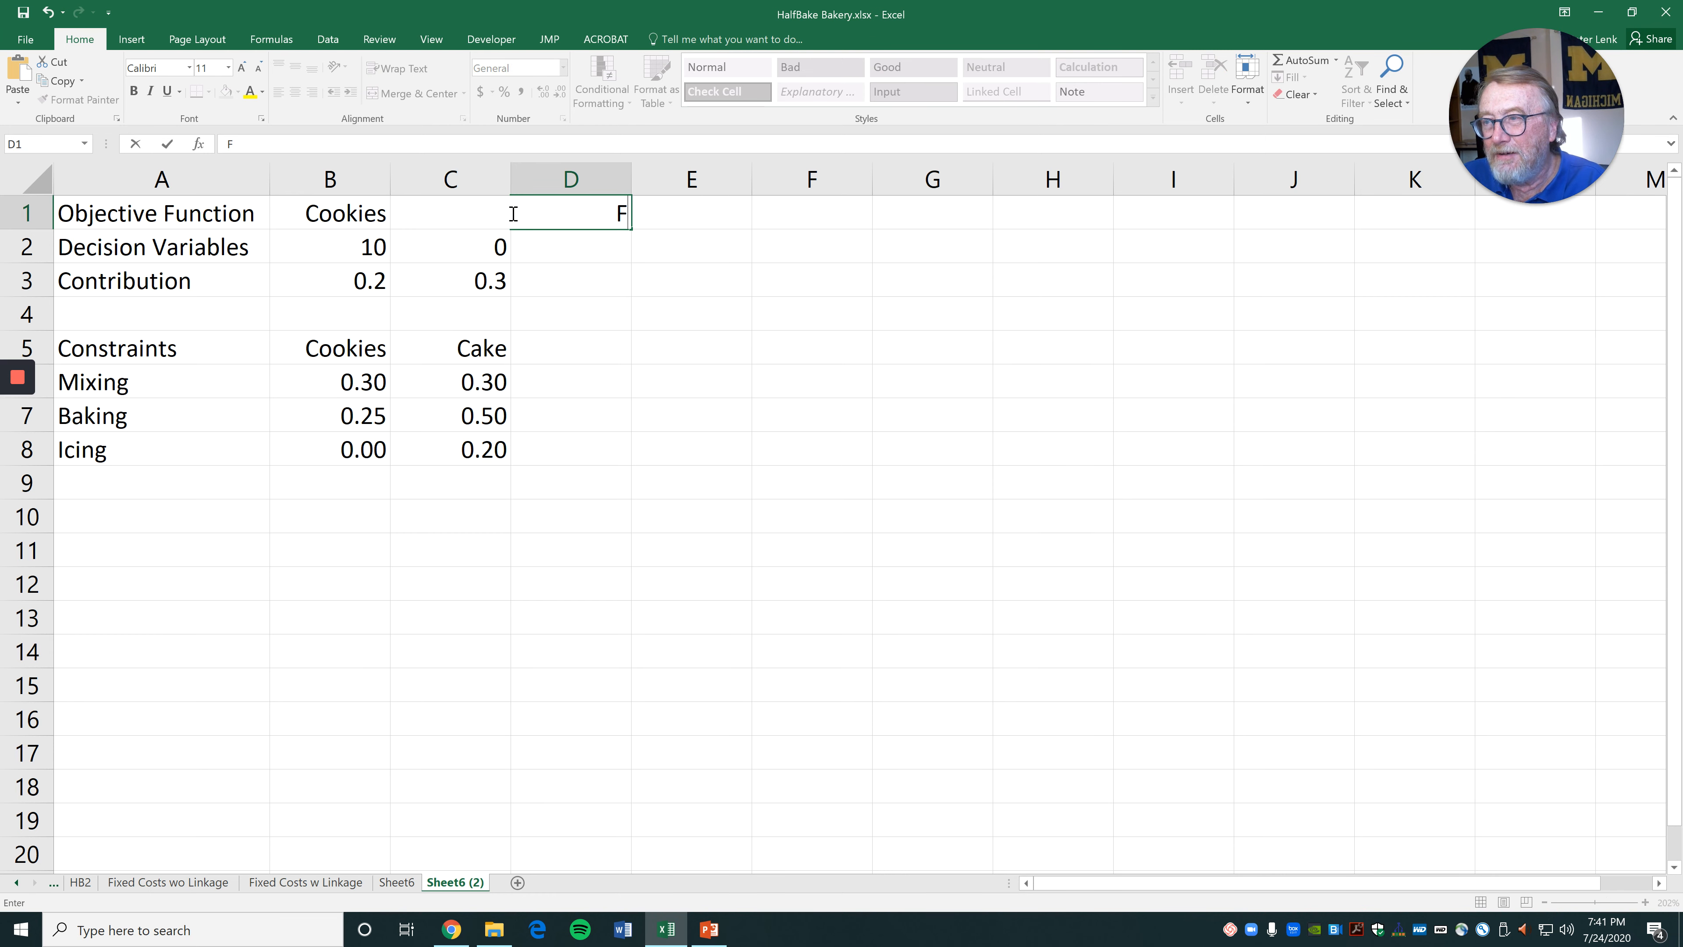
{"action": "type", "text": "X"}
{"action": "key", "text": "BackSpace"}
{"action": "type", "text": "Cookis"}
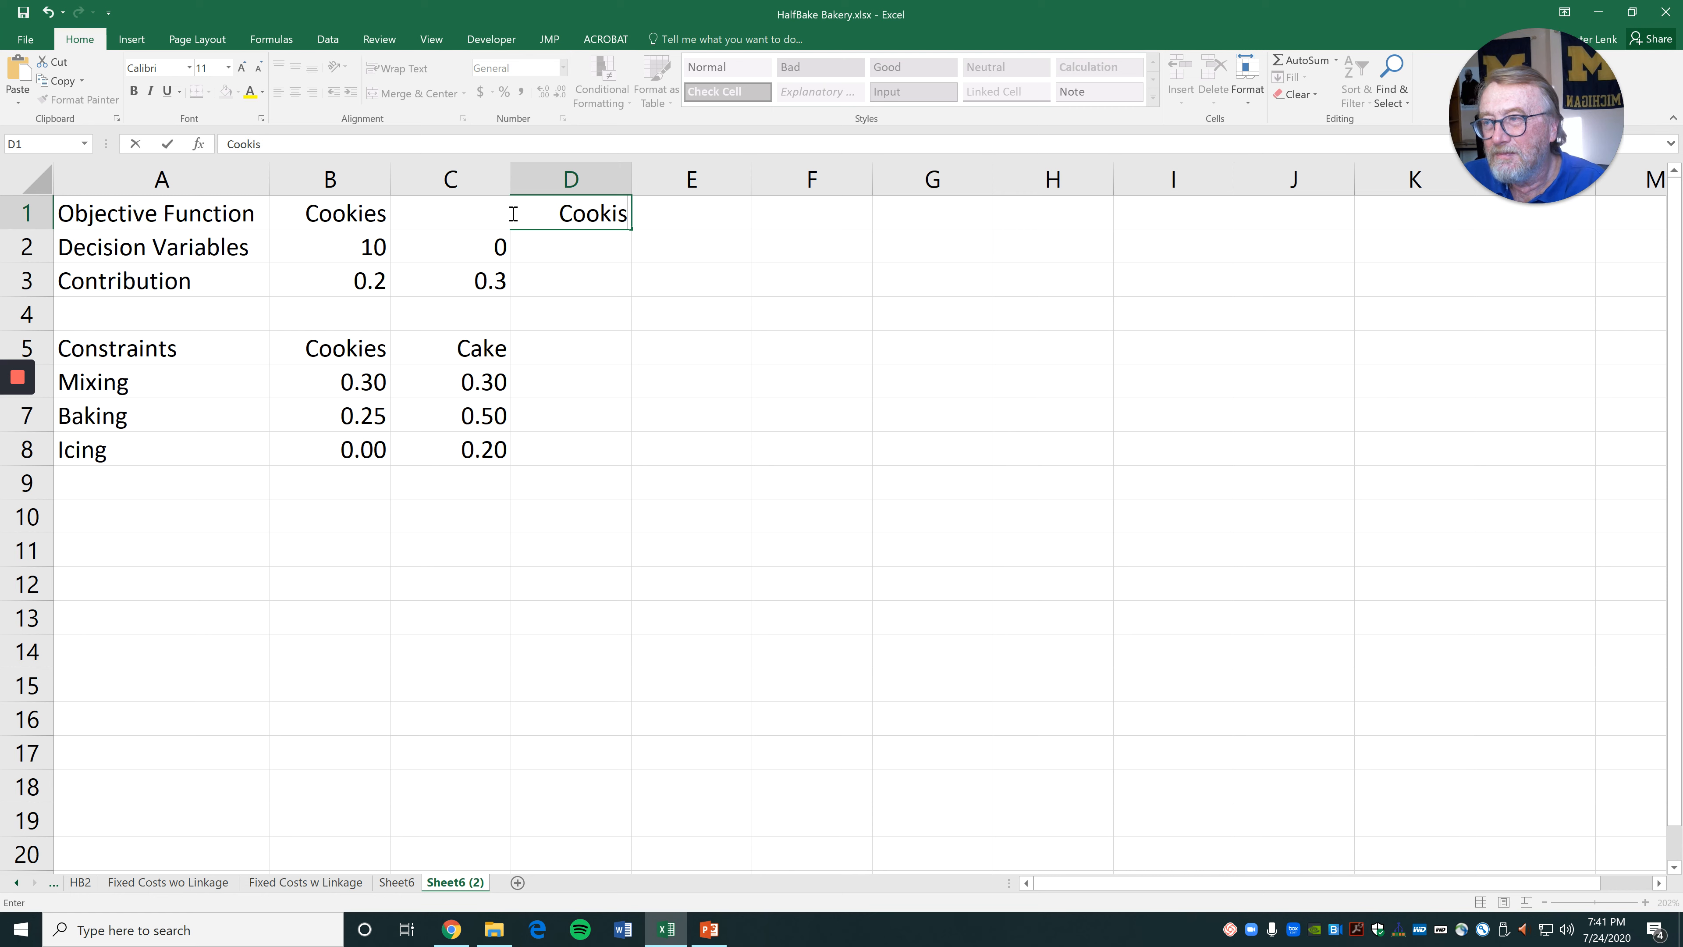
{"action": "key", "text": "BackSpace"}
{"action": "type", "text": "es FX"}
{"action": "key", "text": "Return"}
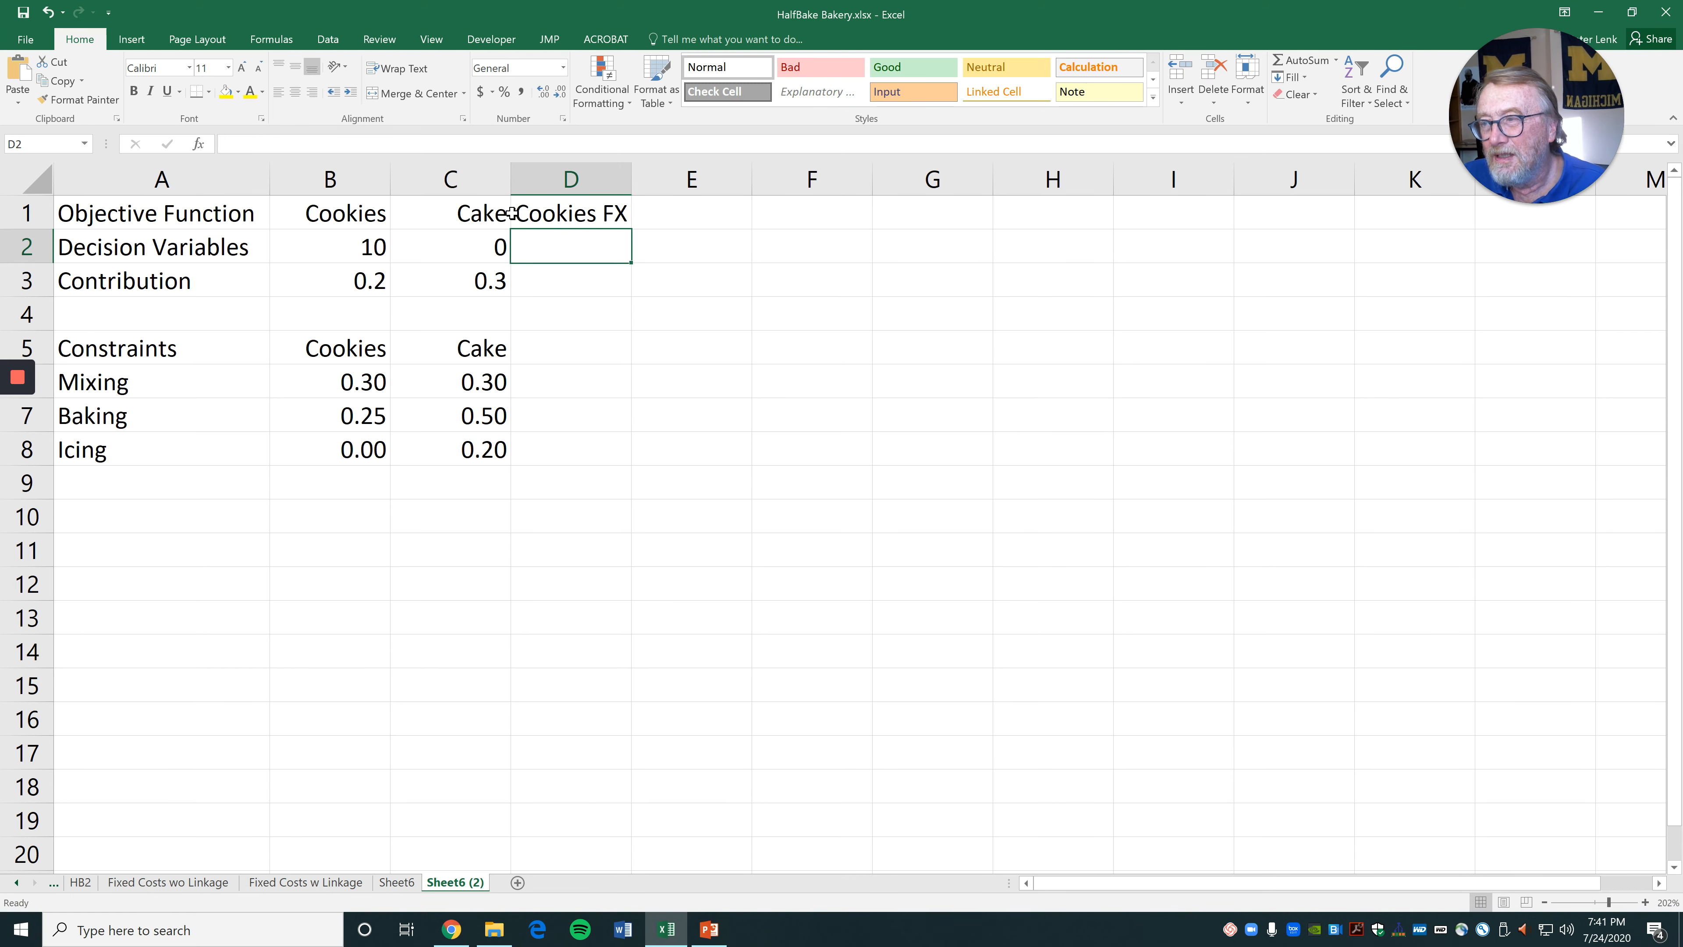
Add the heading "Cake FY" in cell E1 of the objective function block
{"action": "left_click", "coordinate": [692, 214]}
{"action": "type", "text": "Ca"}
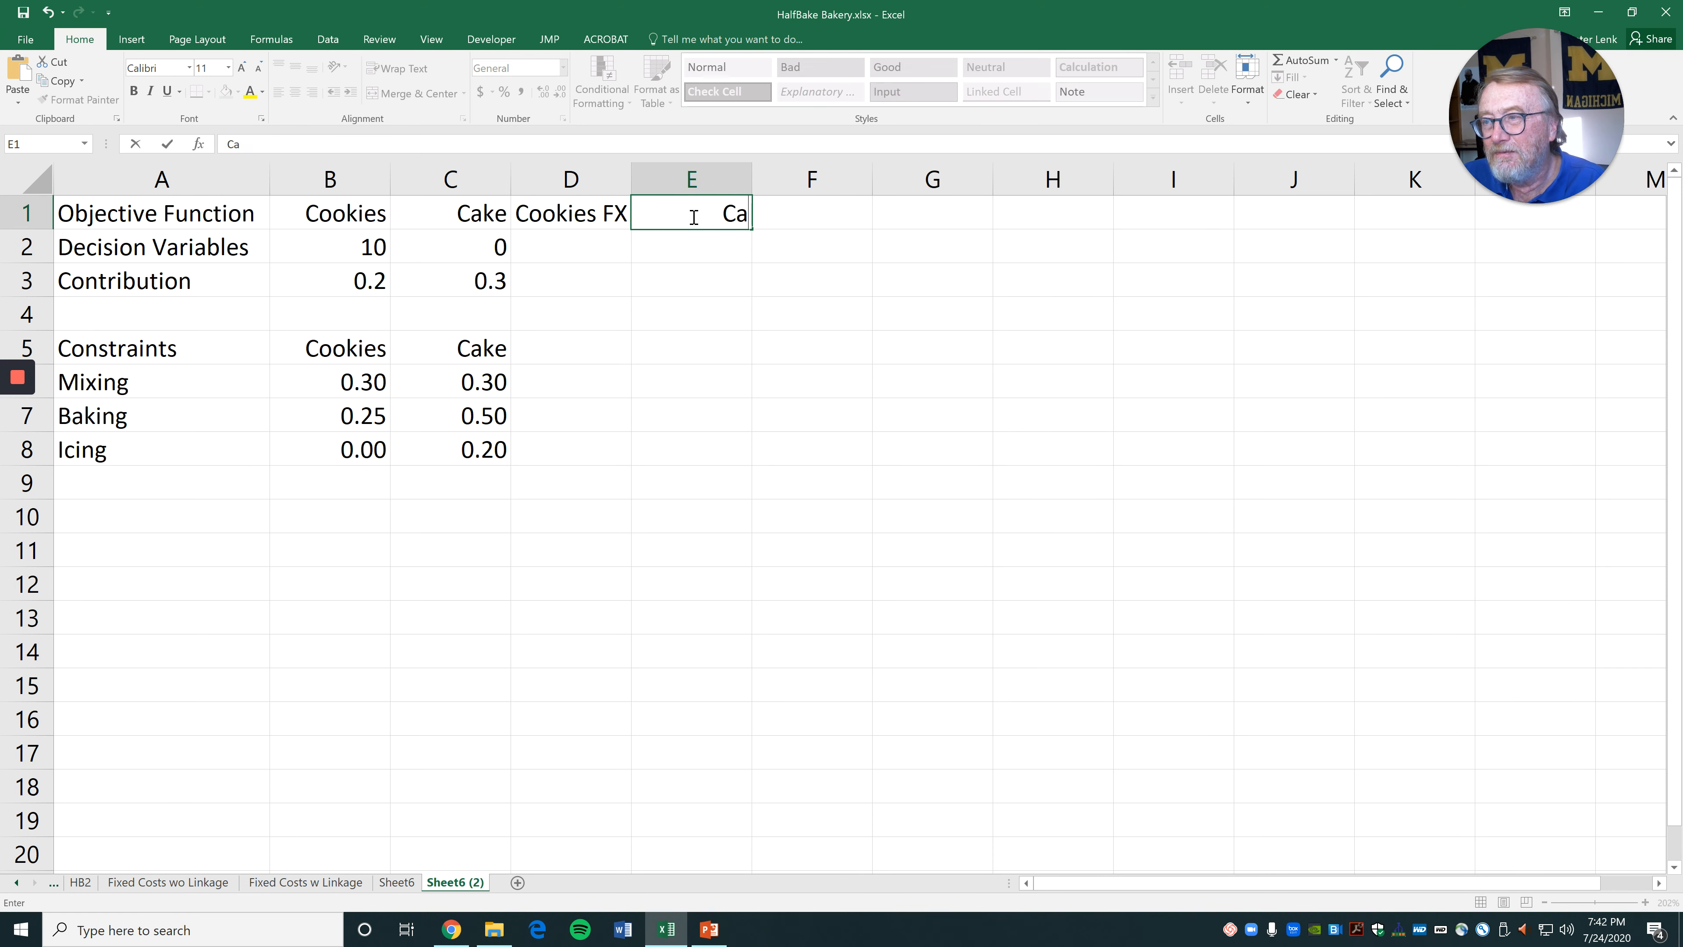
{"action": "type", "text": "ke F"}
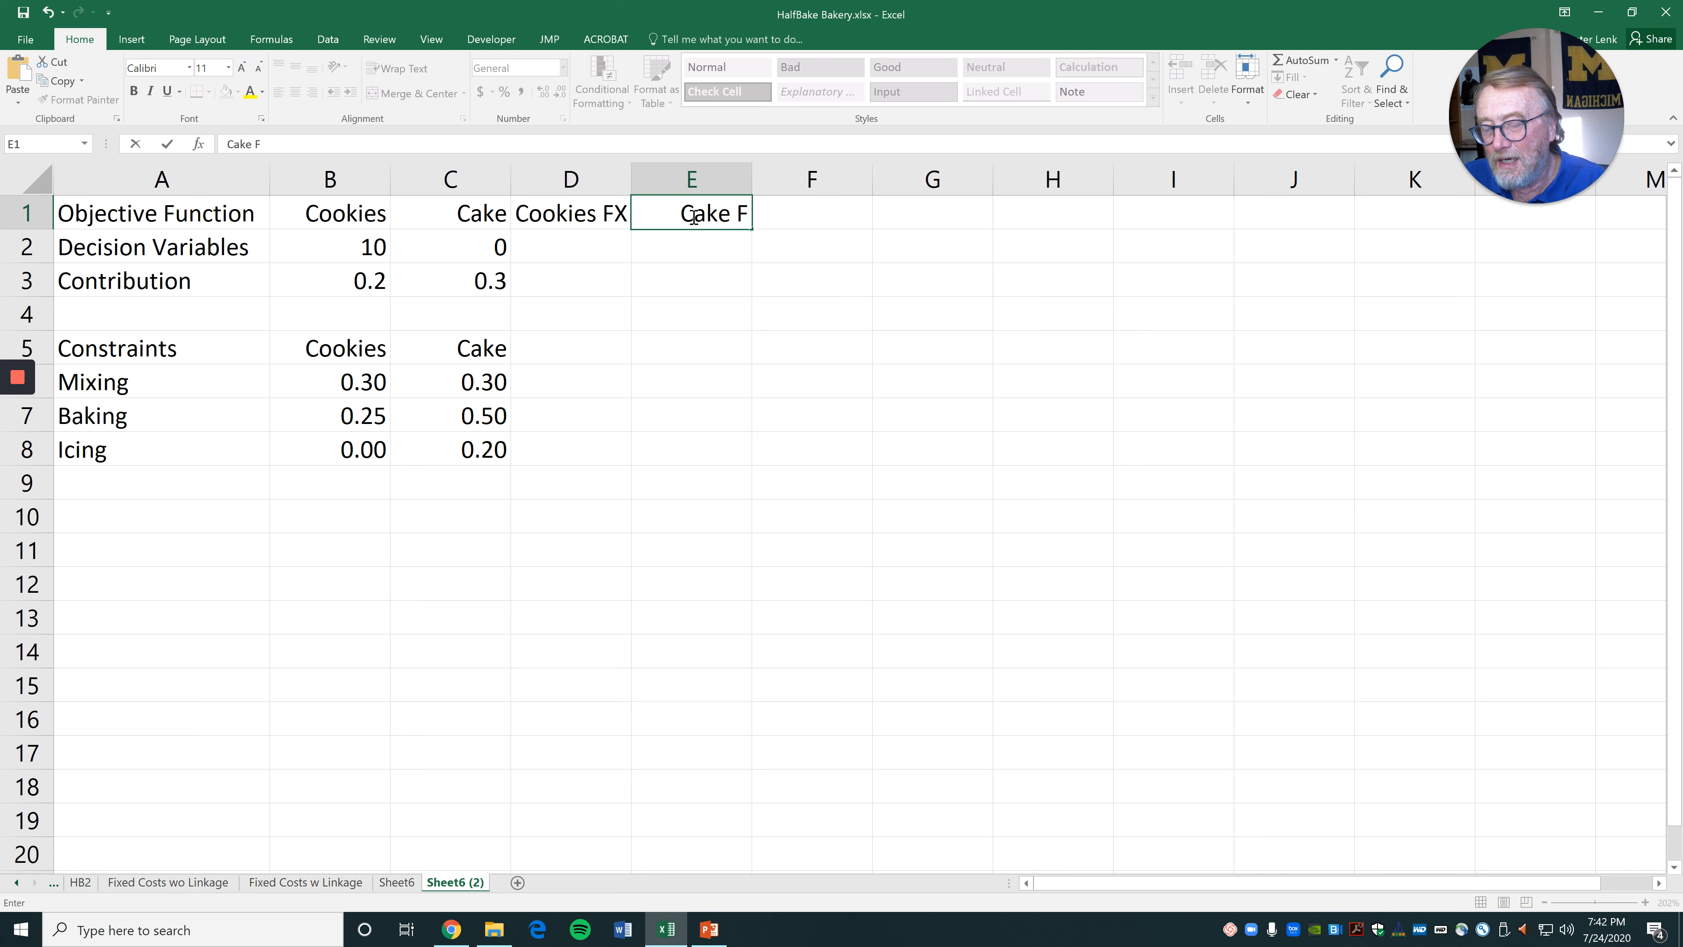
{"action": "type", "text": "Y"}
{"action": "key", "text": "Return"}
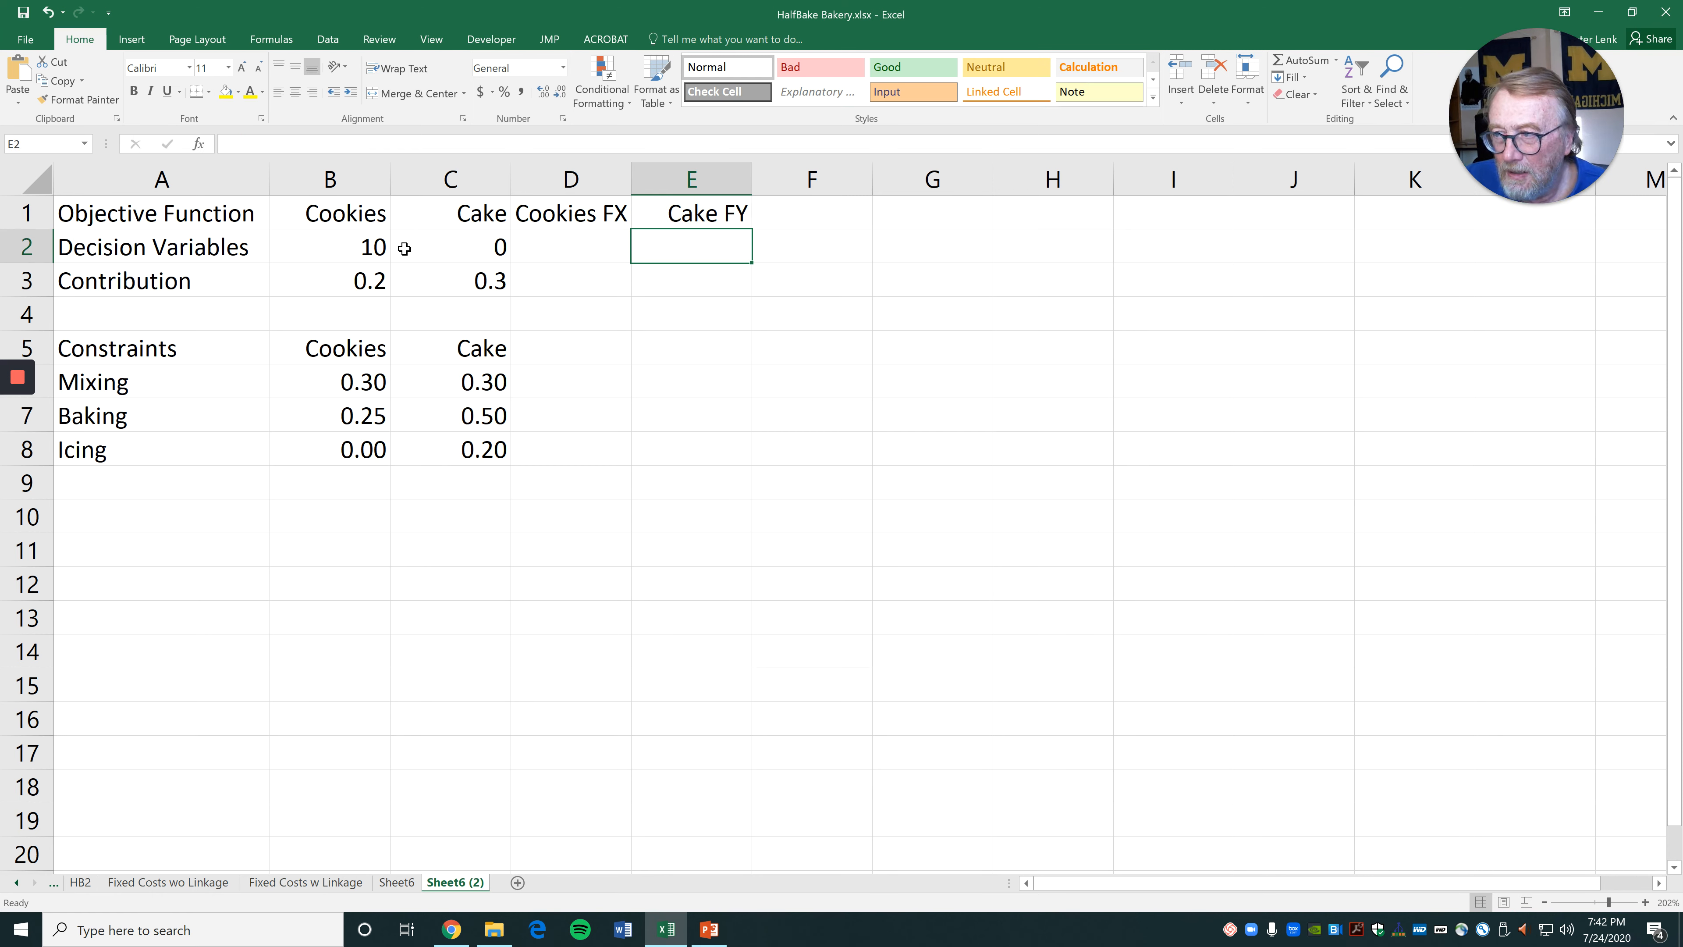
{"action": "left_click", "coordinate": [369, 246]}
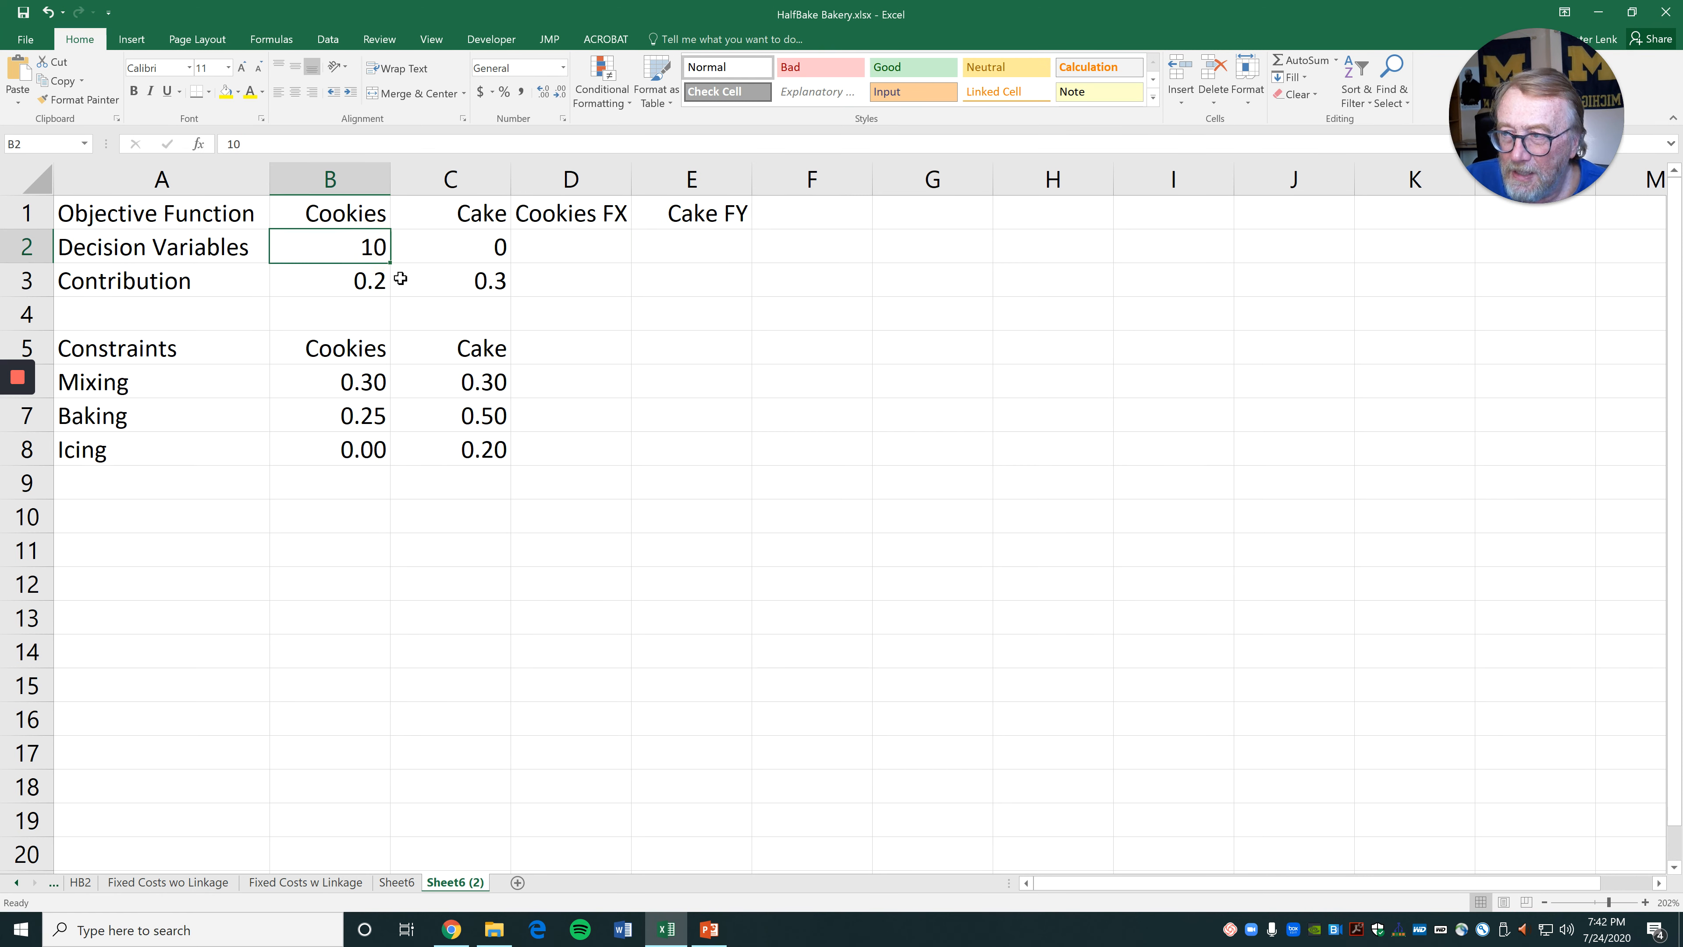
{"action": "left_click", "coordinate": [501, 247]}
{"action": "left_click", "coordinate": [363, 250]}
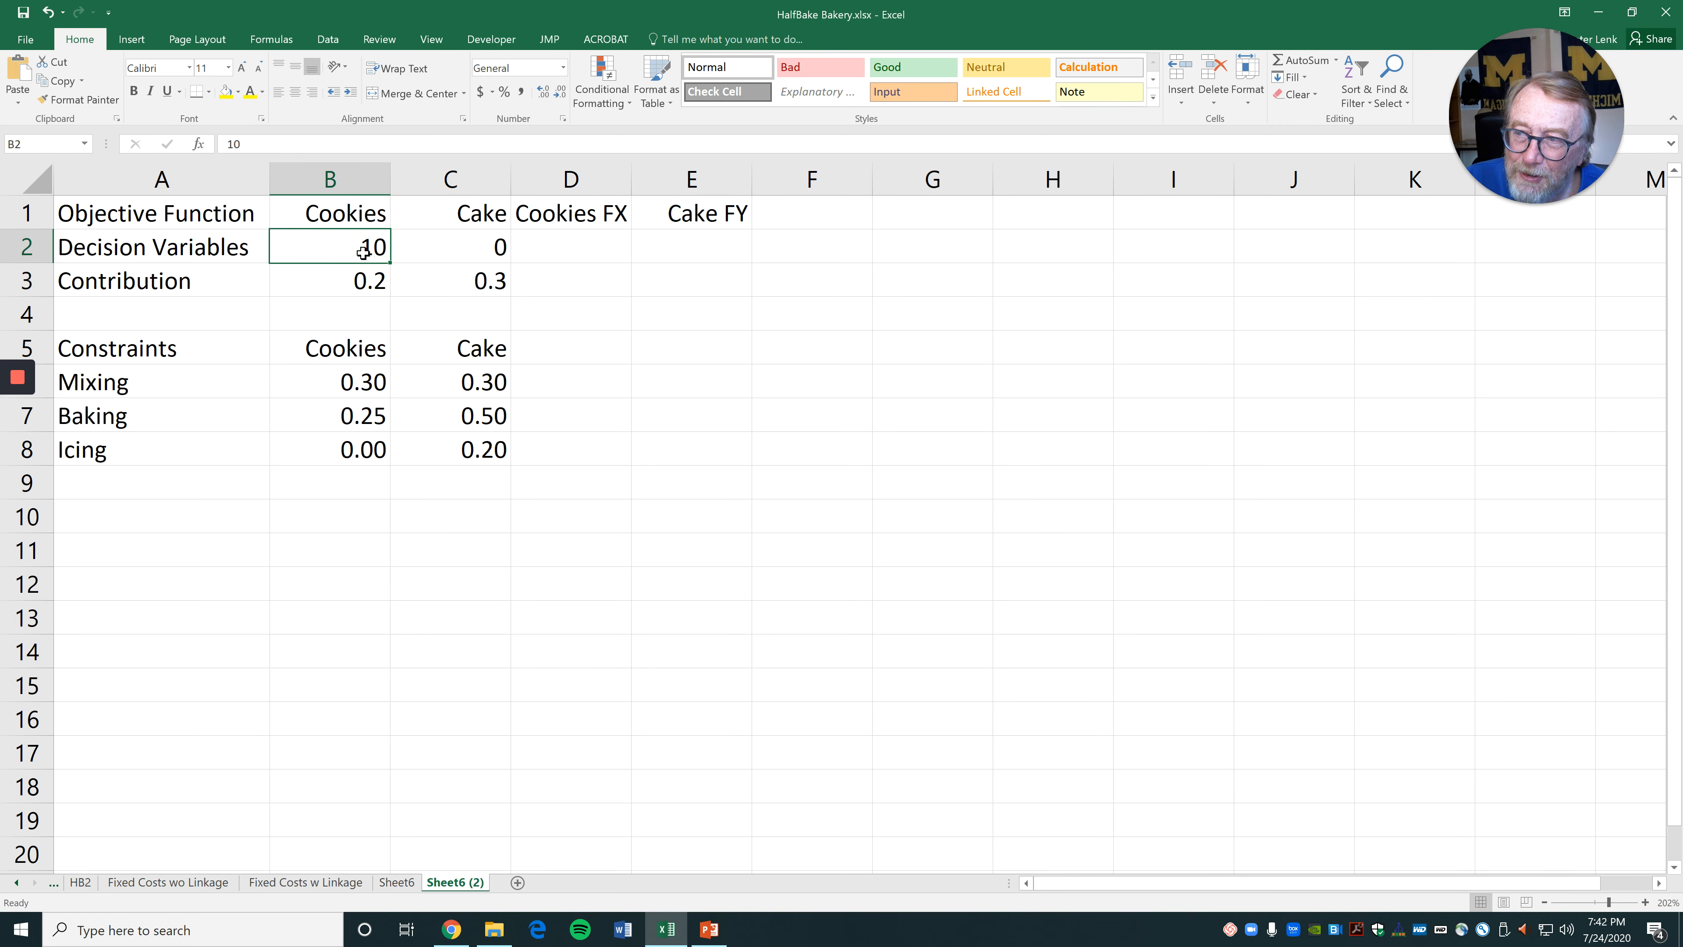
{"action": "left_click", "coordinate": [444, 246]}
Set the decision variables for the fixed costs to 1 for Cookies FX in D2 and 0 for Cake FY in E2
{"action": "left_click", "coordinate": [562, 248]}
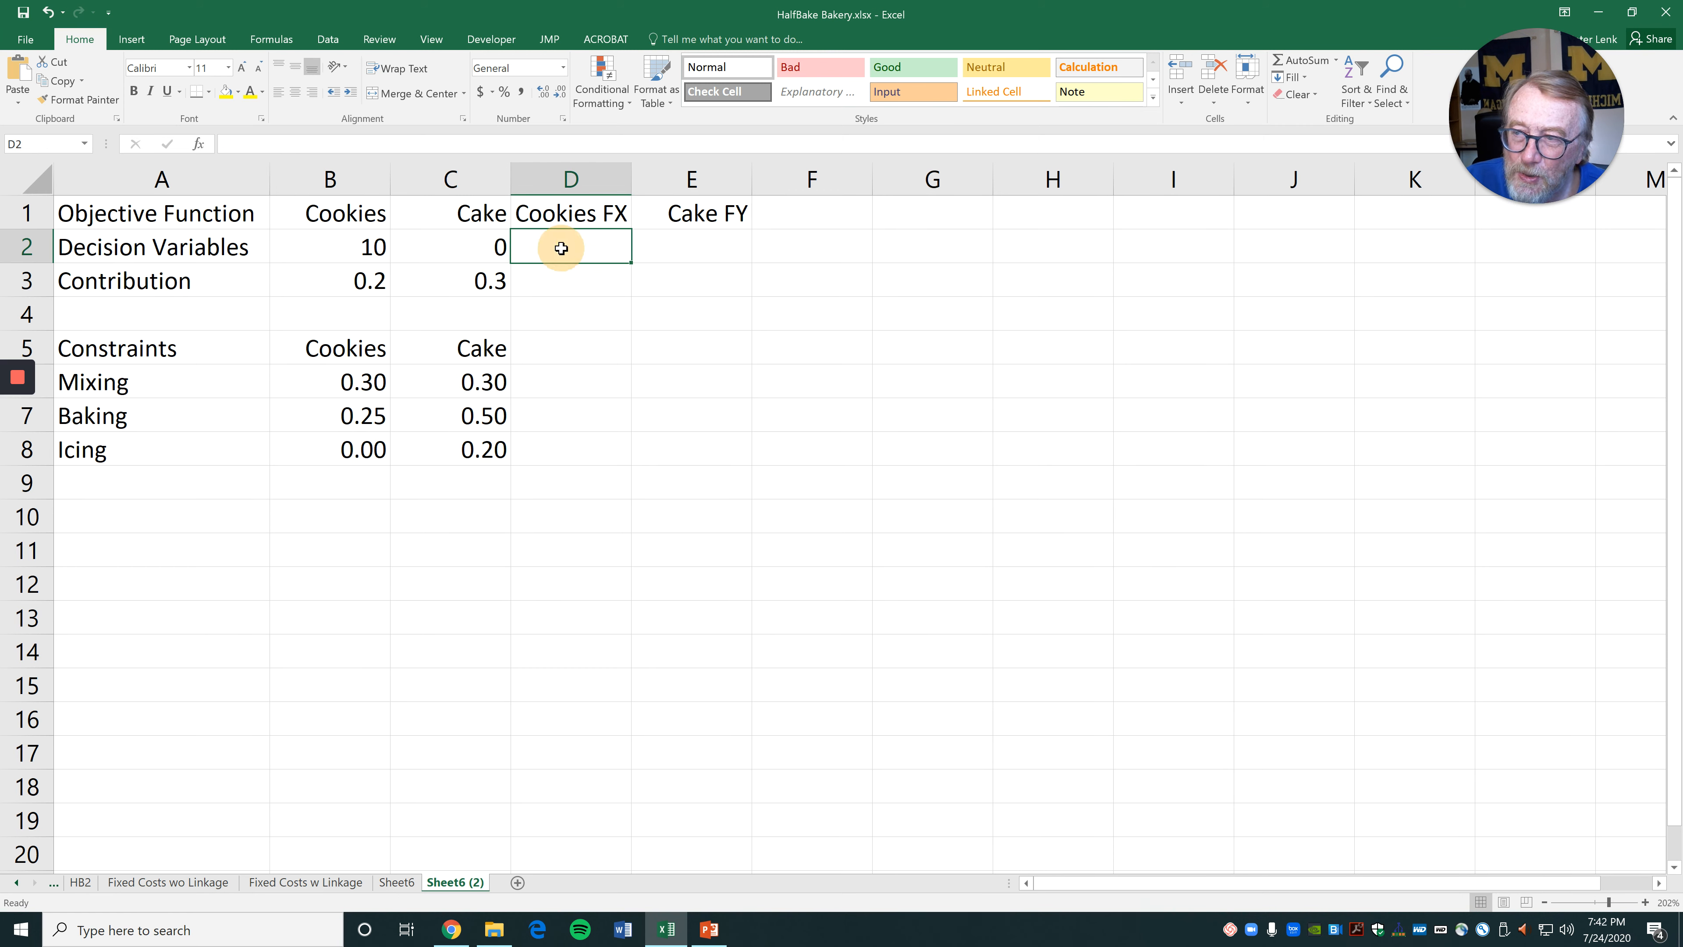
{"action": "type", "text": "1"}
{"action": "left_click", "coordinate": [669, 250]}
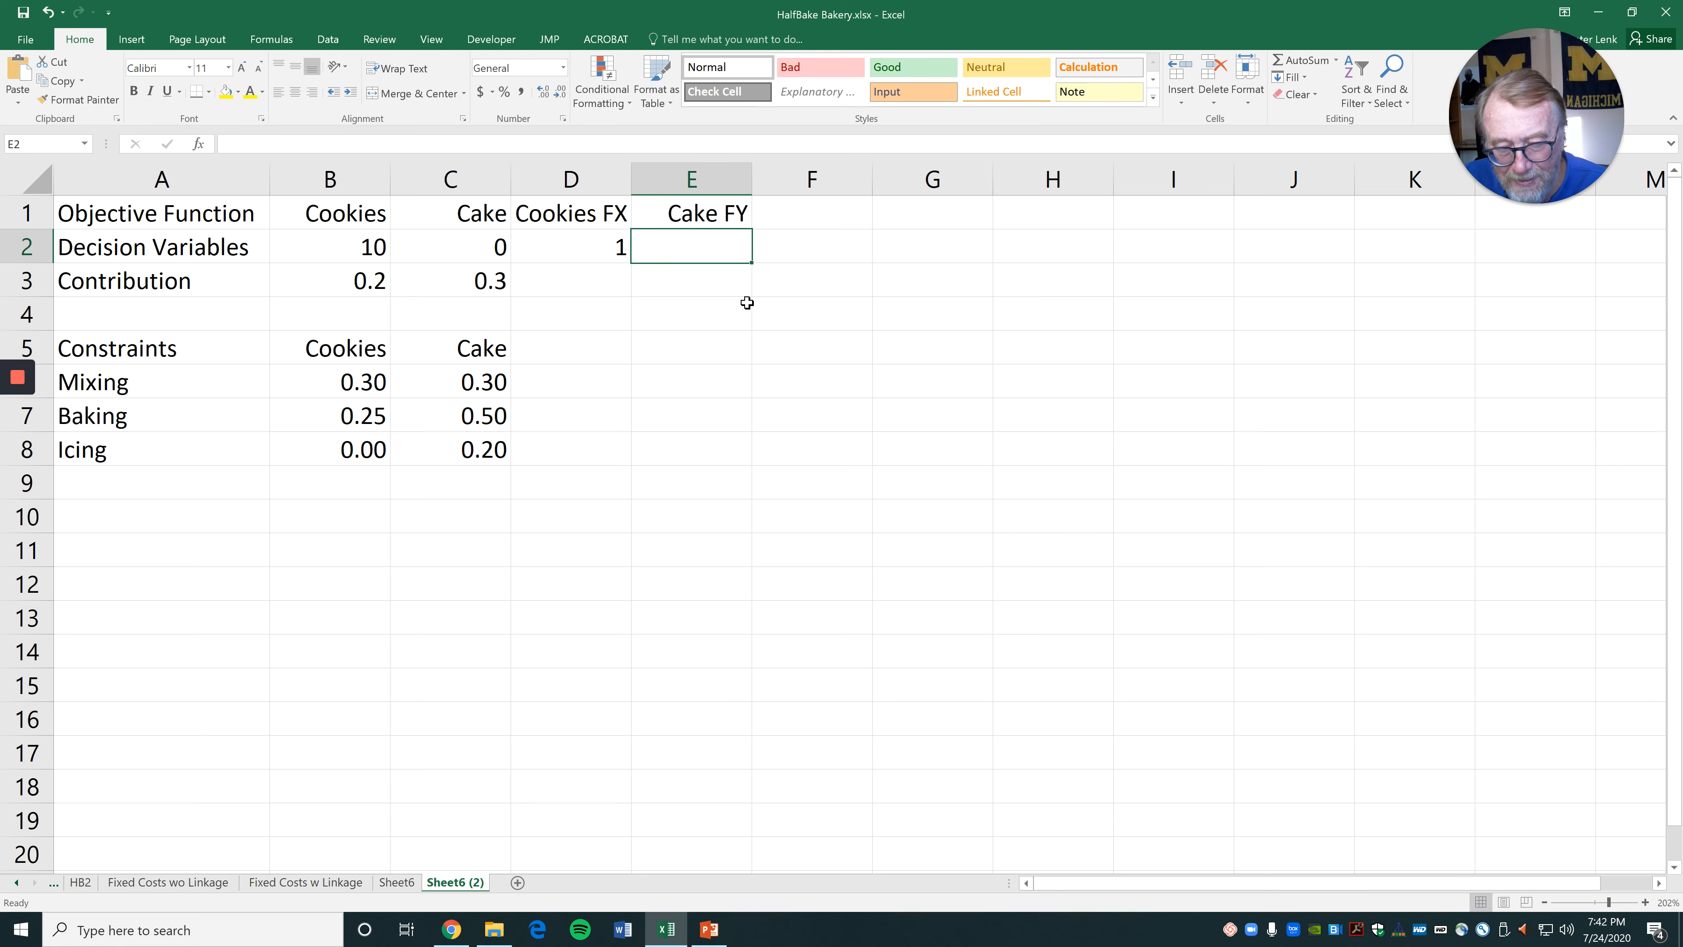
{"action": "type", "text": "0"}
{"action": "key", "text": "Return"}
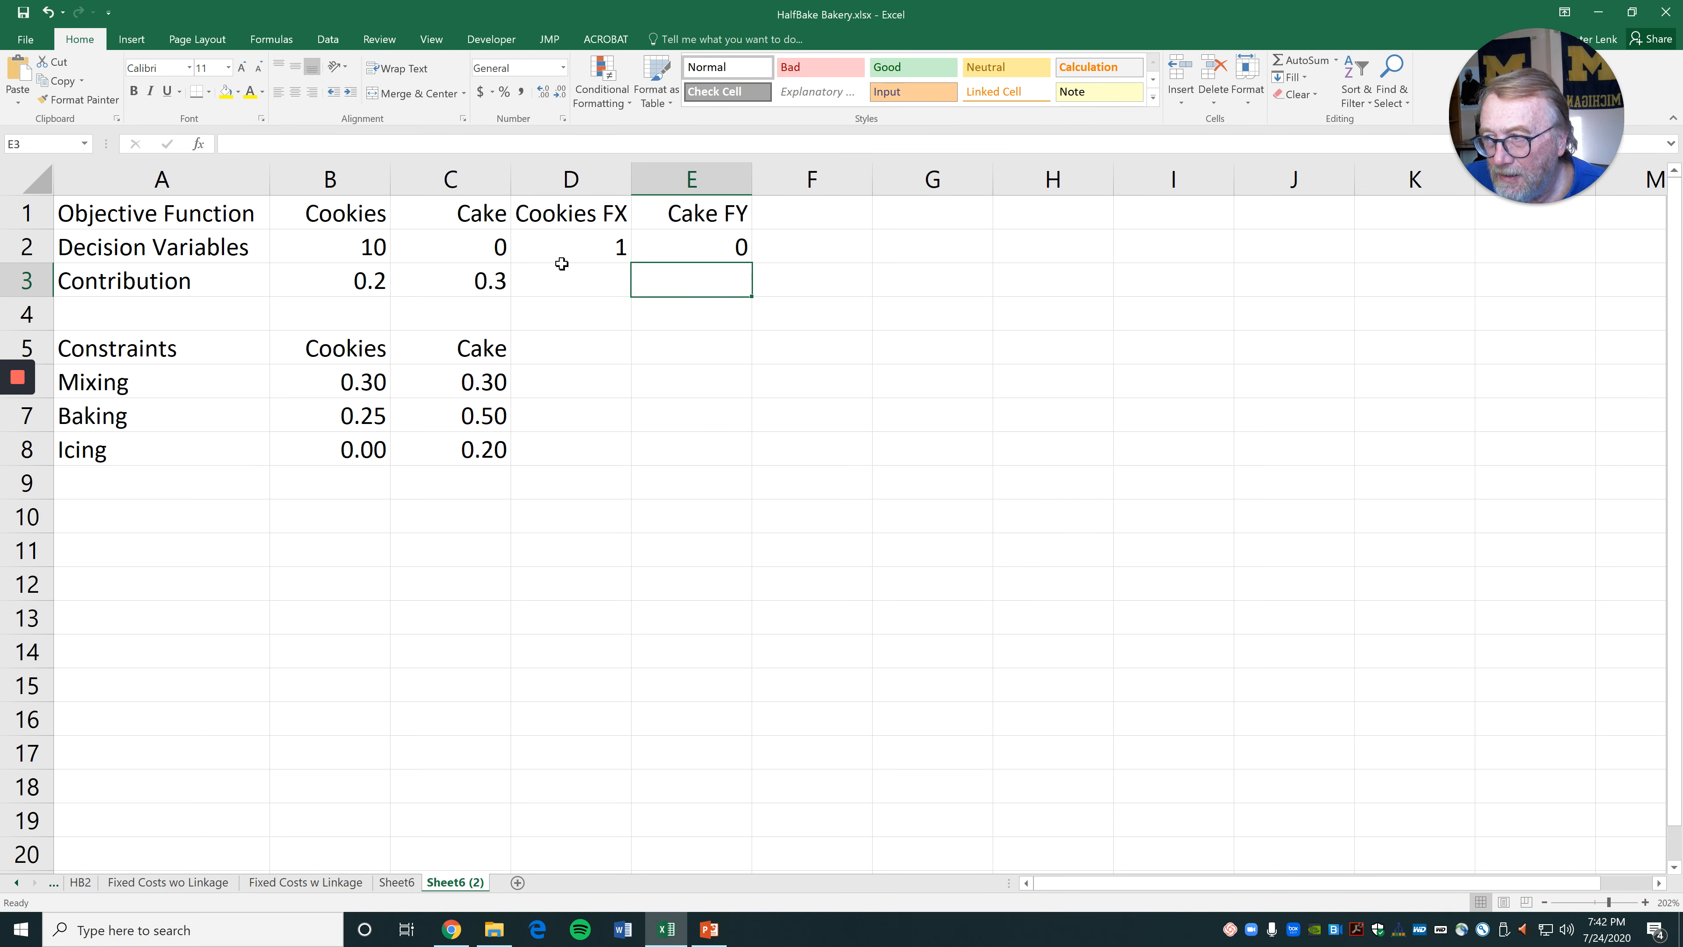
Enter -30 as the Cookies FX contribution in cell D3
{"action": "left_click", "coordinate": [567, 269]}
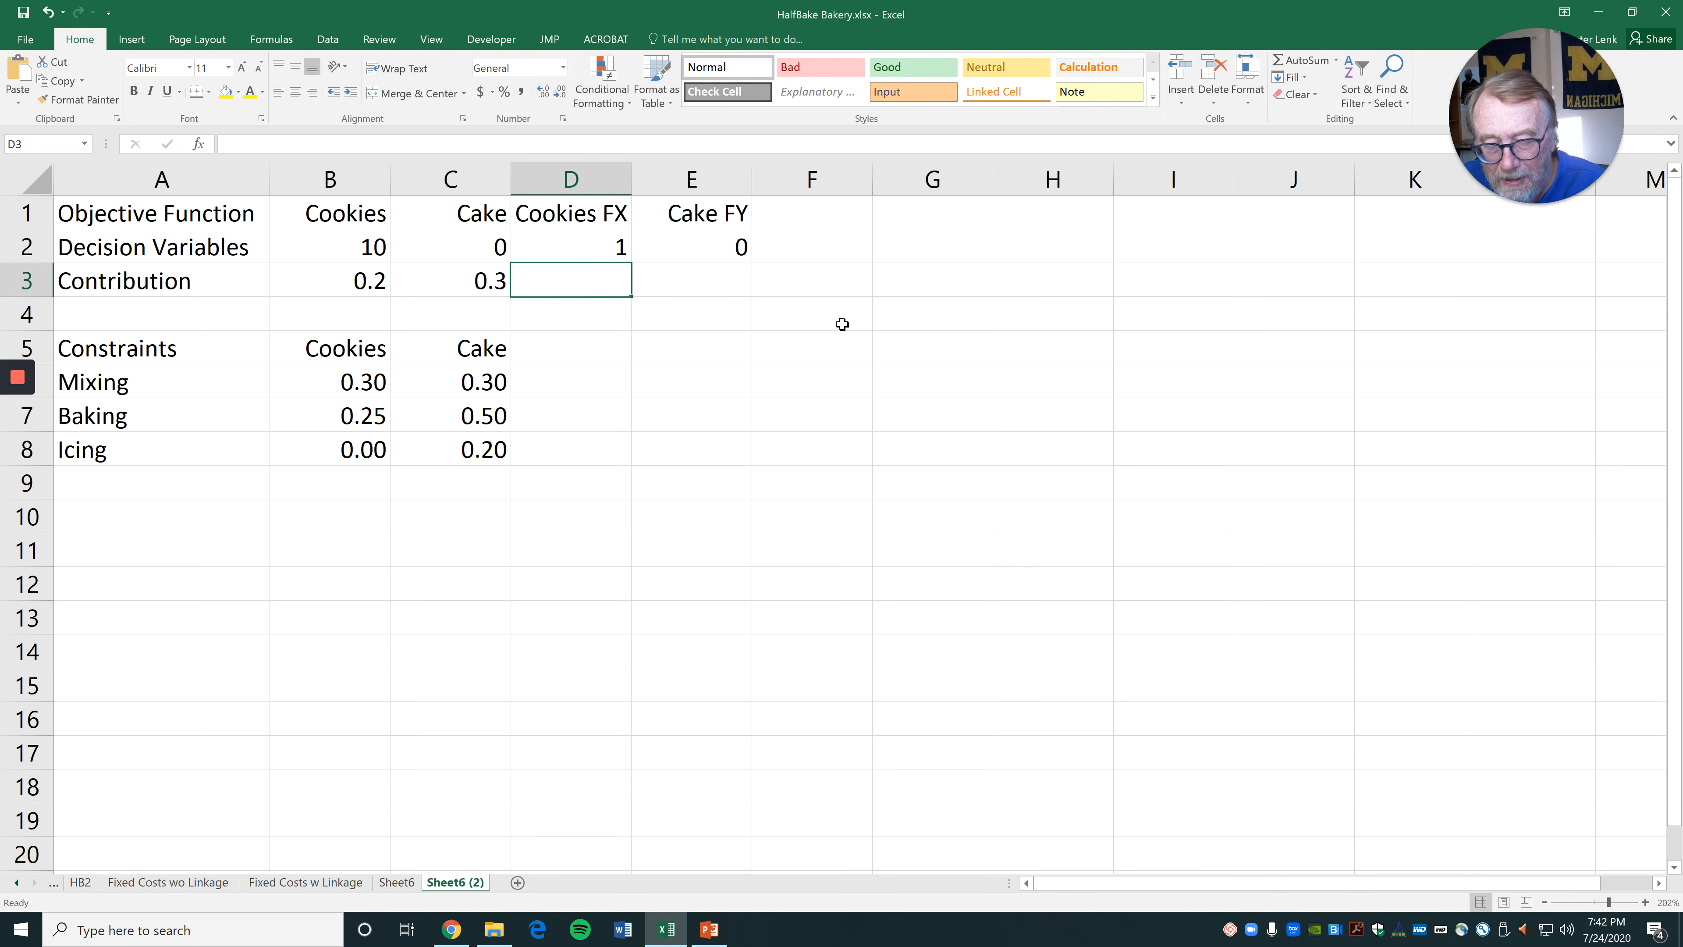
{"action": "type", "text": "20"}
{"action": "key", "text": "Return"}
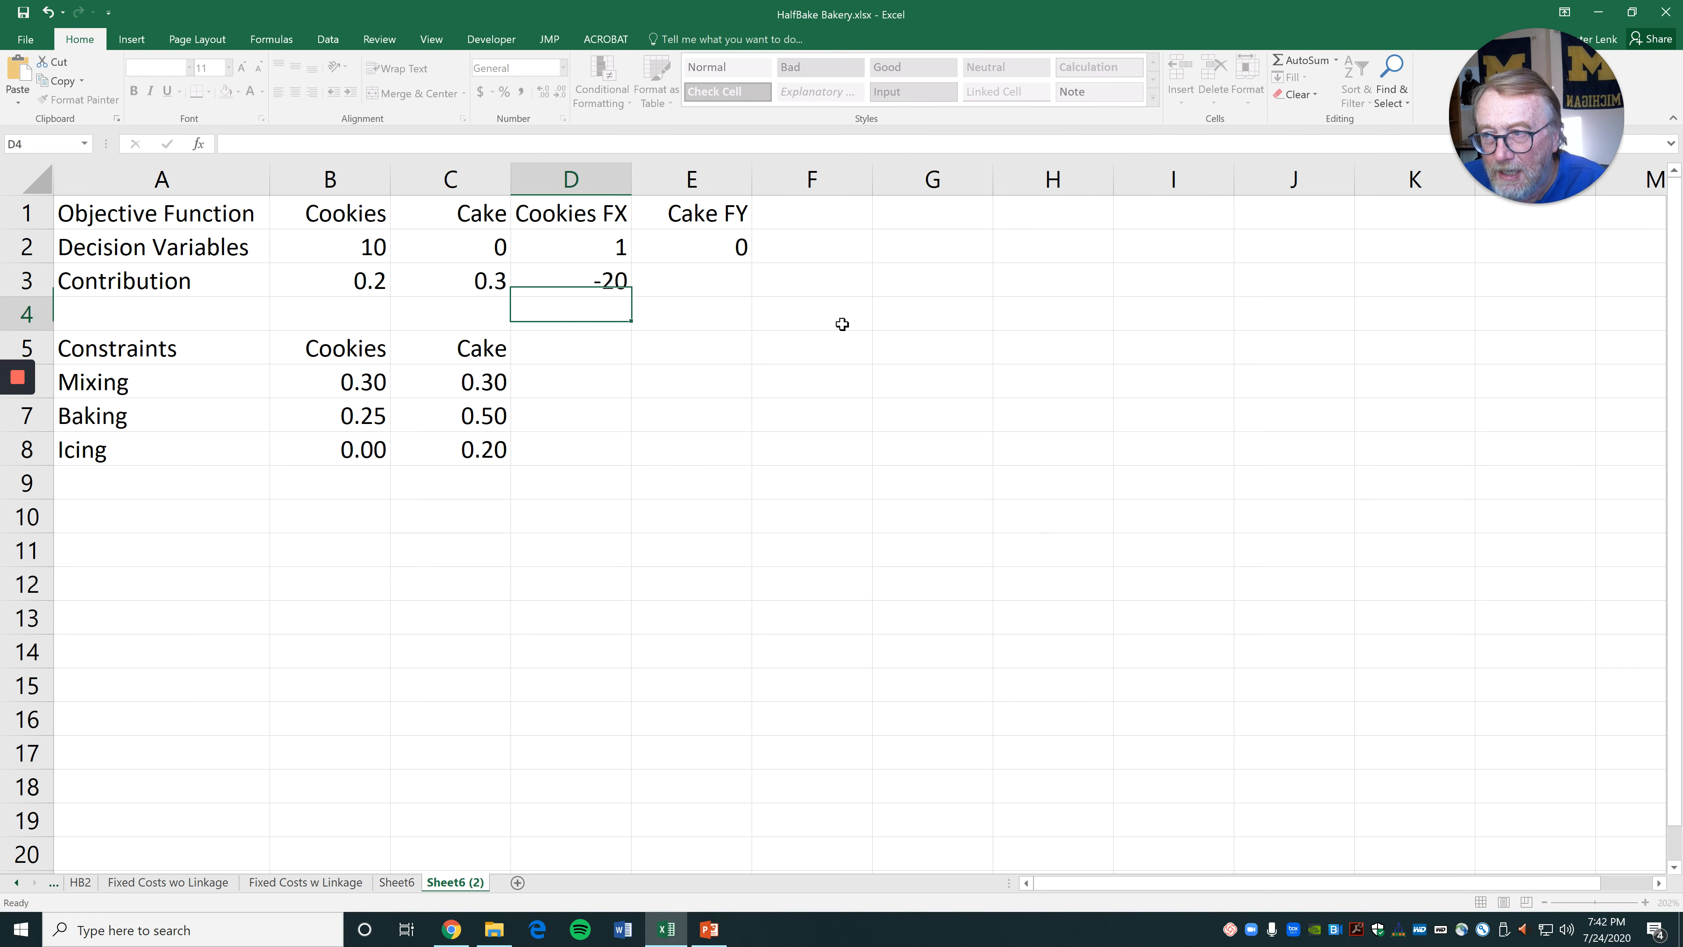
{"action": "key", "text": "Up"}
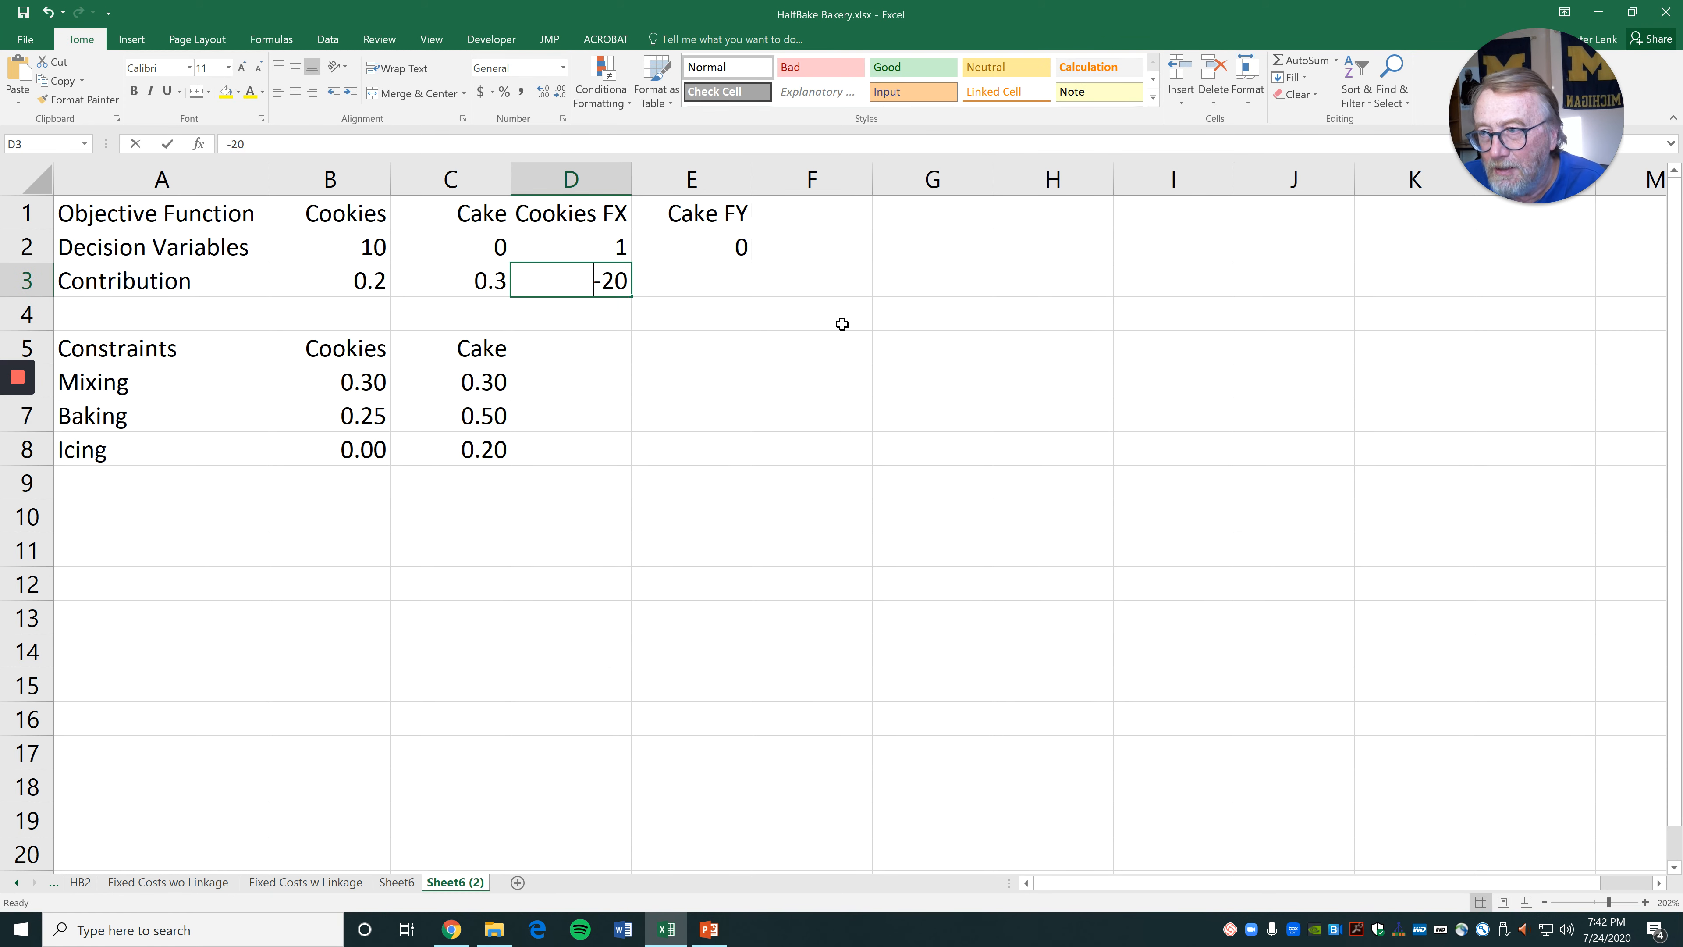
{"action": "type", "text": "-39"}
{"action": "key", "text": "BackSpace"}
{"action": "type", "text": "0"}
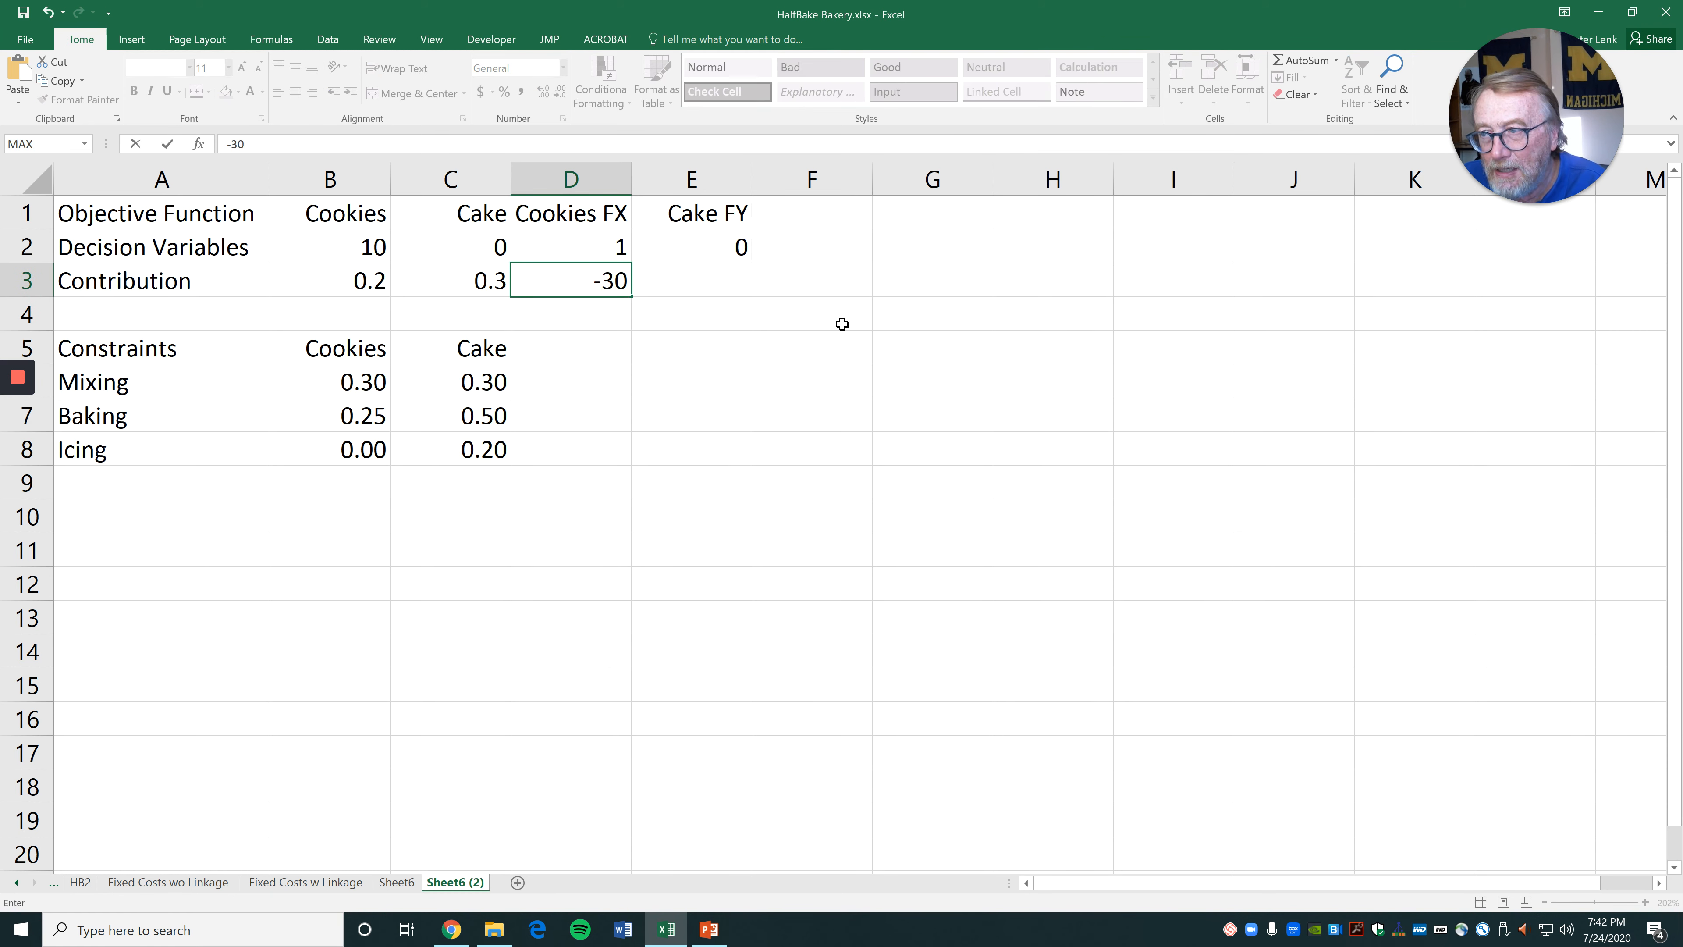
{"action": "key", "text": "Return"}
Enter -75 as the Cake FY contribution in cell E3
{"action": "left_click", "coordinate": [720, 277]}
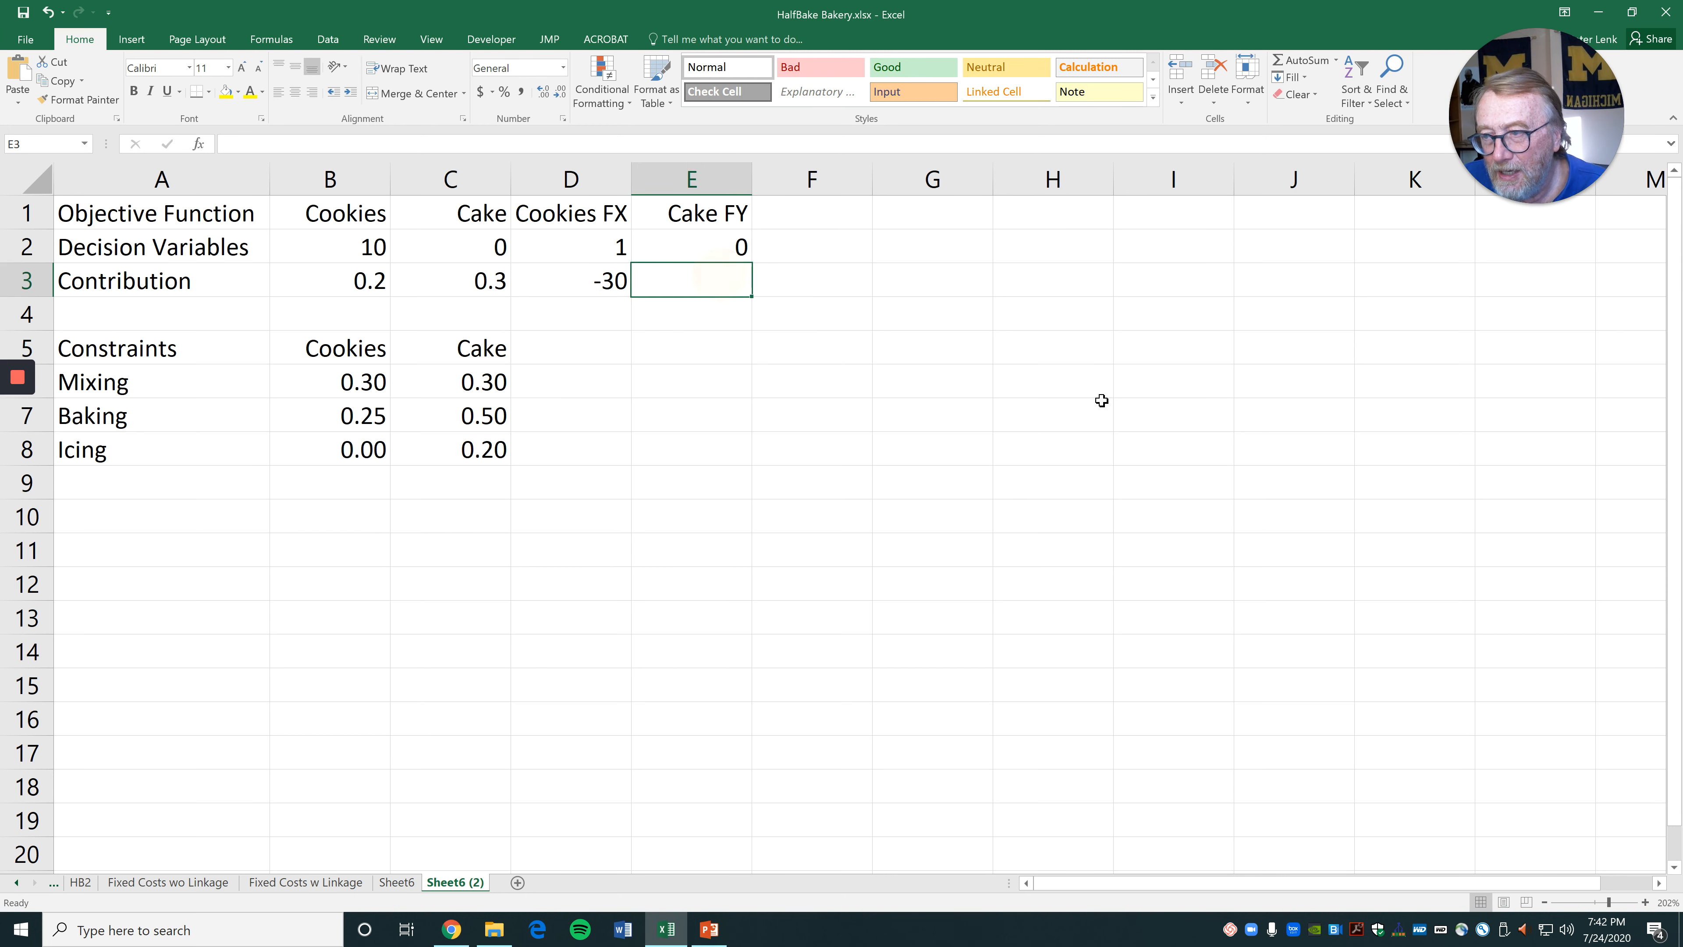
{"action": "type", "text": "-75"}
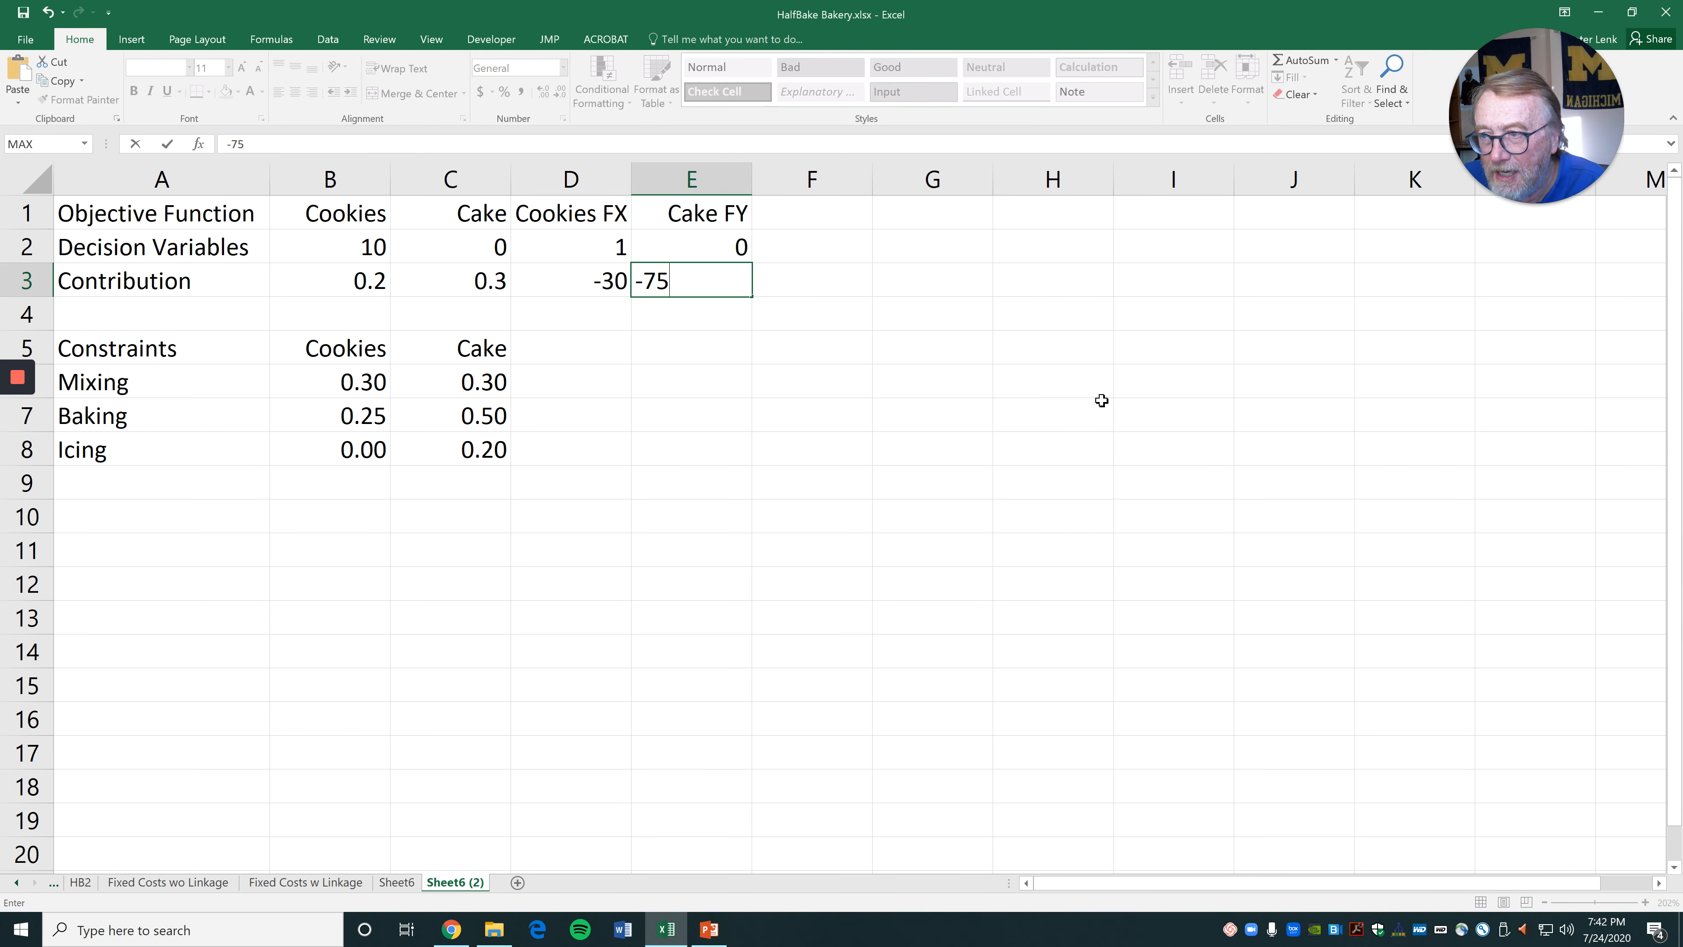
{"action": "key", "text": "Return"}
Add the heading "Total Profit" in cell F1, after the Cake FY column
{"action": "left_click", "coordinate": [800, 200]}
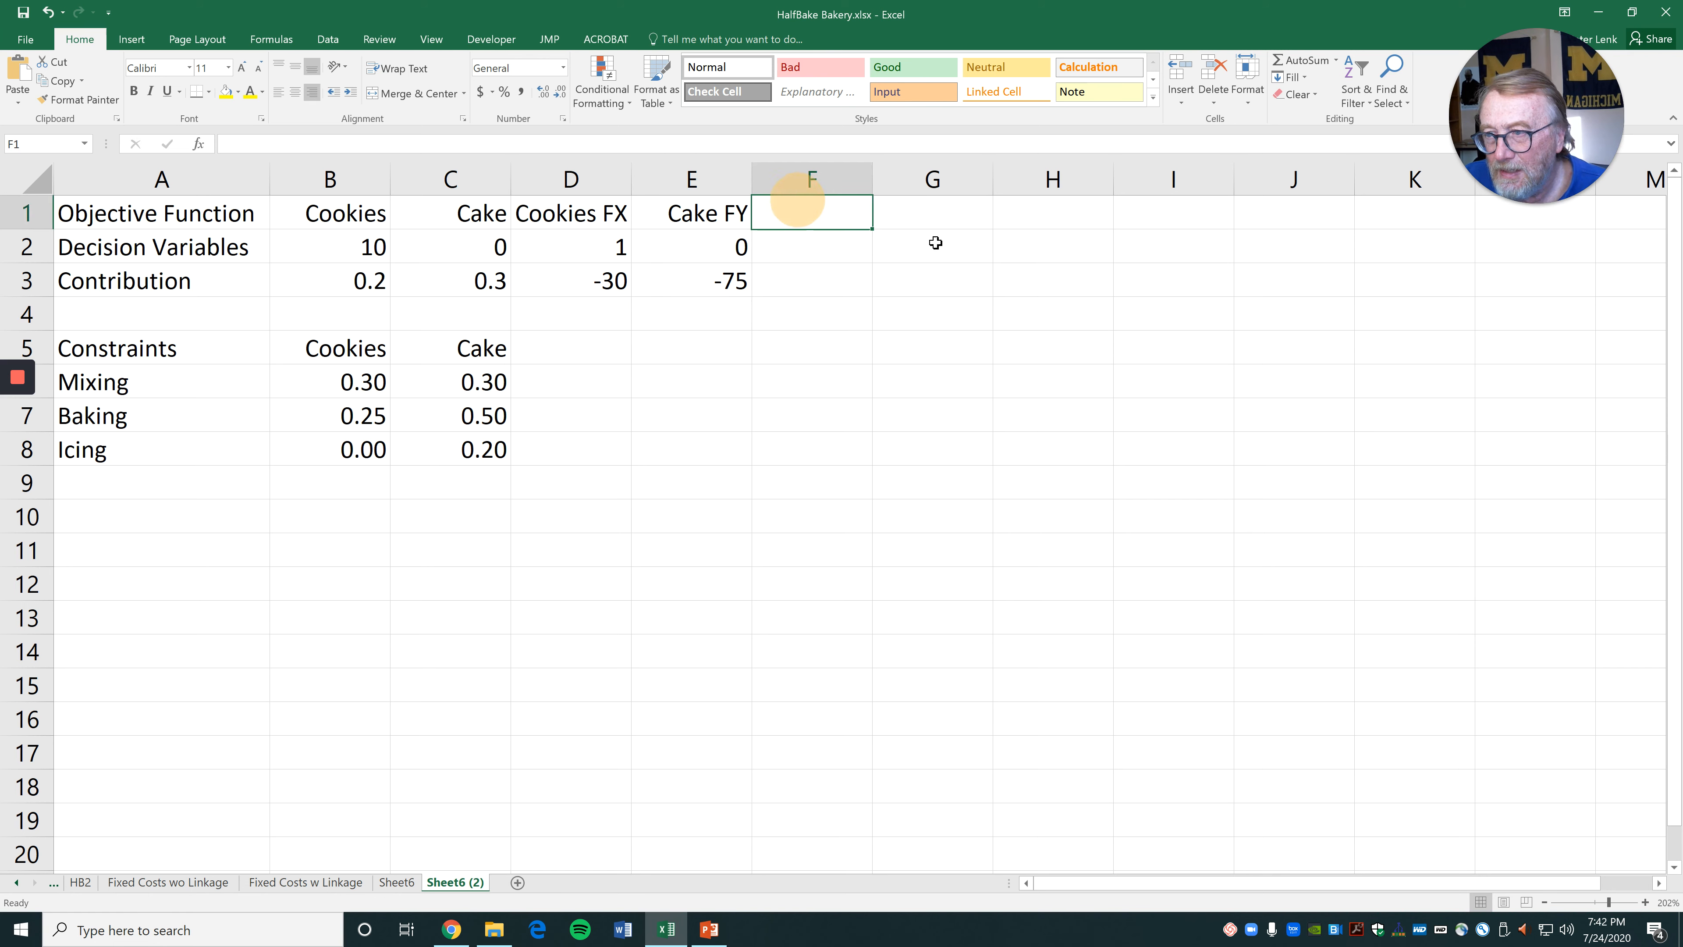
{"action": "type", "text": "Total Profit"}
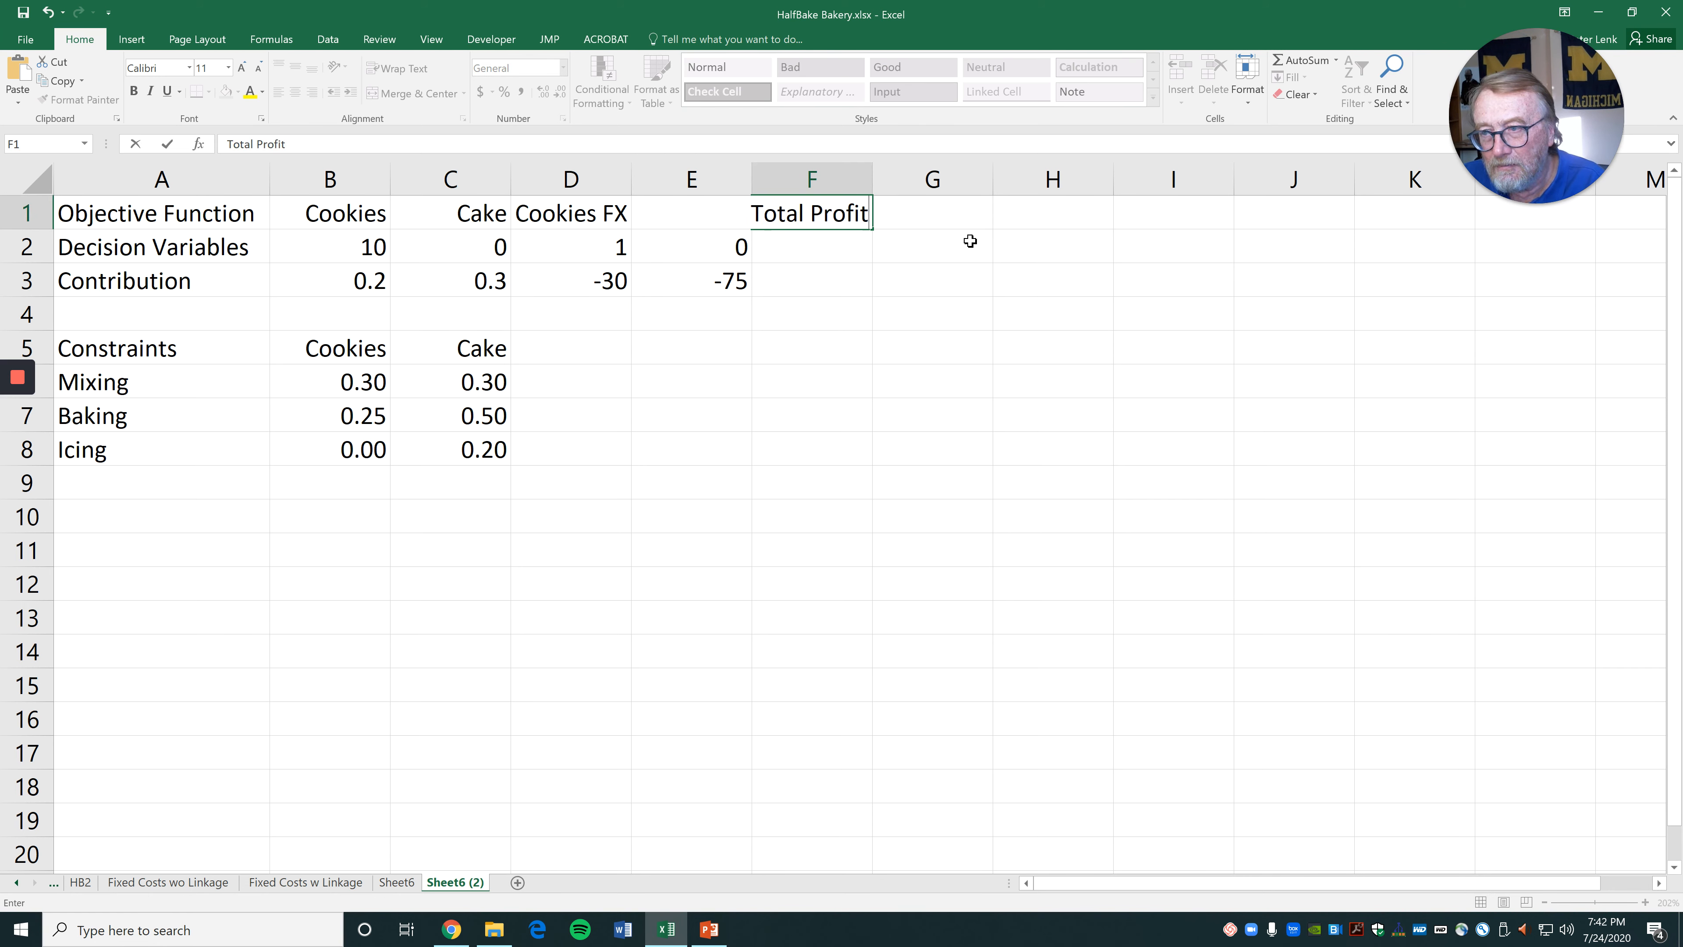
{"action": "key", "text": "Return"}
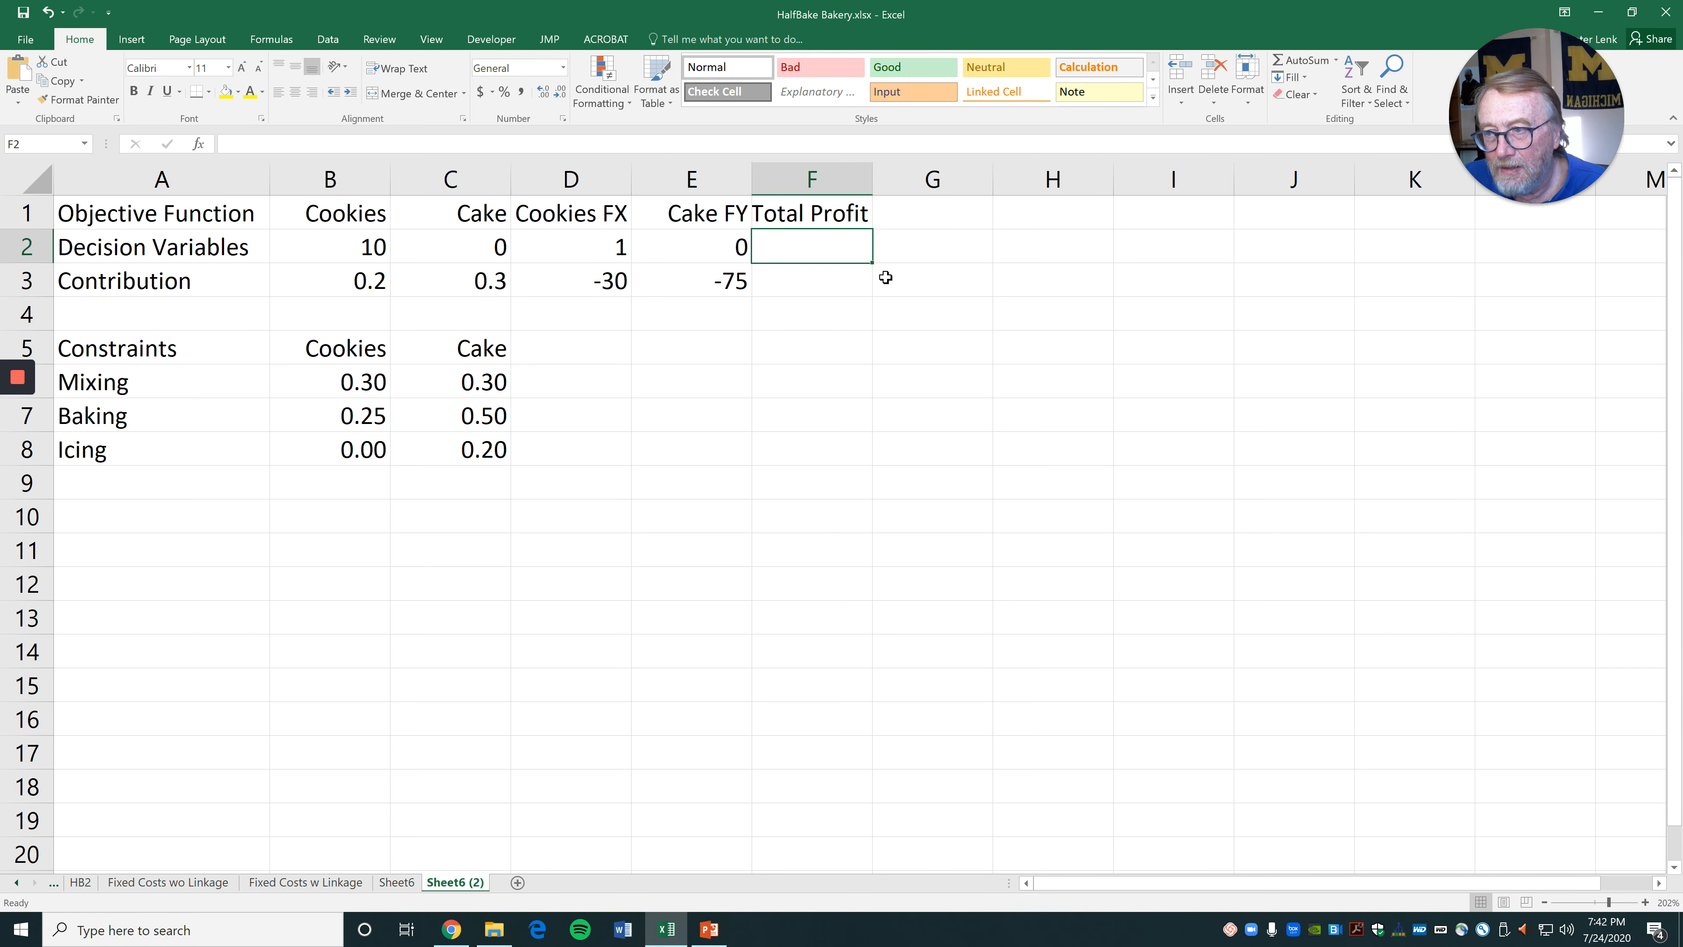
Enter the total profit formula =SUMPRODUCT($B$2:$E$2,B3:E3) in cell F3
{"action": "left_click", "coordinate": [850, 286]}
{"action": "type", "text": "=su"}
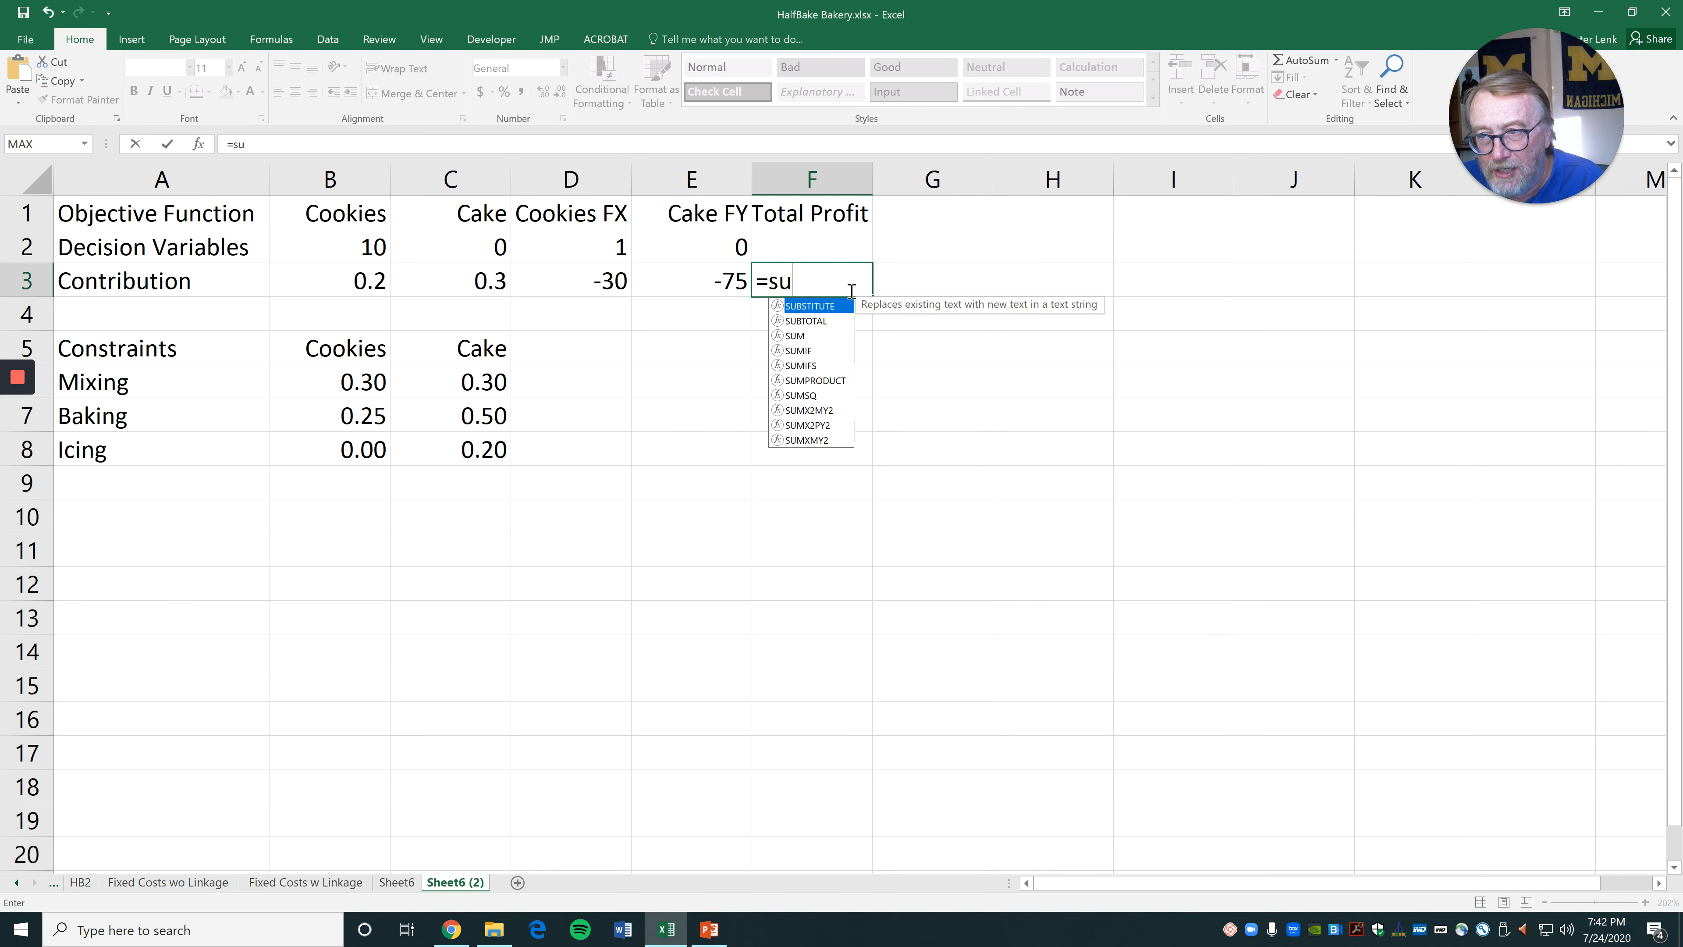
{"action": "type", "text": "mproduct("}
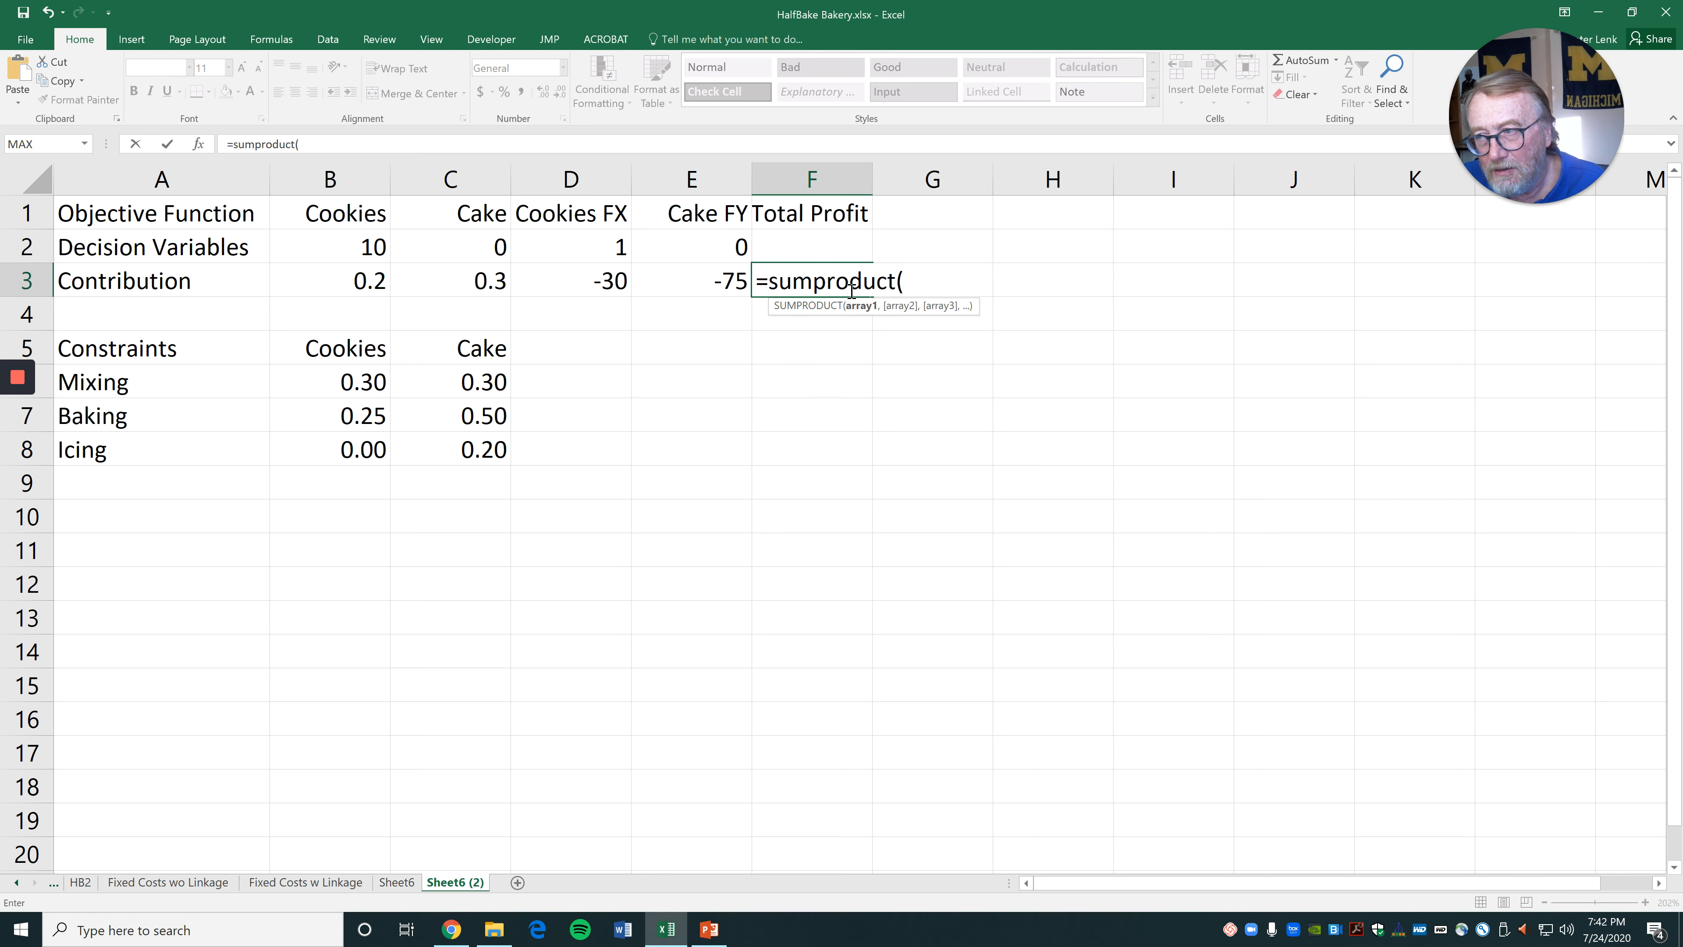
{"action": "left_click_drag", "start_coordinate": [360, 249], "coordinate": [705, 250]}
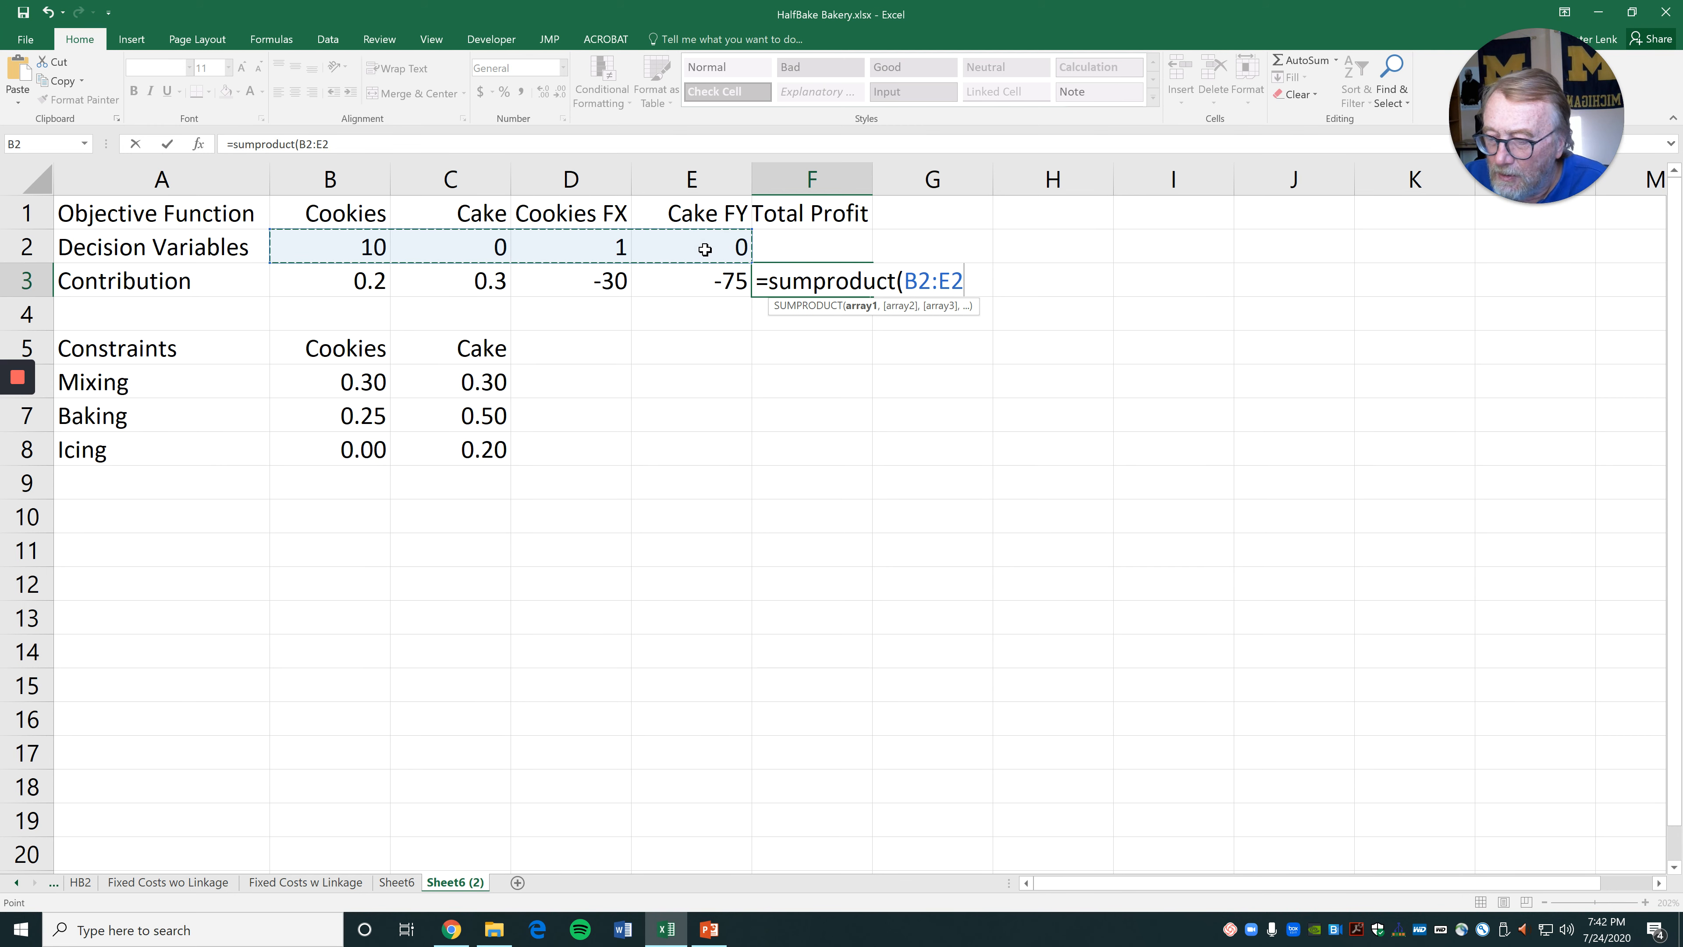
{"action": "key", "text": "F4"}
{"action": "type", "text": ","}
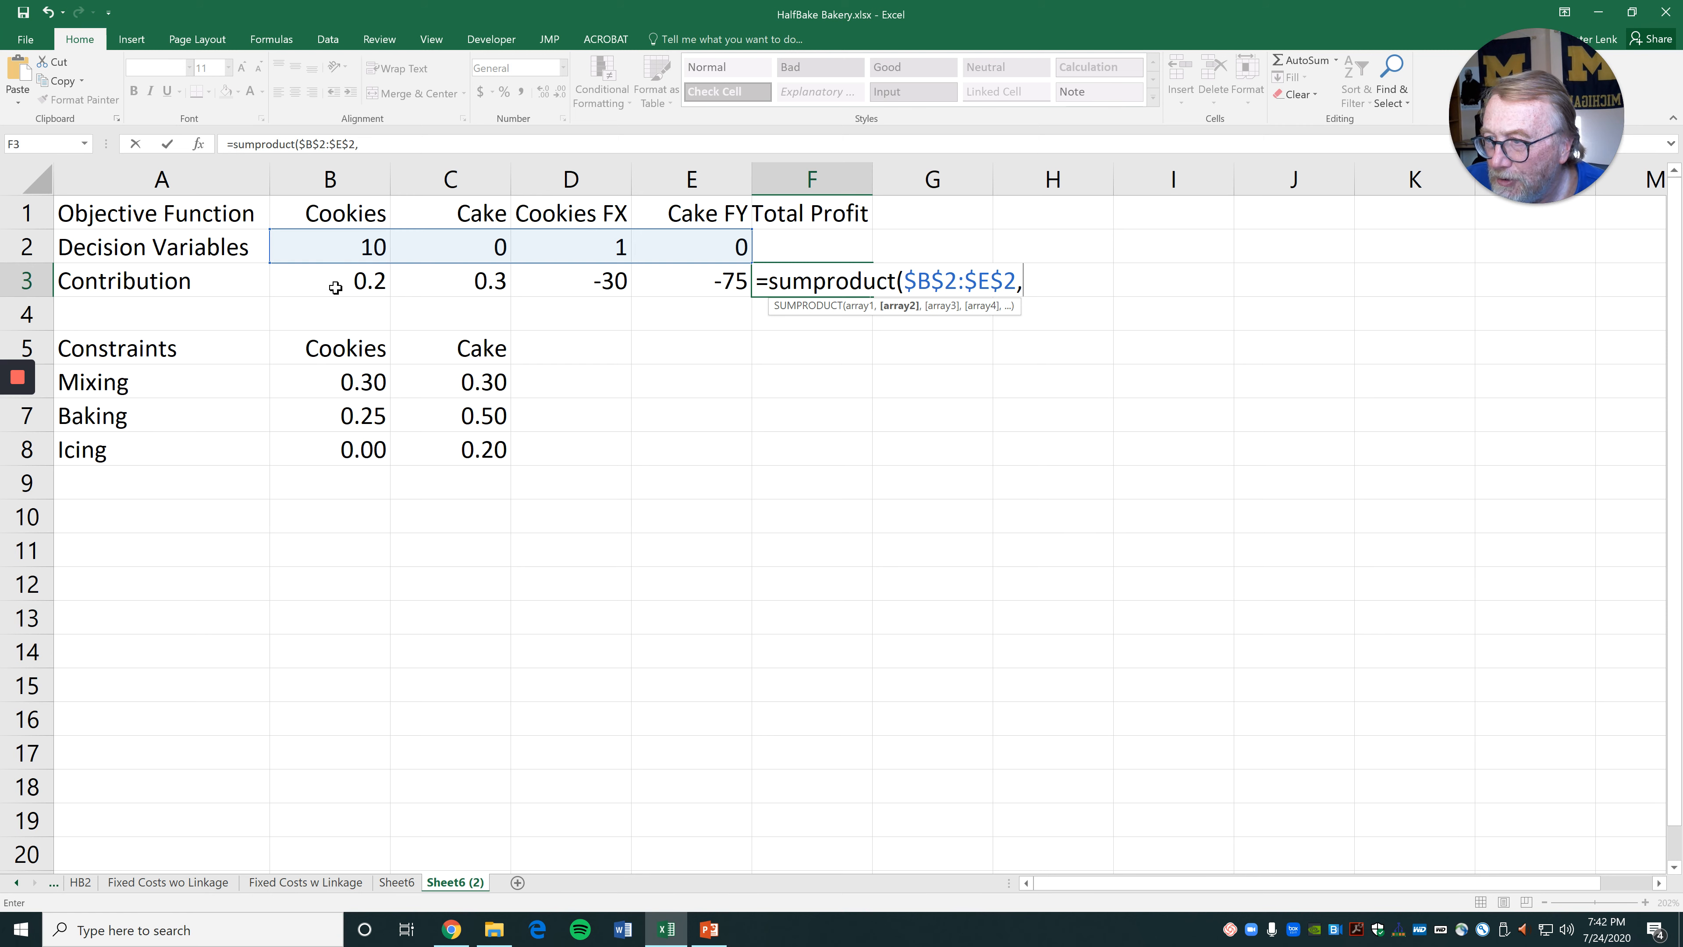
{"action": "left_click_drag", "start_coordinate": [335, 287], "coordinate": [714, 289]}
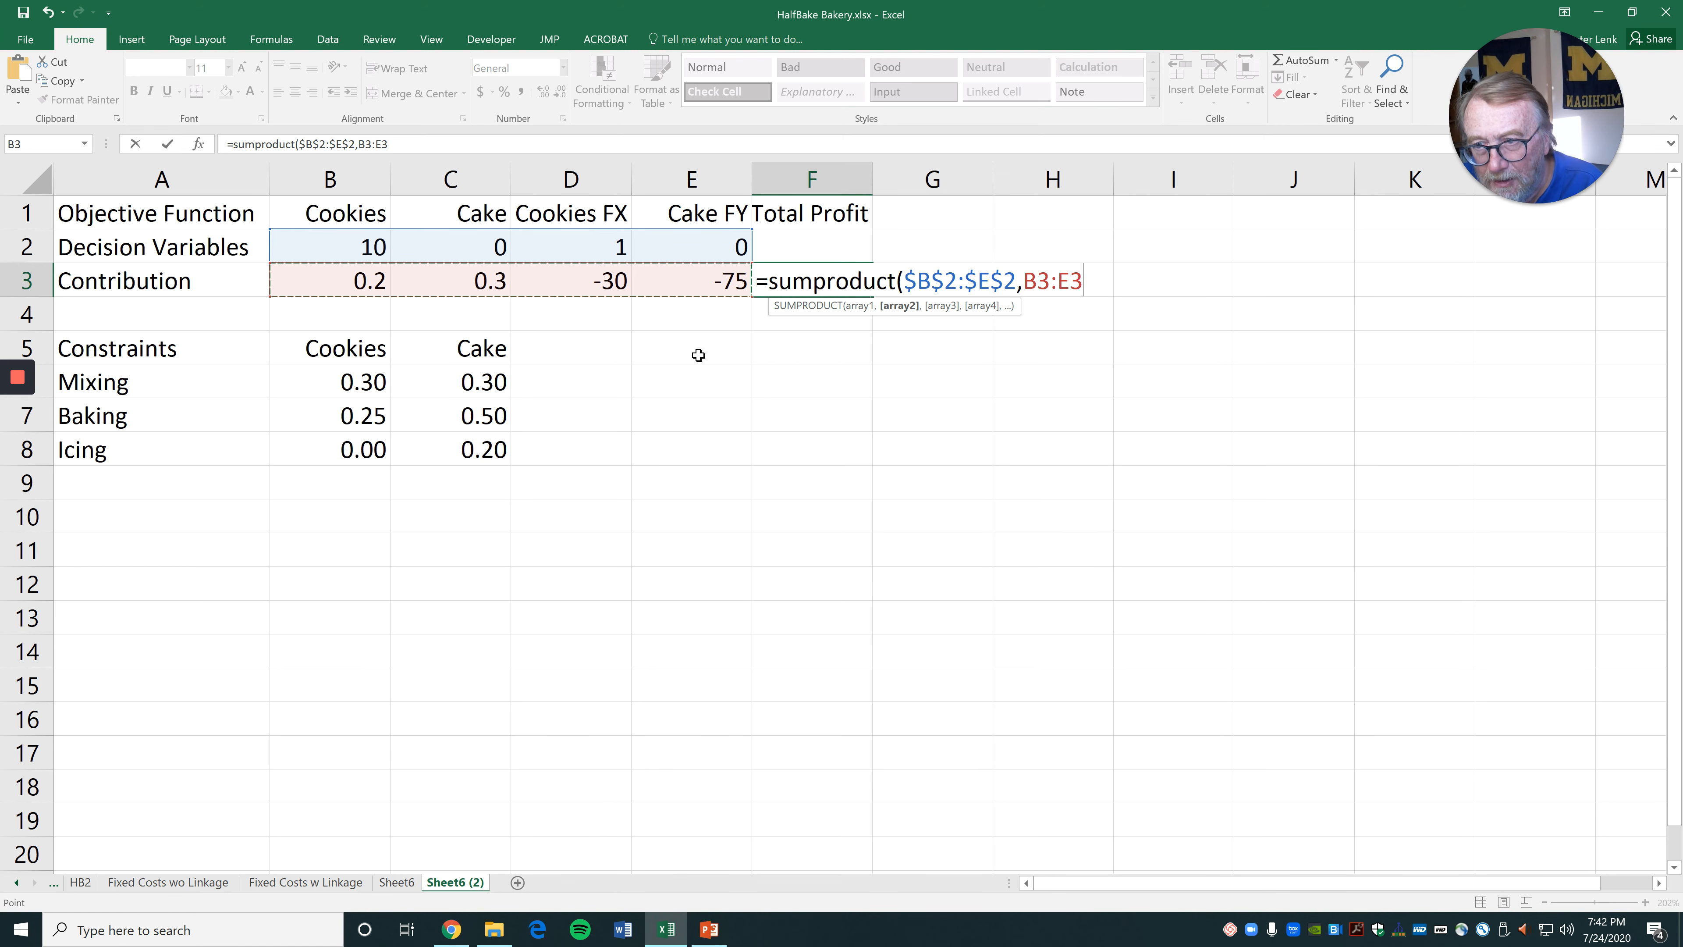
{"action": "type", "text": ")"}
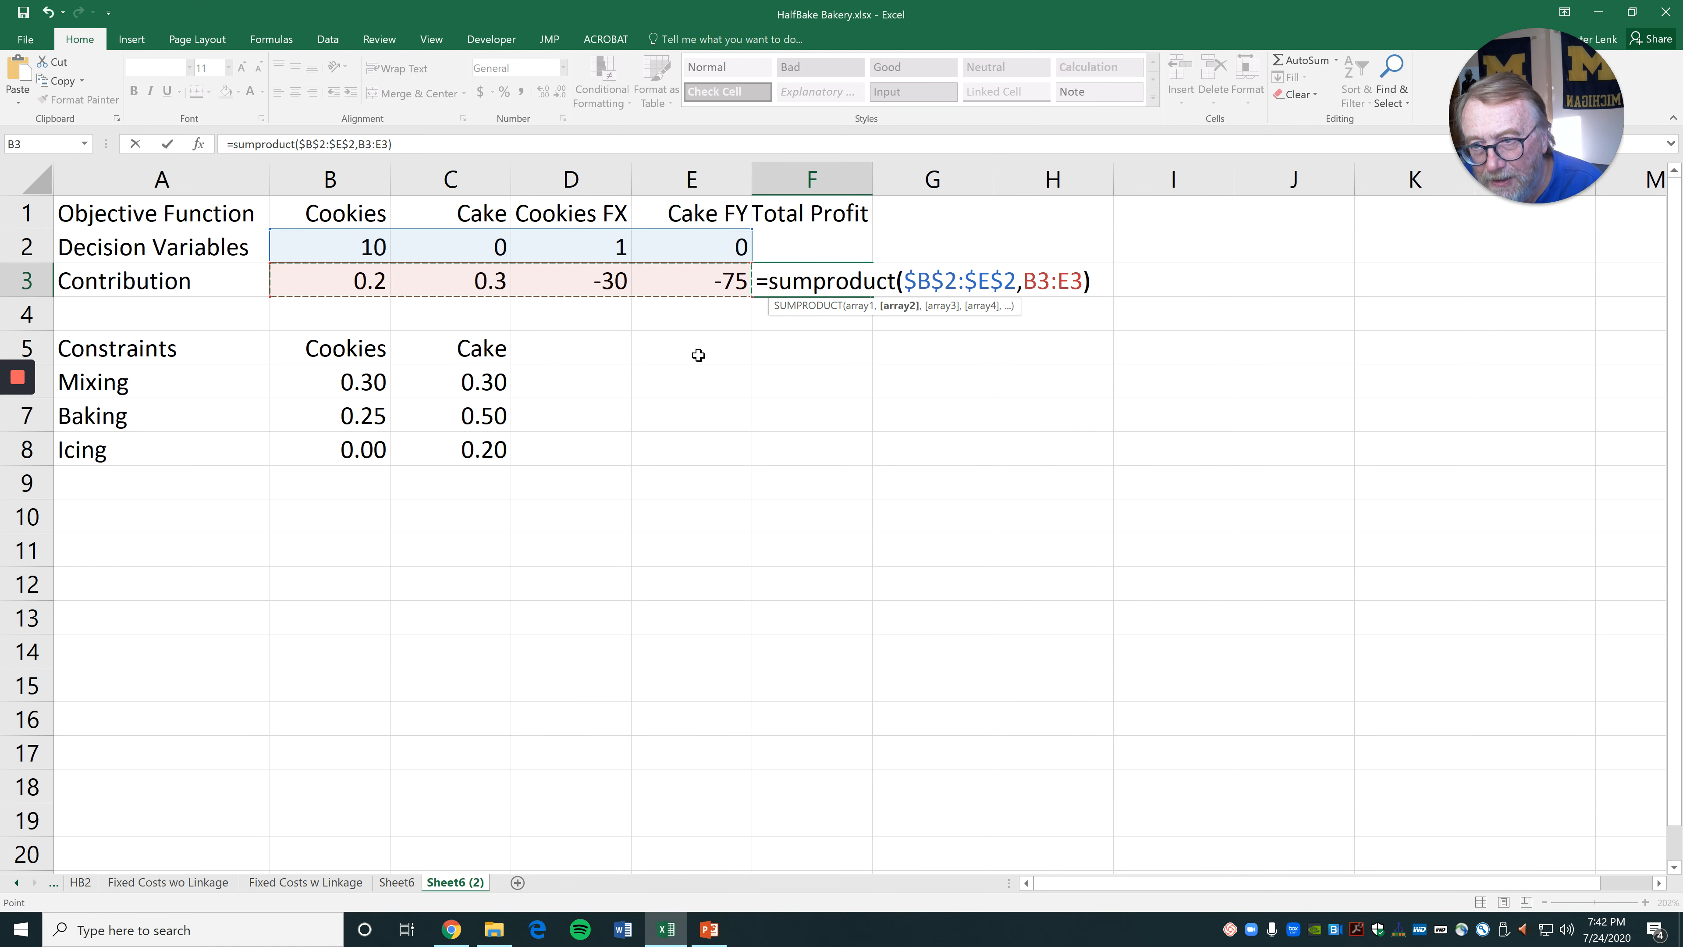
{"action": "key", "text": "Return"}
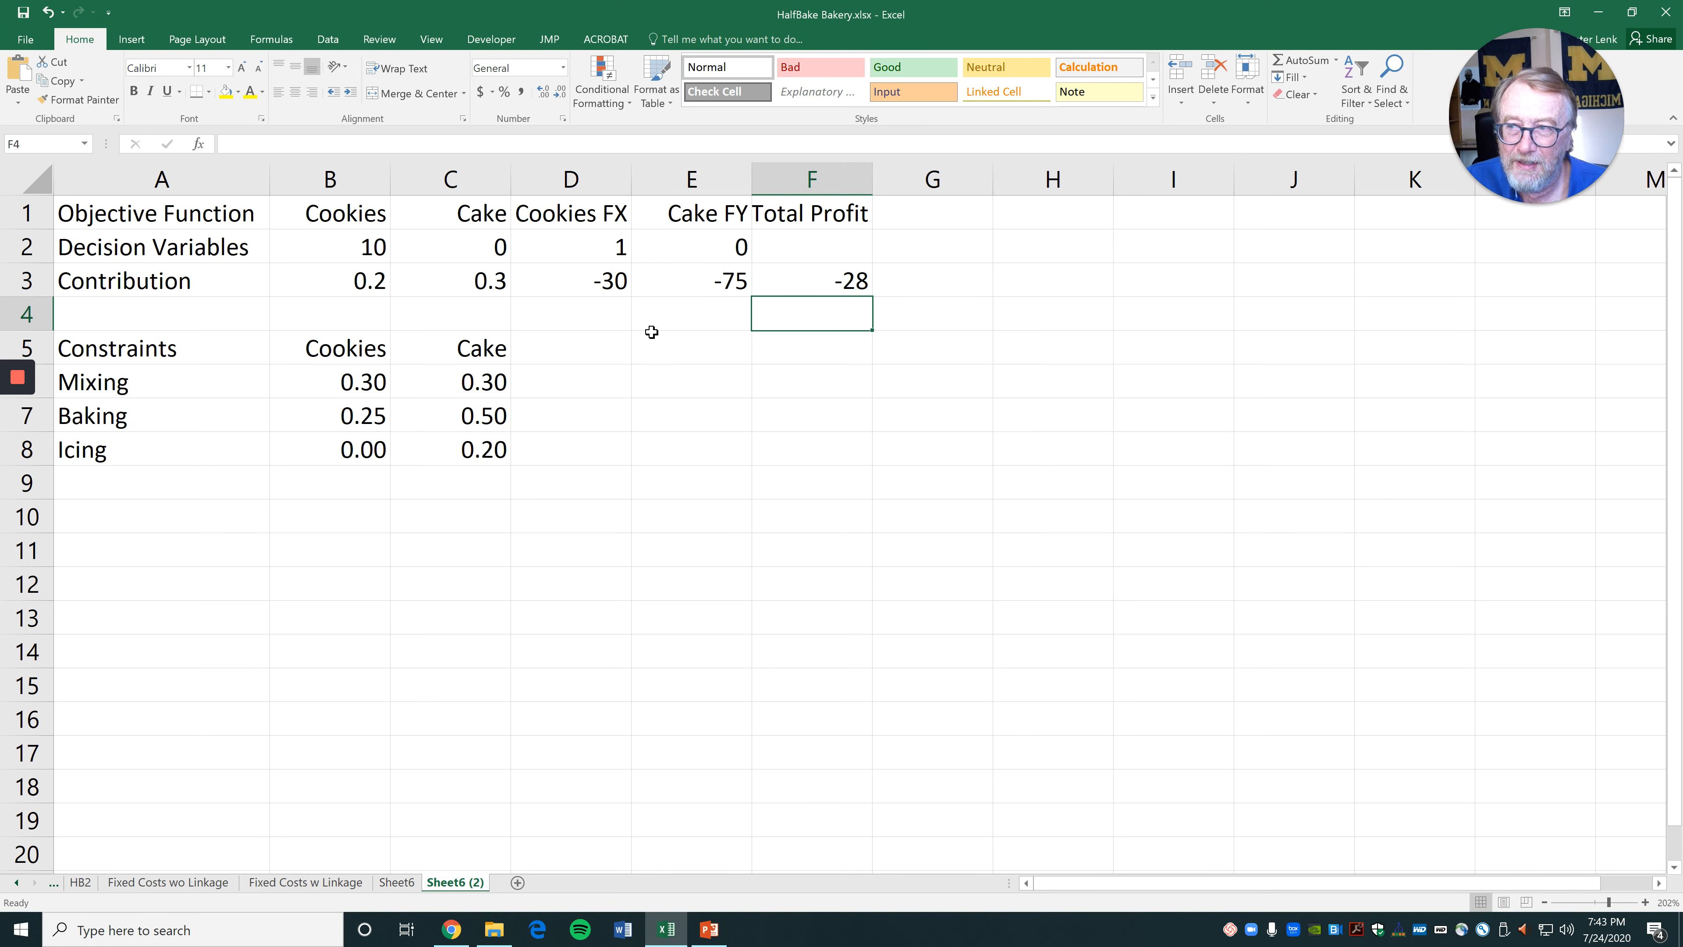
{"action": "left_click_drag", "start_coordinate": [588, 221], "coordinate": [705, 211]}
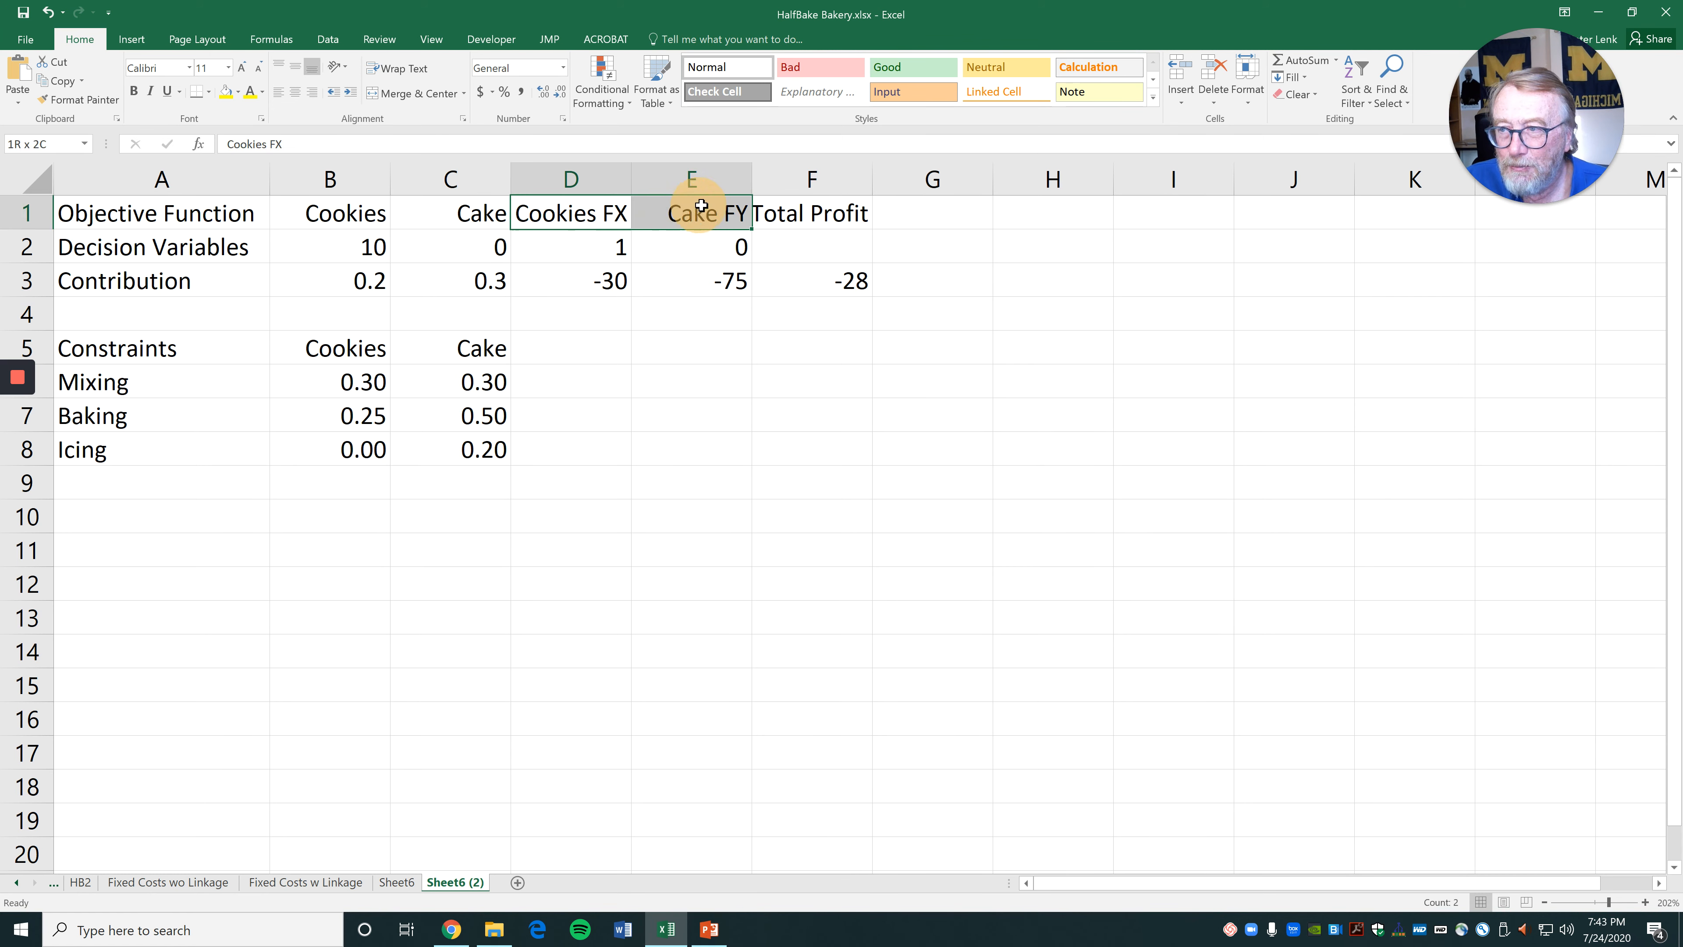
{"action": "key", "text": "ctrl+q"}
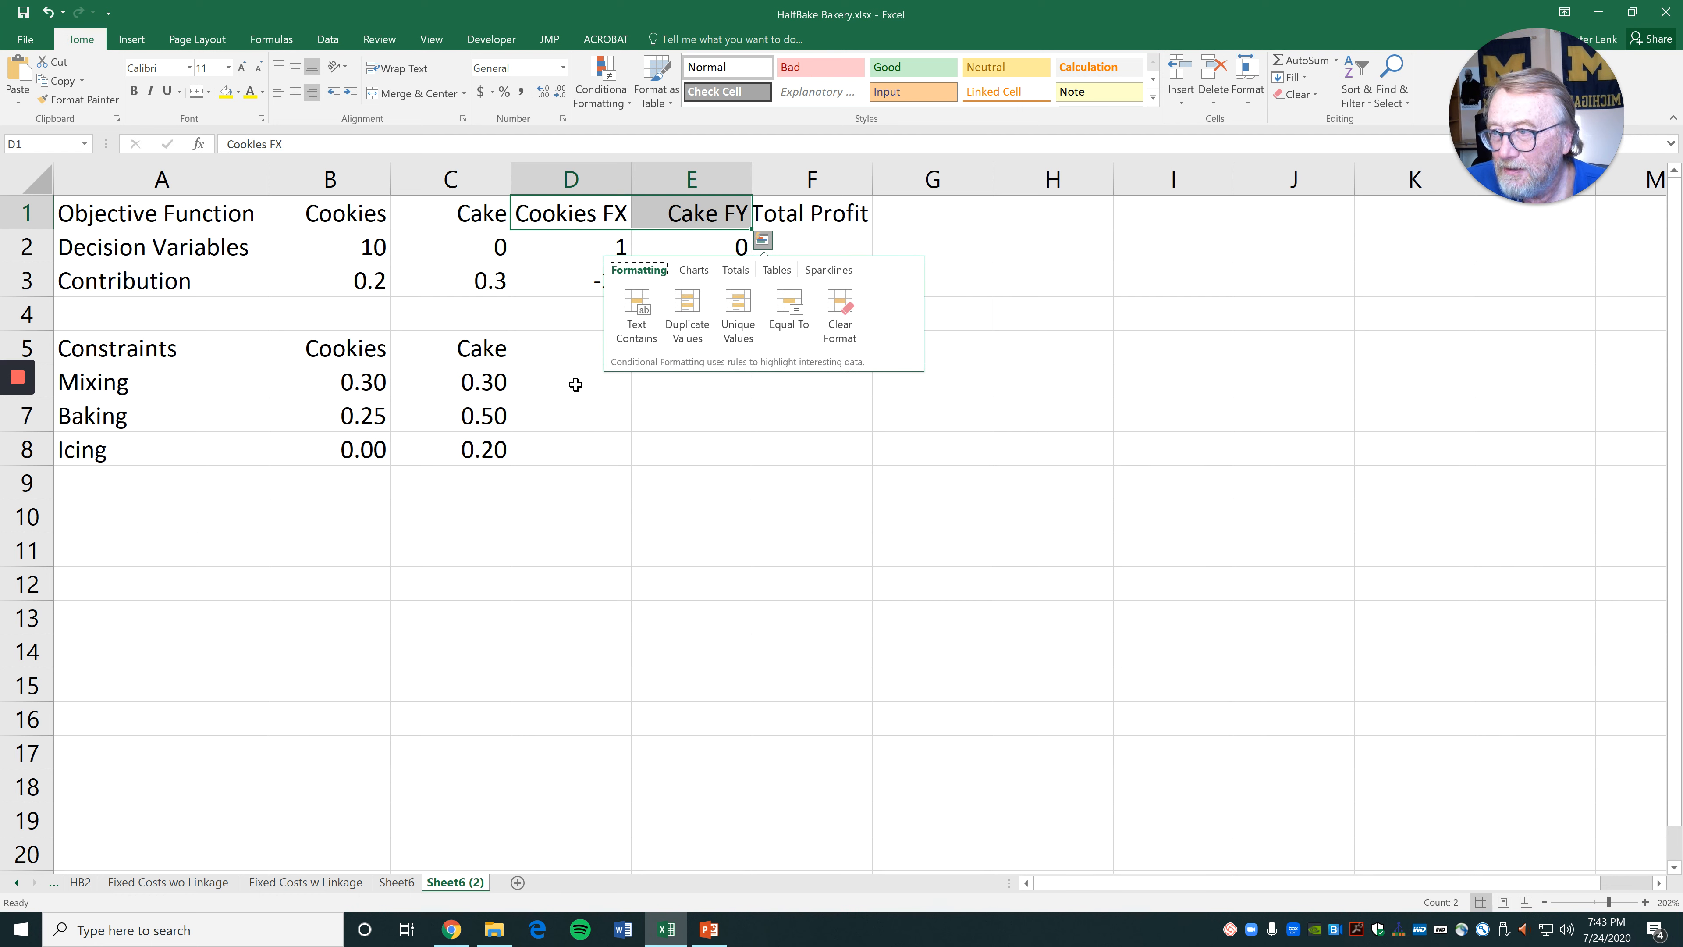
{"action": "left_click", "coordinate": [571, 351]}
{"action": "key", "text": "ctrl+v"}
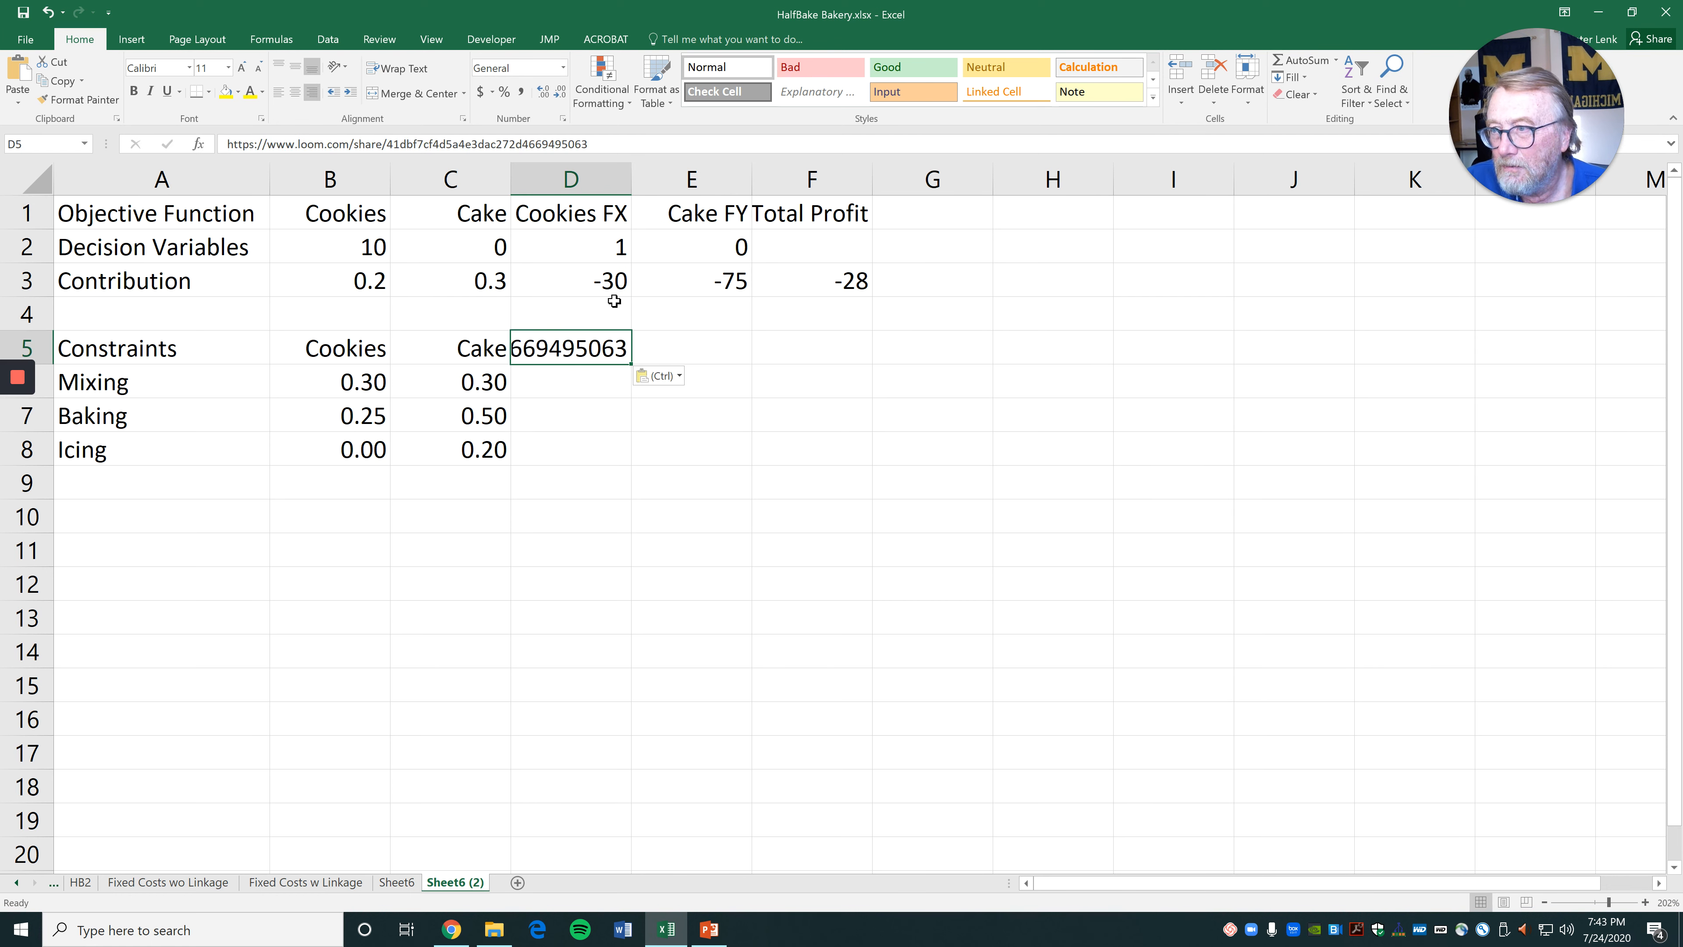
Copy the Cookies FX and Cake FY headings from D1:E1 into D5:E5 of the Constraints table
{"action": "left_click_drag", "start_coordinate": [574, 216], "coordinate": [712, 213]}
{"action": "key", "text": "ctrl+c"}
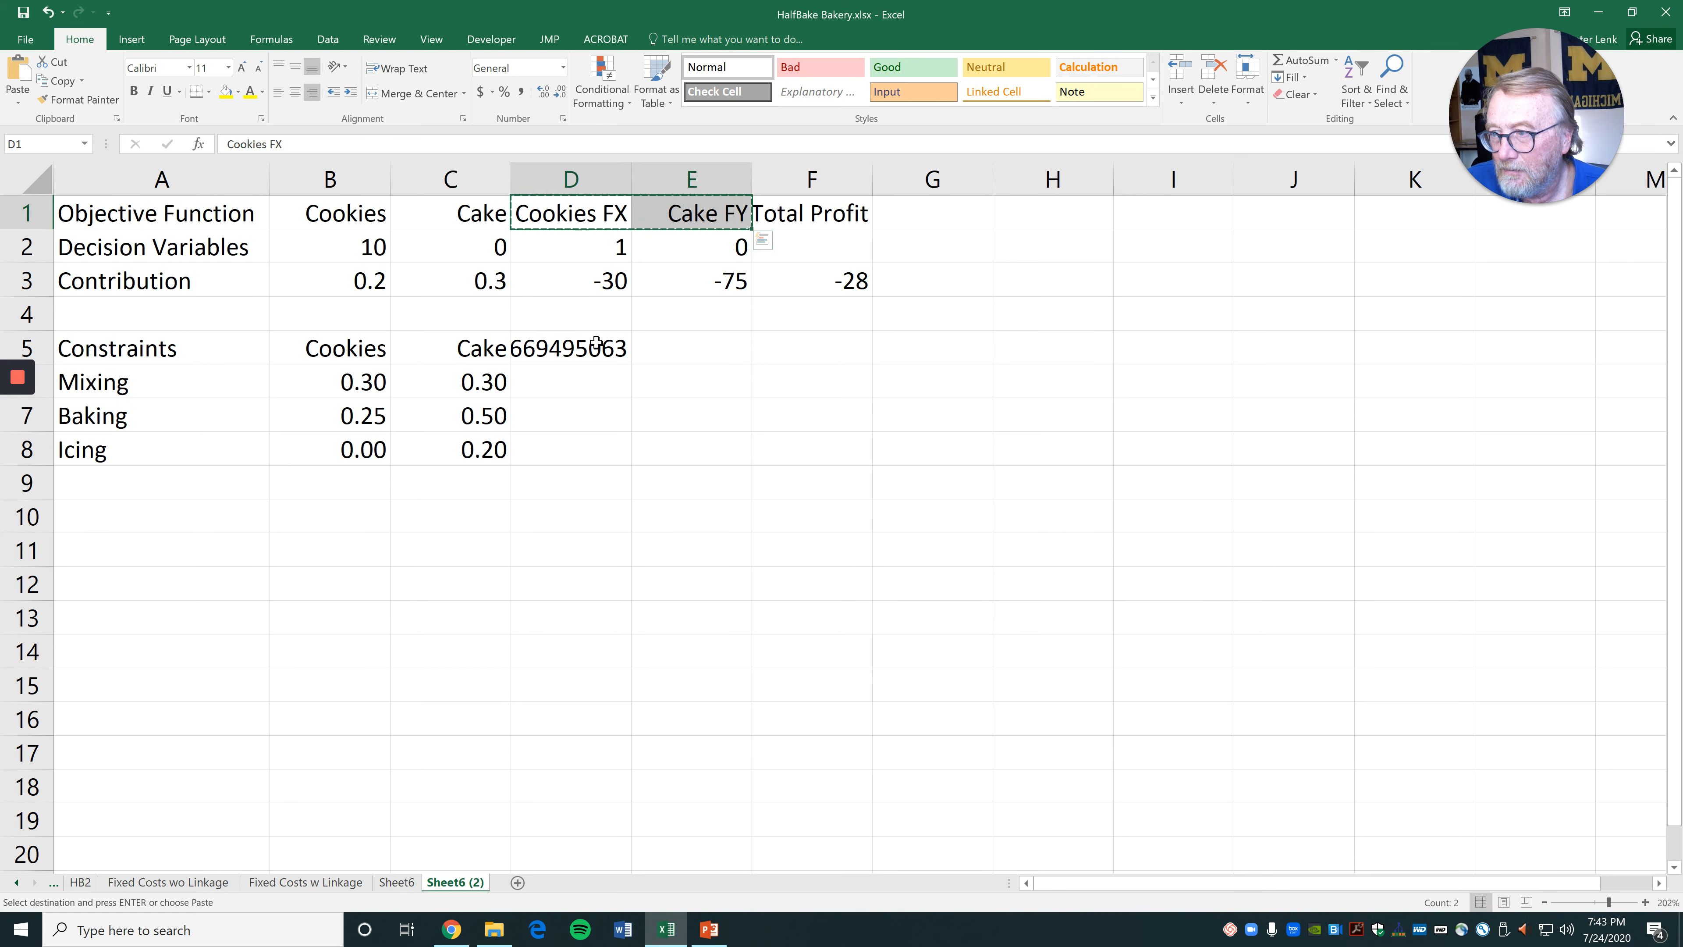
{"action": "left_click", "coordinate": [607, 347]}
{"action": "key", "text": "ctrl+v"}
{"action": "left_click", "coordinate": [687, 414]}
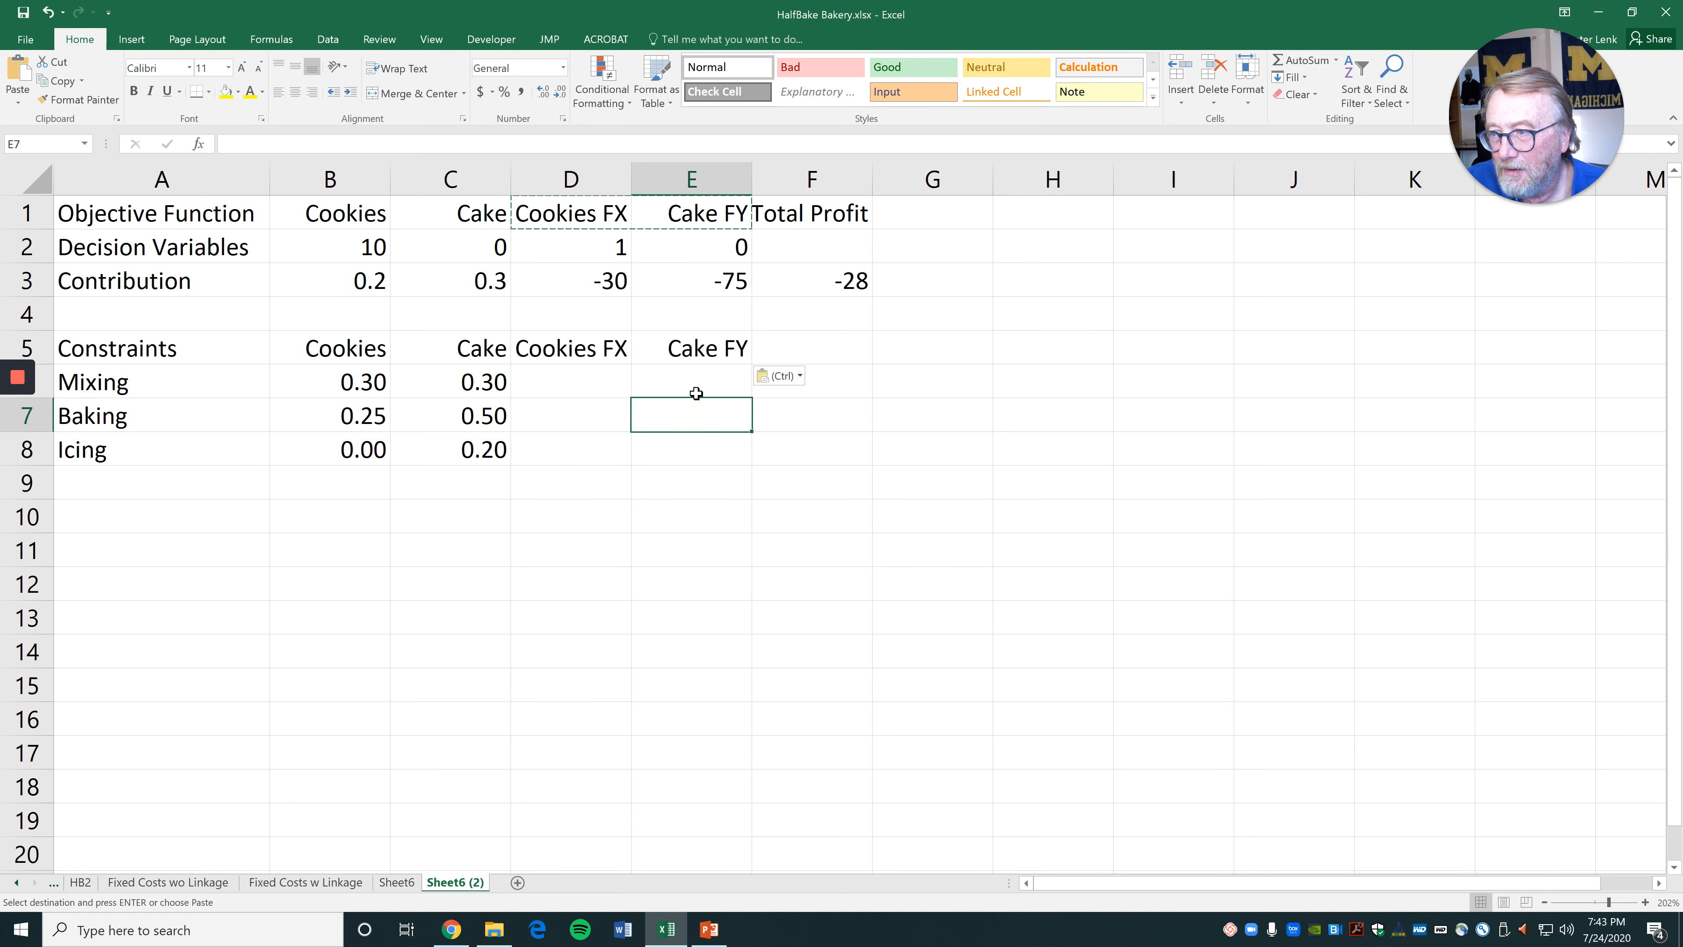
Add the heading "Used" in cell F5, after the Cake FY column of the Constraints table
{"action": "left_click", "coordinate": [766, 349]}
{"action": "type", "text": "Used"}
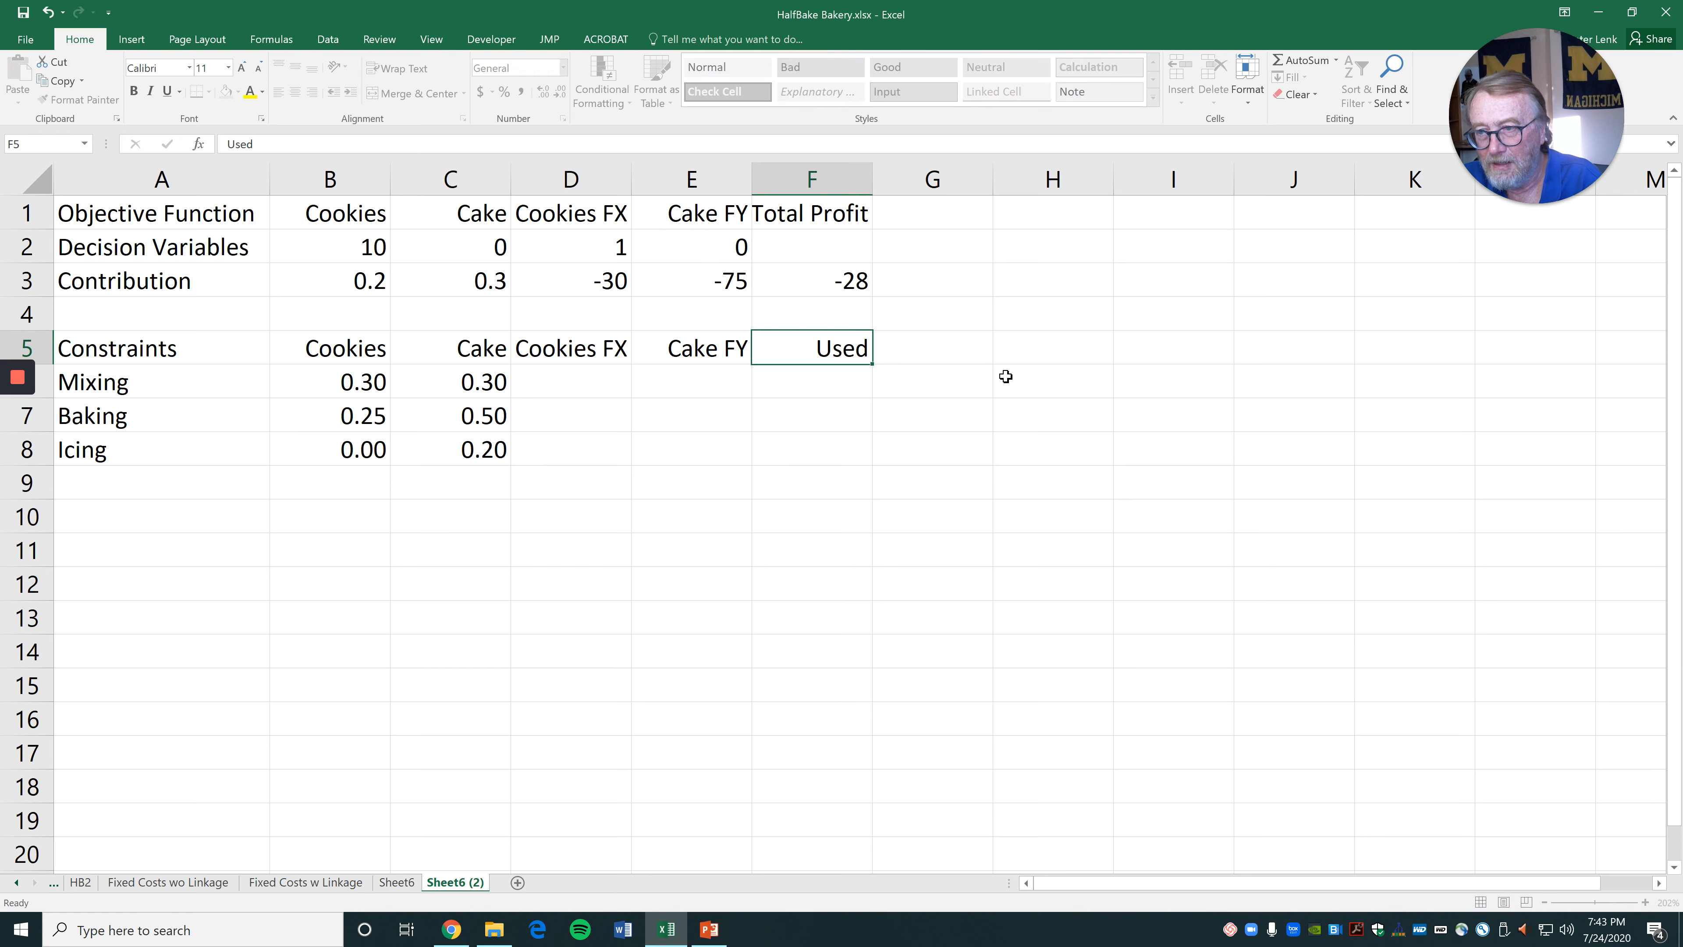
{"action": "key", "text": "Return"}
Add the heading "Capacity" in cell H5 and narrow the empty column G before it
{"action": "left_click", "coordinate": [1014, 348]}
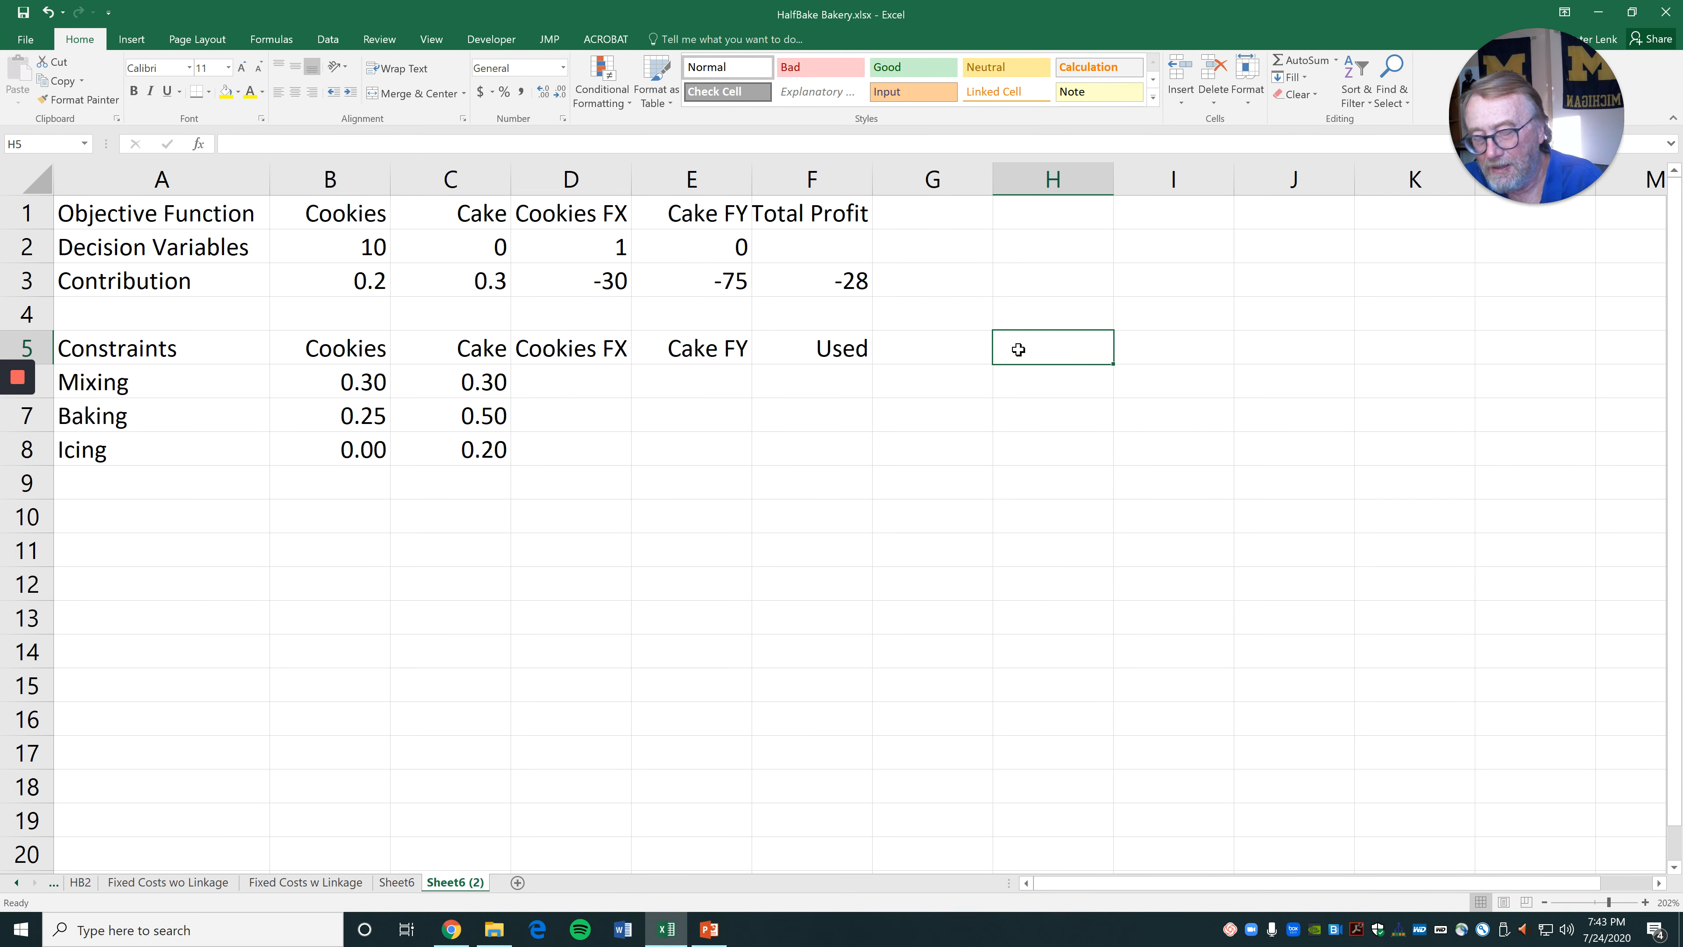
{"action": "type", "text": "Capaci"}
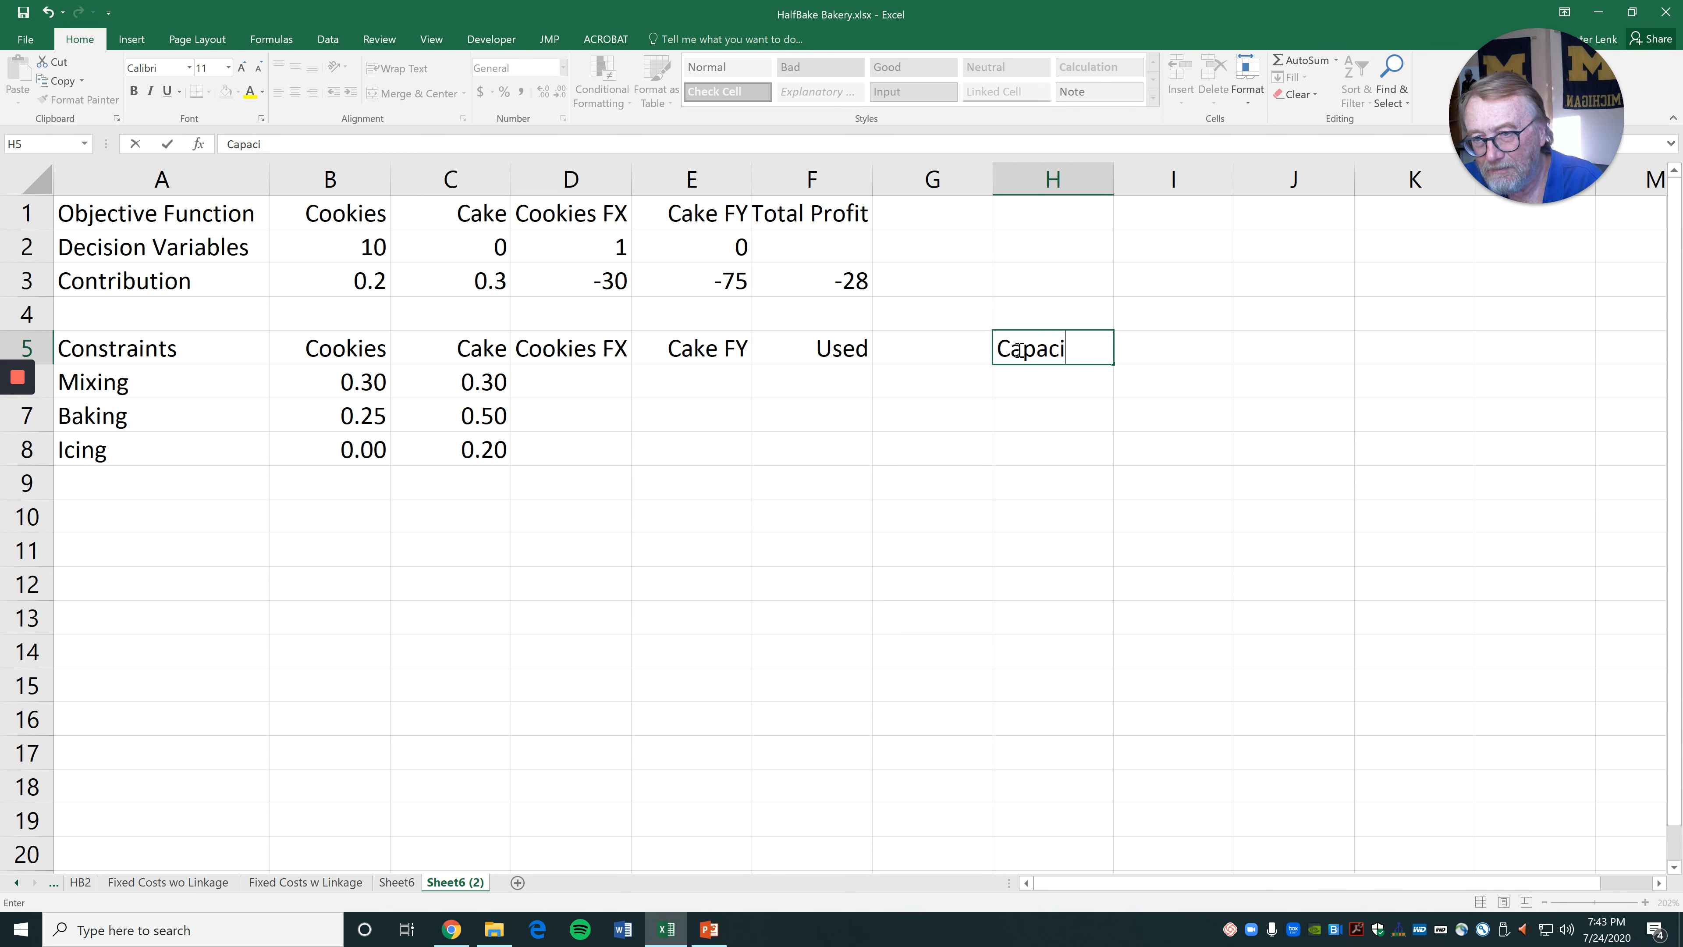
{"action": "type", "text": "ty'"}
{"action": "key", "text": "Return"}
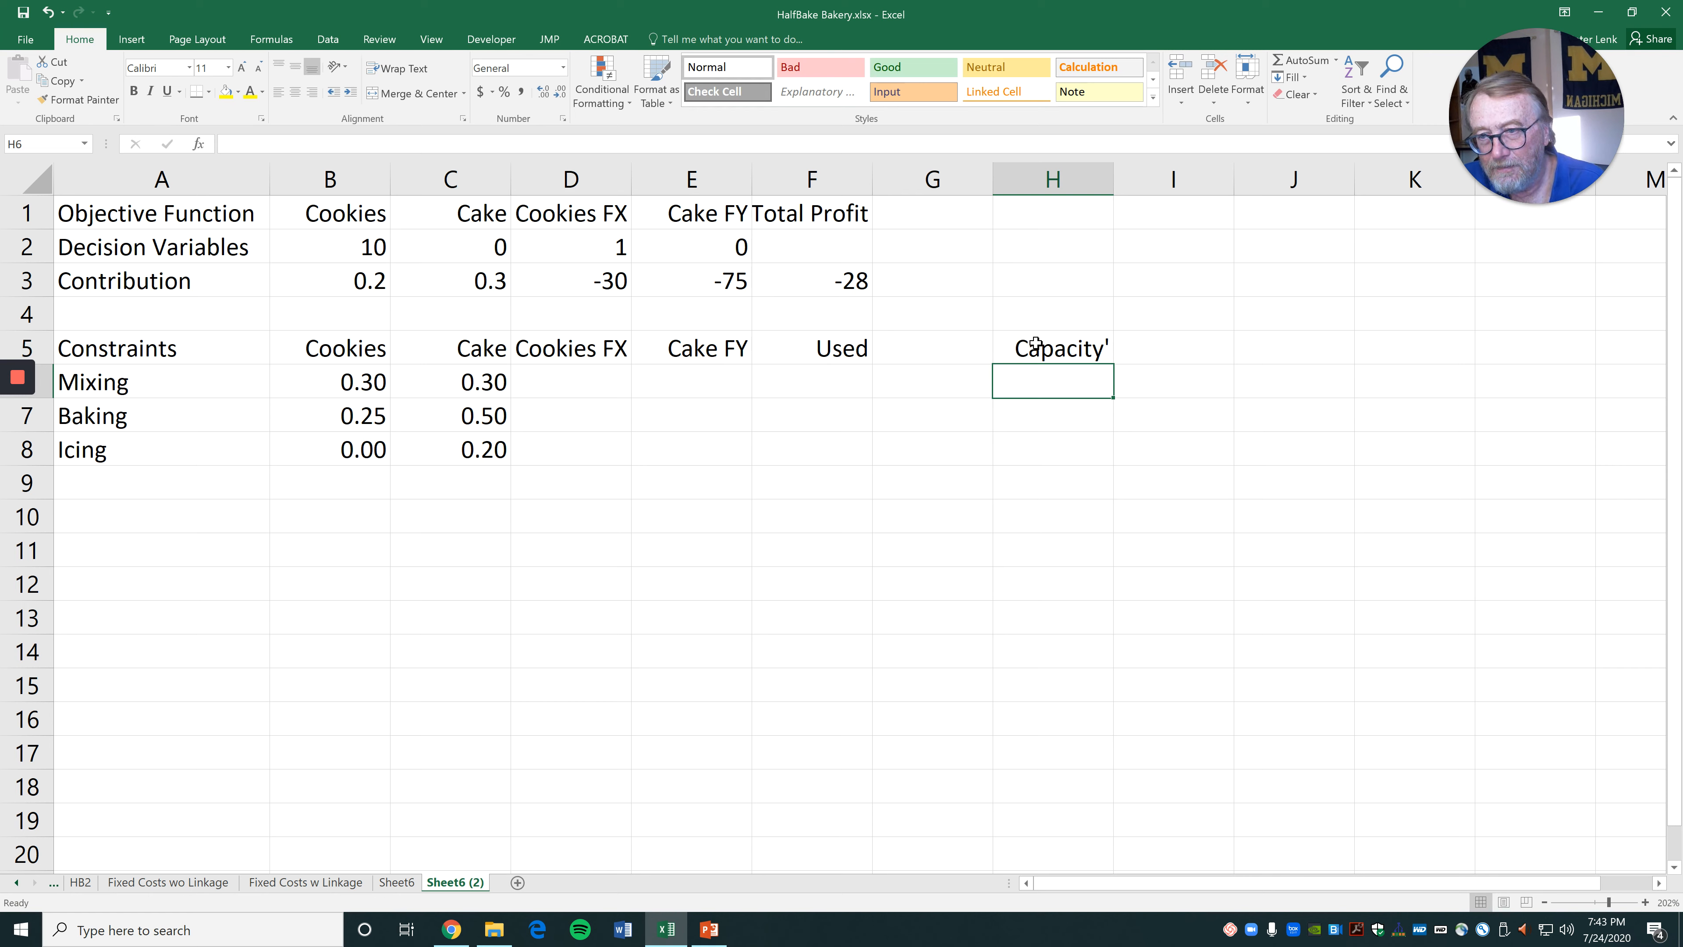
{"action": "left_click", "coordinate": [1036, 344]}
{"action": "left_click", "coordinate": [331, 138]}
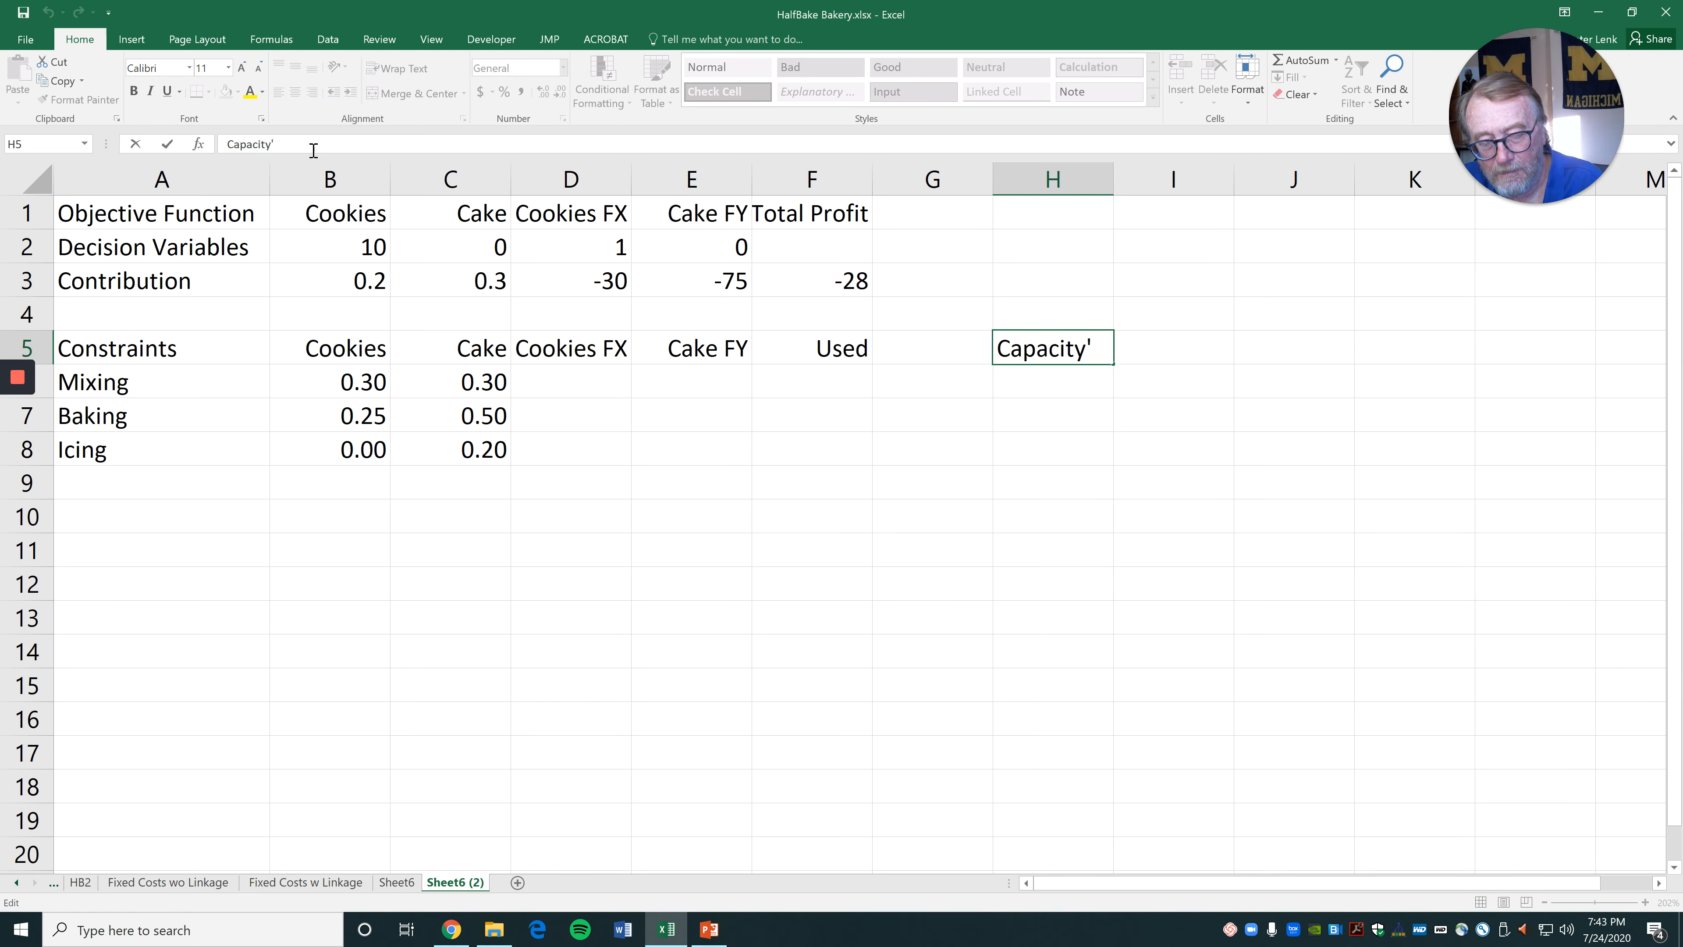
{"action": "key", "text": "Return"}
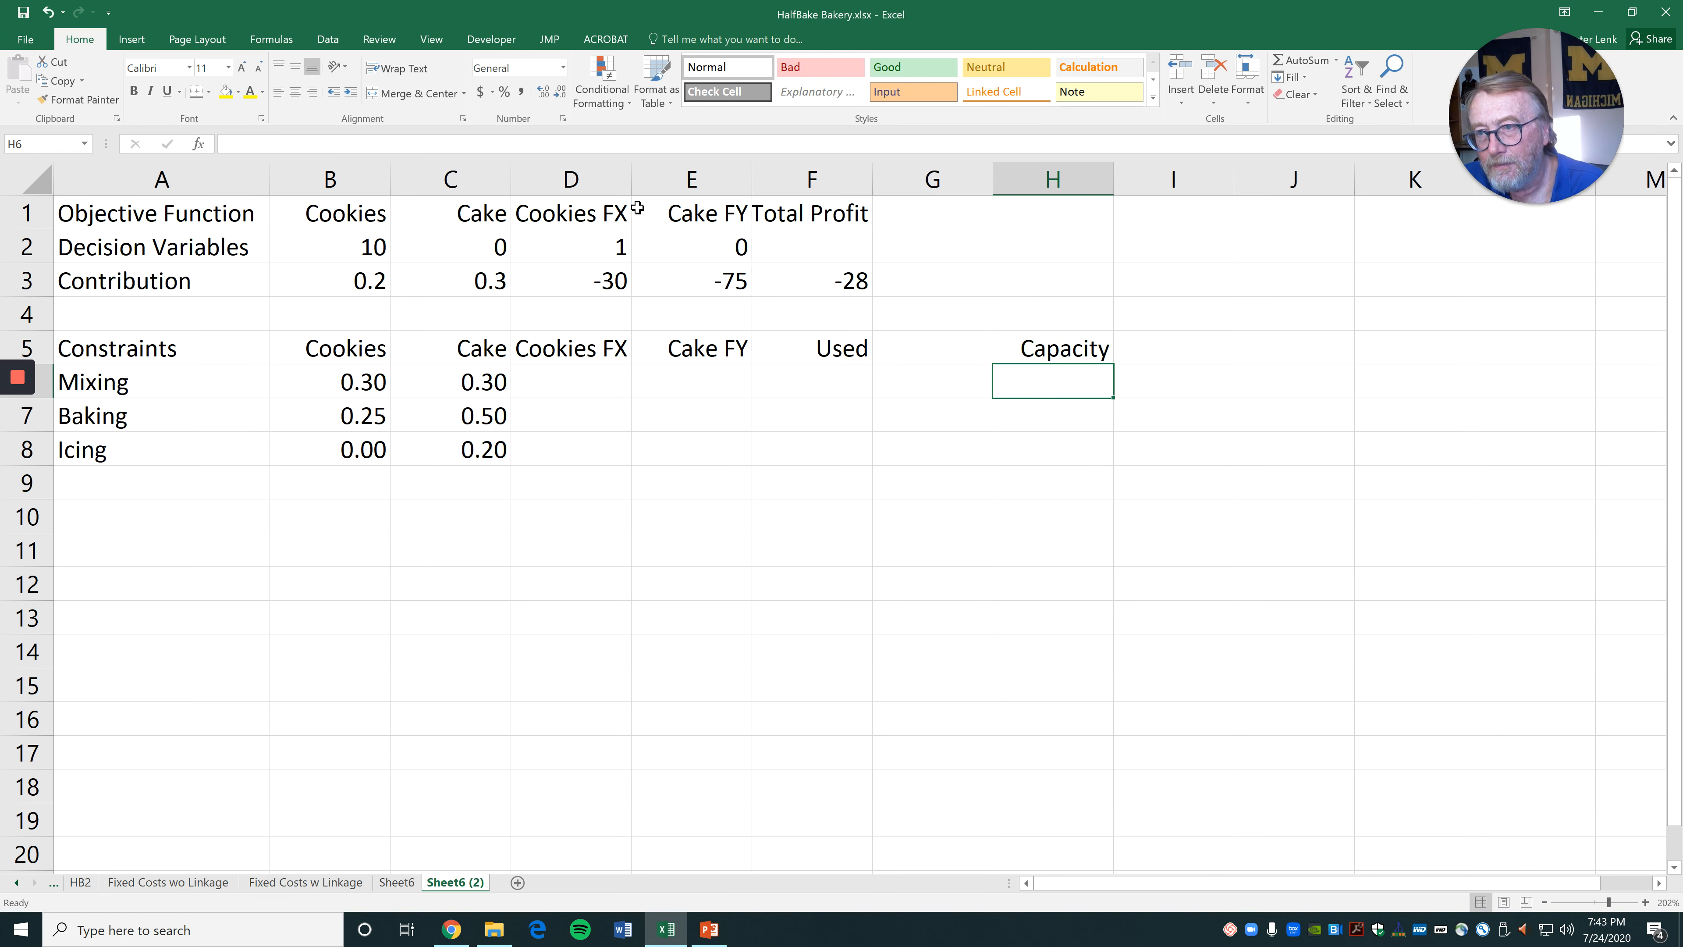
{"action": "left_click_drag", "start_coordinate": [991, 184], "coordinate": [941, 185]}
Enter the capacities 210 for Mixing, 250 for Baking and 80 for Icing in H6:H8
{"action": "left_click", "coordinate": [492, 237]}
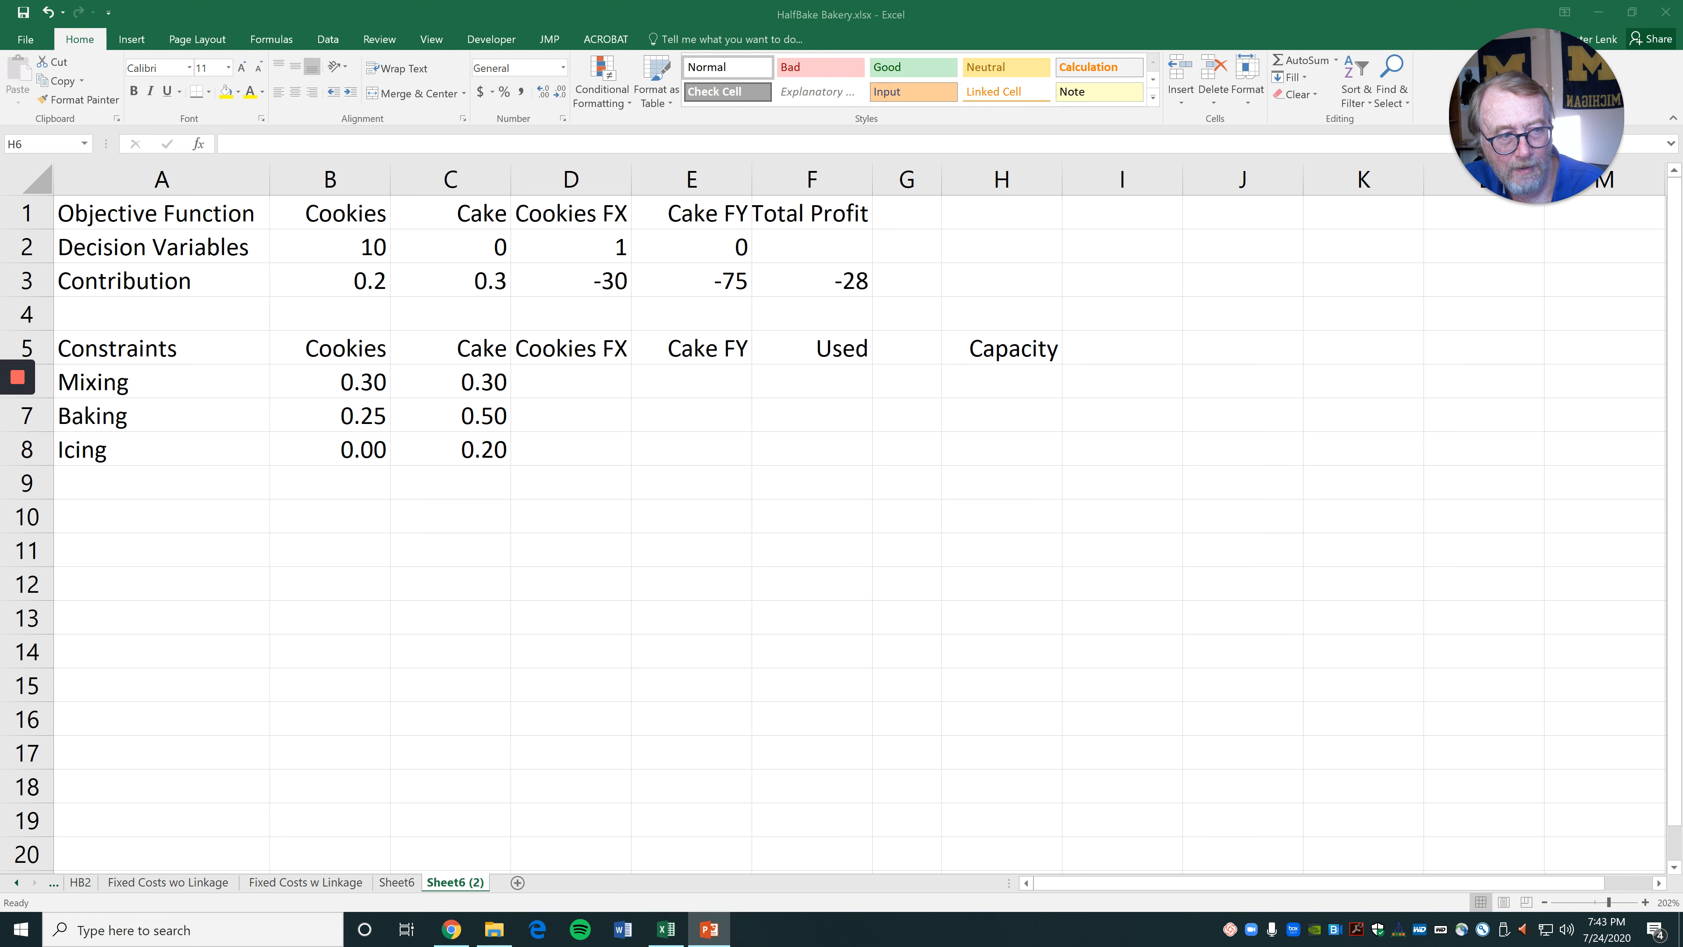
{"action": "left_click", "coordinate": [977, 377]}
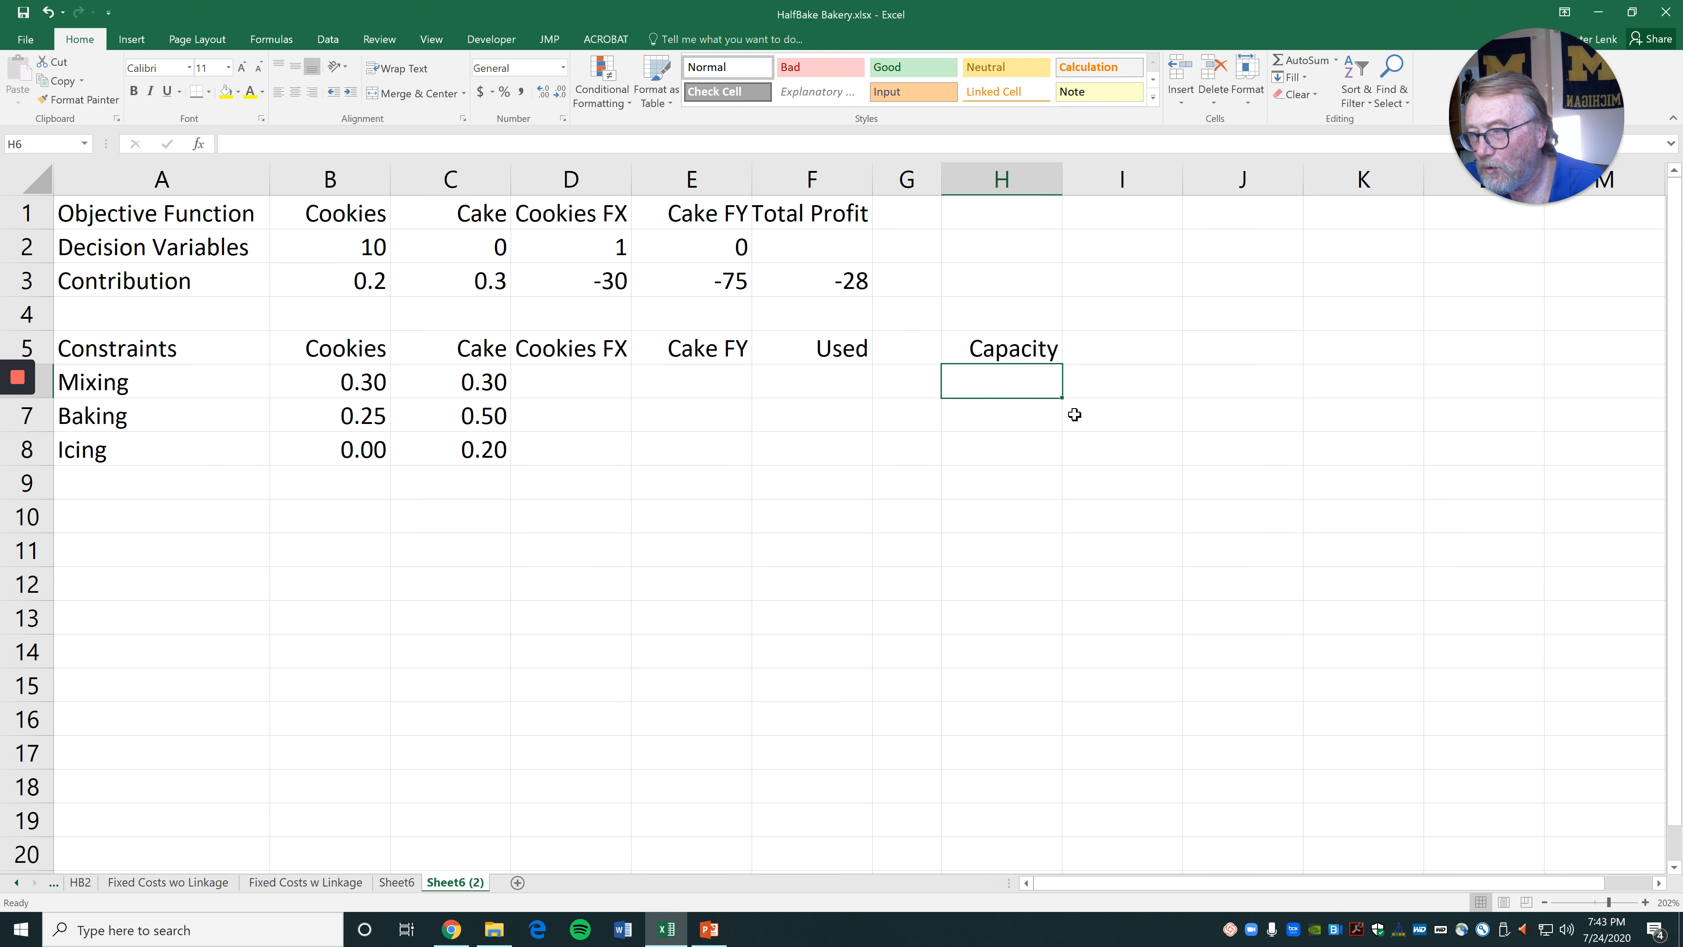
{"action": "type", "text": "210"}
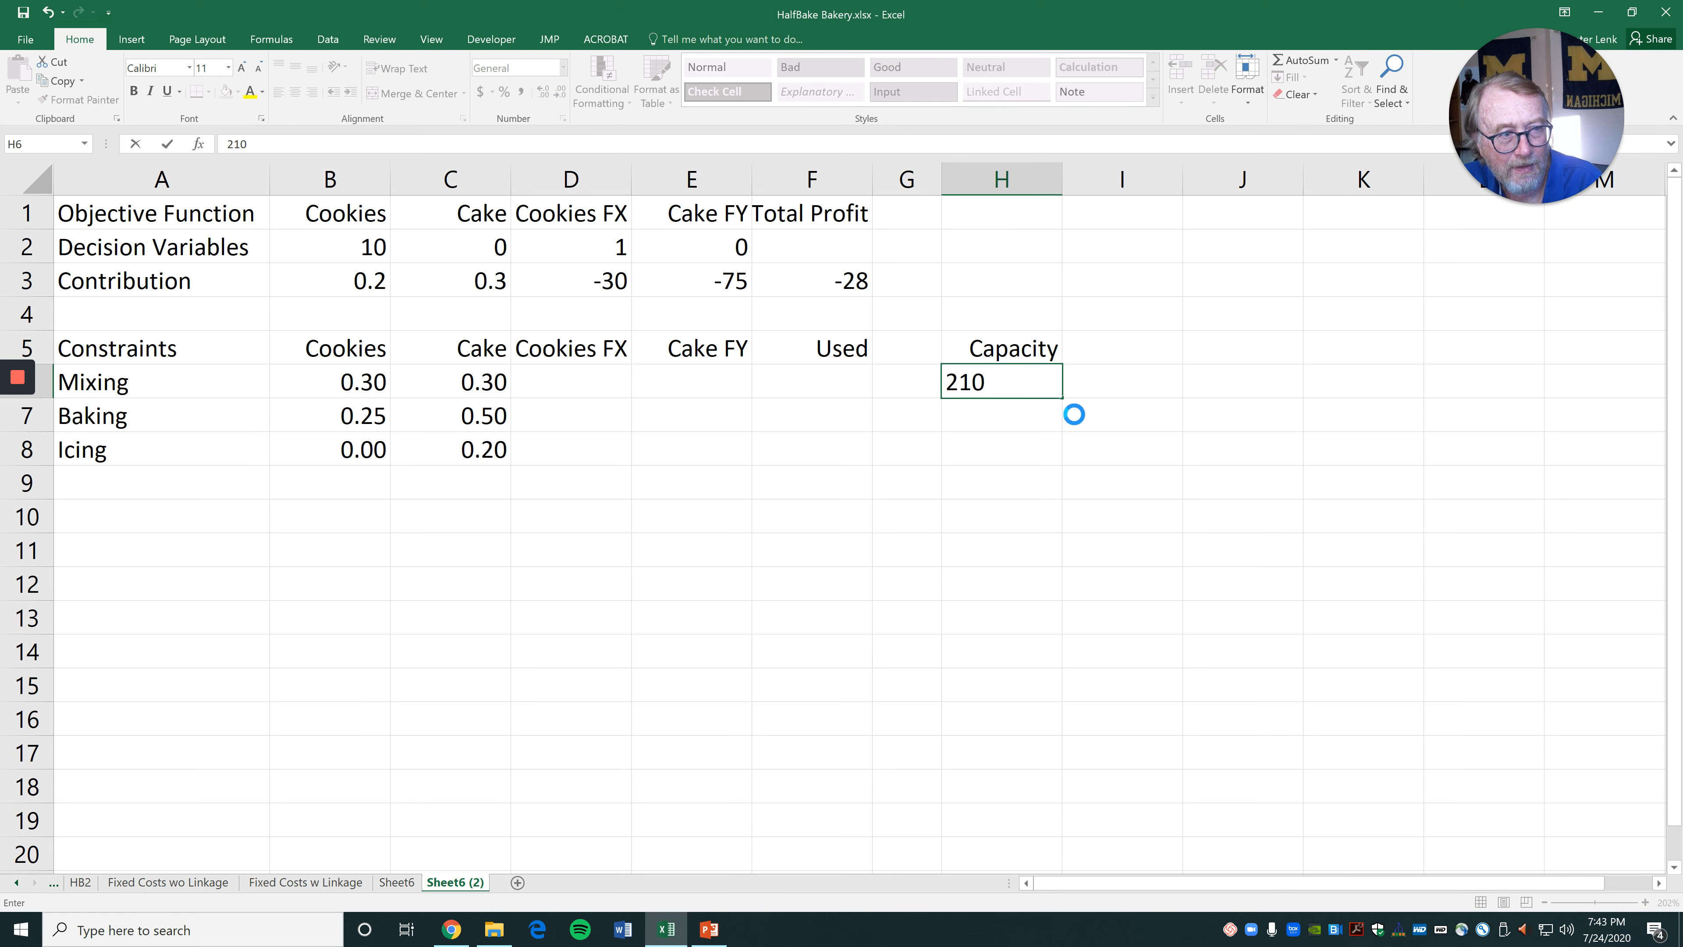
{"action": "key", "text": "Return"}
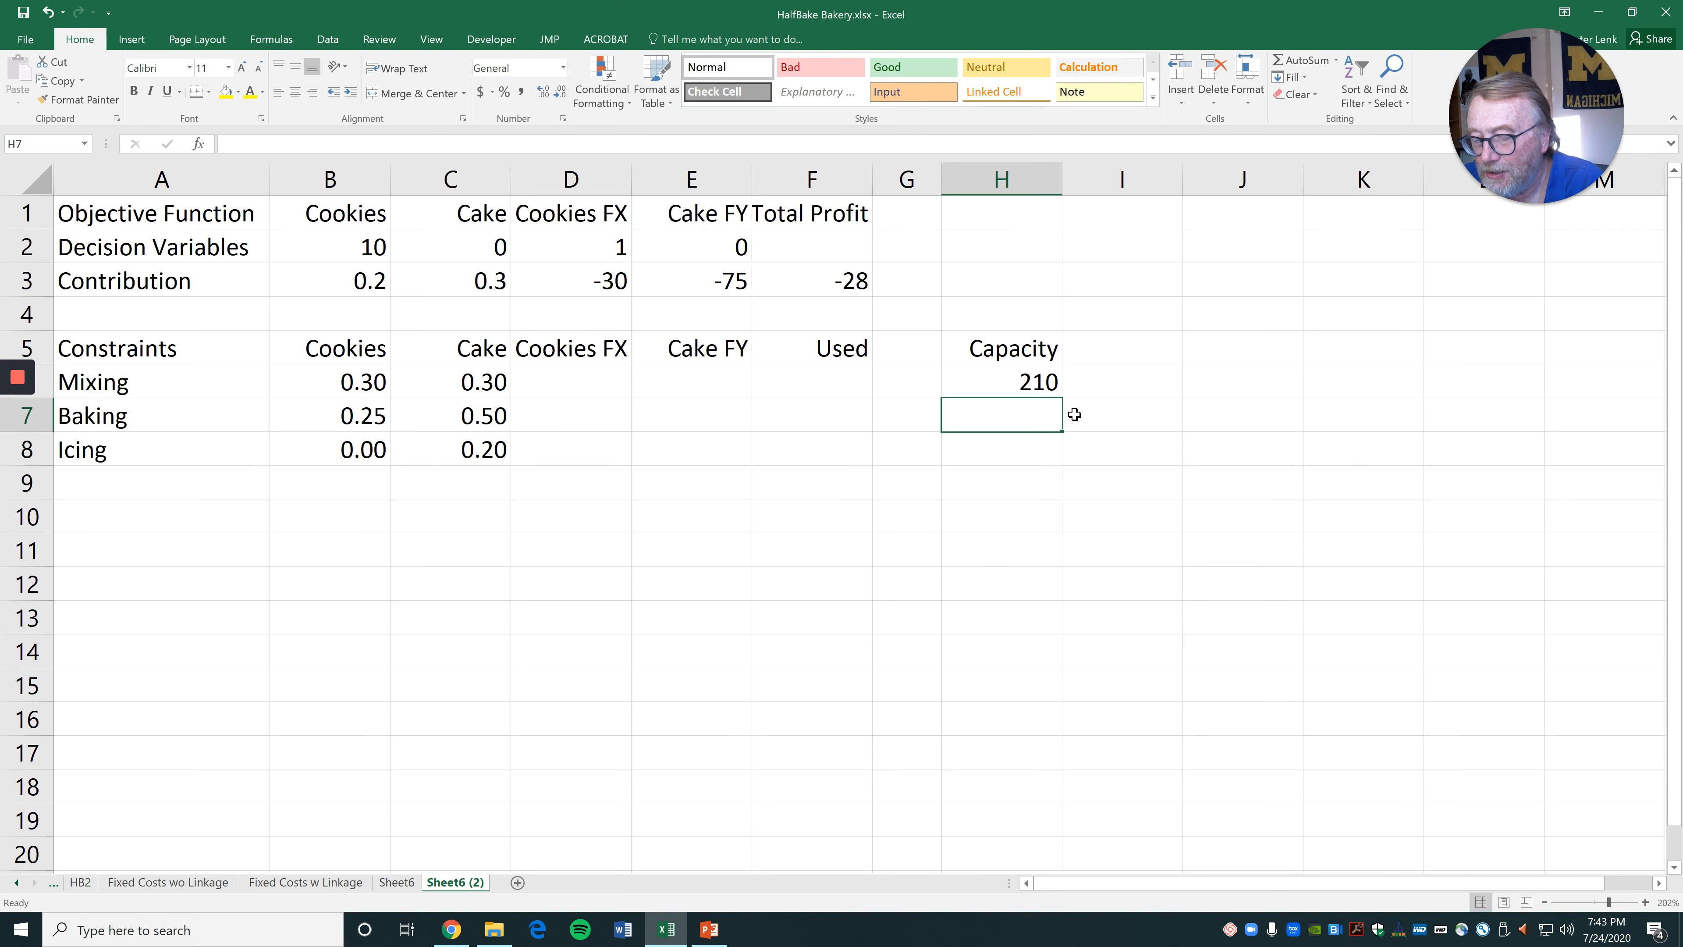
{"action": "type", "text": "250"}
{"action": "key", "text": "Return"}
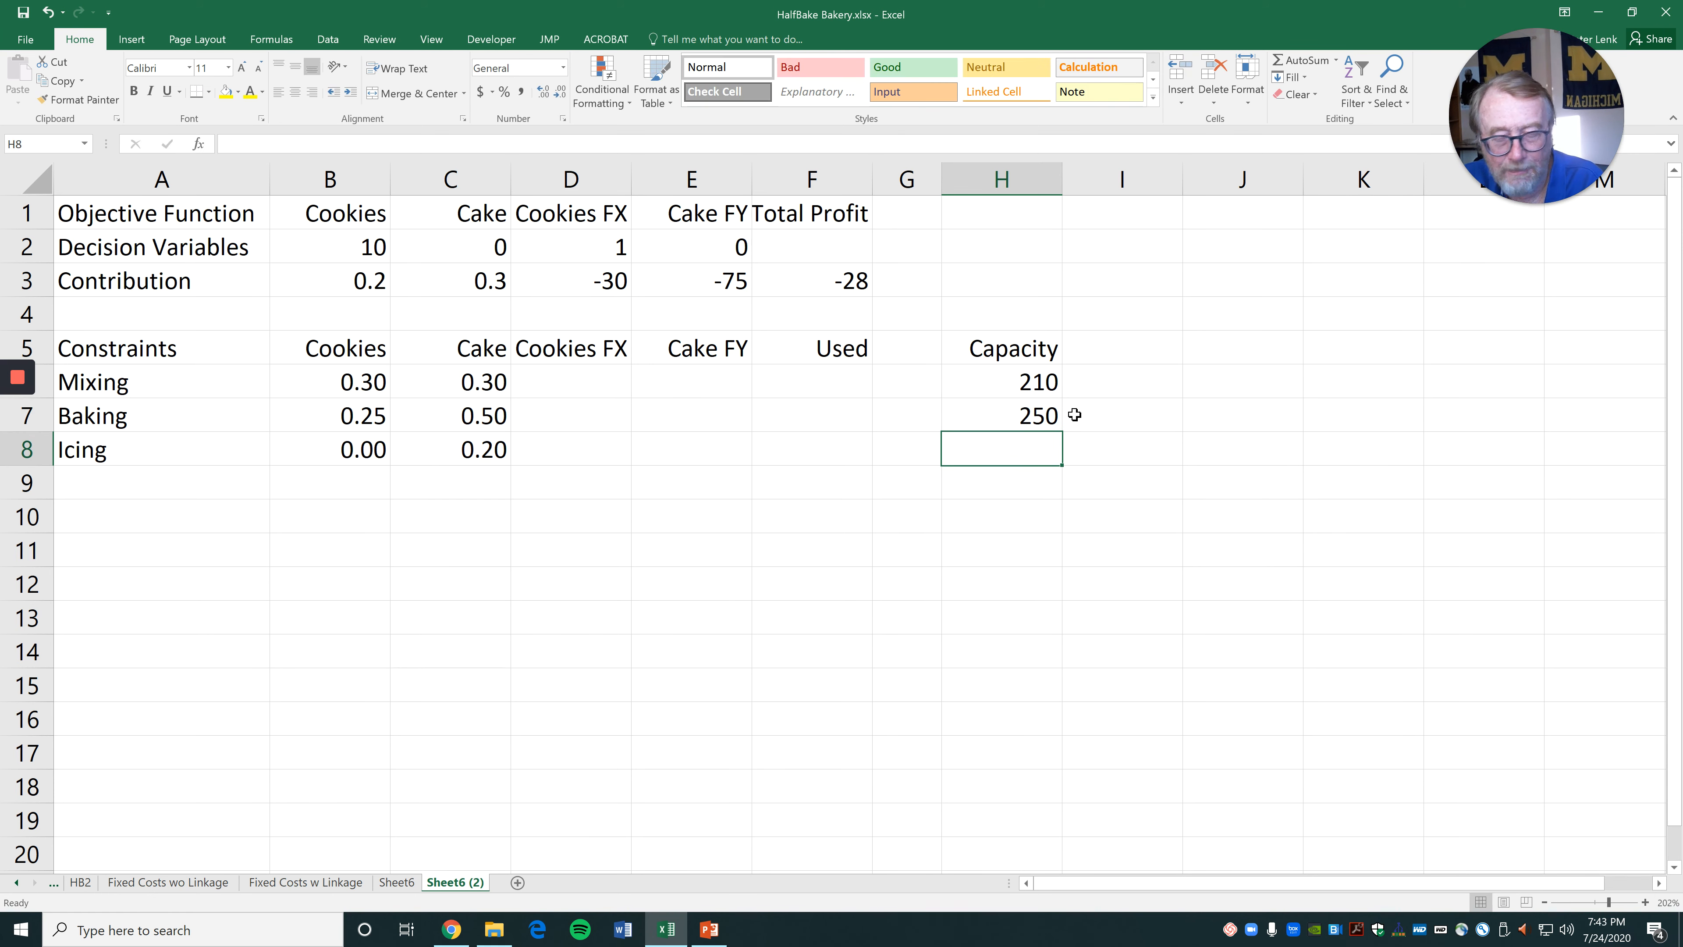
{"action": "type", "text": "80"}
{"action": "key", "text": "Return"}
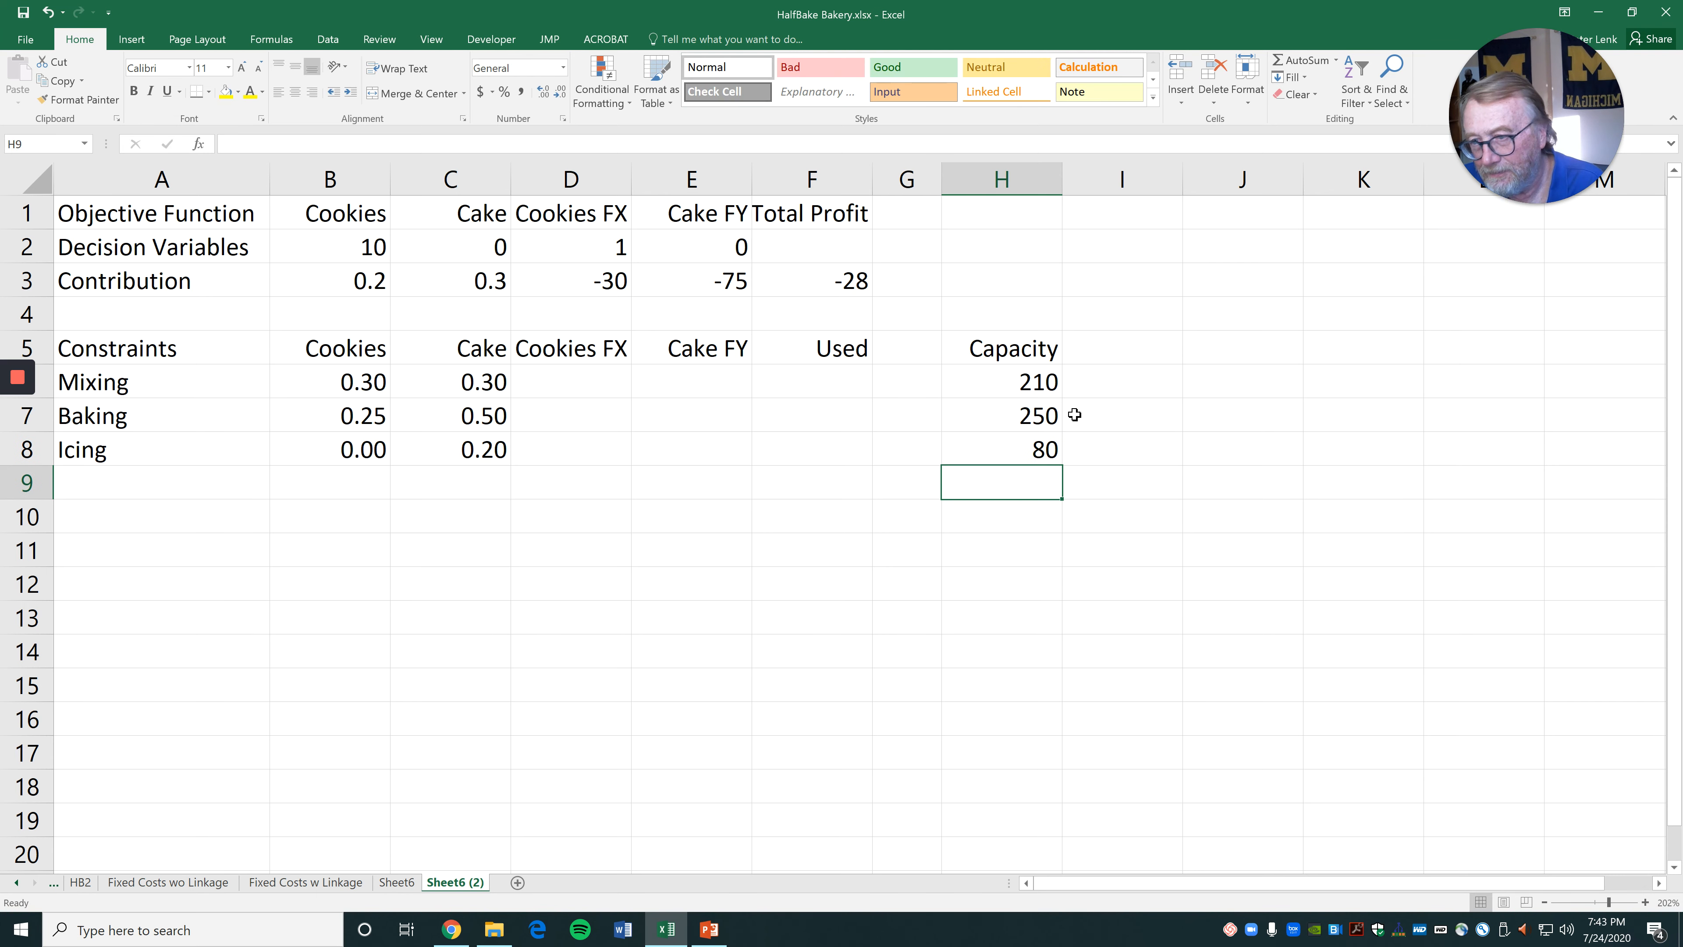
Enter the <= sign in cell G6 and fill it down to G8 for all three constraints
{"action": "left_click", "coordinate": [915, 389]}
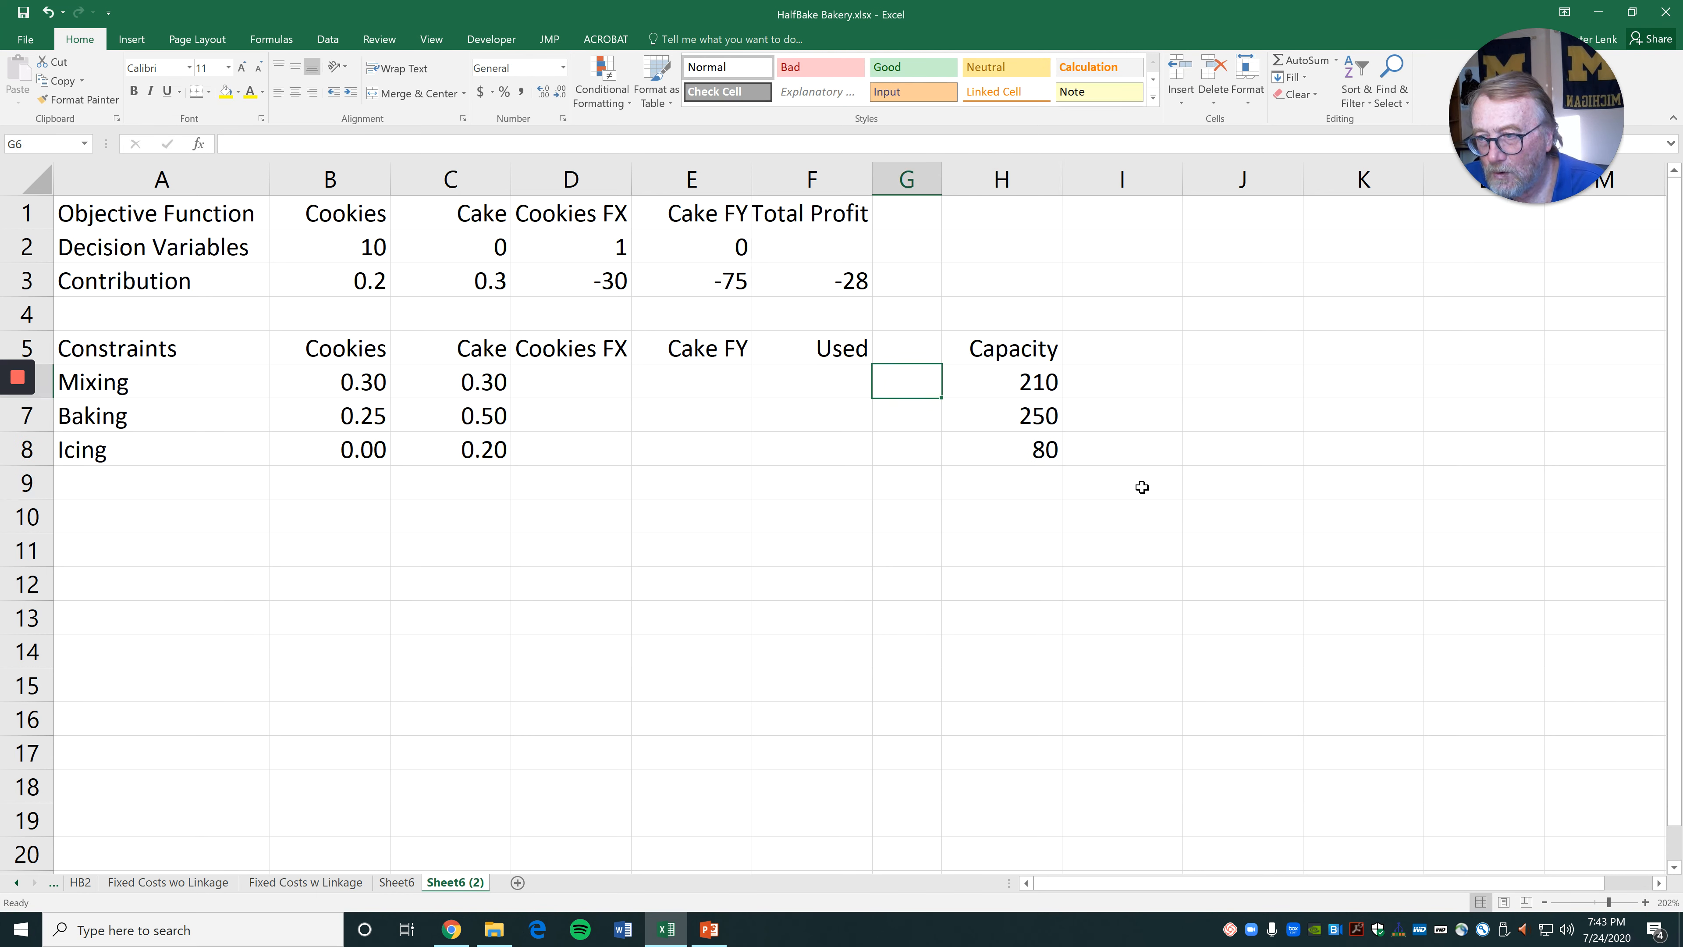
{"action": "type", "text": "<"}
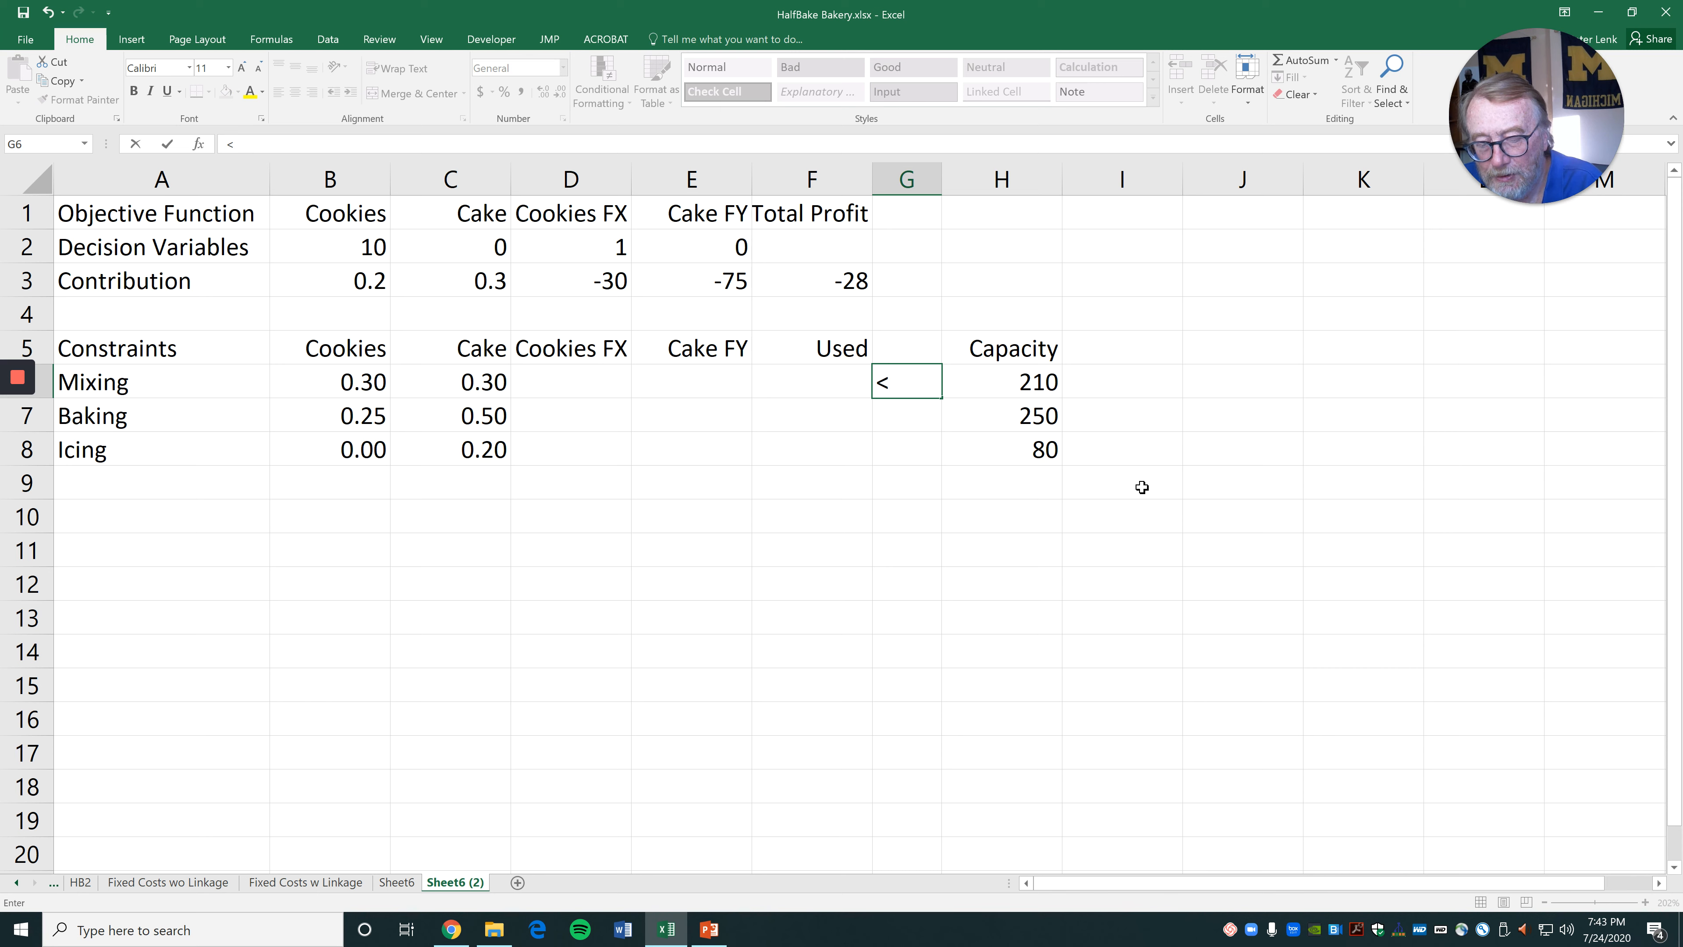
{"action": "type", "text": "="}
{"action": "key", "text": "Return"}
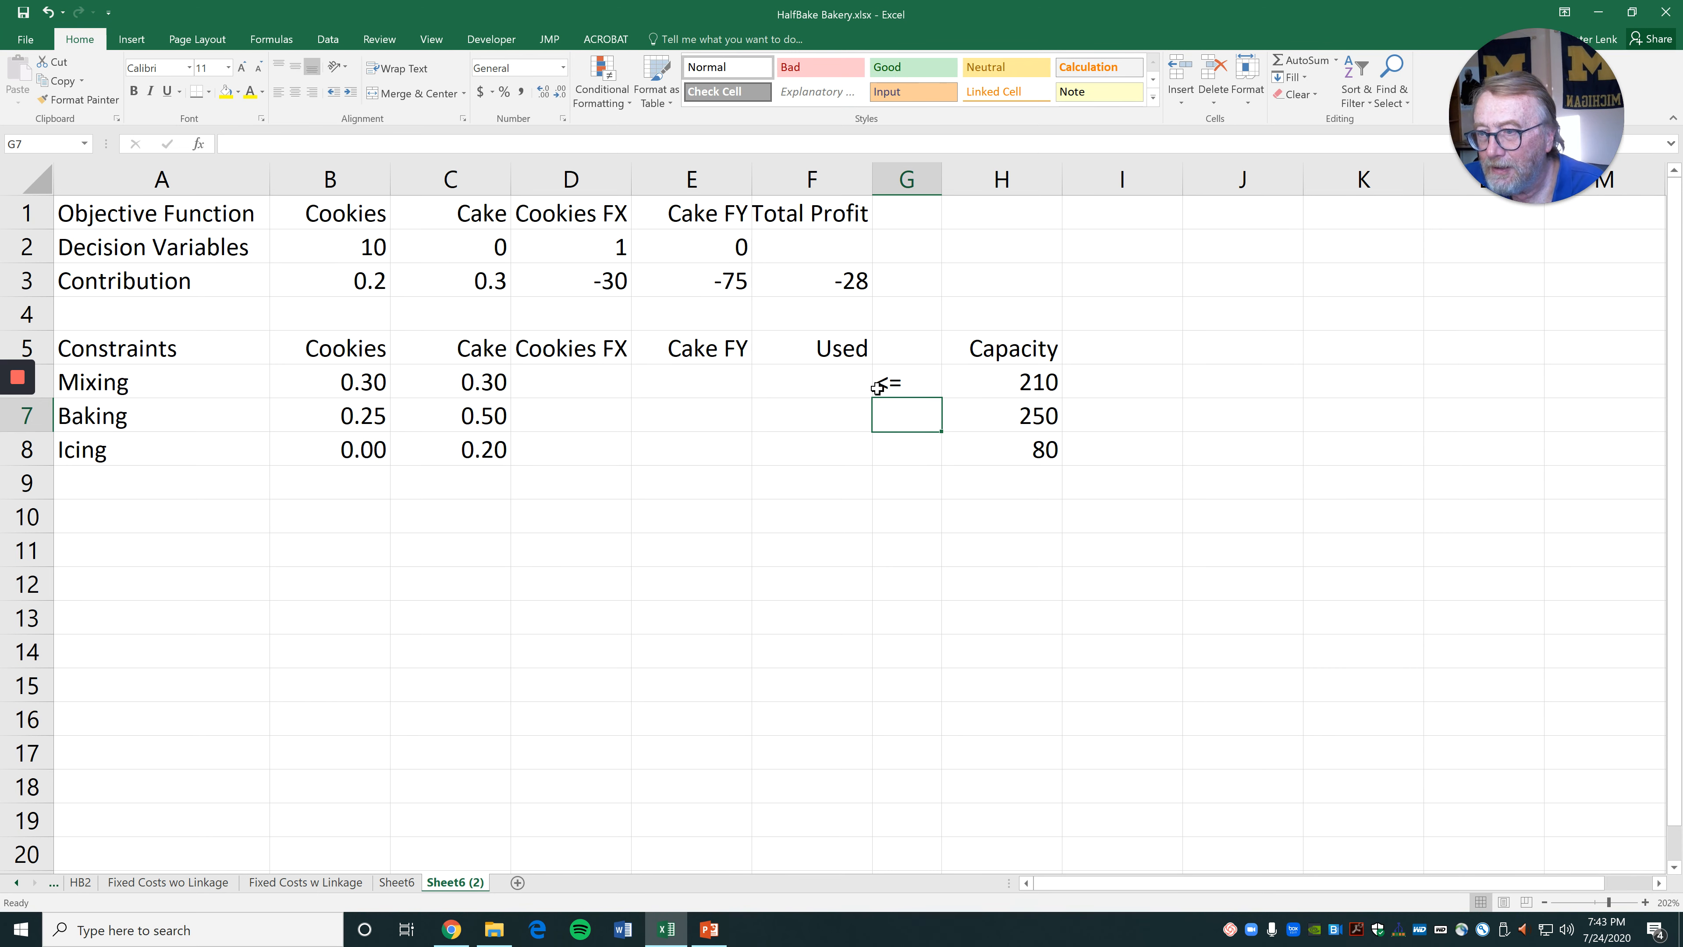
{"action": "left_click", "coordinate": [905, 383]}
{"action": "left_click_drag", "start_coordinate": [941, 398], "coordinate": [933, 458]}
Enter 0 in every cell of E6:F8 across the Mixing, Baking and Icing rows
{"action": "left_click", "coordinate": [720, 374]}
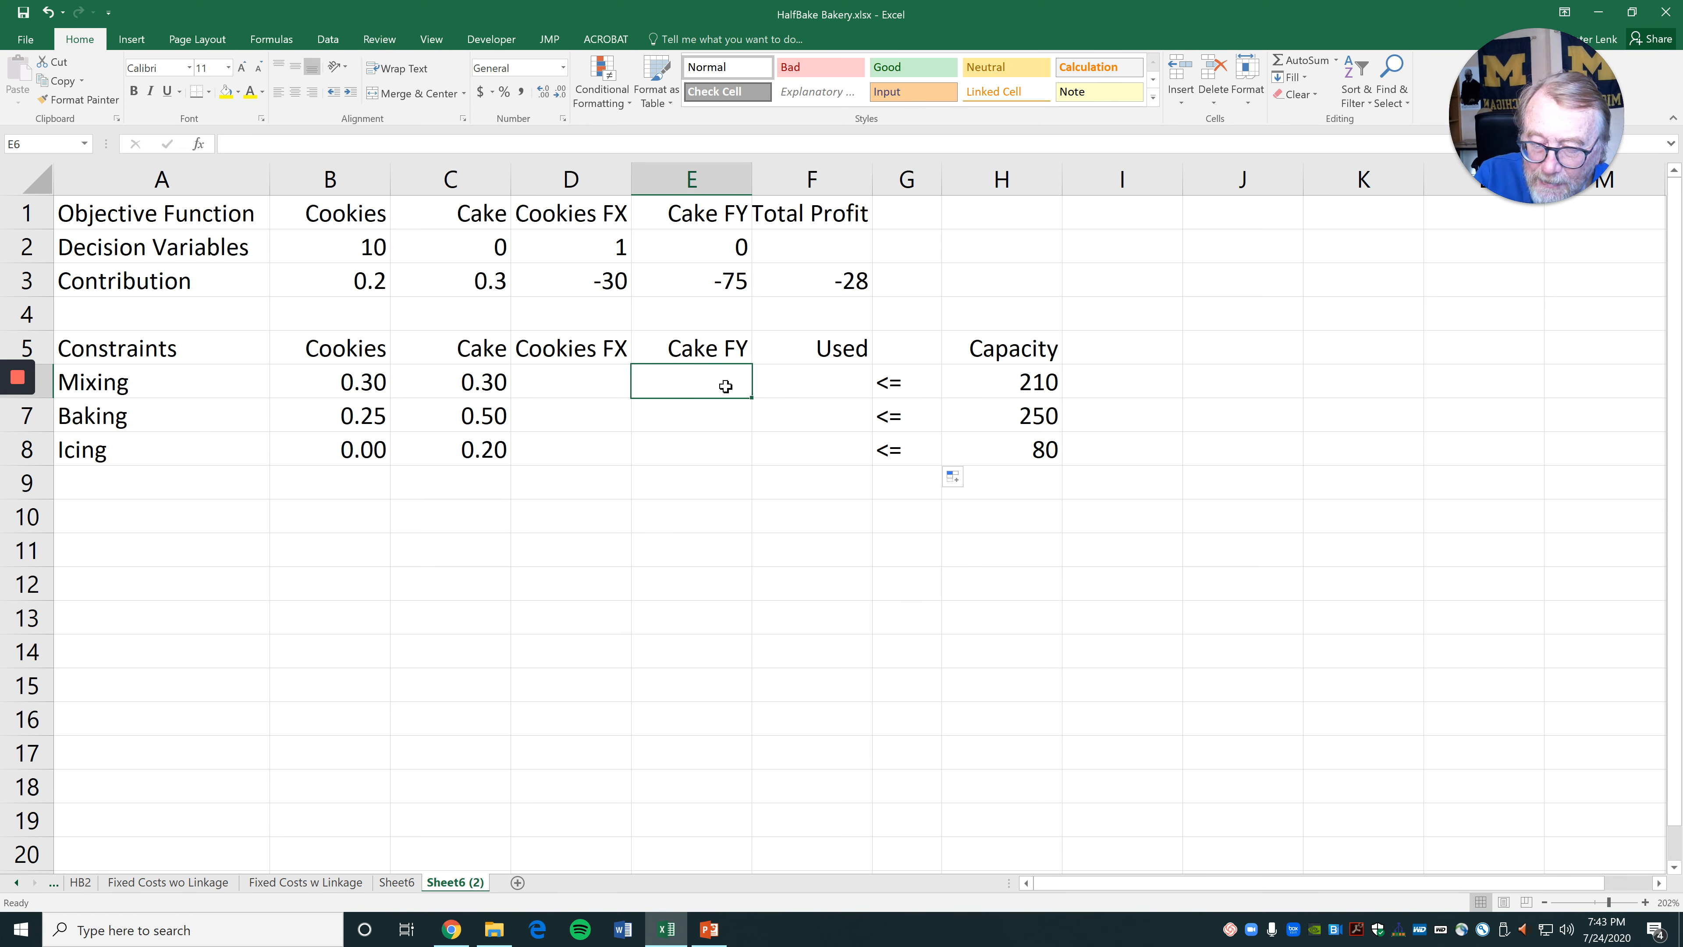
{"action": "type", "text": "0"}
{"action": "key", "text": "Tab"}
{"action": "type", "text": "0"}
{"action": "key", "text": "Return"}
{"action": "type", "text": "0"}
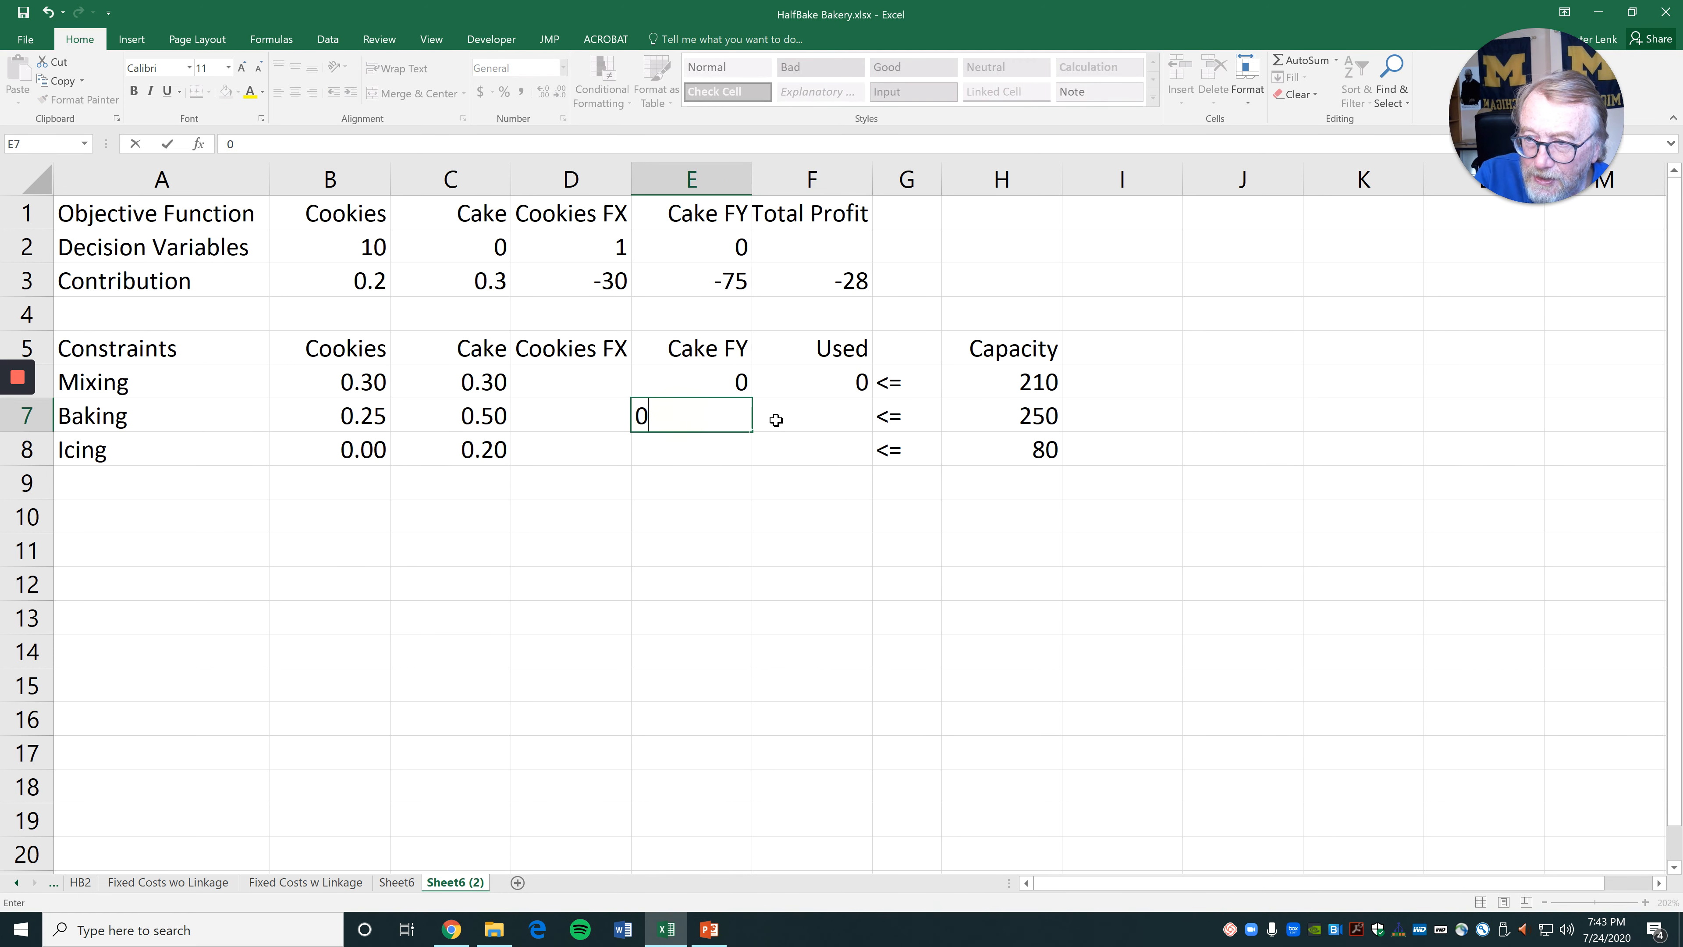
{"action": "key", "text": "Tab"}
{"action": "type", "text": "0"}
{"action": "key", "text": "Return"}
{"action": "type", "text": "0"}
{"action": "key", "text": "Tab"}
{"action": "type", "text": "0"}
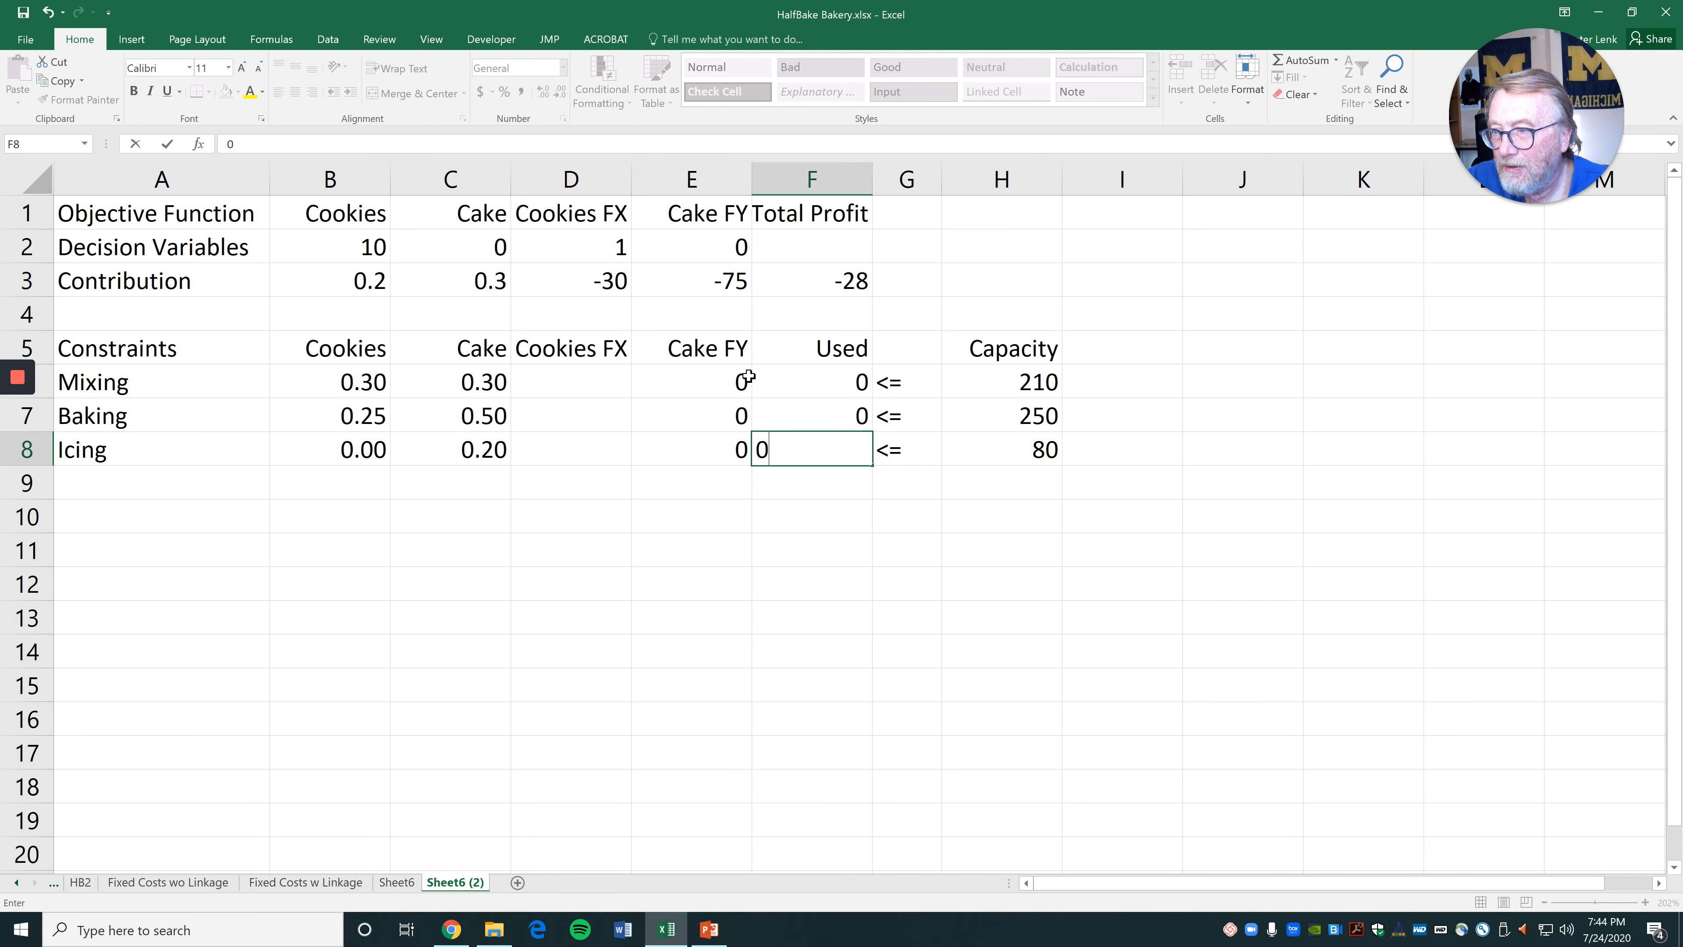
Move the block of zeros from E6:F8 to D6:E8, under the Cookies FX and Cake FY headings
{"action": "left_click_drag", "start_coordinate": [731, 379], "coordinate": [808, 441]}
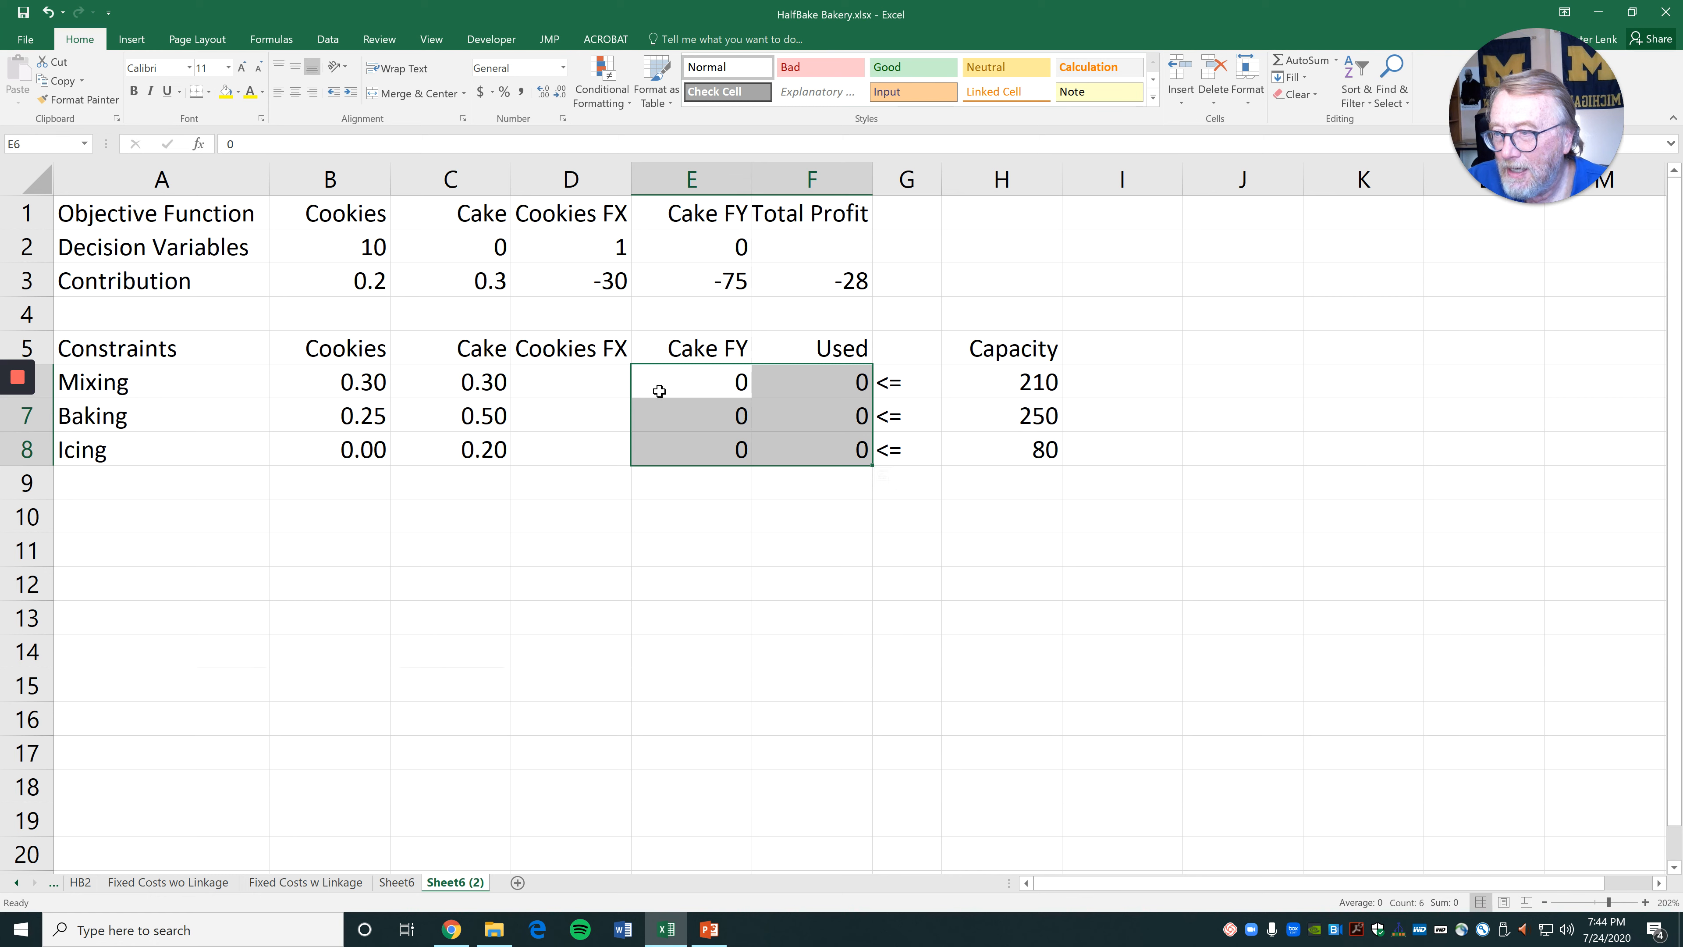
{"action": "left_click_drag", "start_coordinate": [630, 398], "coordinate": [623, 409]}
{"action": "left_click", "coordinate": [798, 381]}
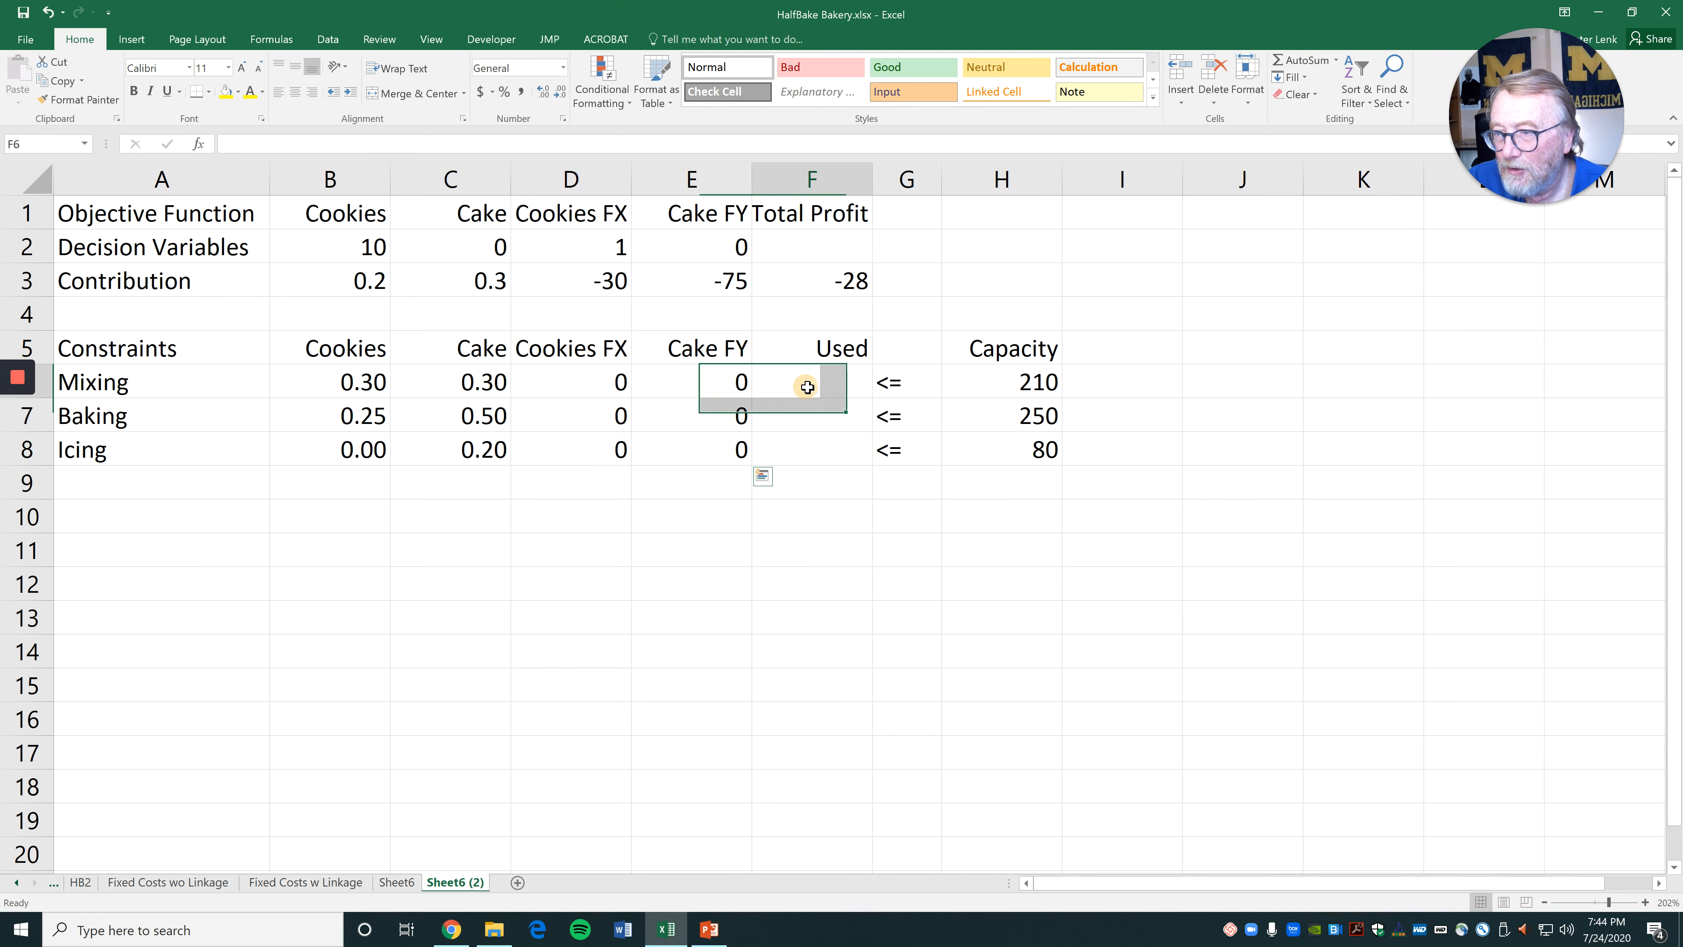
Copy the Total Profit formula from F3 into the Used cells F6:F8
{"action": "left_click", "coordinate": [837, 287]}
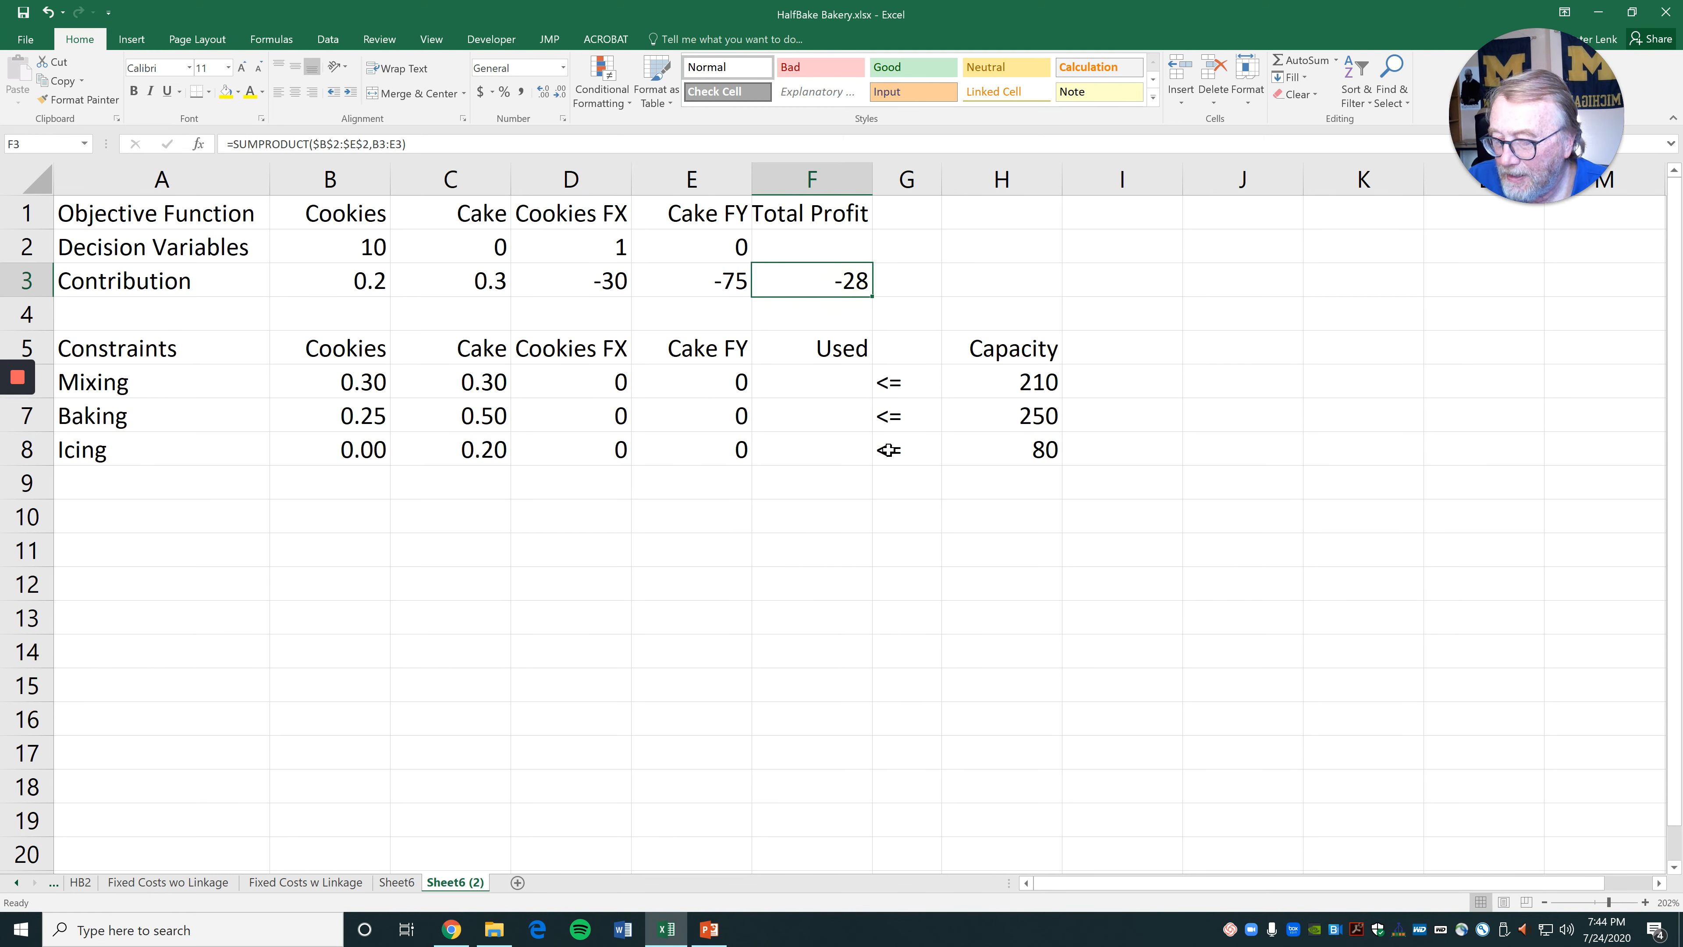
{"action": "key", "text": "ctrl+c"}
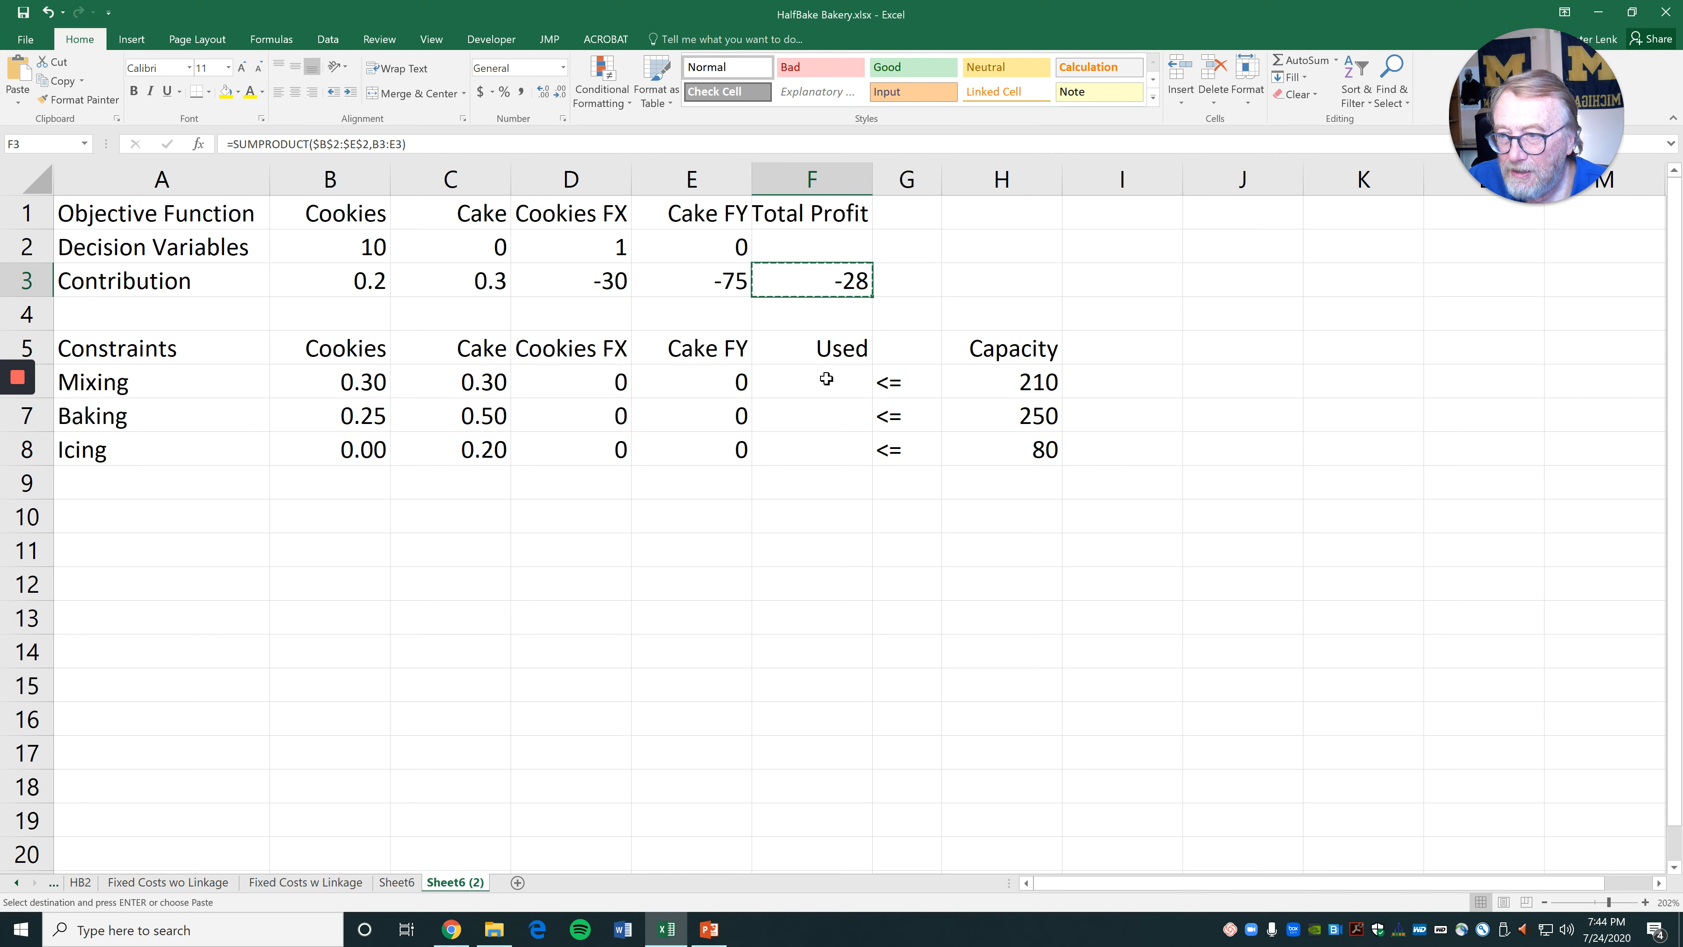
{"action": "left_click_drag", "start_coordinate": [825, 381], "coordinate": [820, 439]}
{"action": "key", "text": "ctrl+v"}
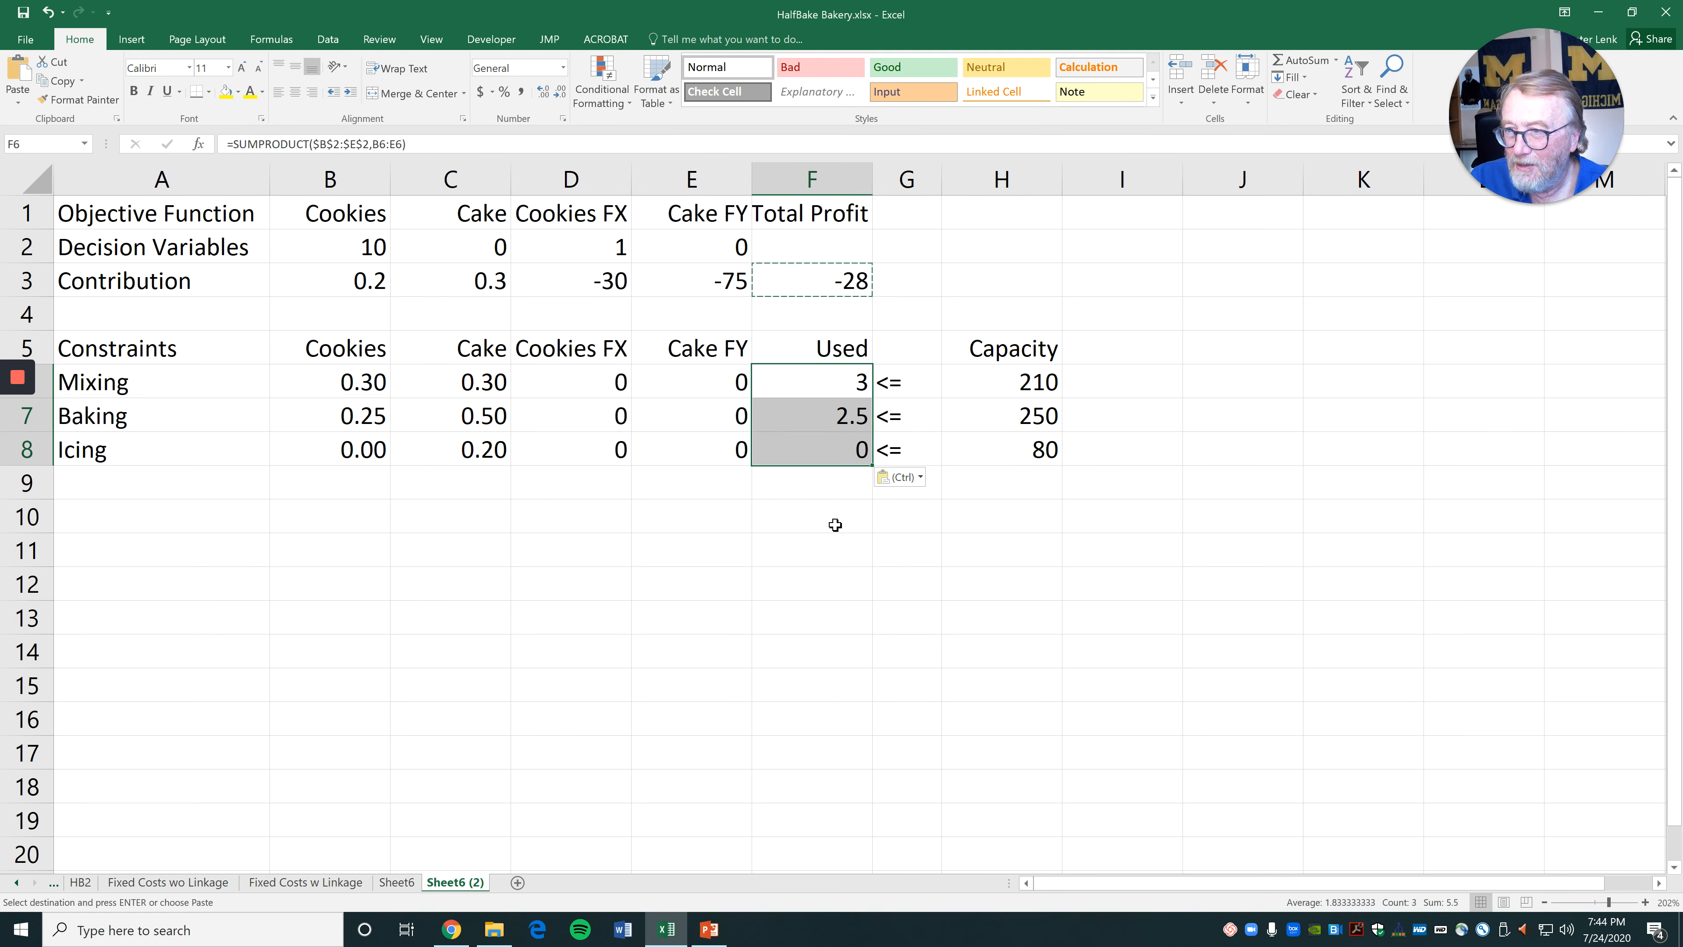
Set the Cookies decision variable in B2 to 11
{"action": "left_click", "coordinate": [644, 542]}
{"action": "left_click", "coordinate": [346, 239]}
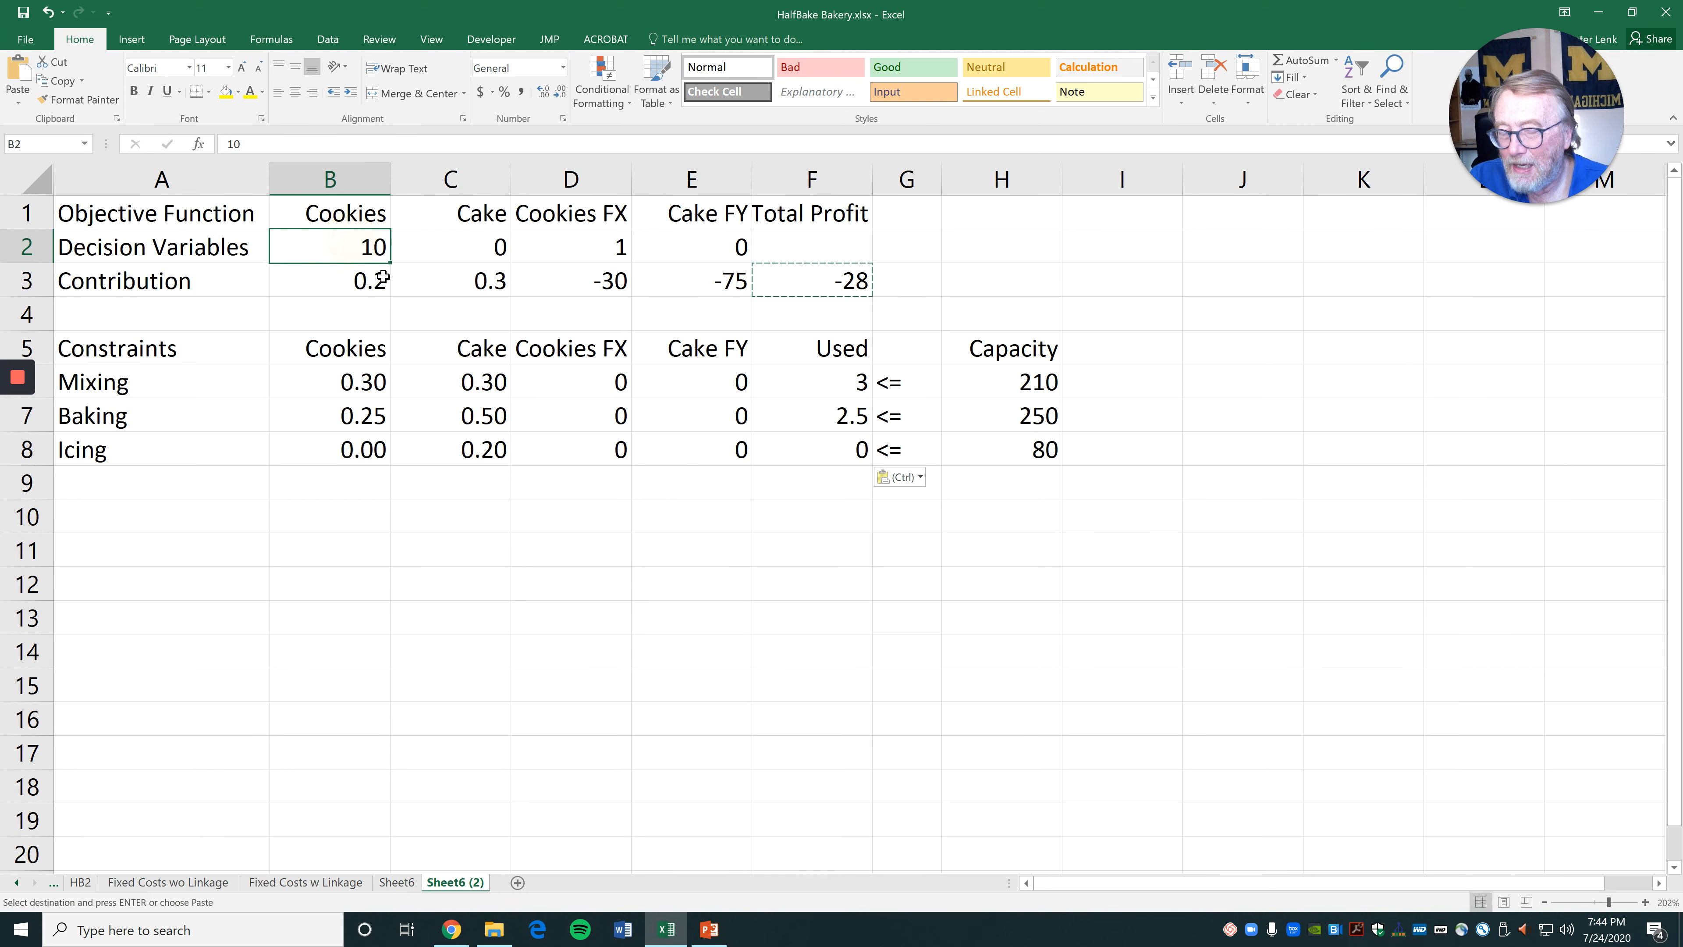
{"action": "type", "text": "11"}
{"action": "key", "text": "Return"}
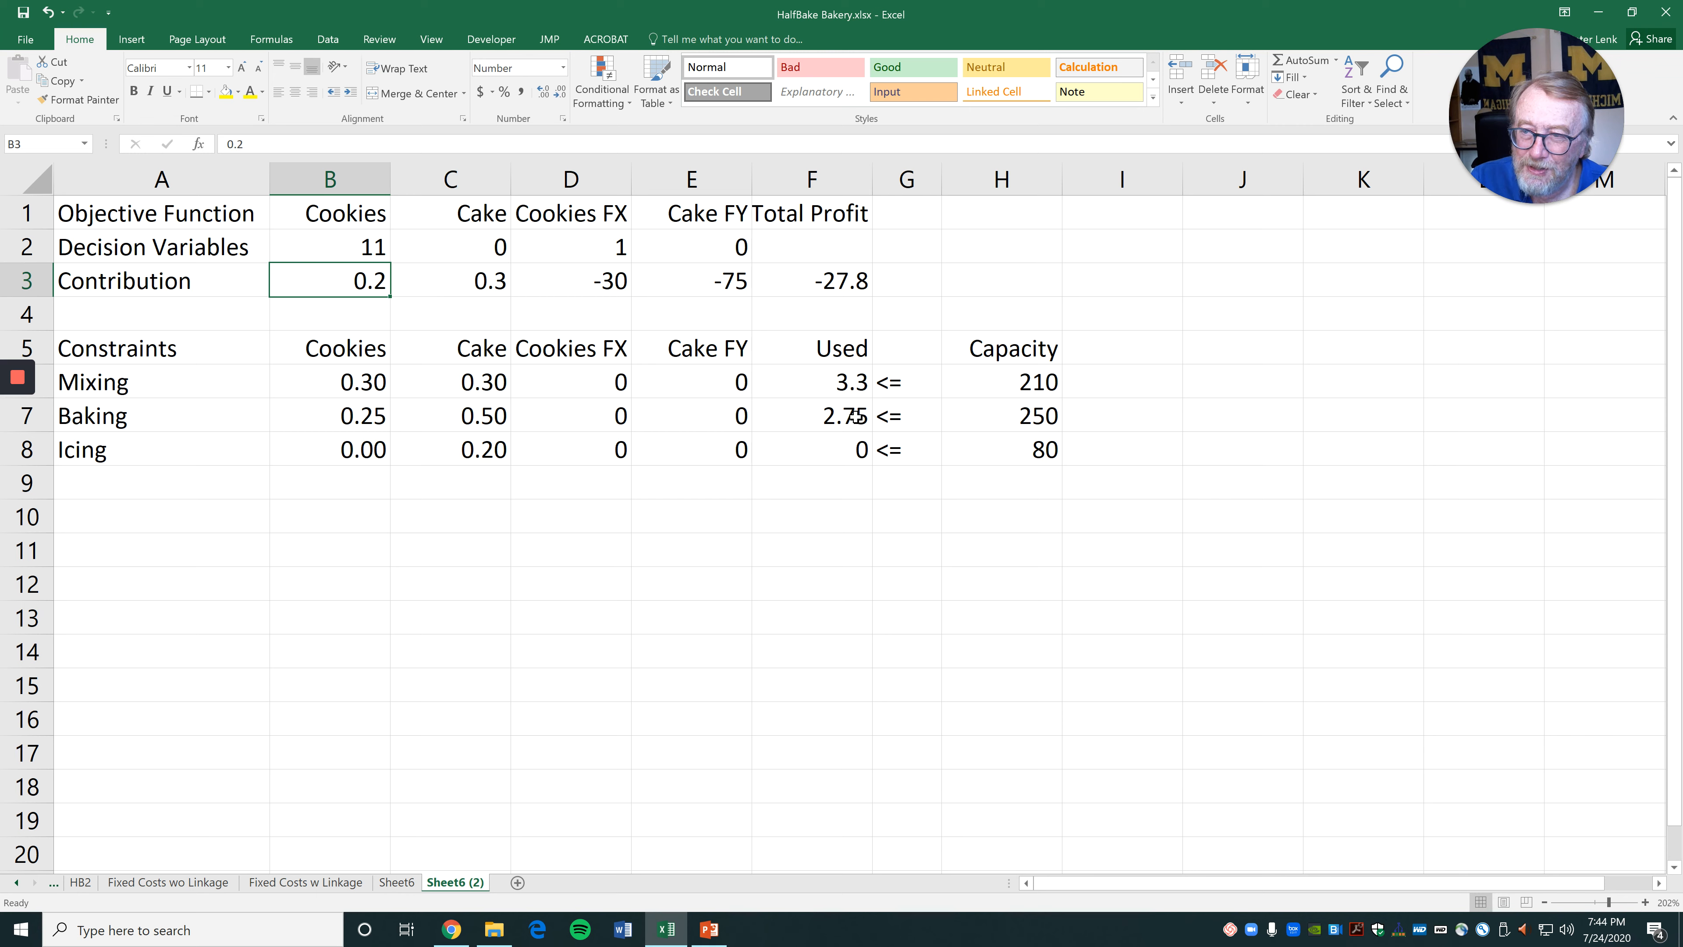
Check the SUMPRODUCT formulas behind the Icing used amount in F8 and the Total Profit in F3
{"action": "left_click", "coordinate": [858, 450]}
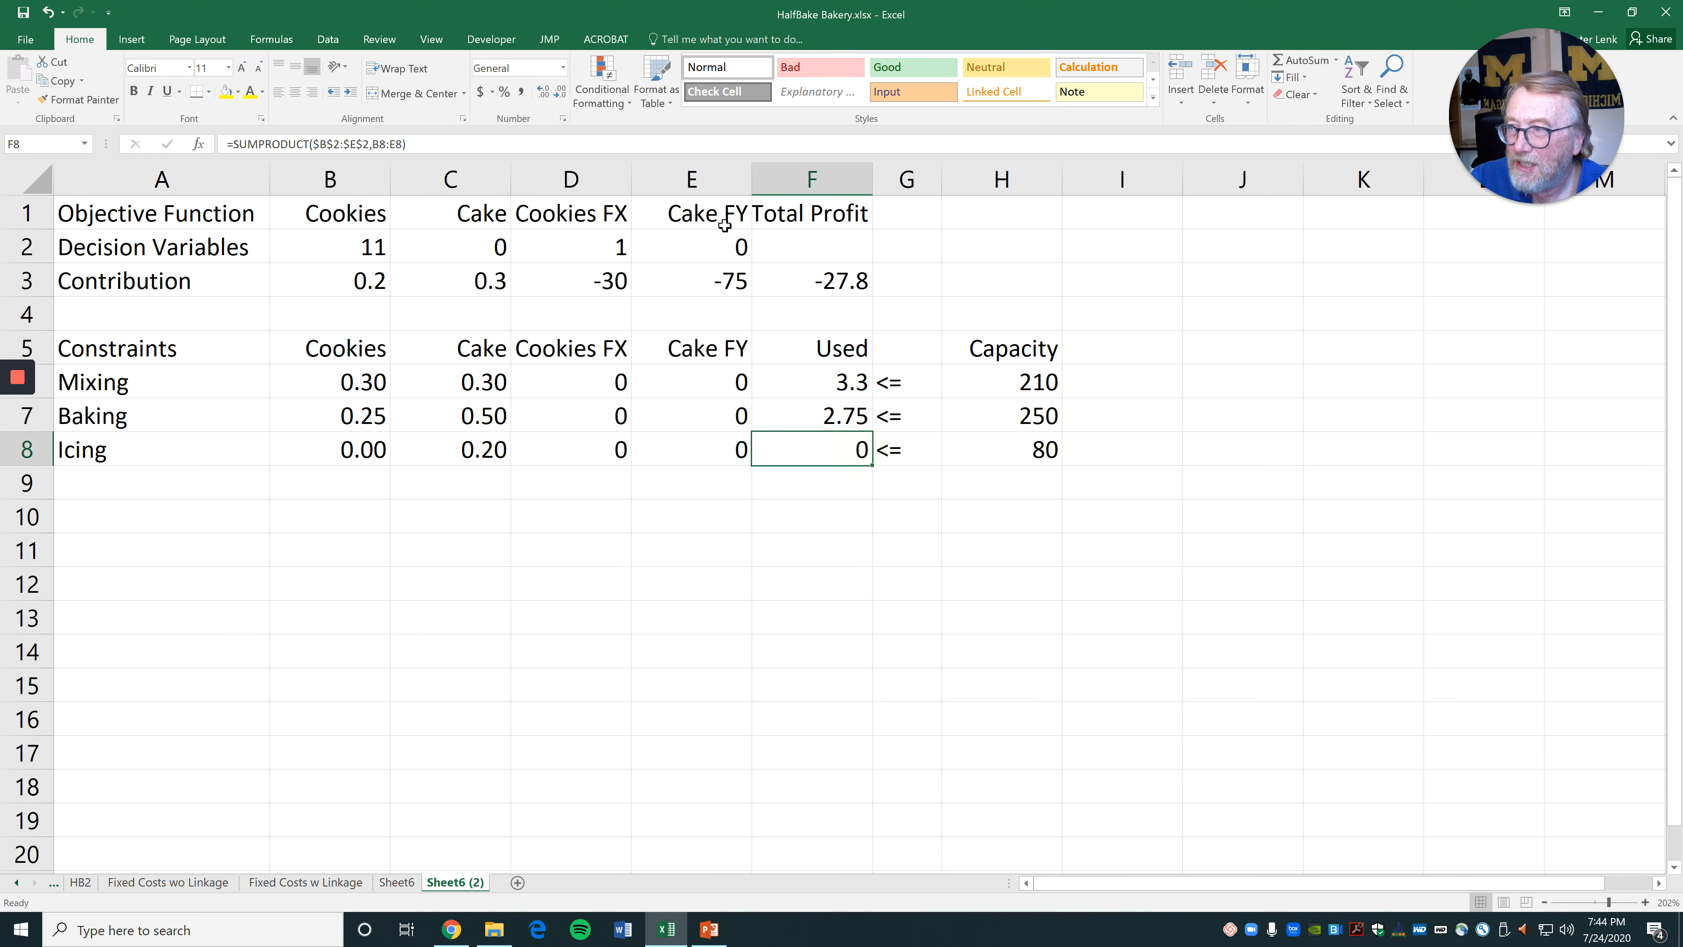
{"action": "left_click", "coordinate": [483, 152]}
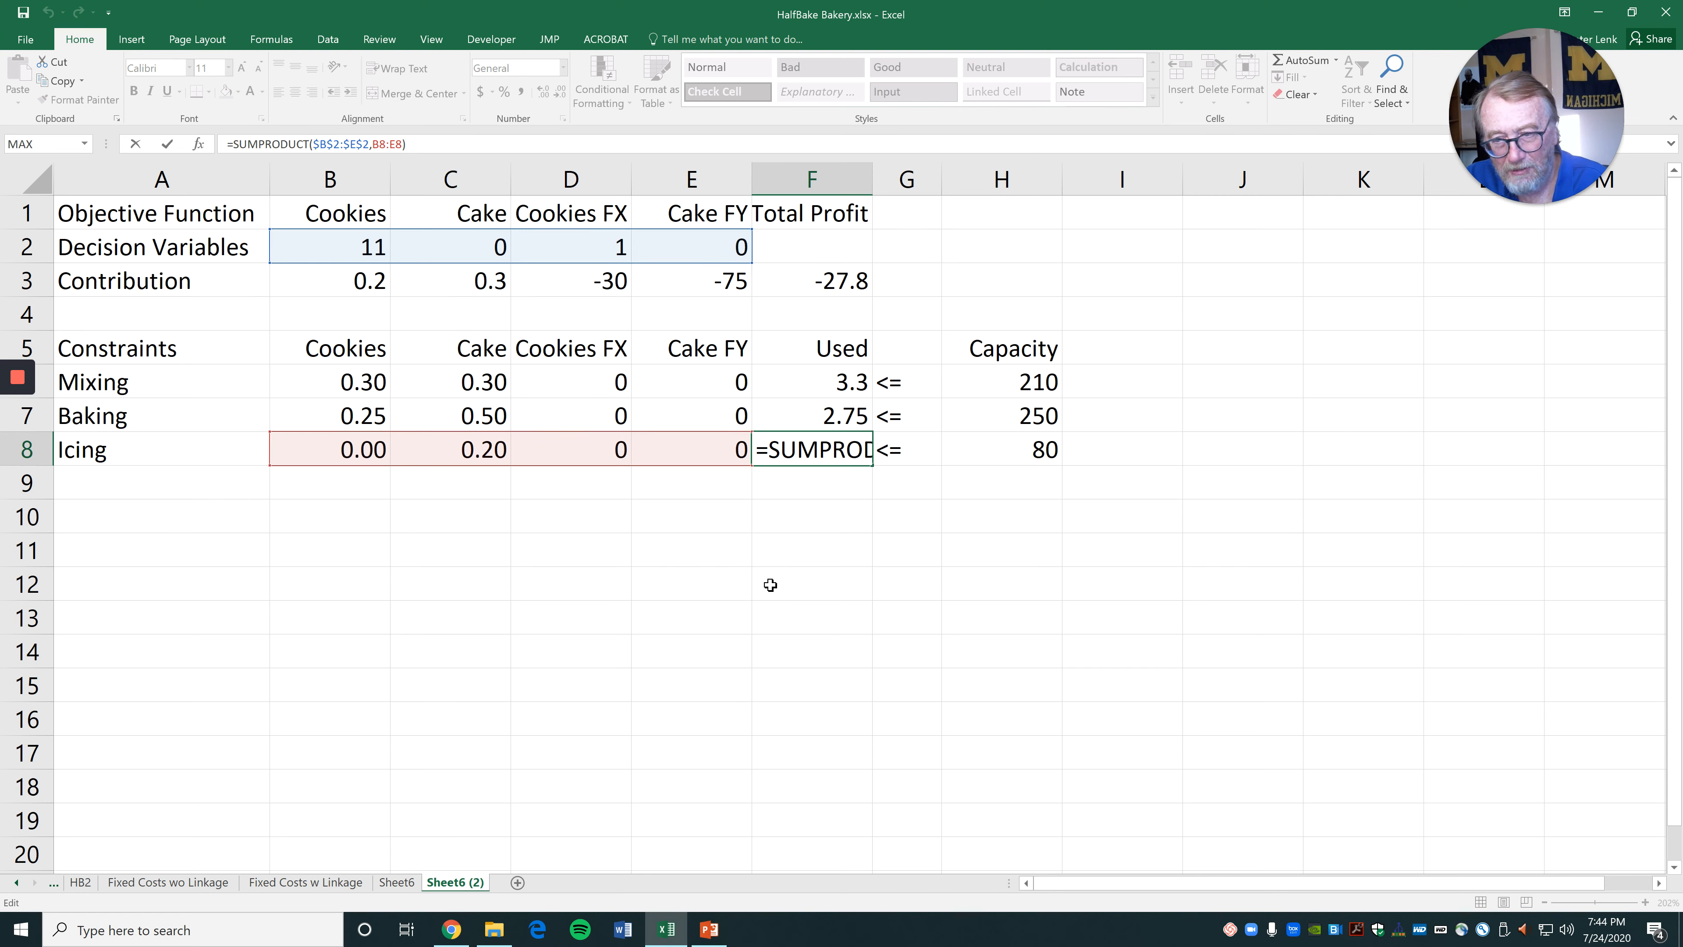
{"action": "key", "text": "Return"}
{"action": "left_click", "coordinate": [1335, 562]}
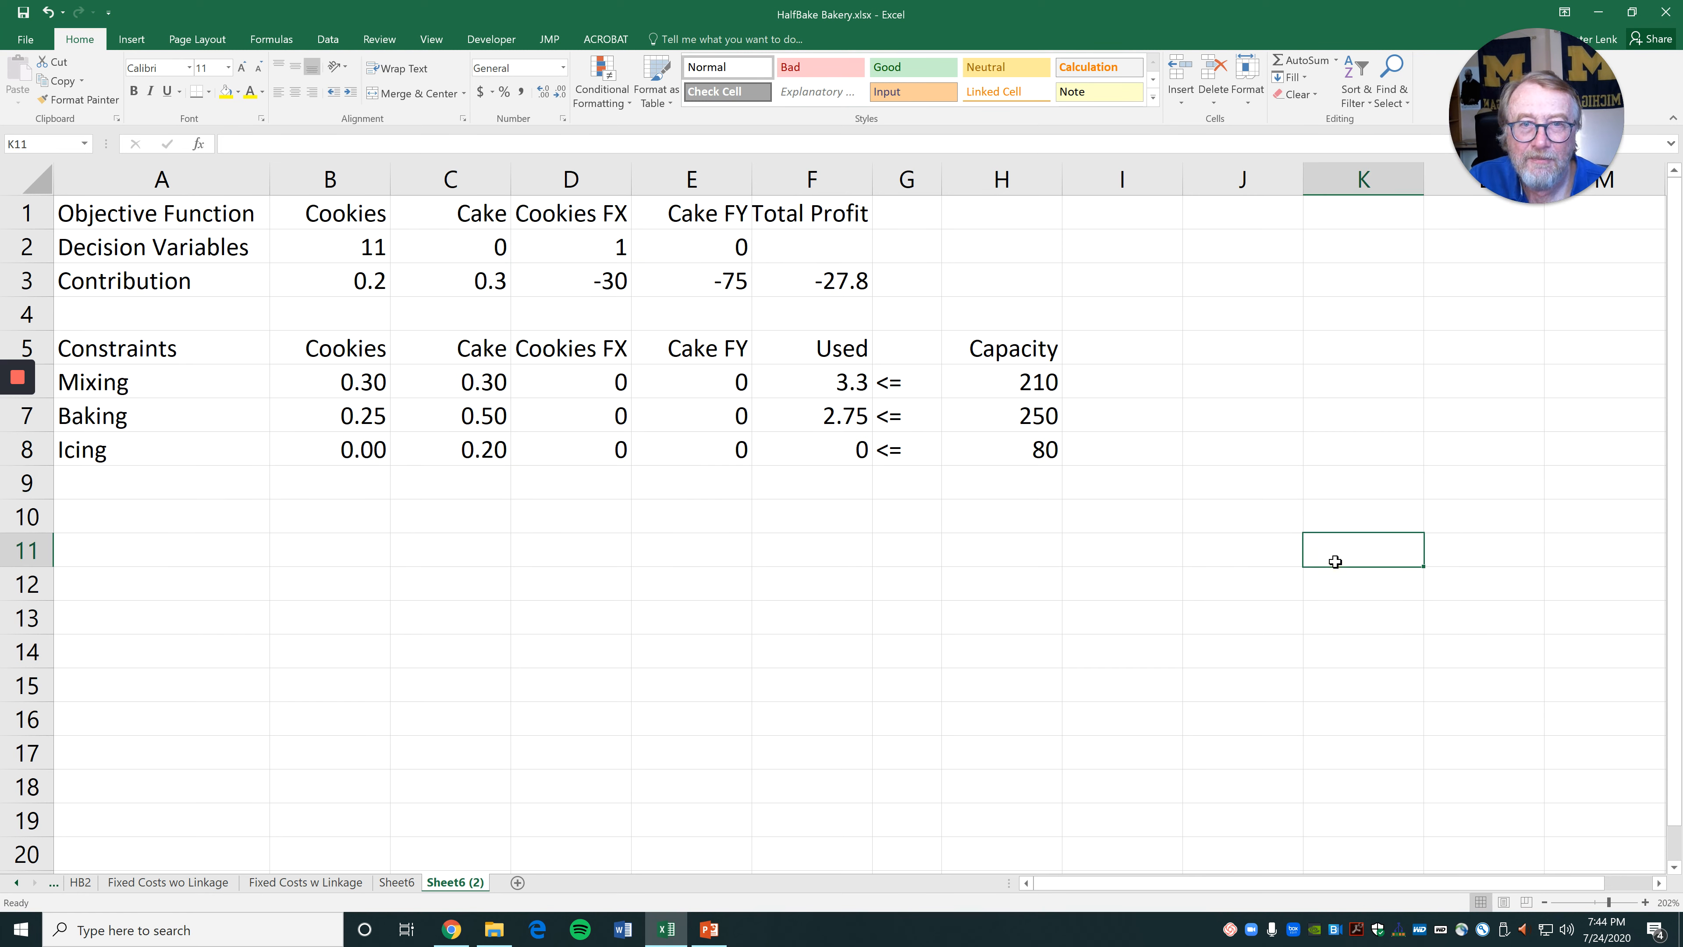
{"action": "left_click", "coordinate": [839, 277]}
{"action": "left_click", "coordinate": [1210, 284]}
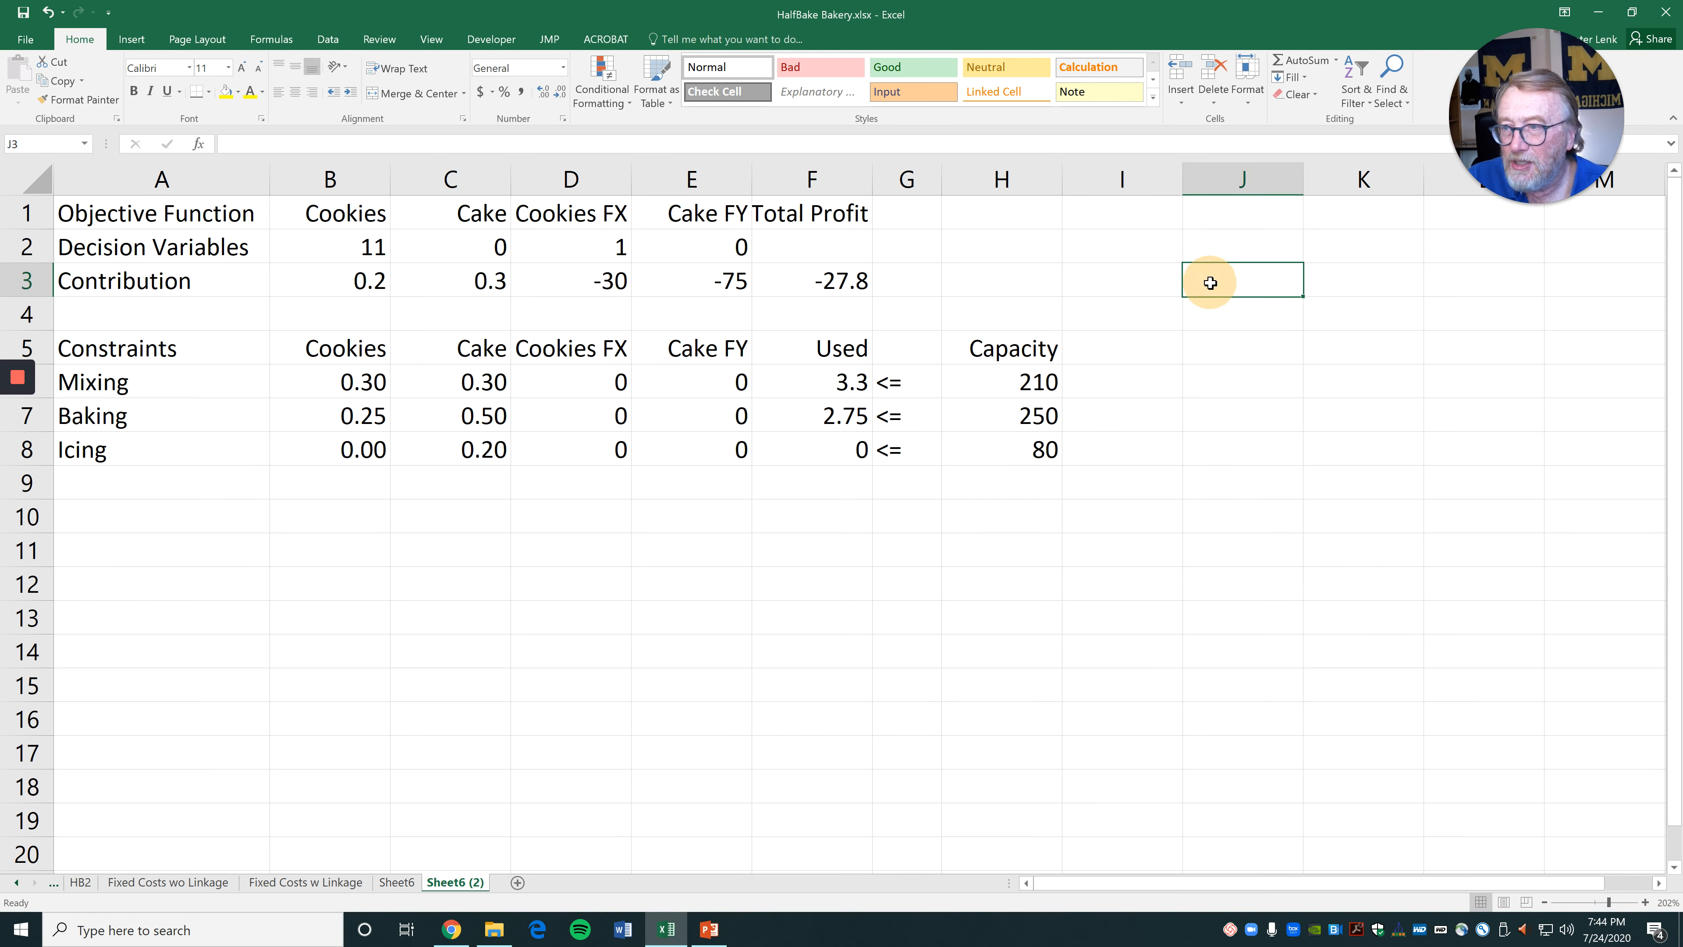
{"action": "left_click", "coordinate": [784, 283]}
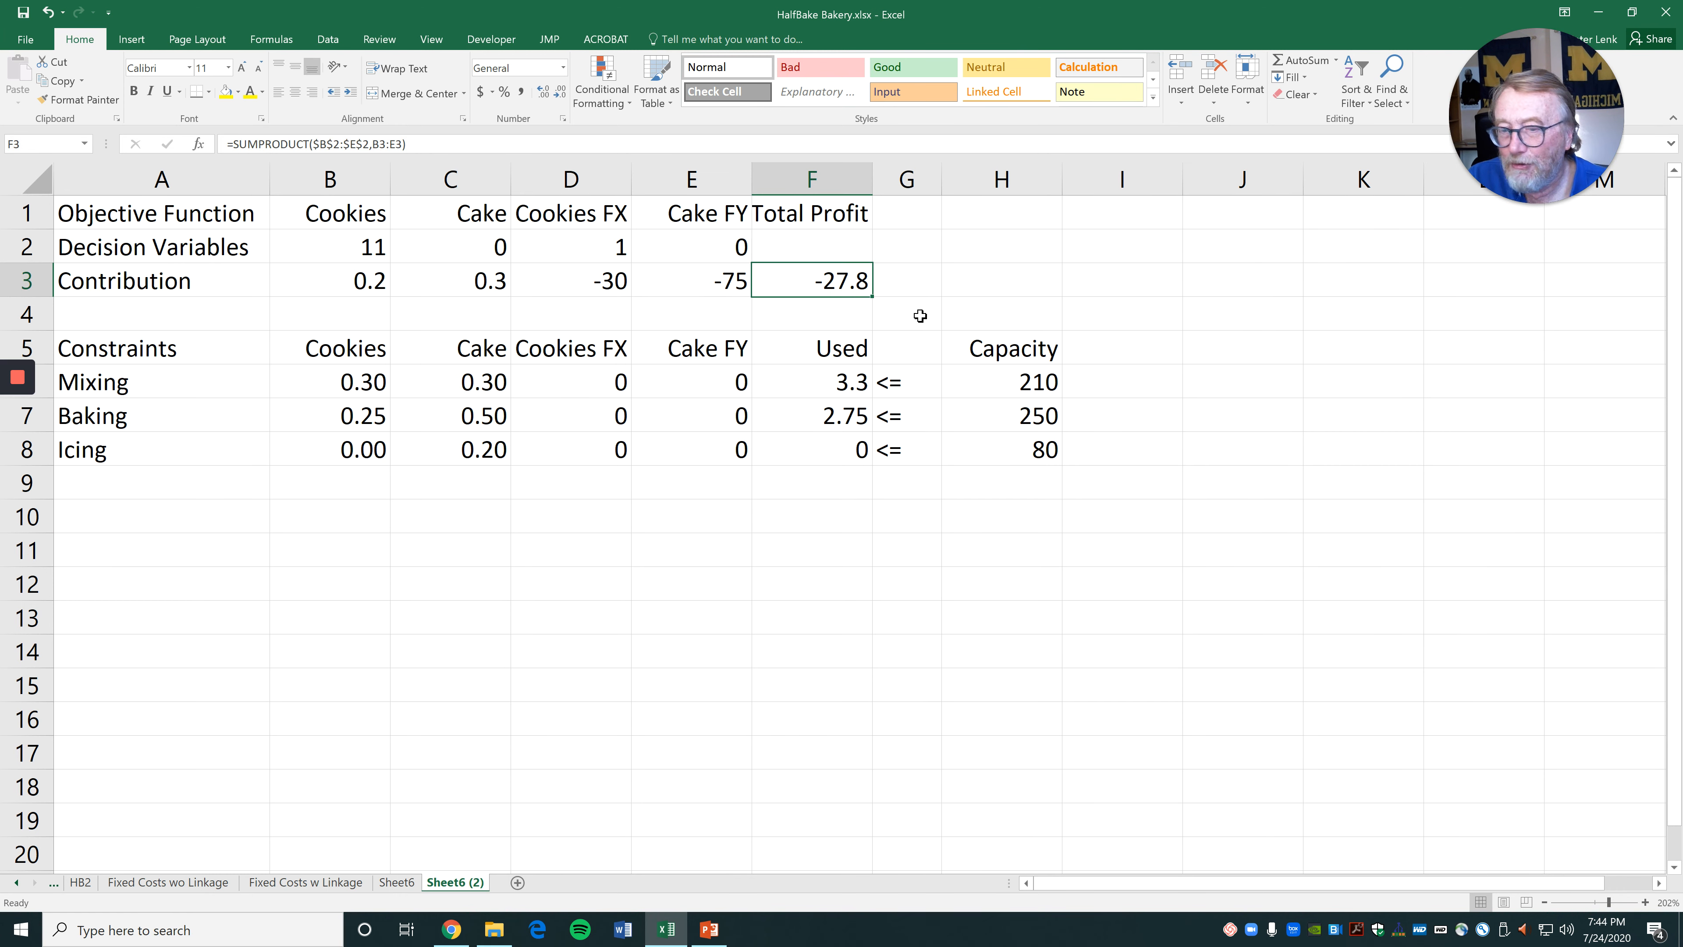
{"action": "key", "text": "Return"}
{"action": "left_click", "coordinate": [1210, 302]}
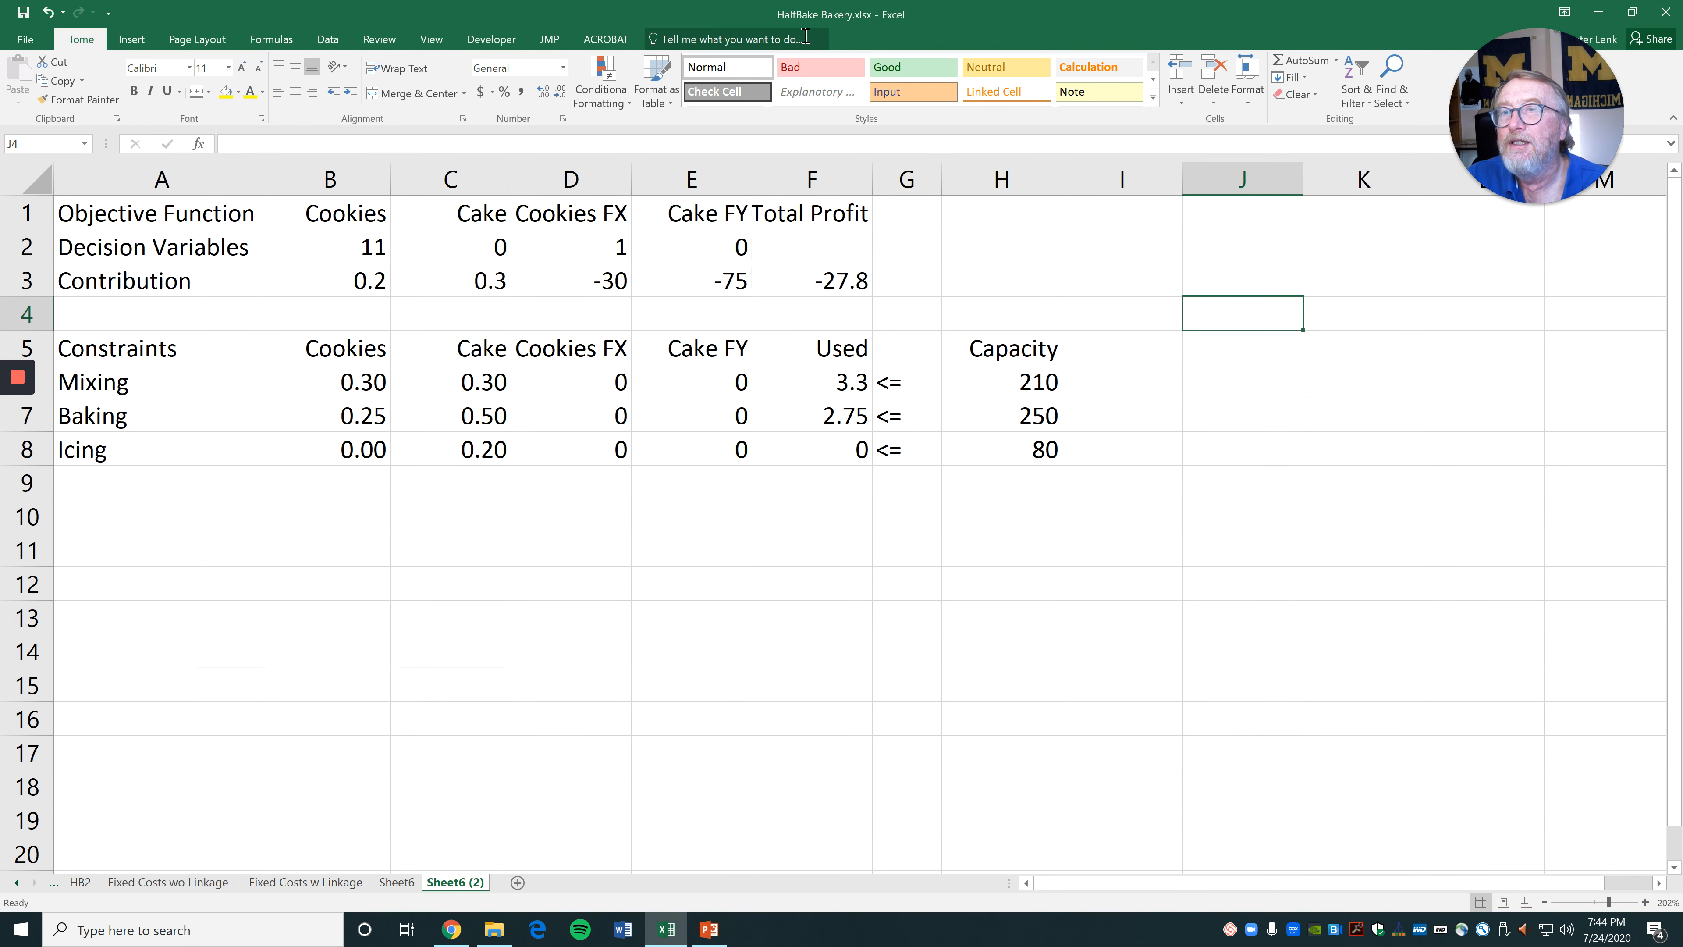
Open Solver and set Total Profit cell F3 as the objective, with B2:E2 as the changing variable cells
{"action": "left_click", "coordinate": [329, 41]}
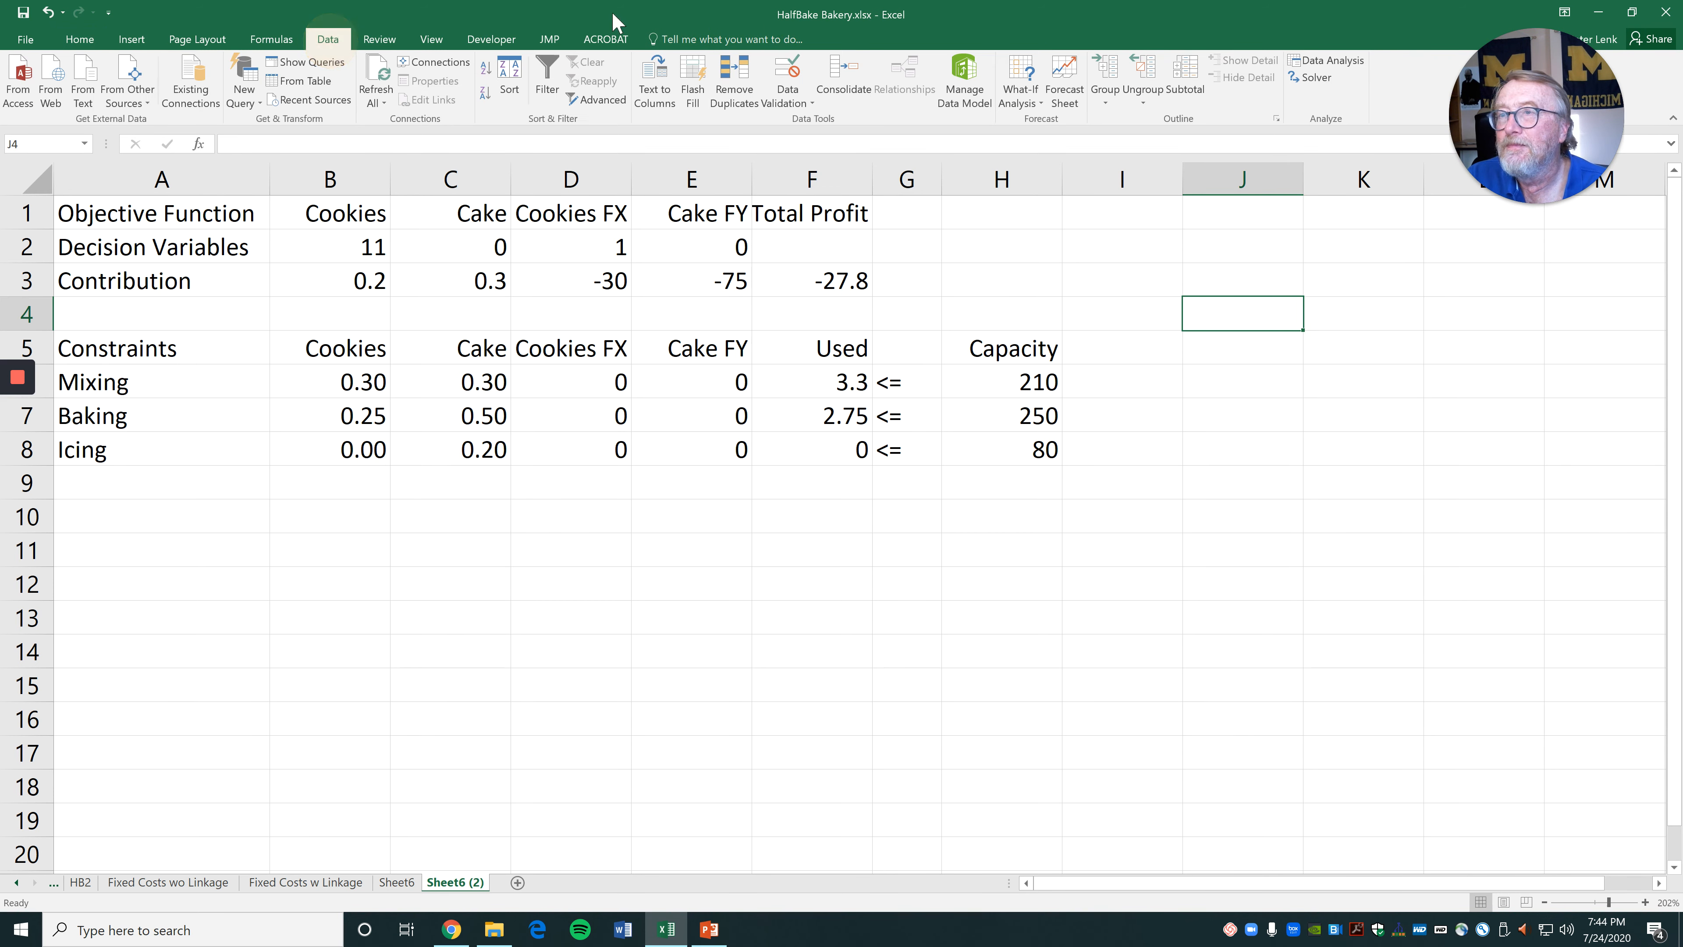
{"action": "left_click", "coordinate": [1316, 75]}
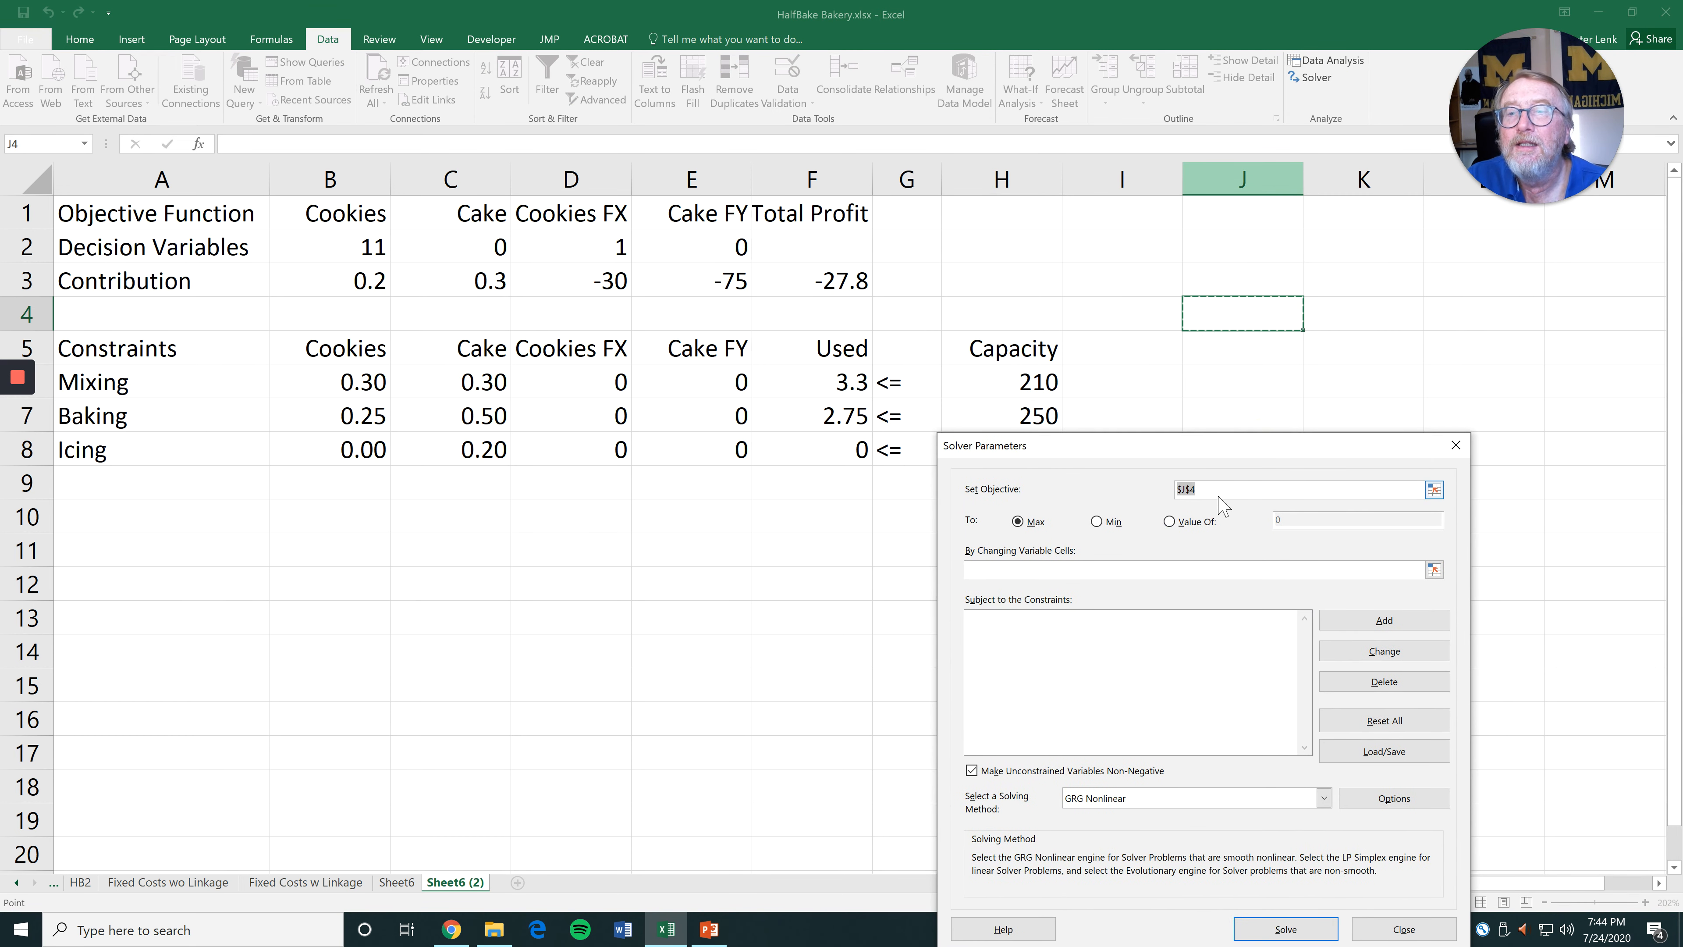
{"action": "left_click", "coordinate": [1224, 489]}
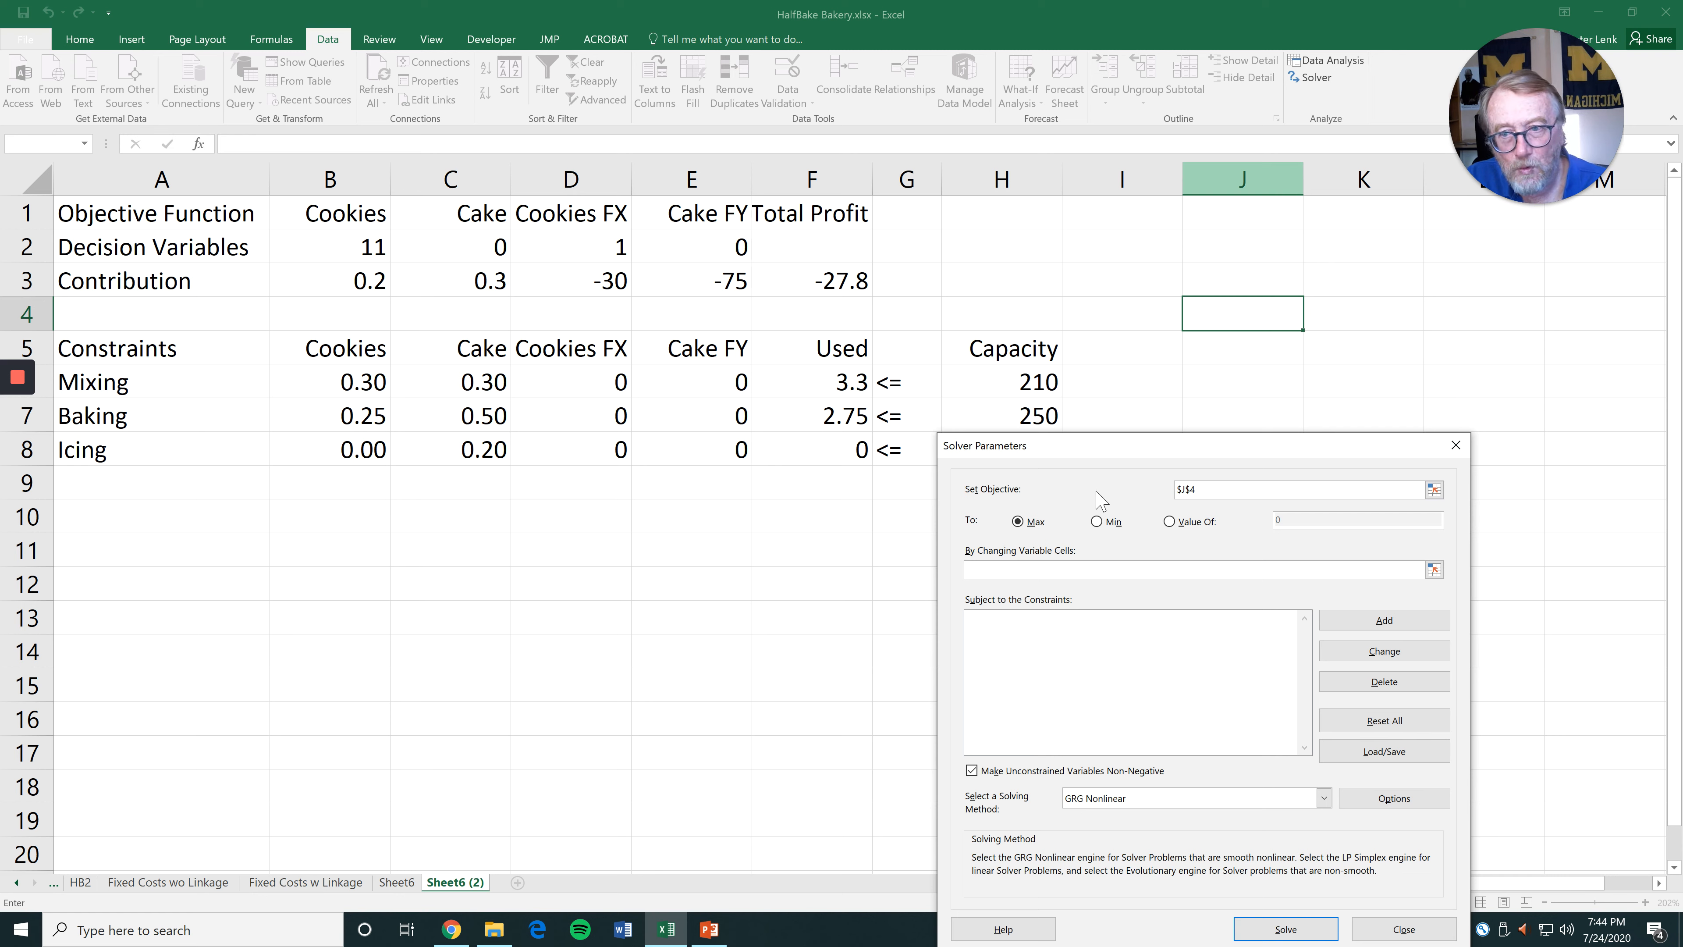
{"action": "left_click_drag", "start_coordinate": [1220, 489], "coordinate": [1131, 495]}
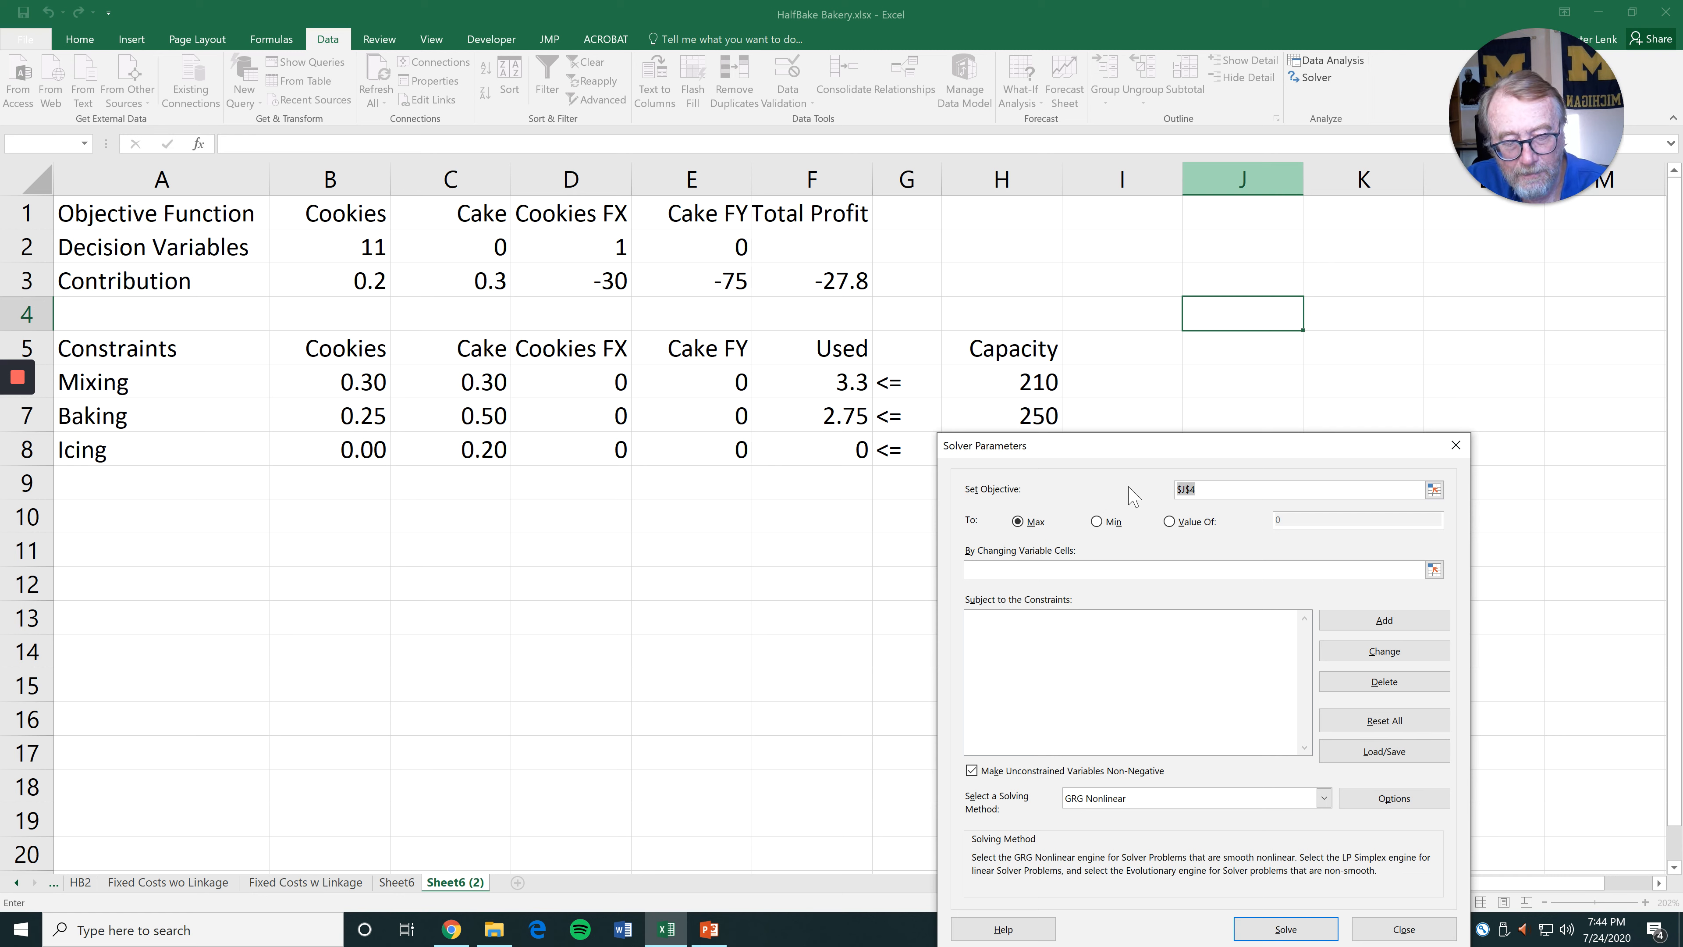
{"action": "key", "text": "BackSpace"}
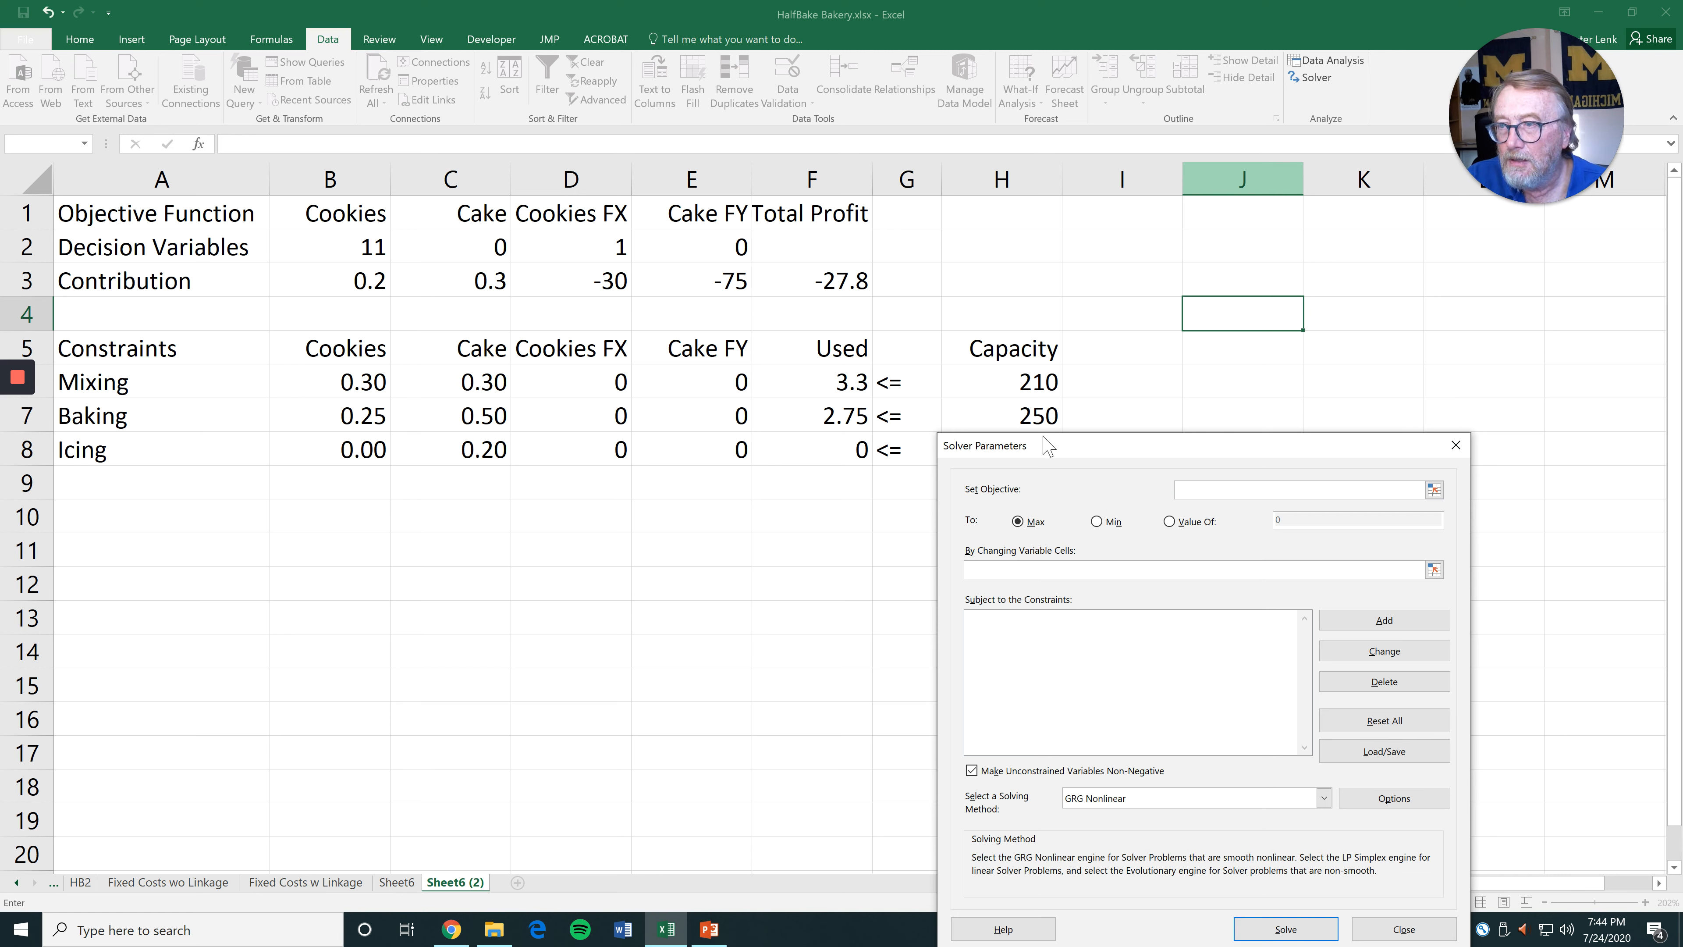
{"action": "left_click", "coordinate": [842, 281]}
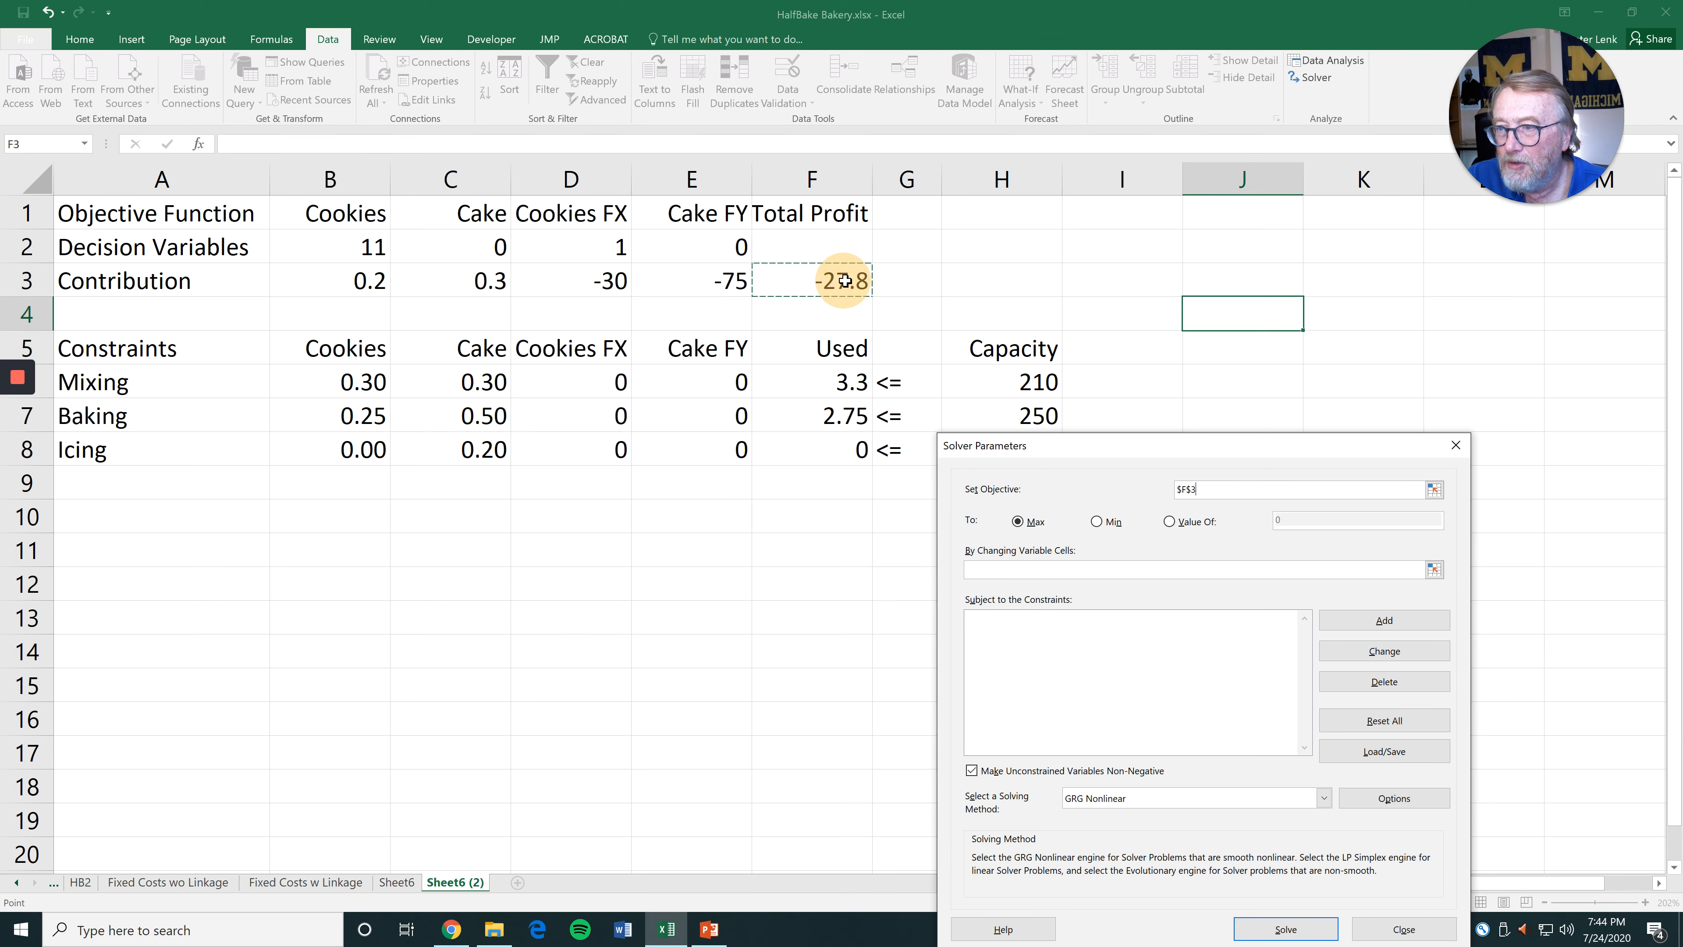
{"action": "left_click", "coordinate": [1079, 568]}
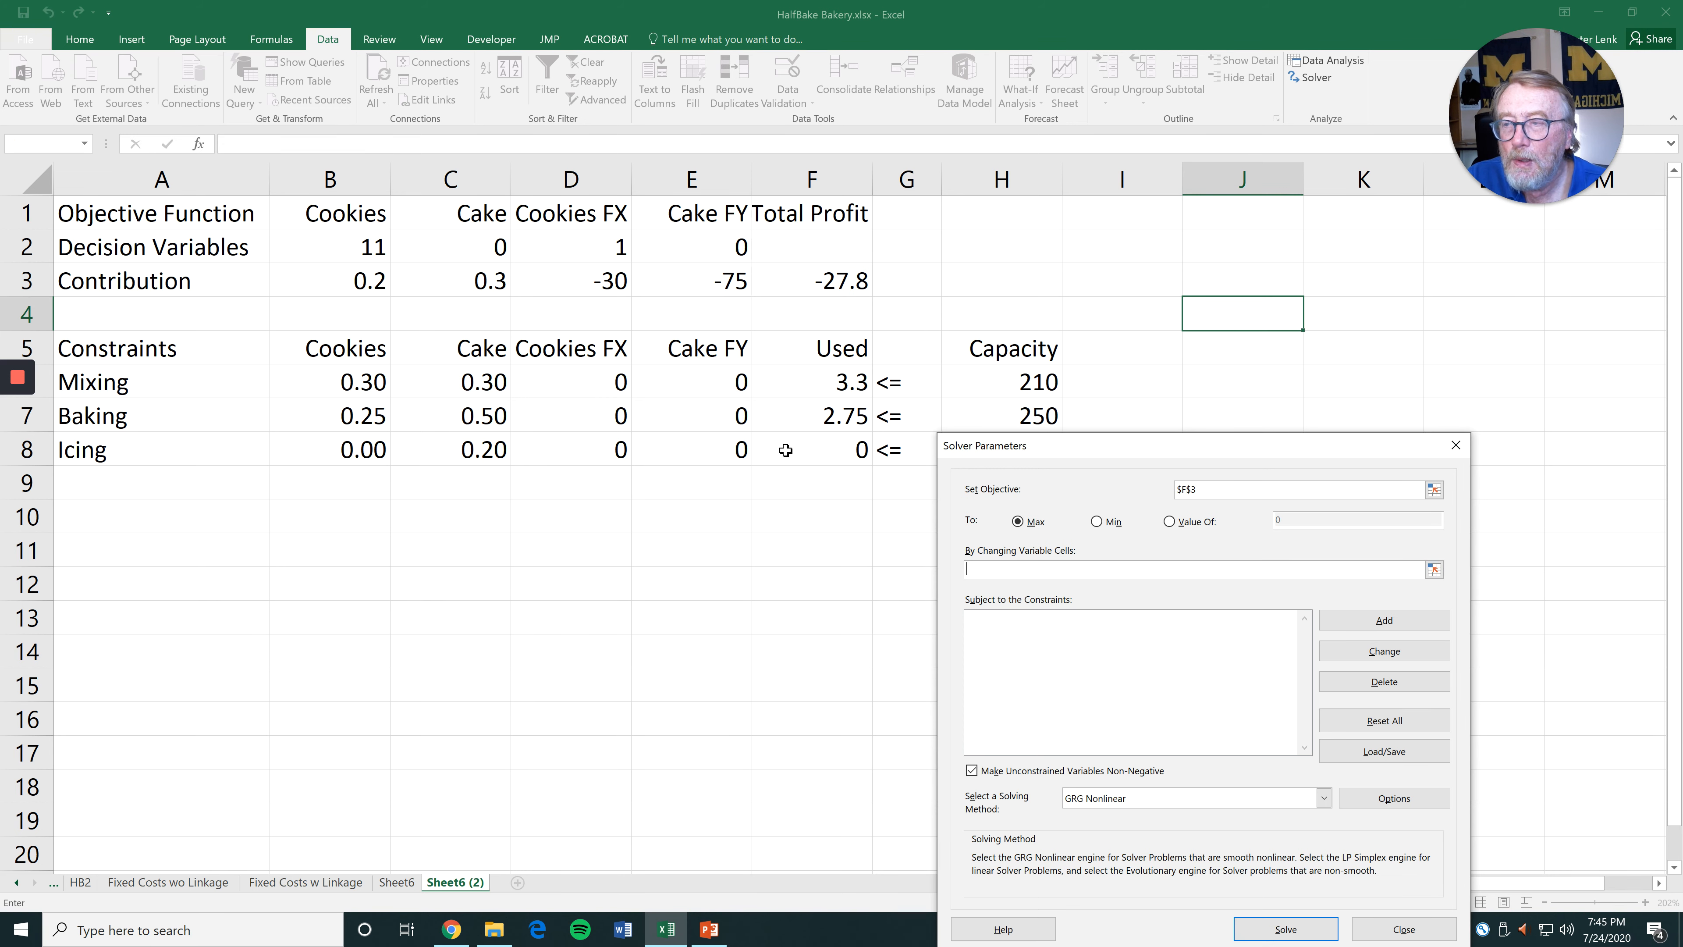
{"action": "left_click_drag", "start_coordinate": [361, 253], "coordinate": [679, 247]}
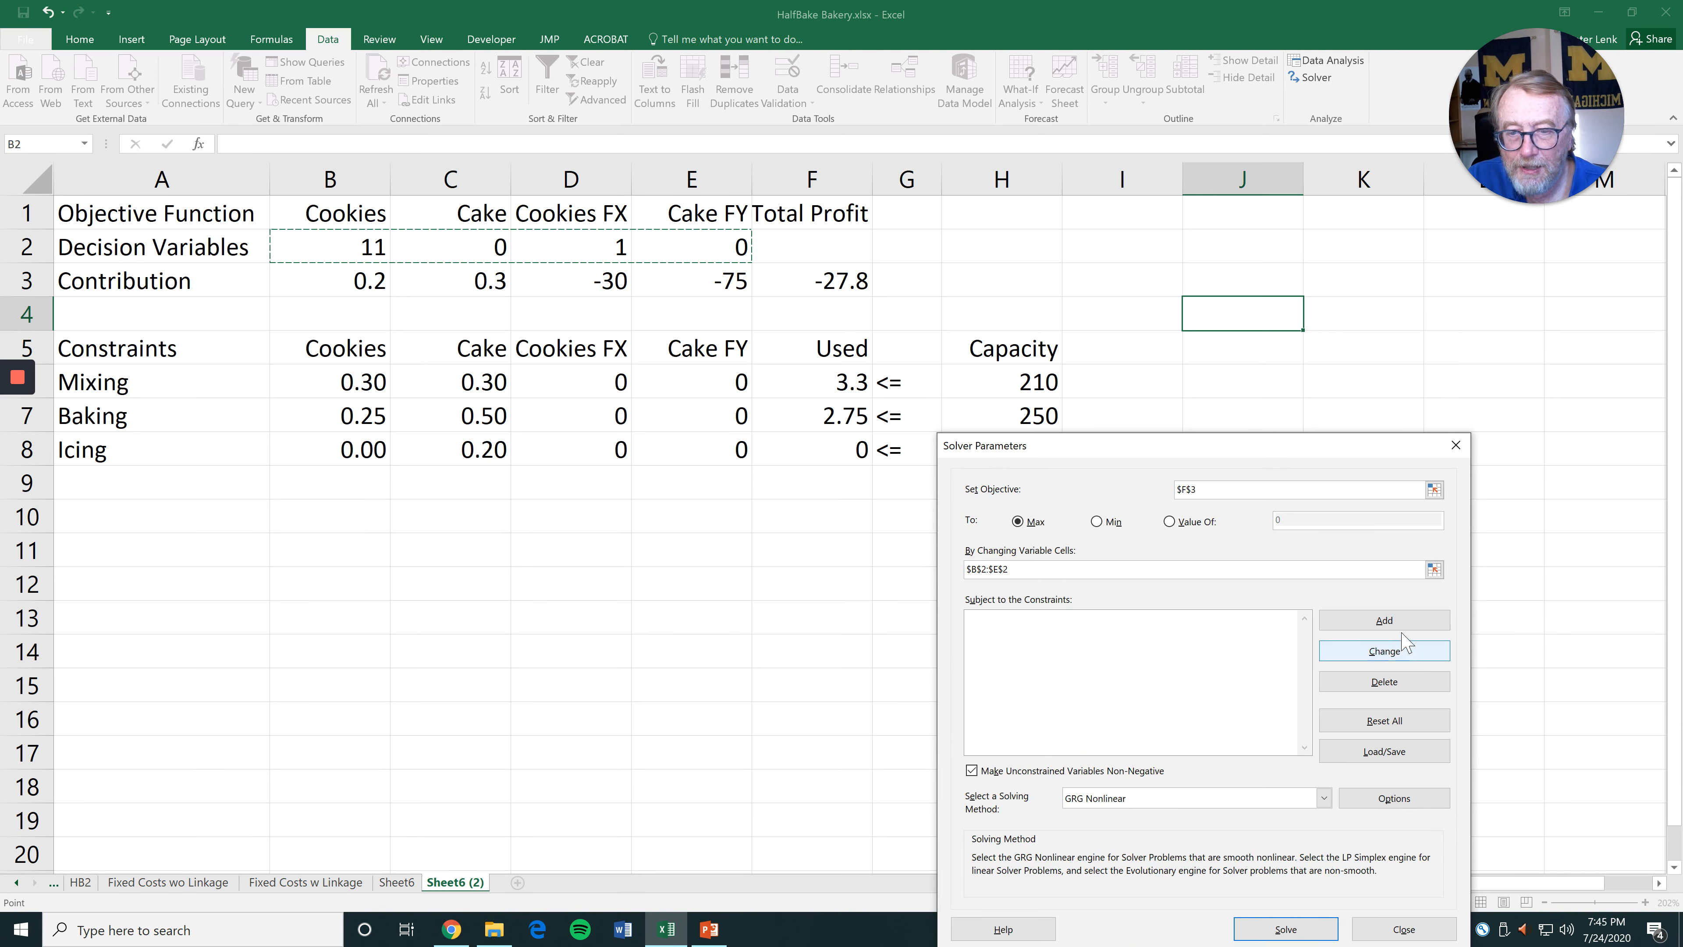
Add a Solver constraint requiring the Used amounts F6:F8 to be <= the Capacity values H6:H8
{"action": "left_click", "coordinate": [1399, 618]}
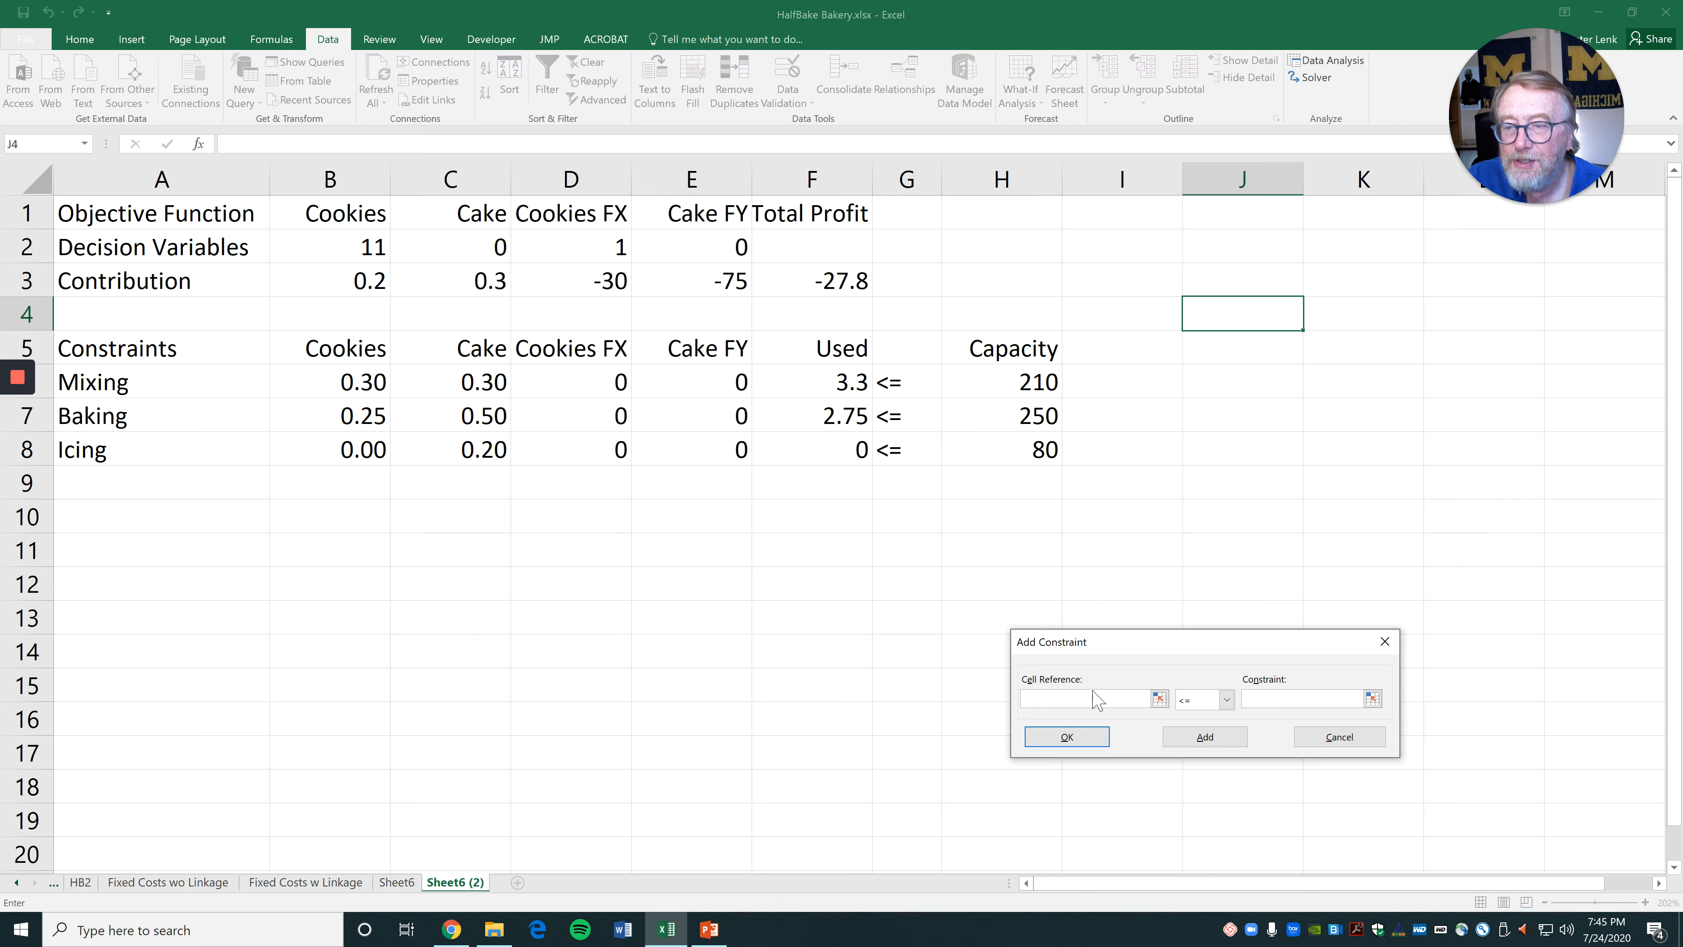
{"action": "left_click_drag", "start_coordinate": [843, 370], "coordinate": [851, 455]}
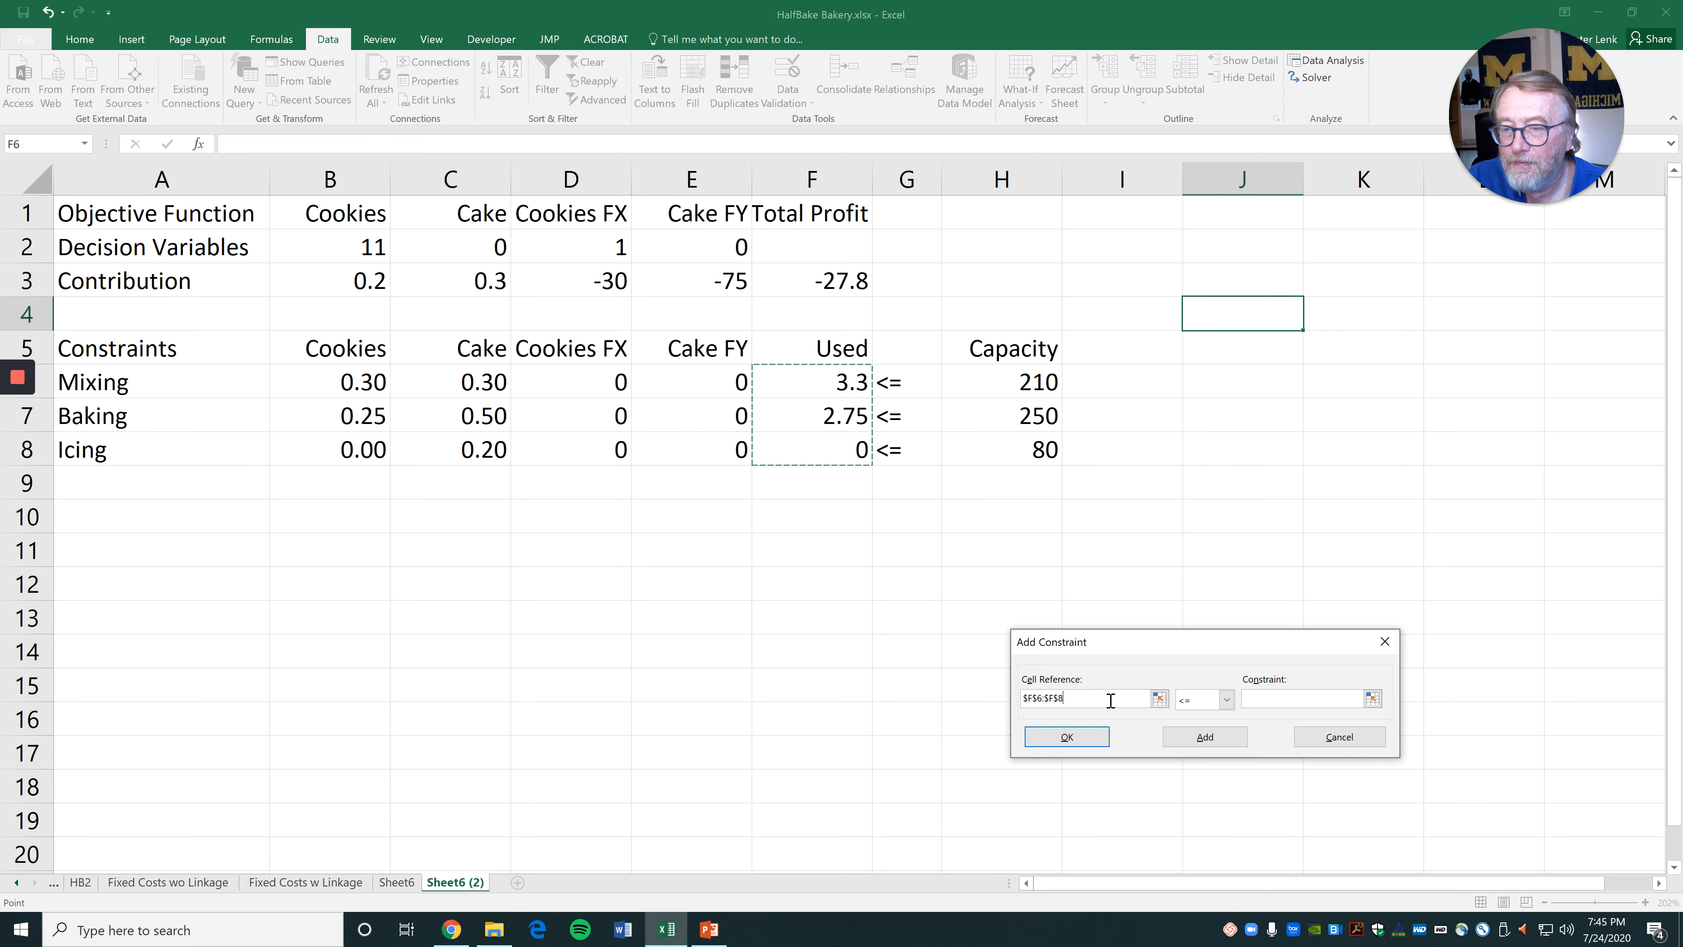
{"action": "left_click", "coordinate": [1262, 698]}
{"action": "left_click_drag", "start_coordinate": [1042, 387], "coordinate": [1041, 442]}
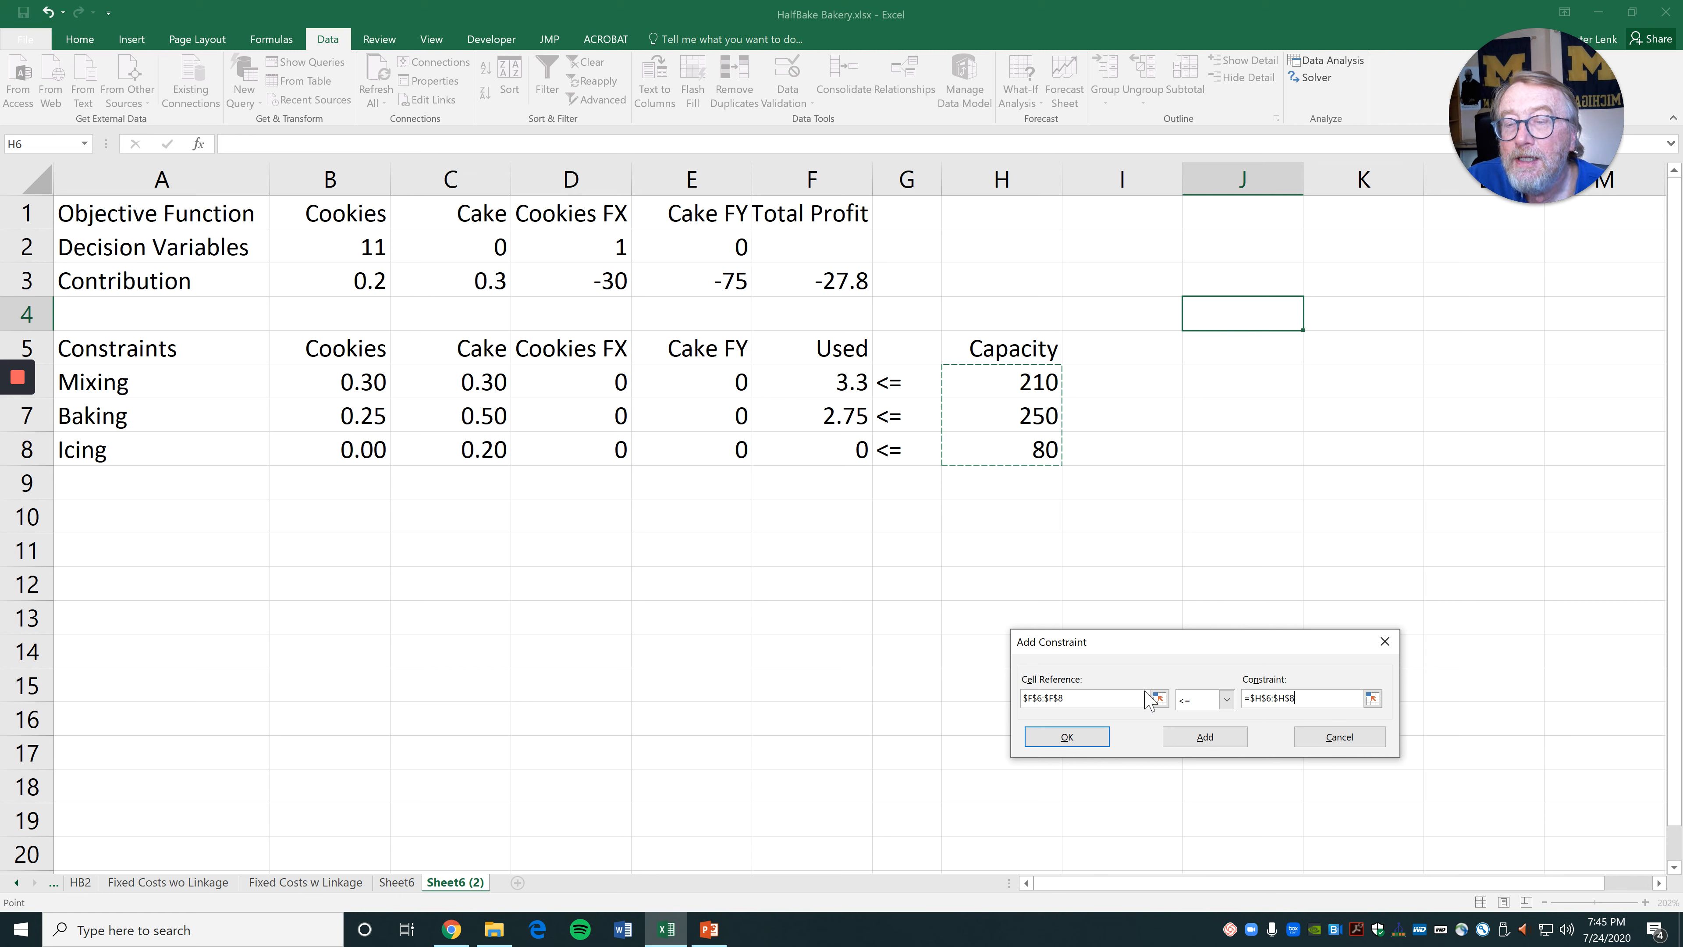
{"action": "left_click", "coordinate": [1204, 736]}
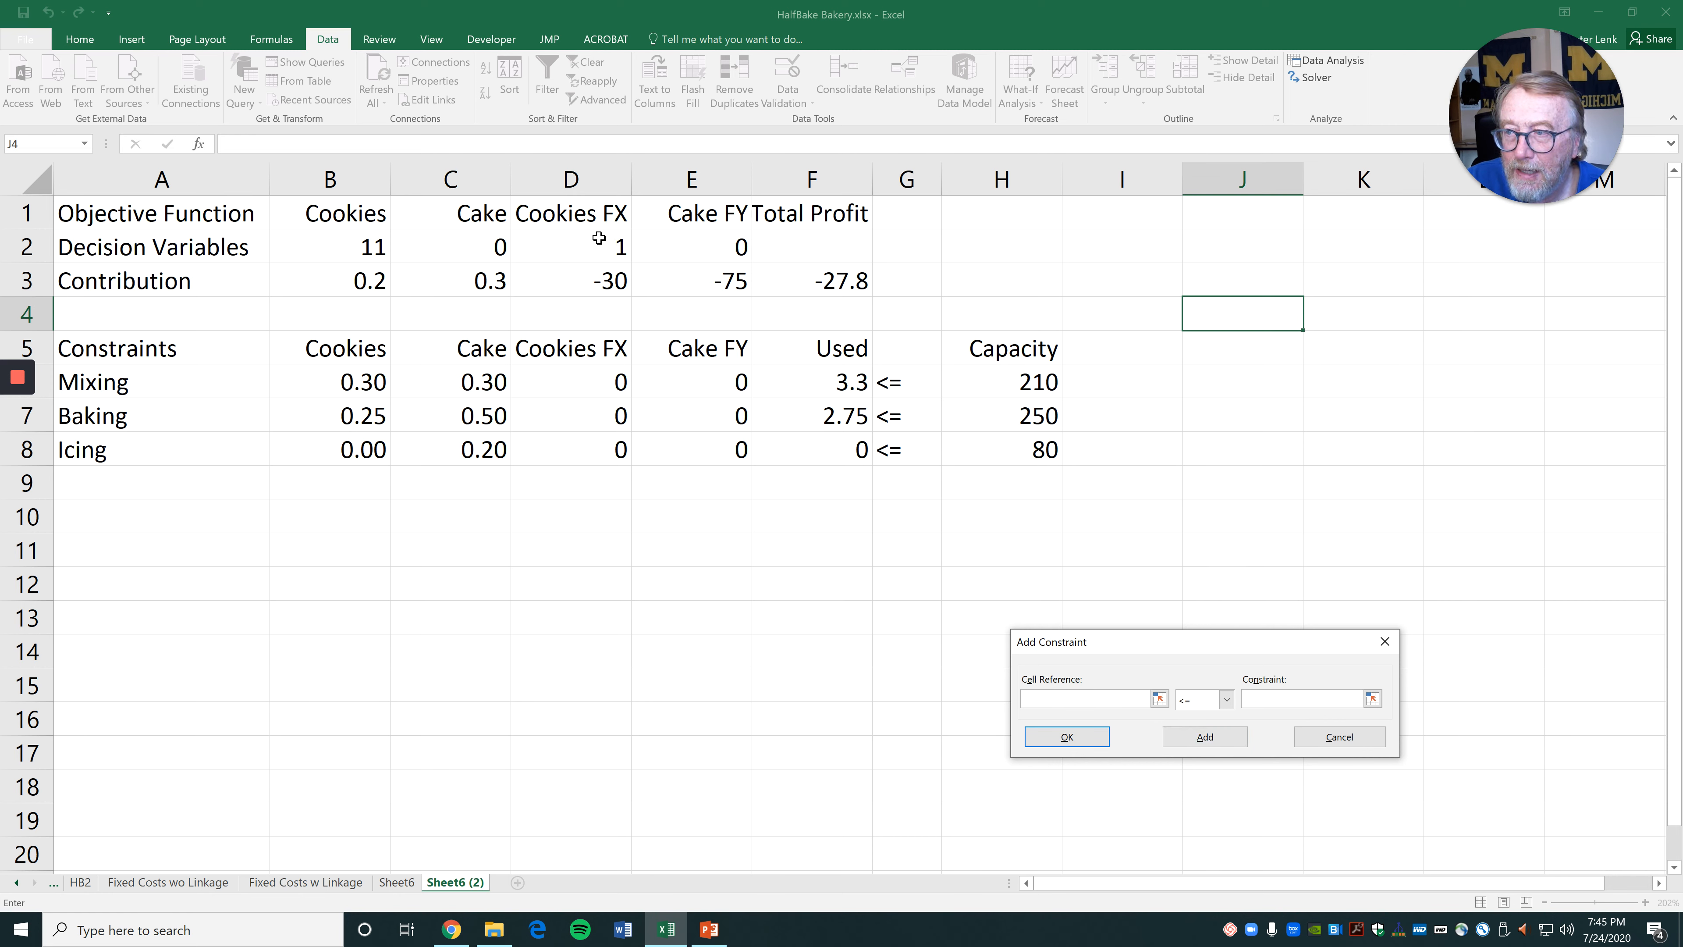
Add a binary constraint on the Cookies FX and Cake FY decision variables in D2:E2 and return to the Solver parameters
{"action": "left_click_drag", "start_coordinate": [598, 238], "coordinate": [670, 240]}
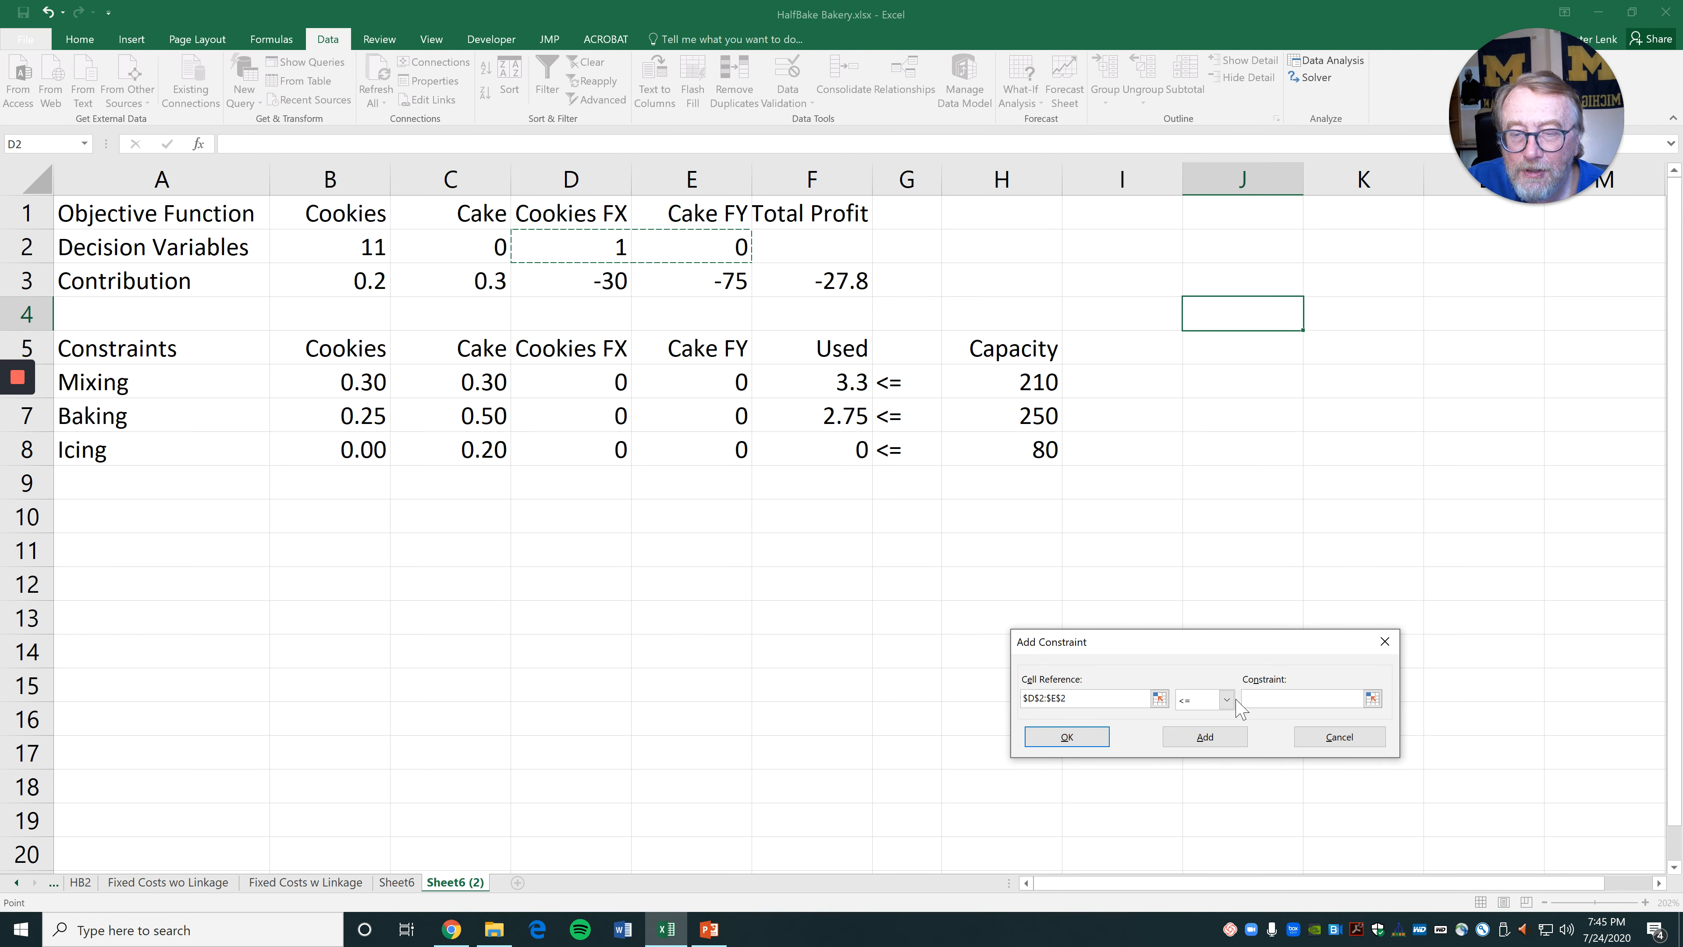
{"action": "left_click_drag", "start_coordinate": [1248, 650], "coordinate": [1322, 454]}
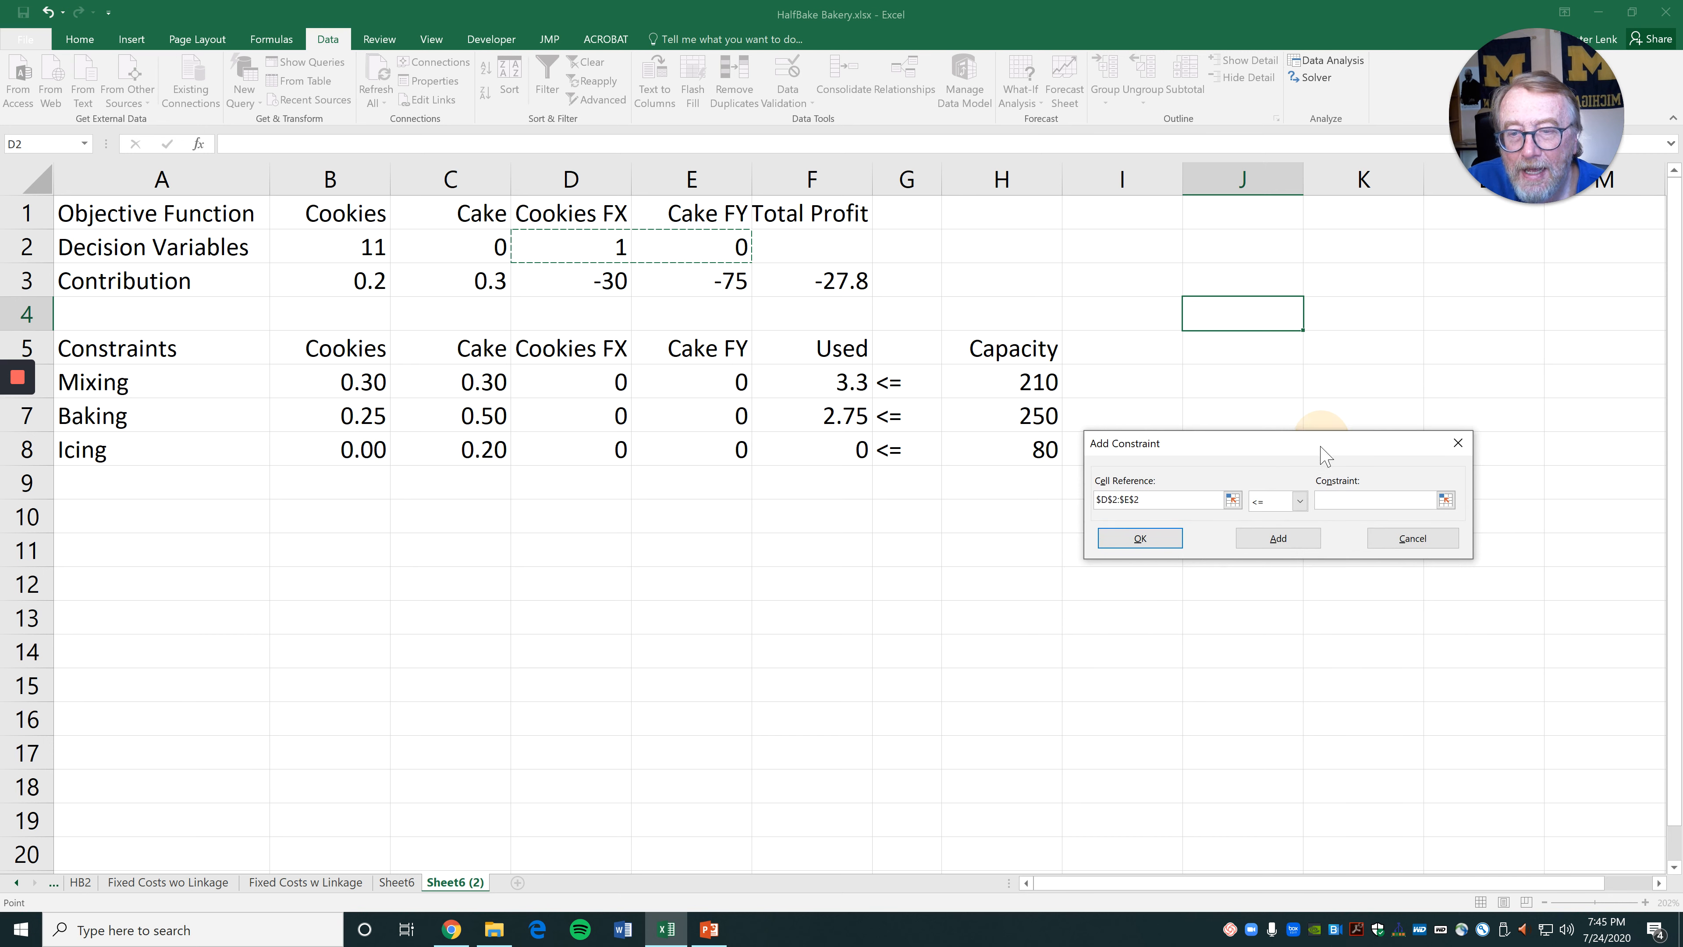
{"action": "left_click", "coordinate": [1299, 500]}
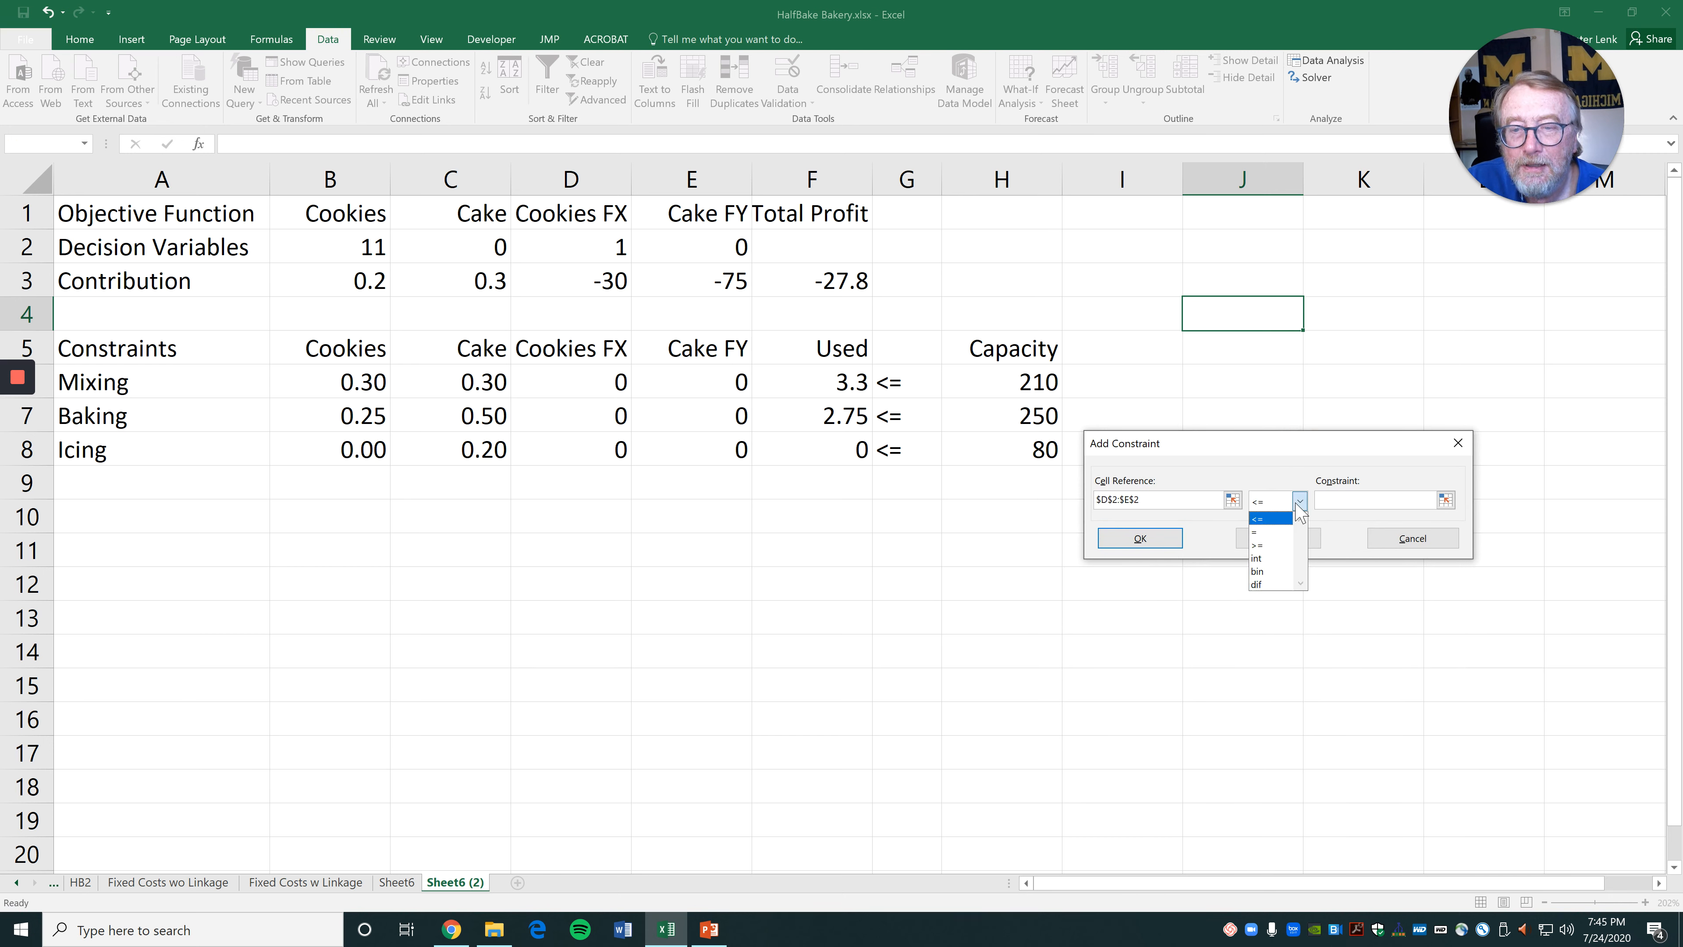
{"action": "left_click", "coordinate": [1265, 573]}
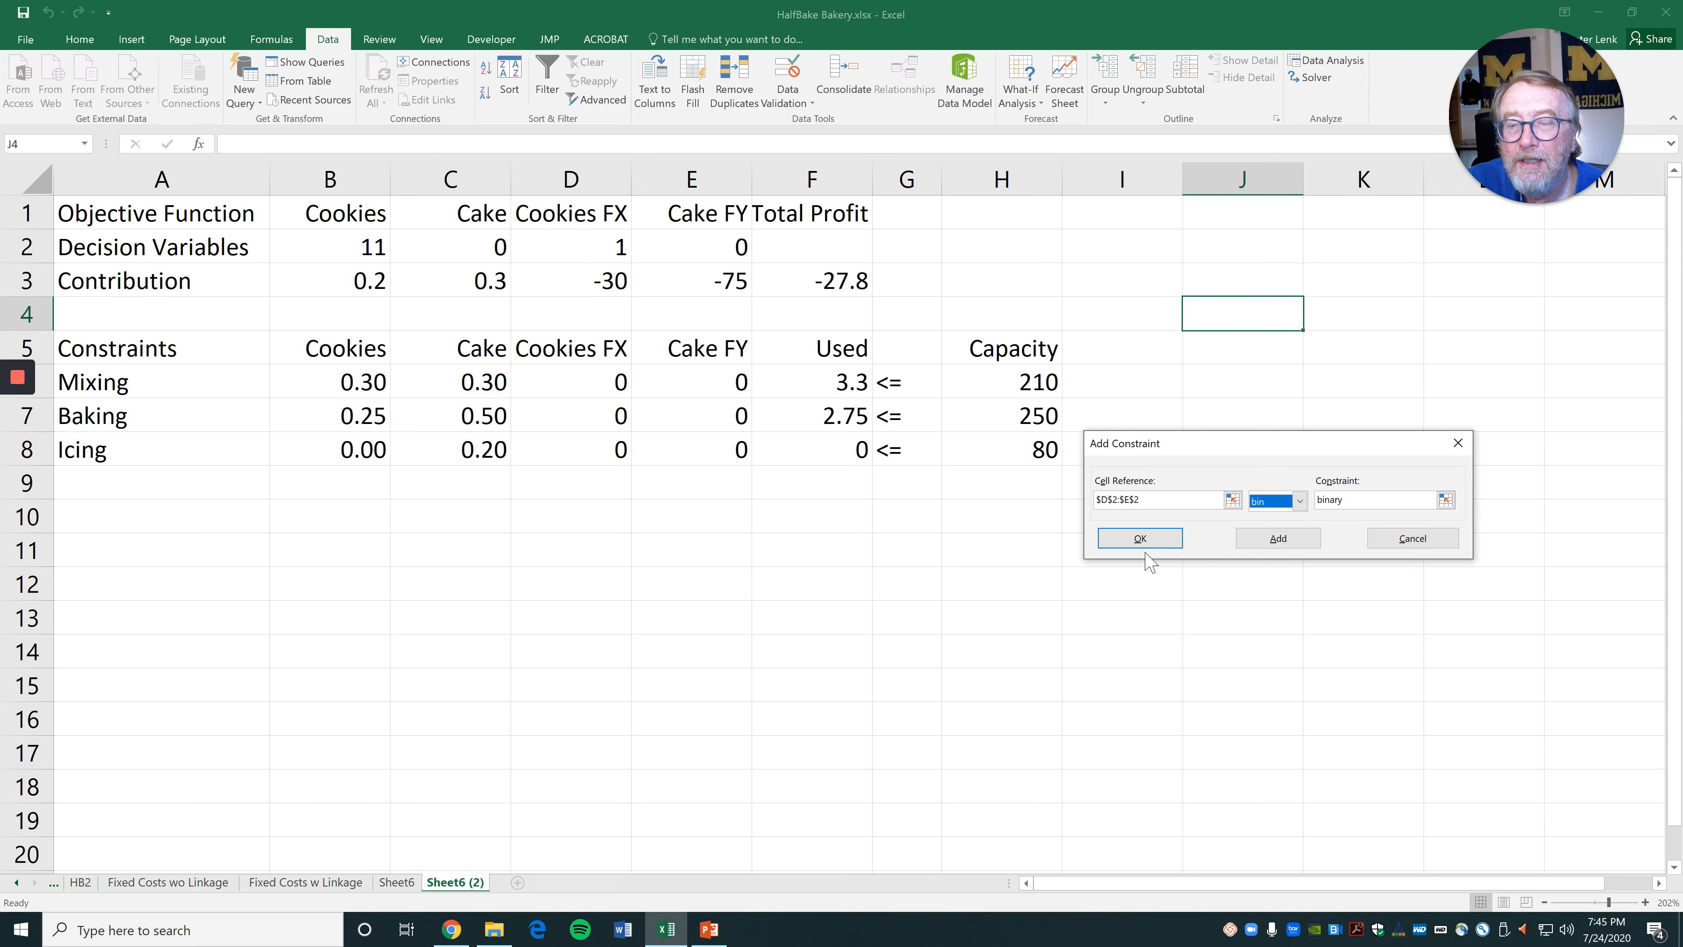
{"action": "left_click", "coordinate": [1139, 538]}
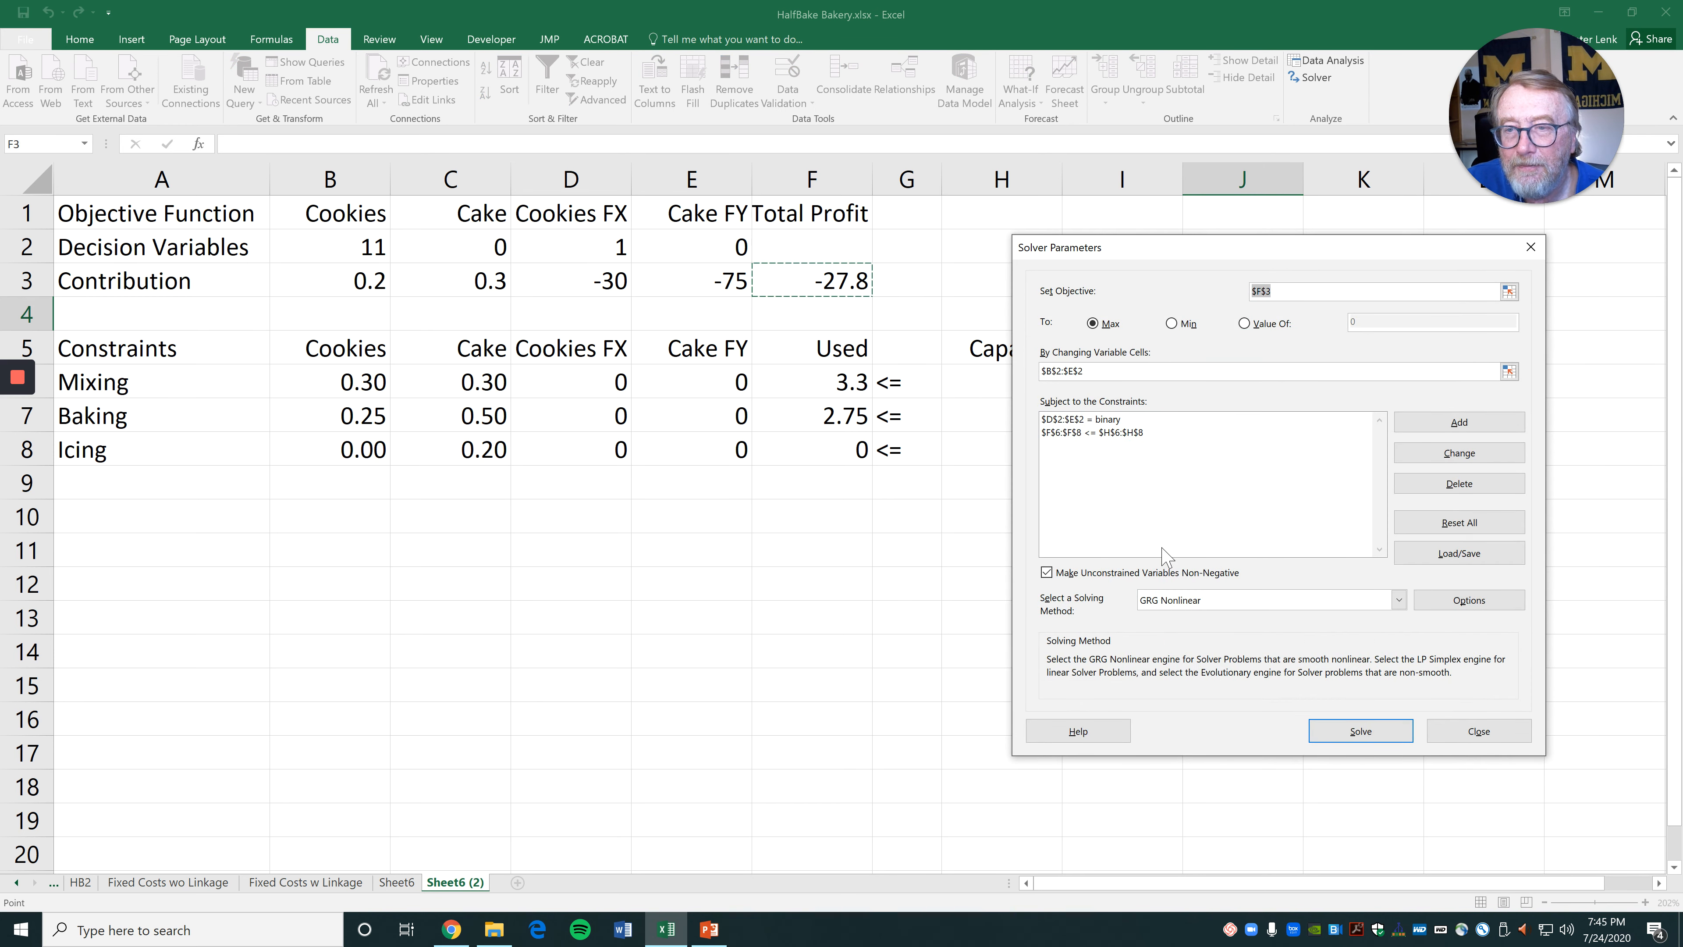
Solve the model with the GRG Nonlinear method and keep the Solver solution
{"action": "left_click", "coordinate": [1312, 290]}
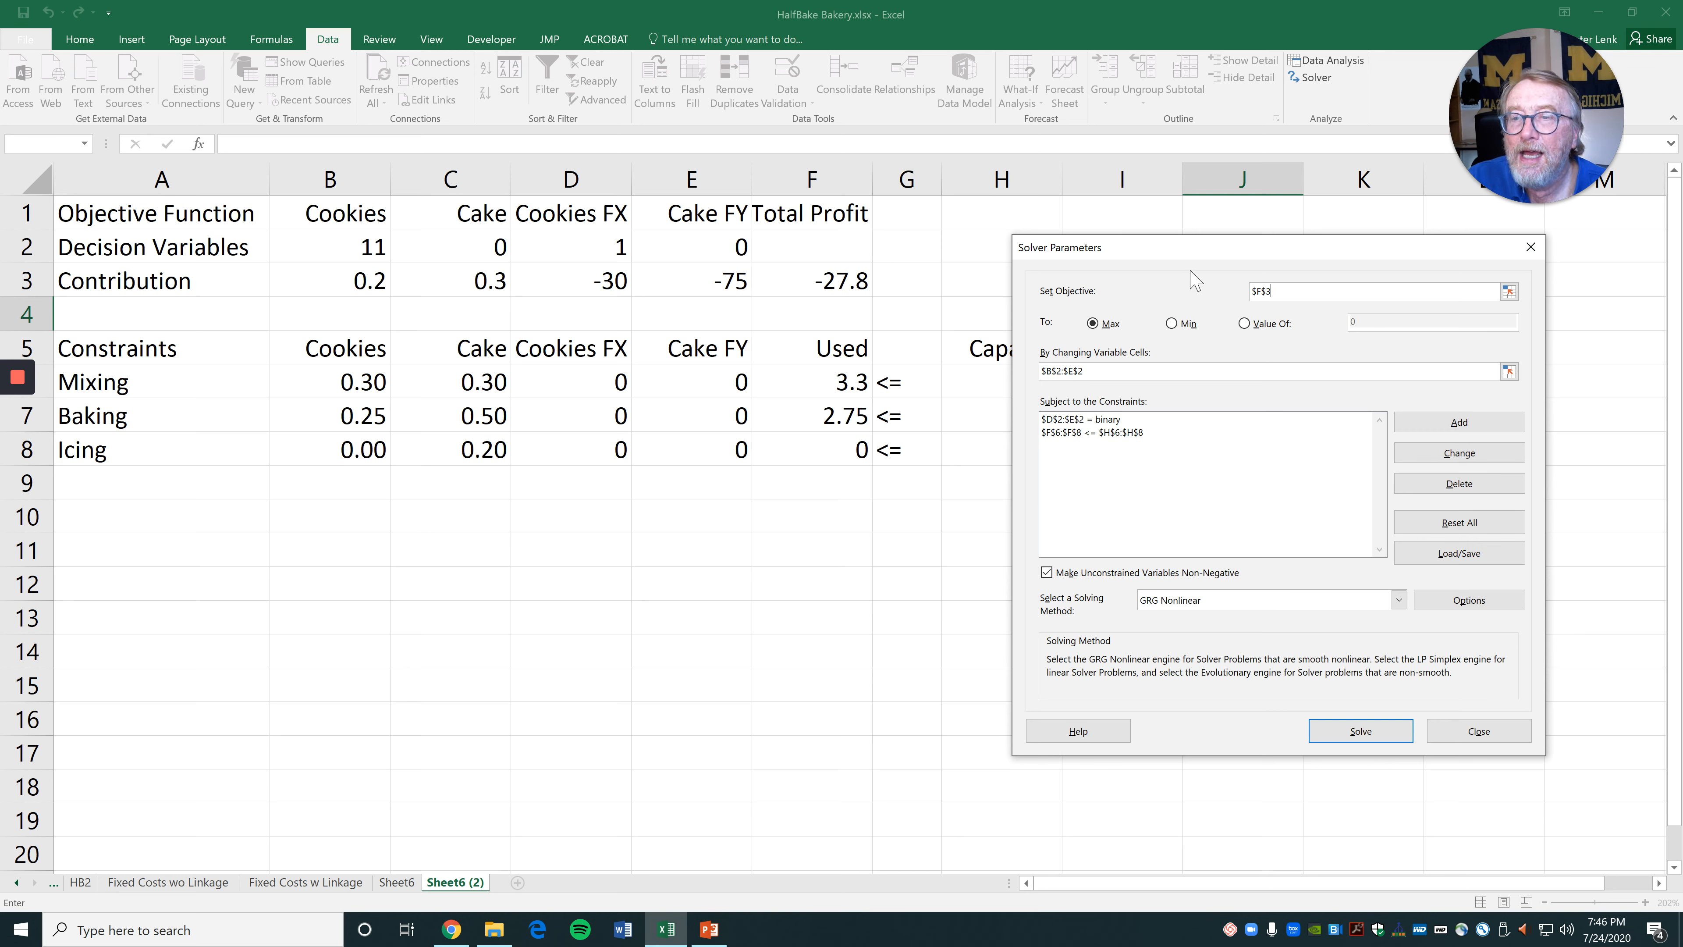
{"action": "left_click_drag", "start_coordinate": [1253, 253], "coordinate": [1345, 253]}
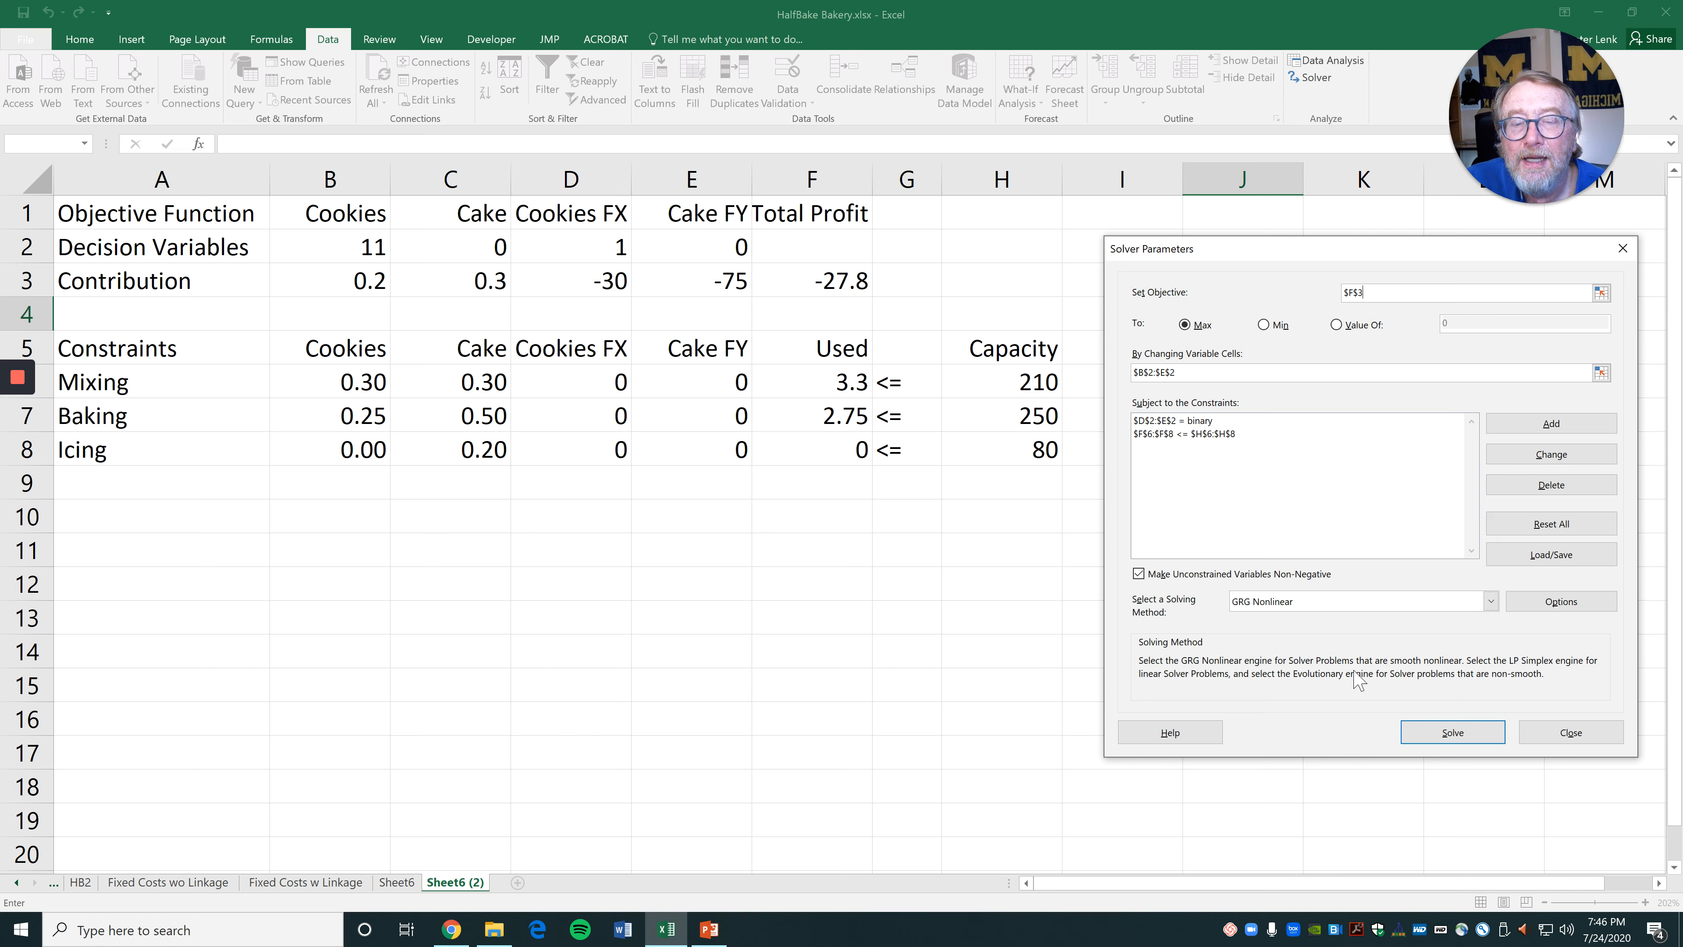
{"action": "left_click", "coordinate": [1459, 731]}
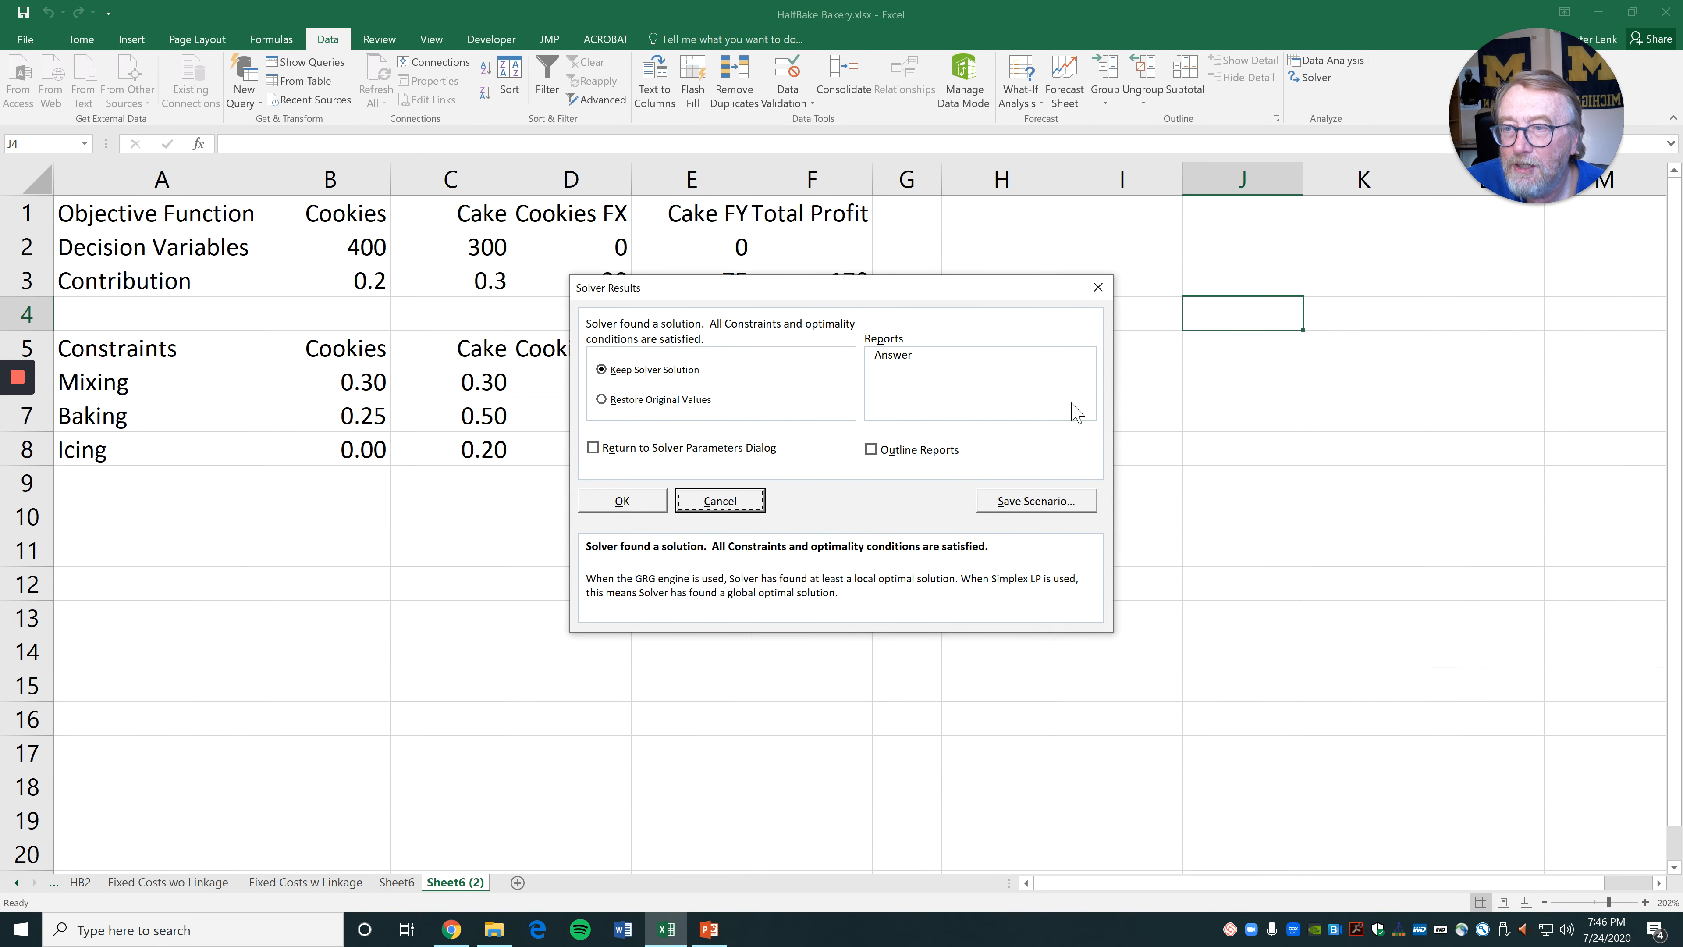
{"action": "left_click_drag", "start_coordinate": [974, 290], "coordinate": [1522, 234]}
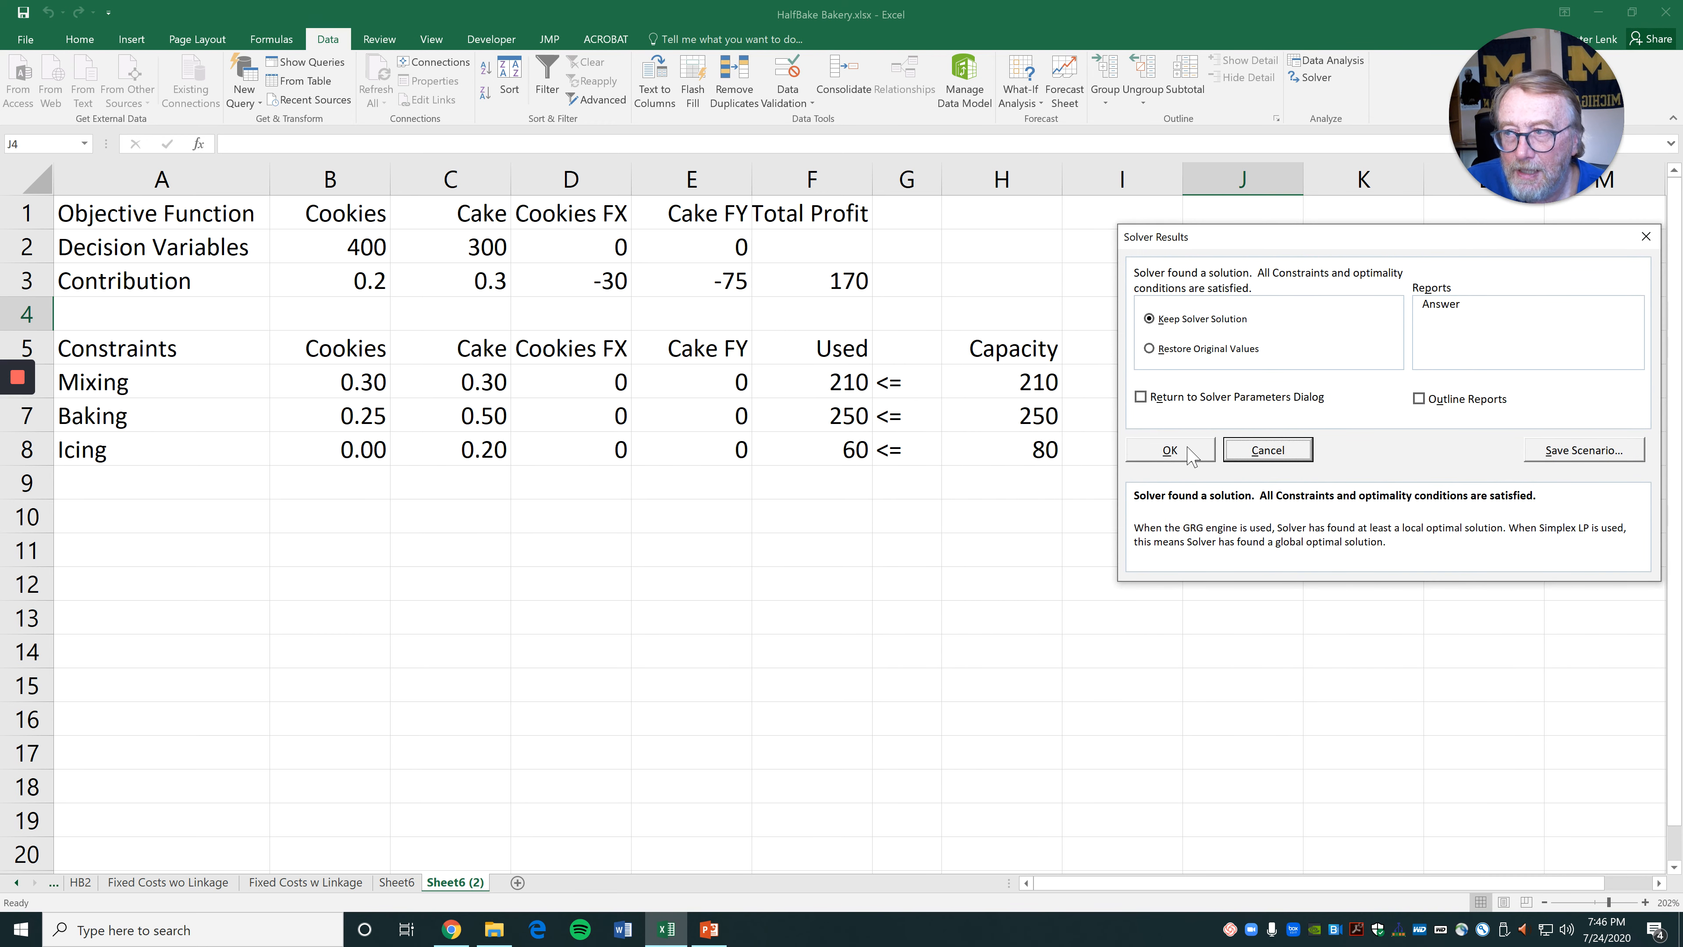
{"action": "left_click", "coordinate": [1170, 451]}
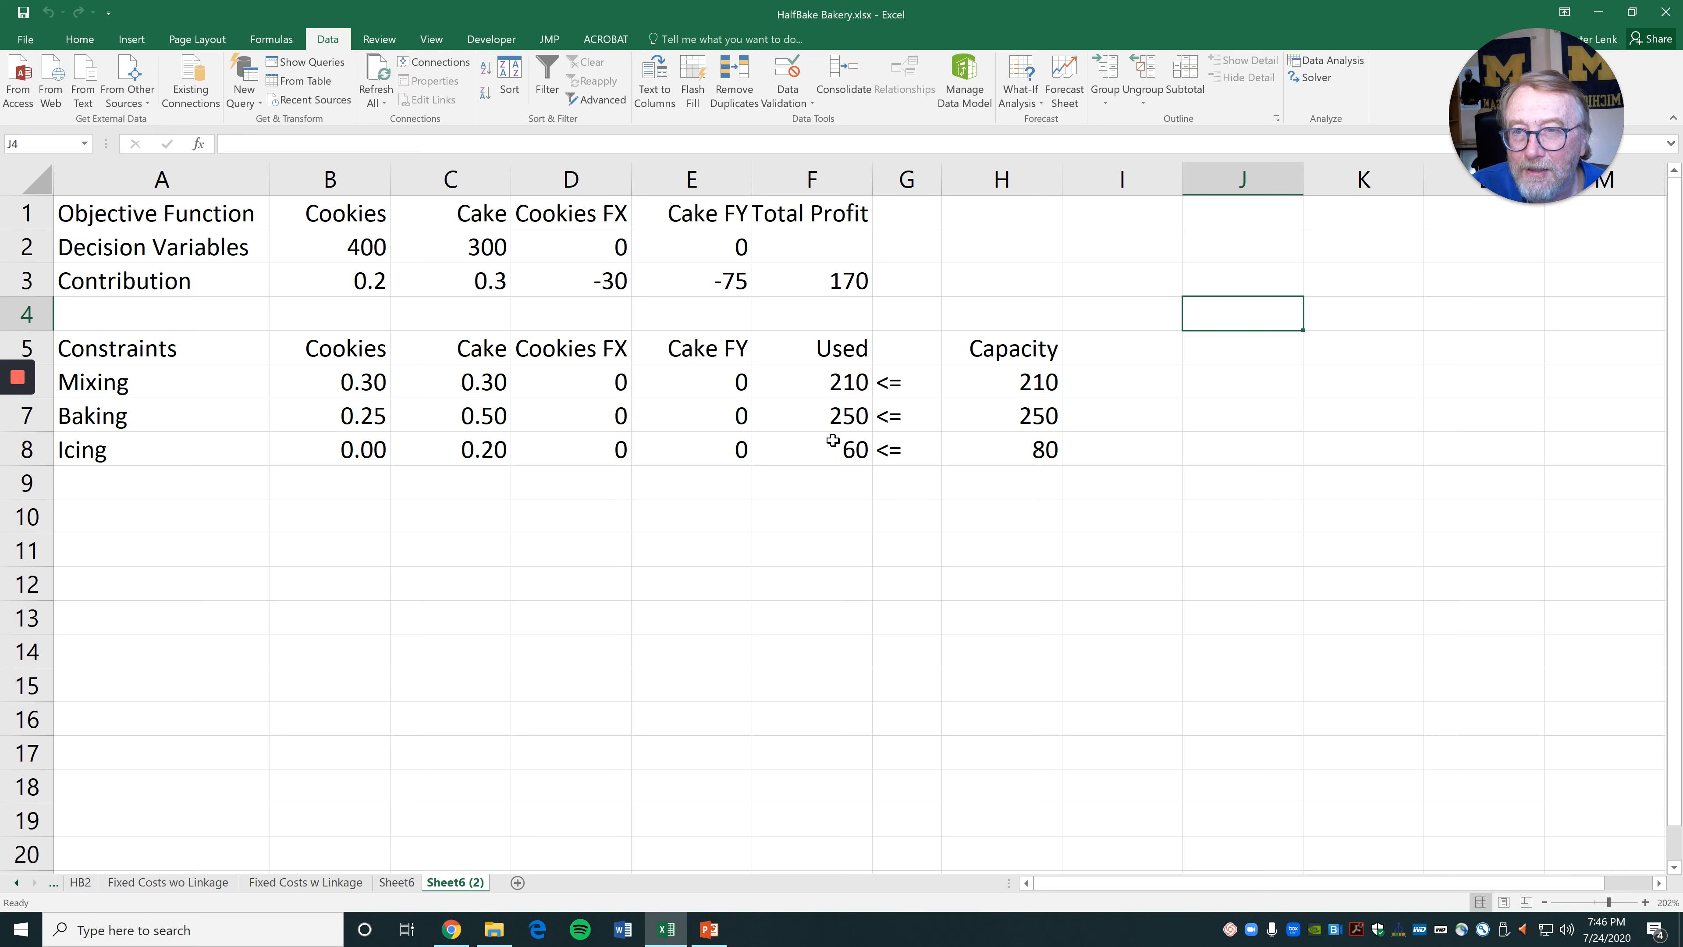
Examine the solved values of the Cookies FX and Cake FY decision variables in D2 and E2
{"action": "left_click", "coordinate": [612, 245]}
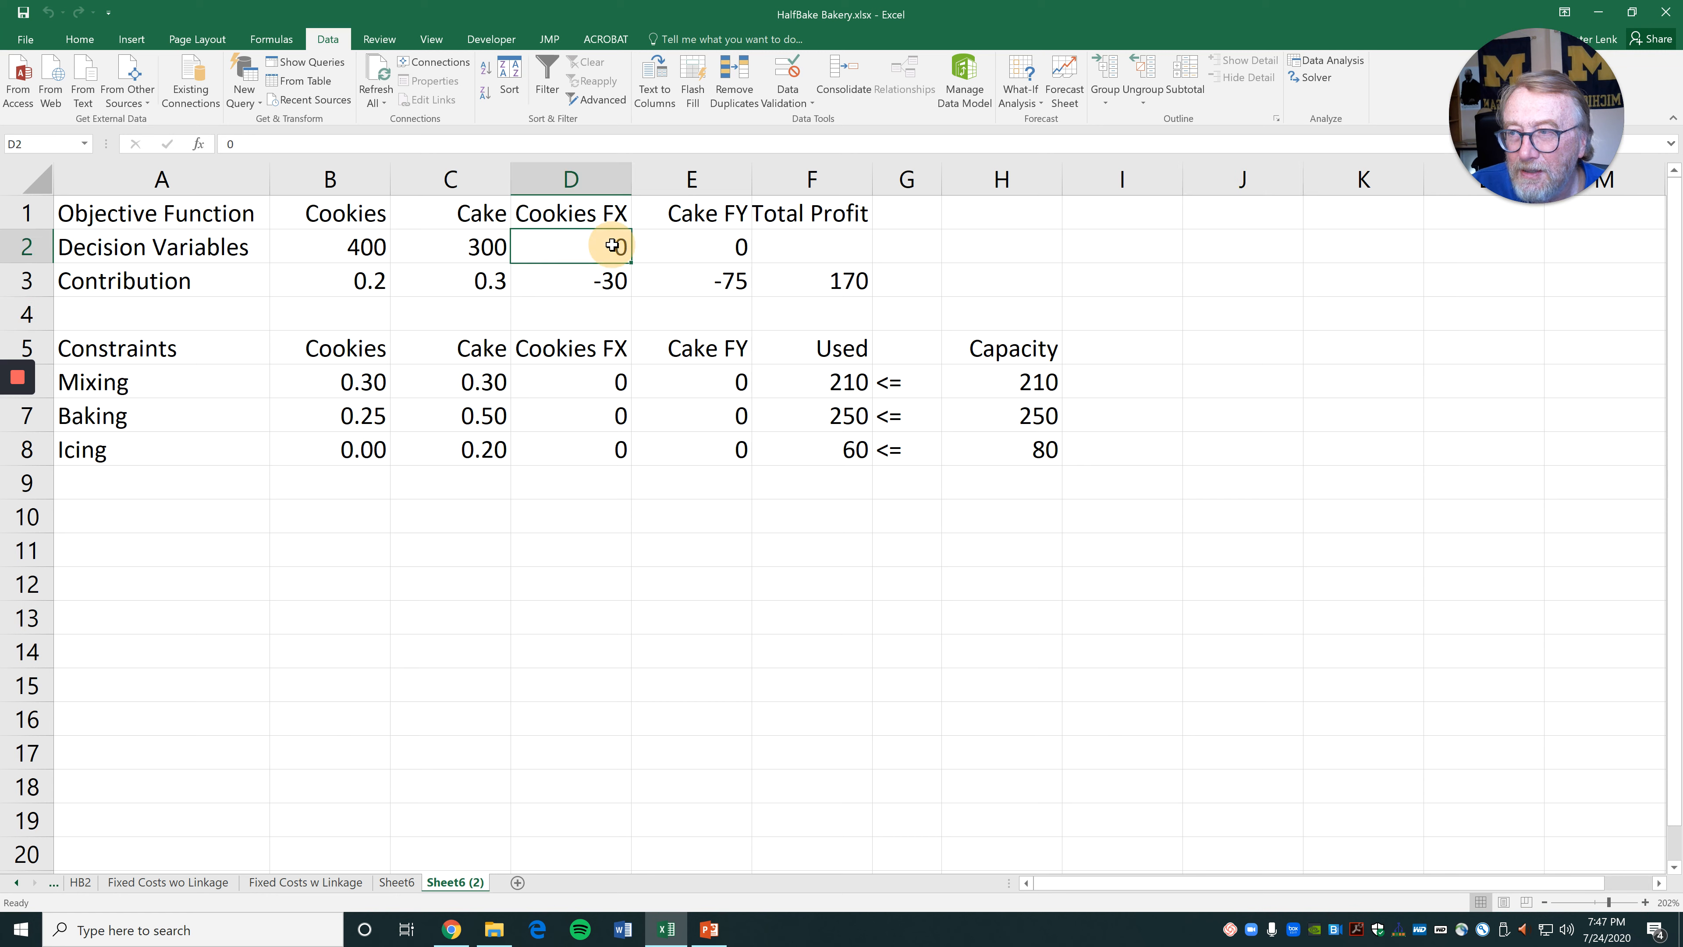
{"action": "left_click_drag", "start_coordinate": [612, 245], "coordinate": [646, 244]}
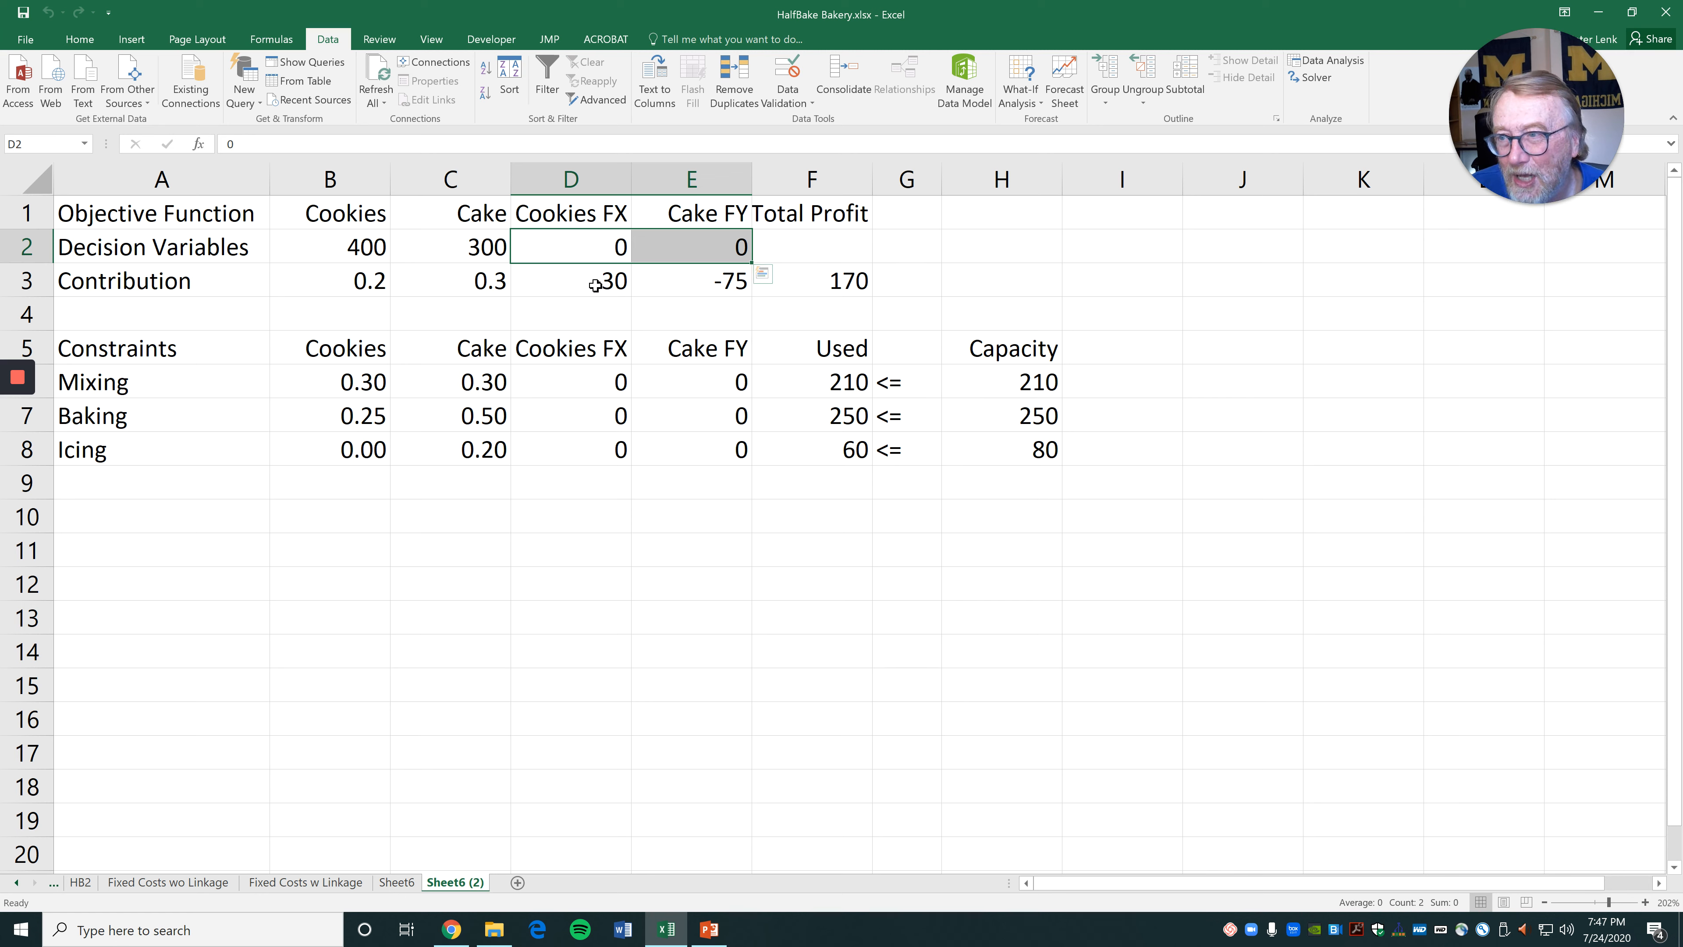
{"action": "left_click", "coordinate": [582, 251]}
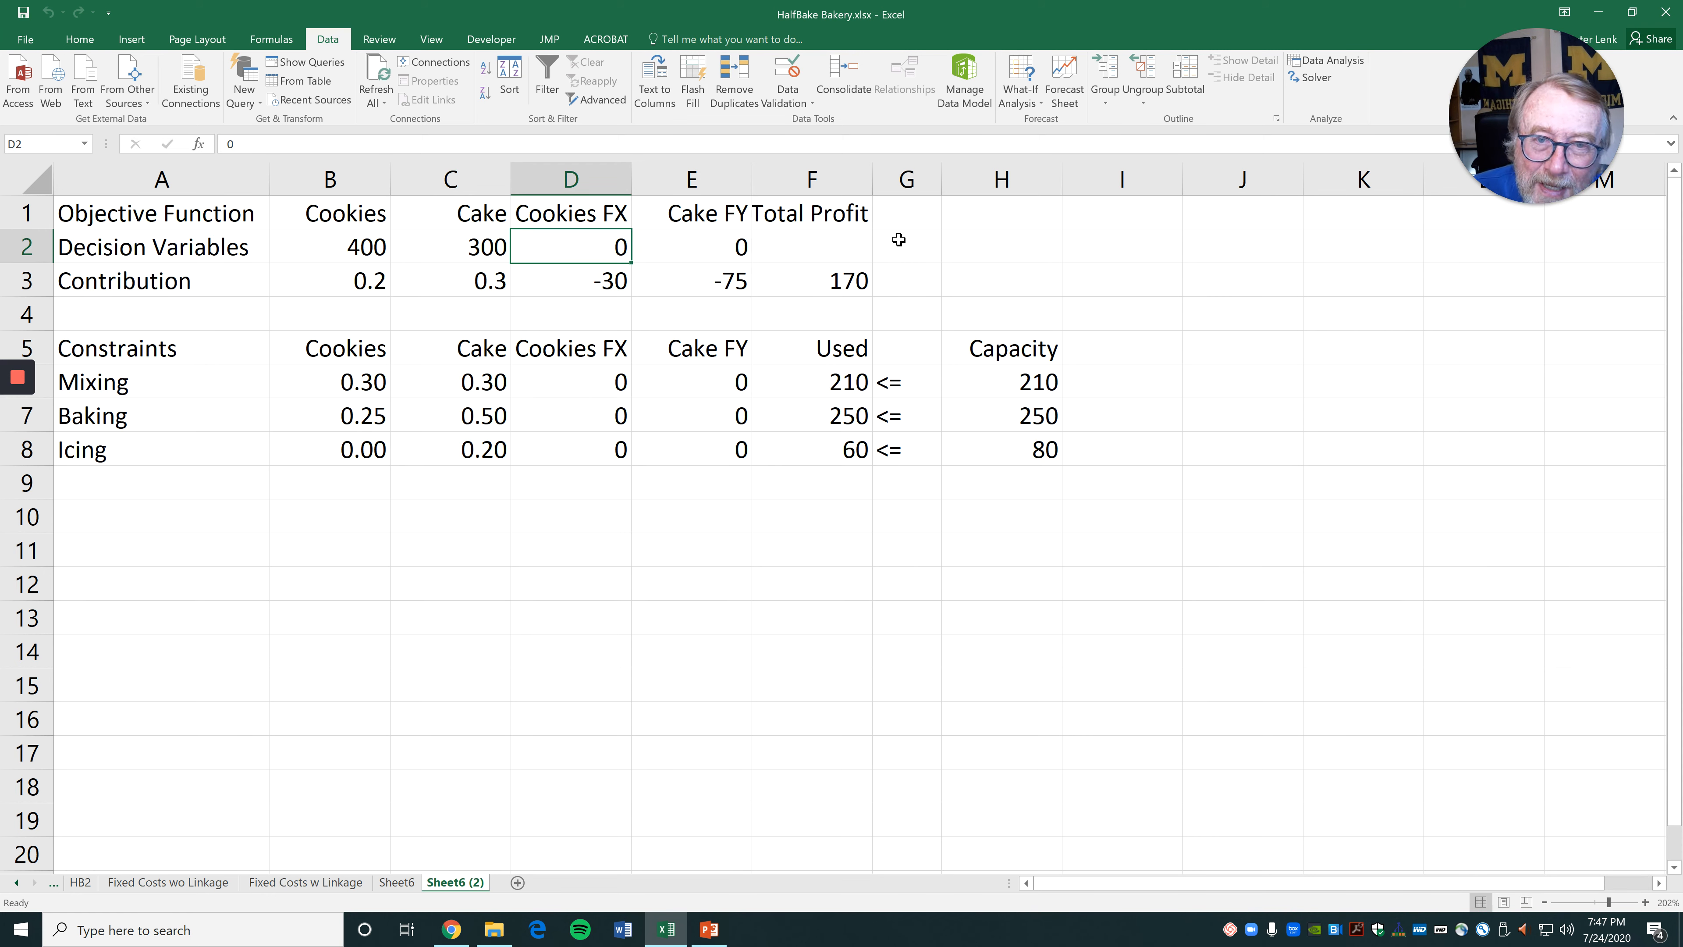
{"action": "left_click", "coordinate": [683, 239]}
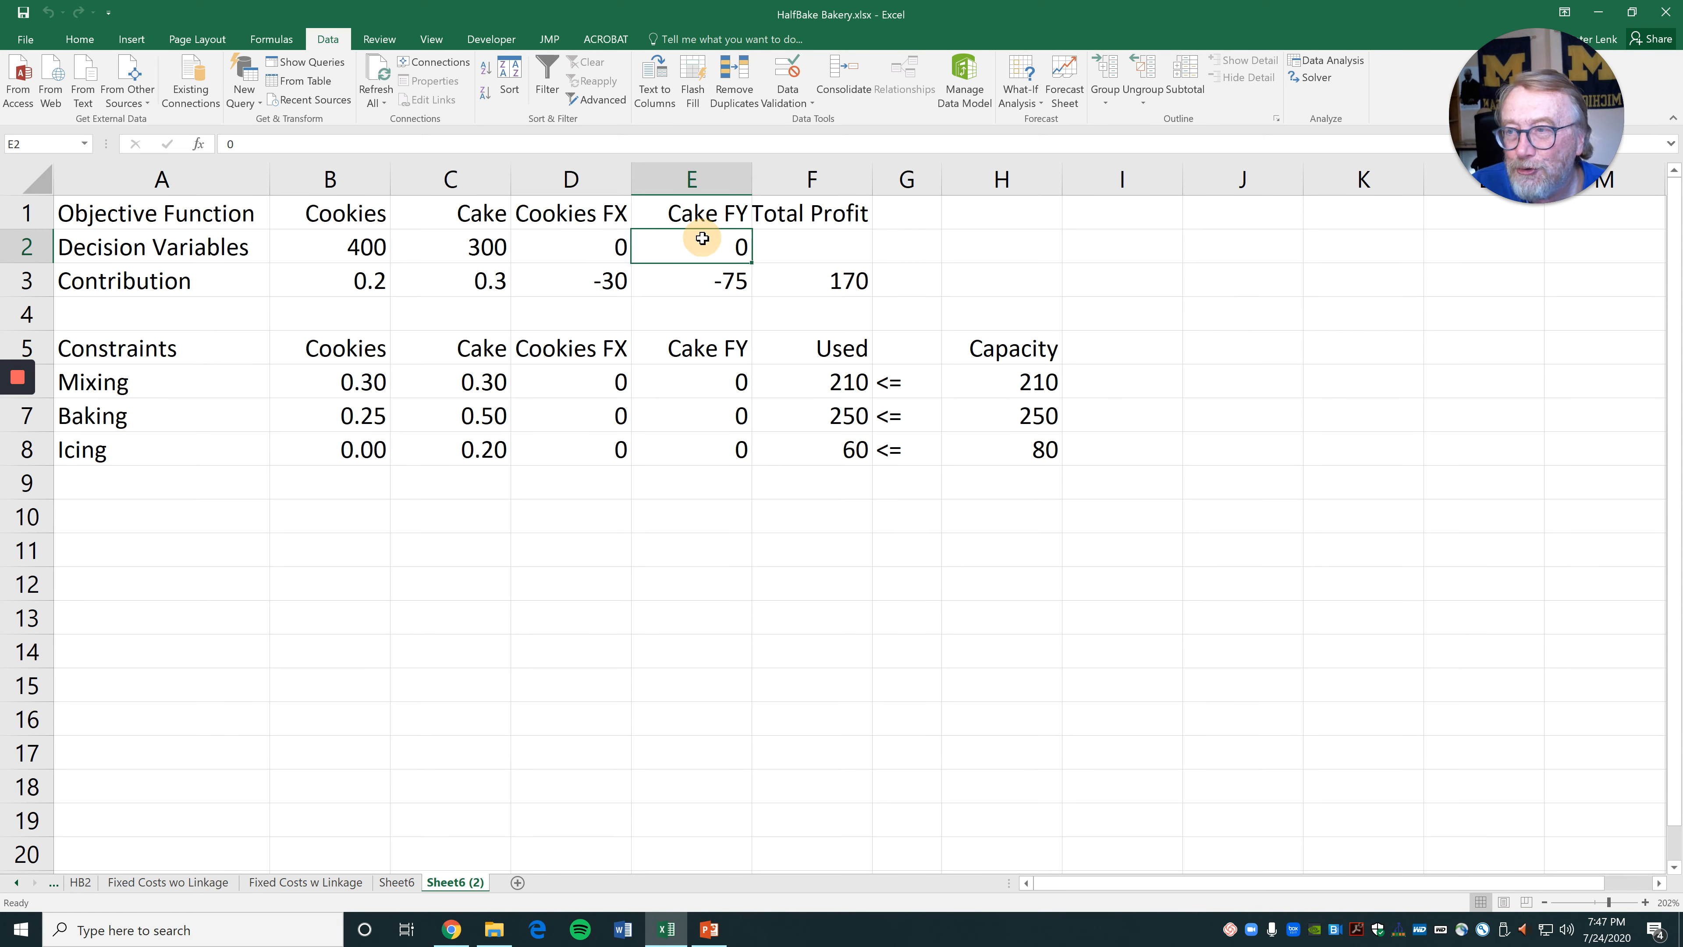
{"action": "left_click", "coordinate": [728, 214]}
{"action": "left_click", "coordinate": [576, 245]}
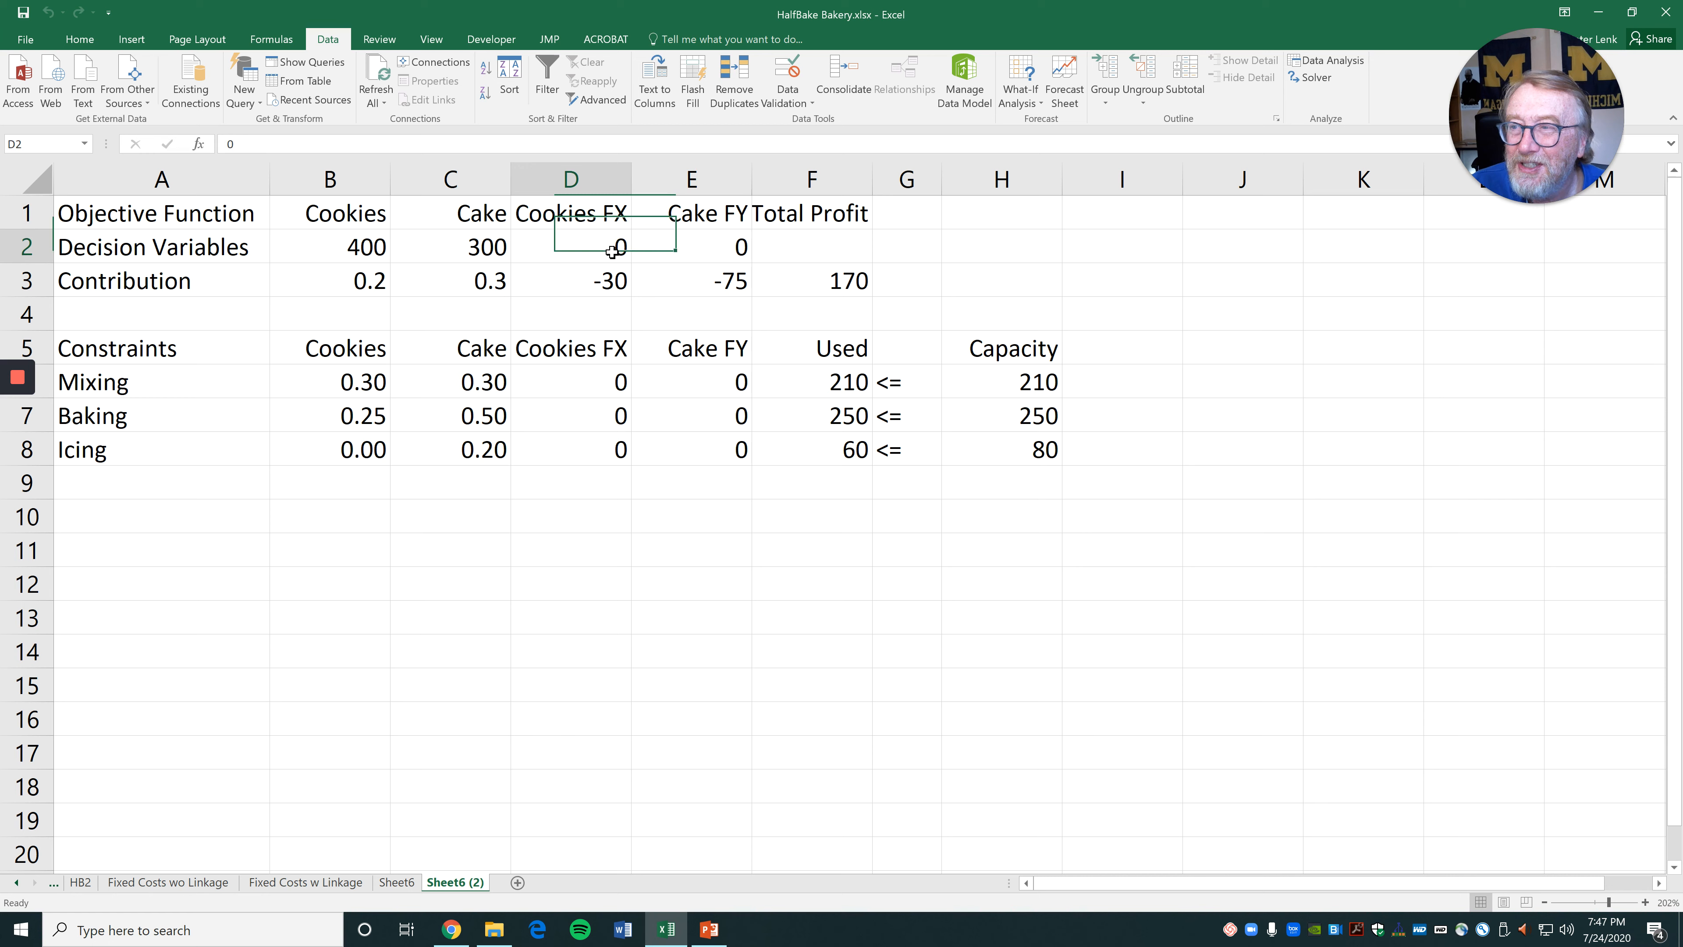
Compare the solved Cookies and Cake quantities in B2:C2 with the fixed-cost variables in D2:E2, and switch to the PowerPoint slides
{"action": "left_click", "coordinate": [694, 246]}
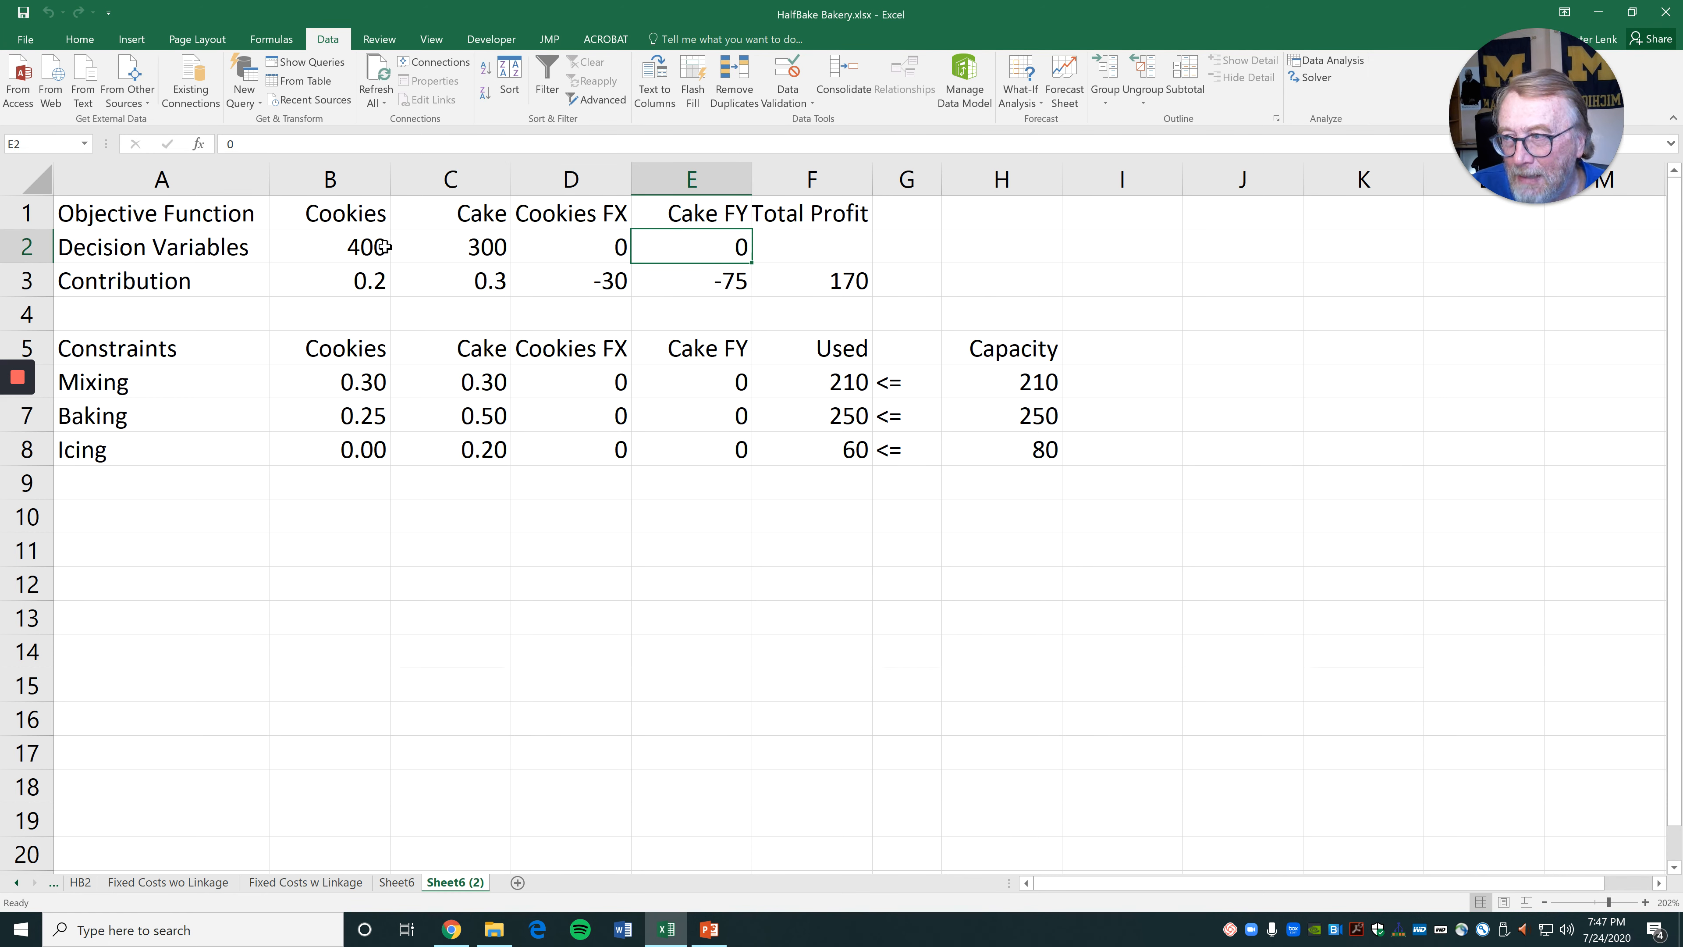
{"action": "left_click_drag", "start_coordinate": [385, 247], "coordinate": [449, 255]}
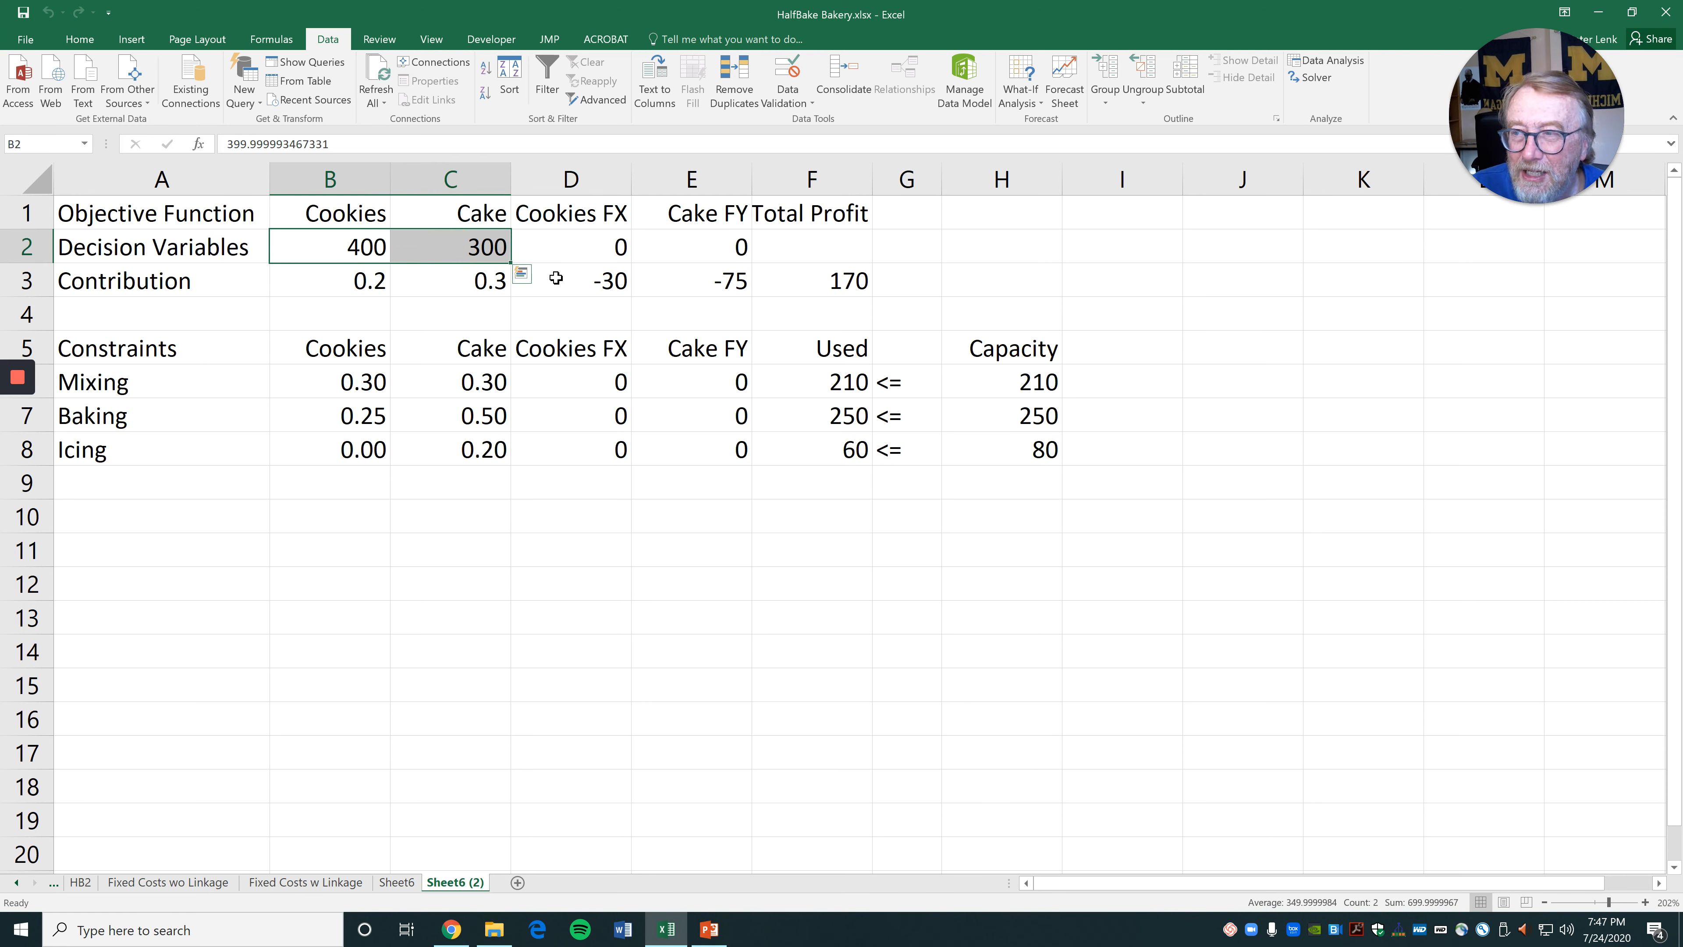
{"action": "left_click", "coordinate": [600, 252]}
{"action": "left_click_drag", "start_coordinate": [652, 251], "coordinate": [692, 251]}
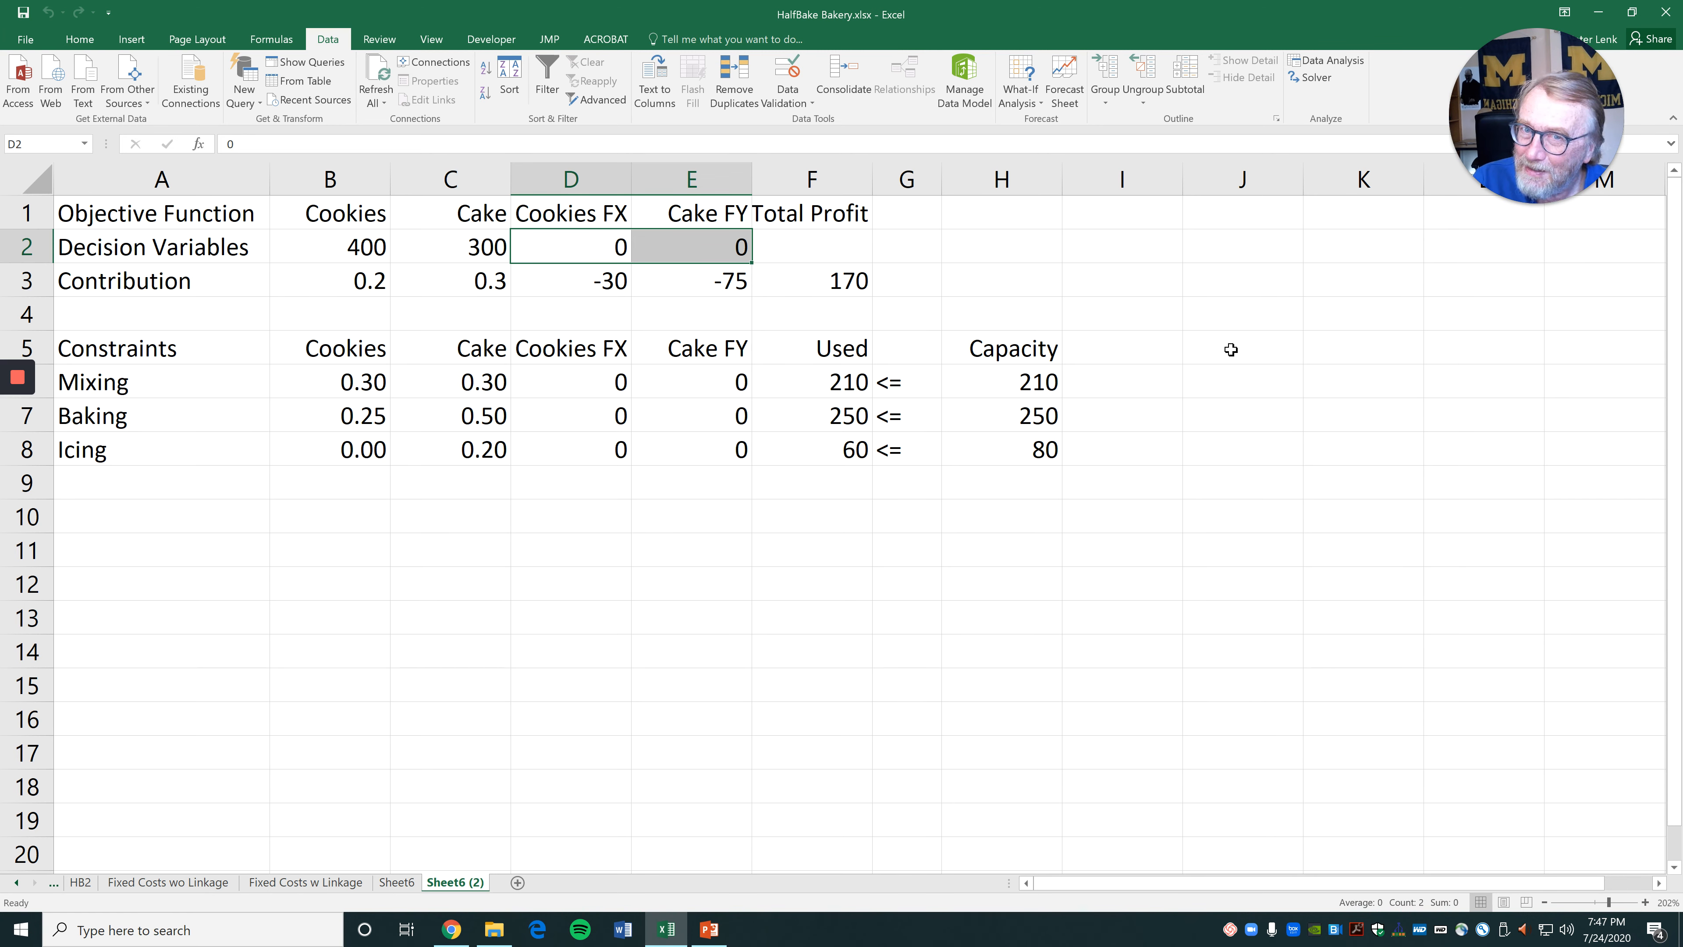
{"action": "left_click", "coordinate": [1231, 350]}
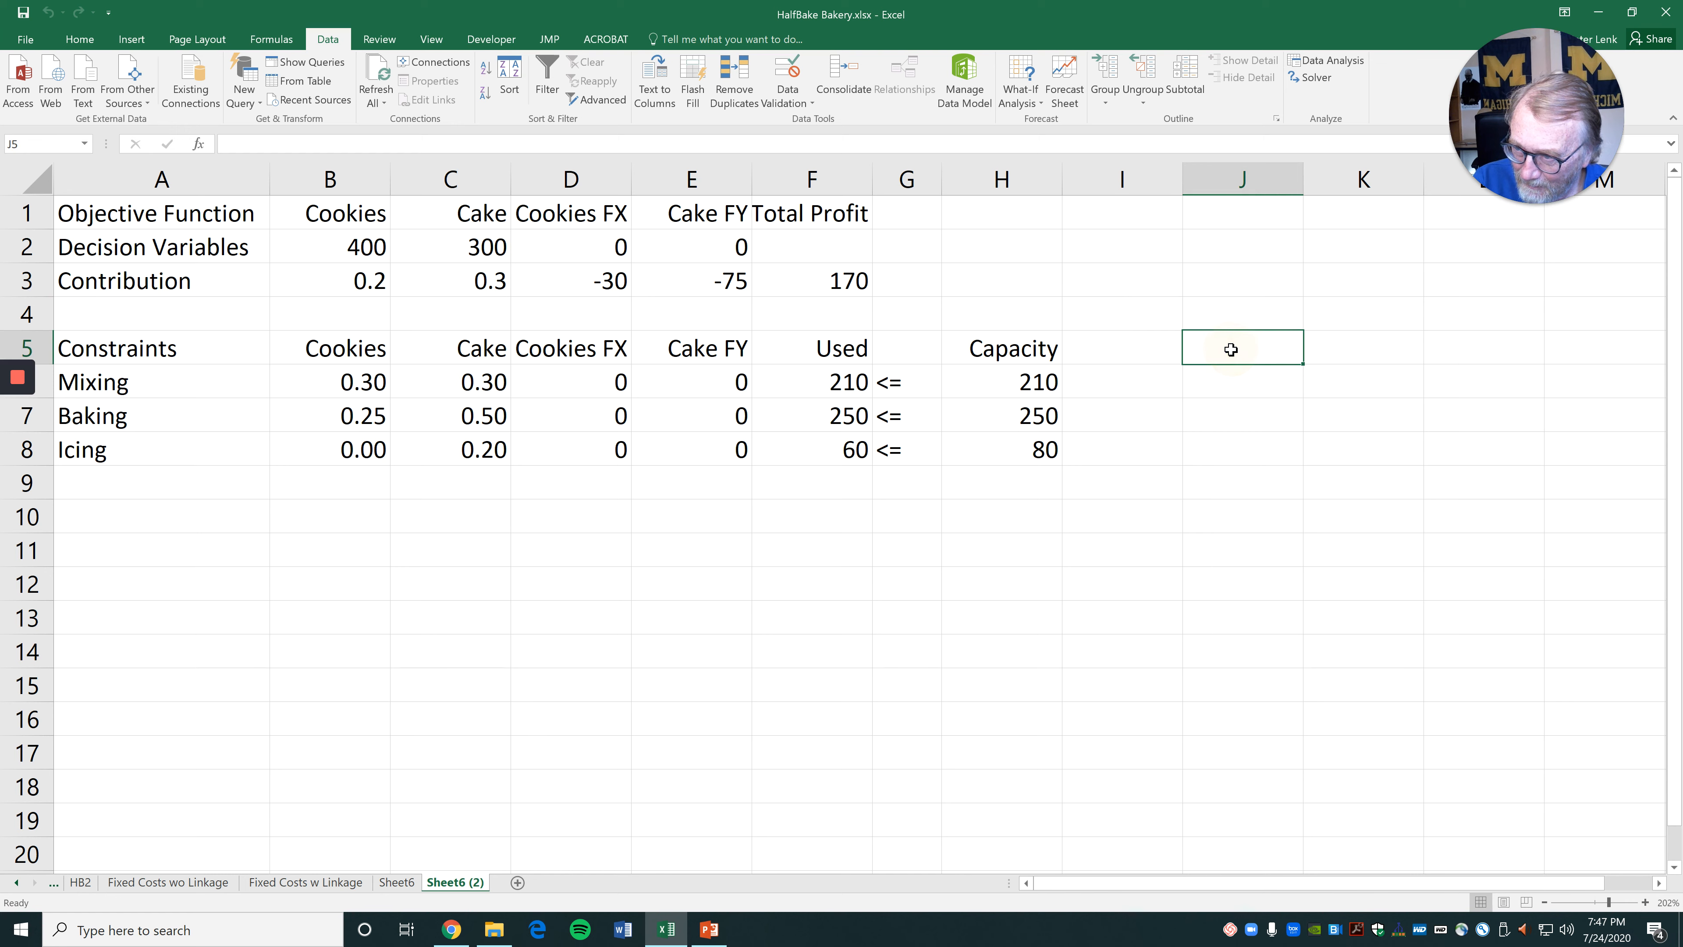
{"action": "left_click", "coordinate": [1129, 302]}
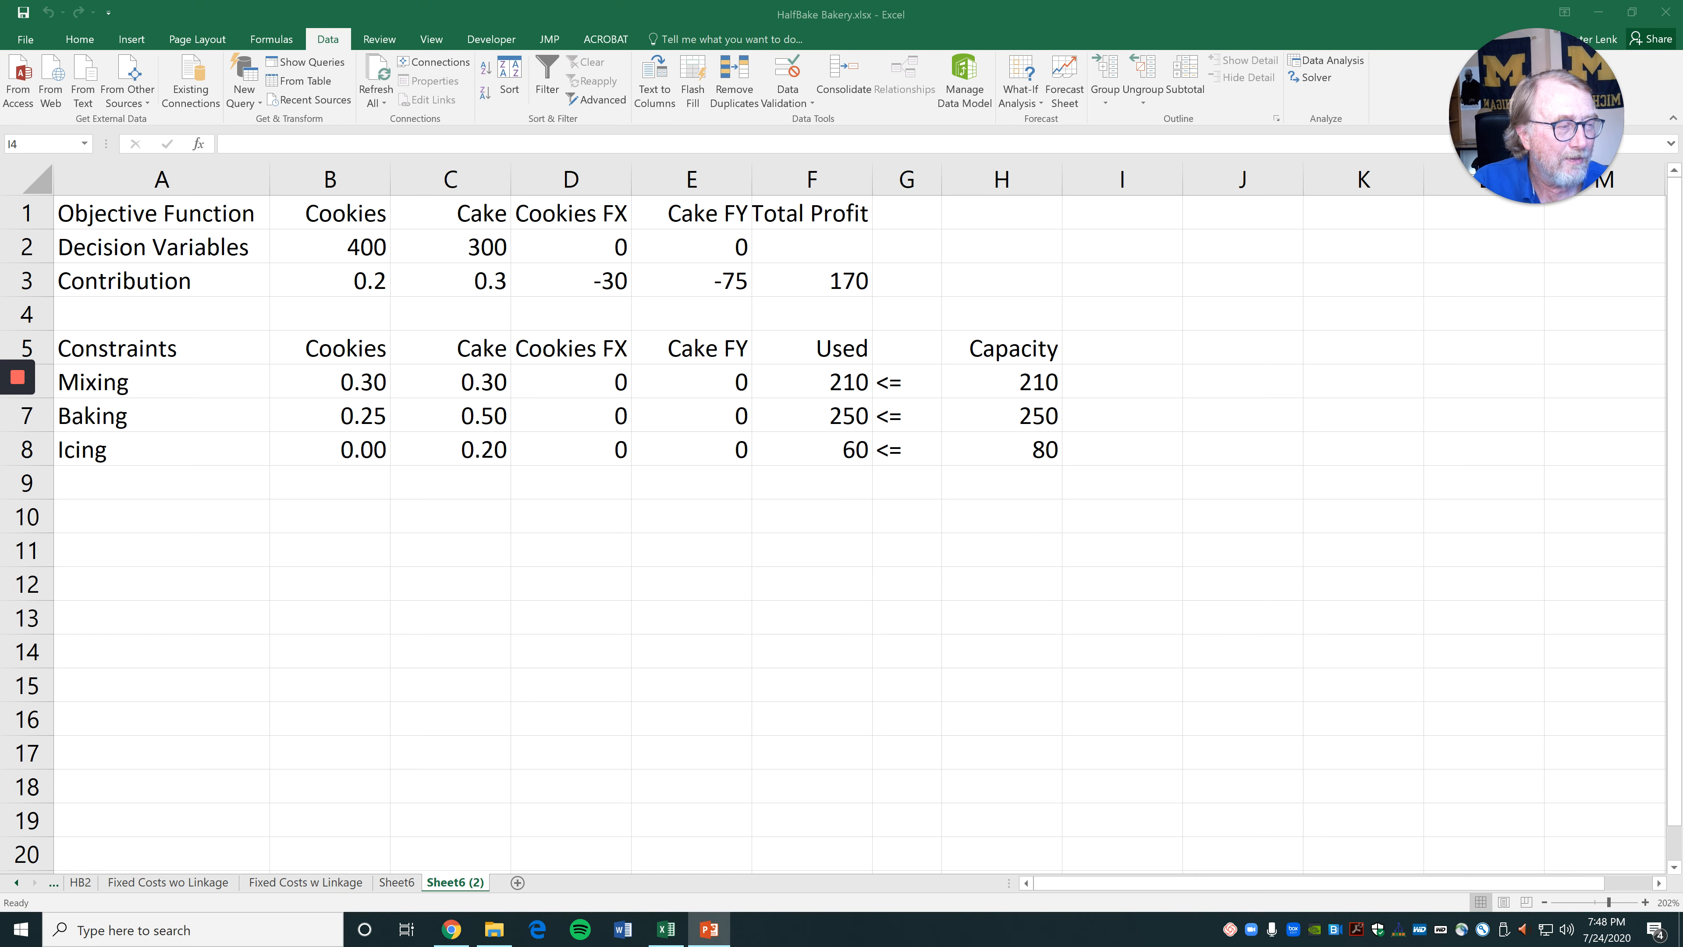
{"action": "key", "text": "alt+Tab"}
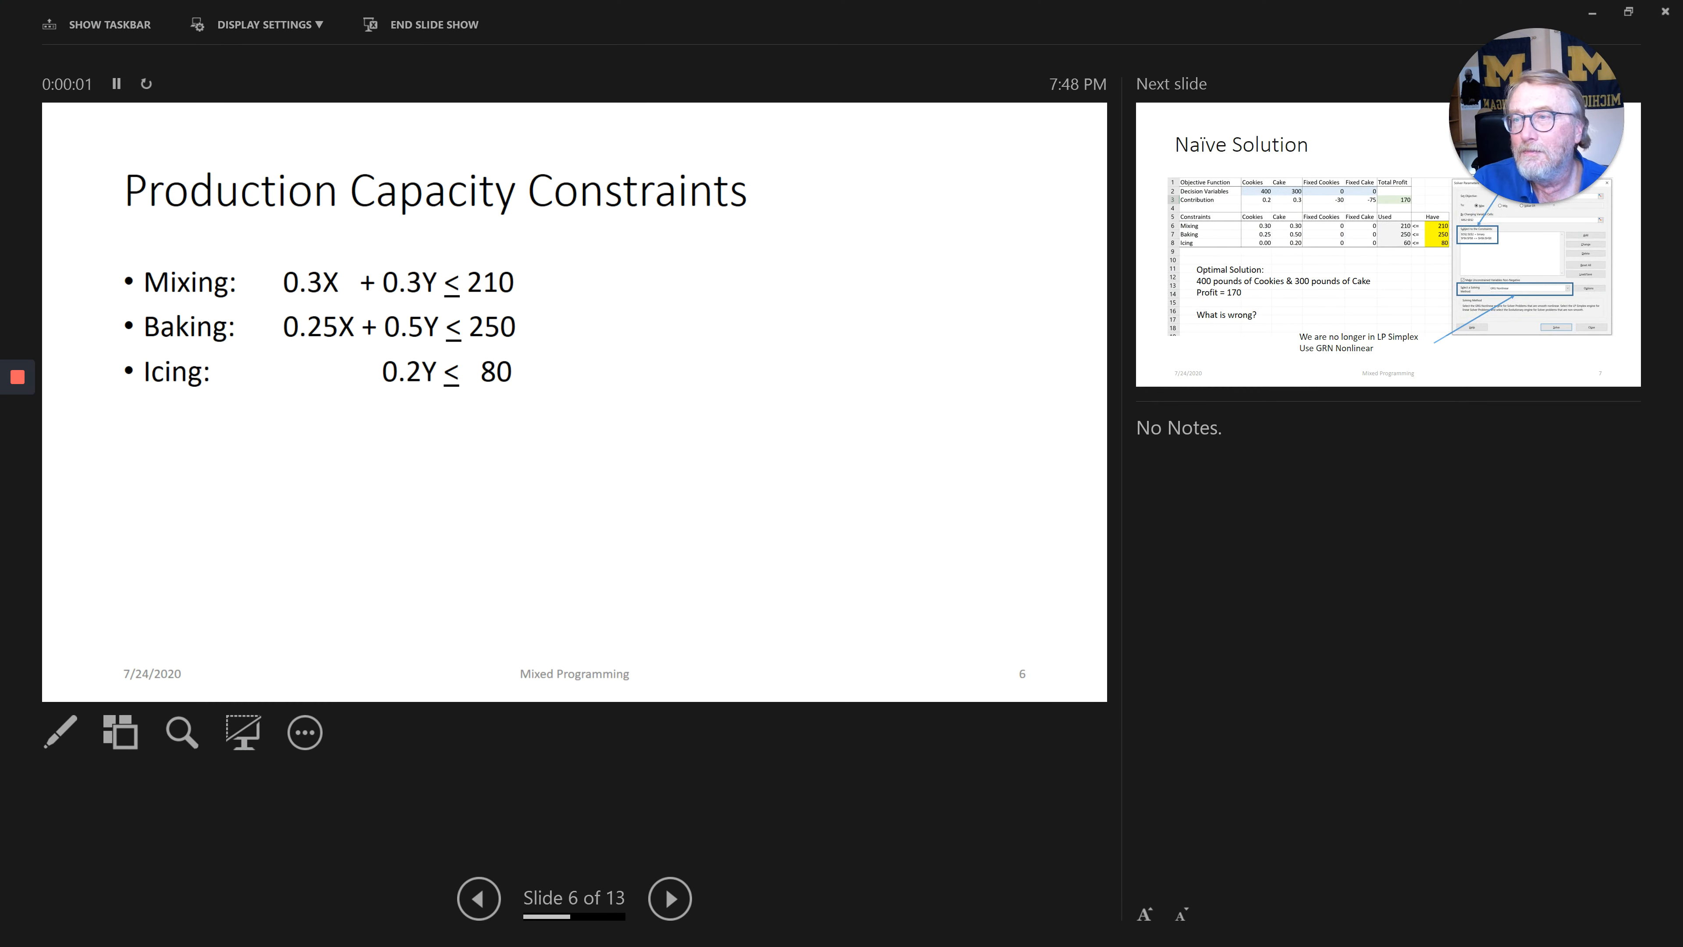
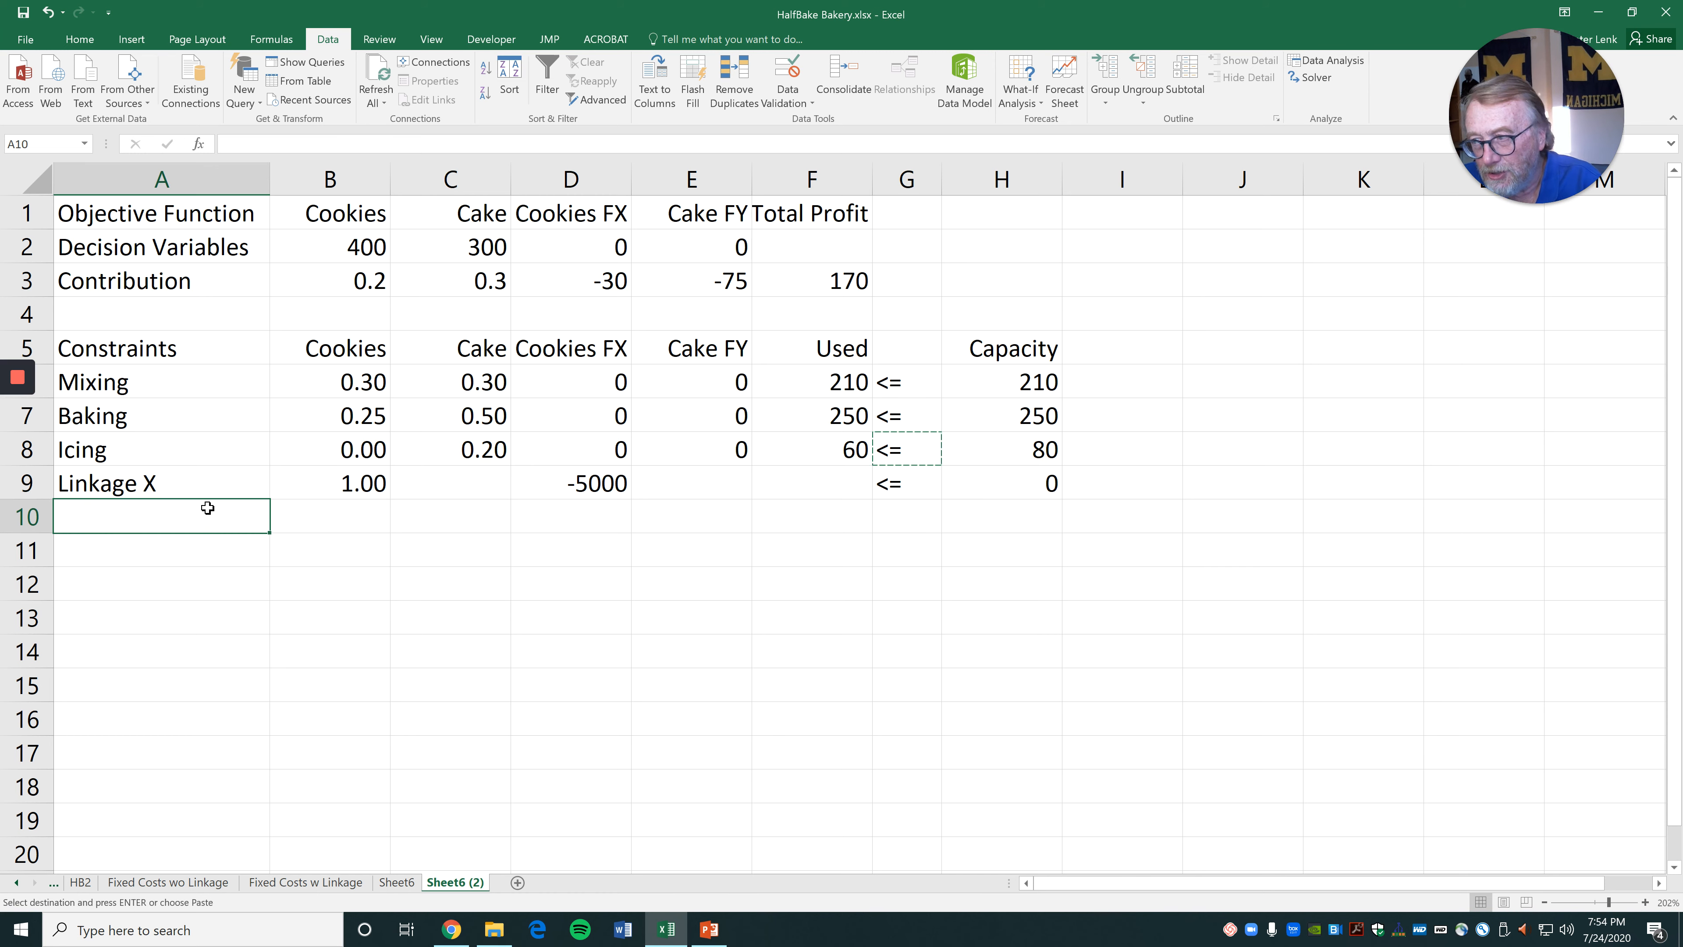
Add a Linkage Y constraint label in A10 with coefficients 1 for Cake in C10 and -2000 for Cake FY in E10
{"action": "type", "text": "Linkage "}
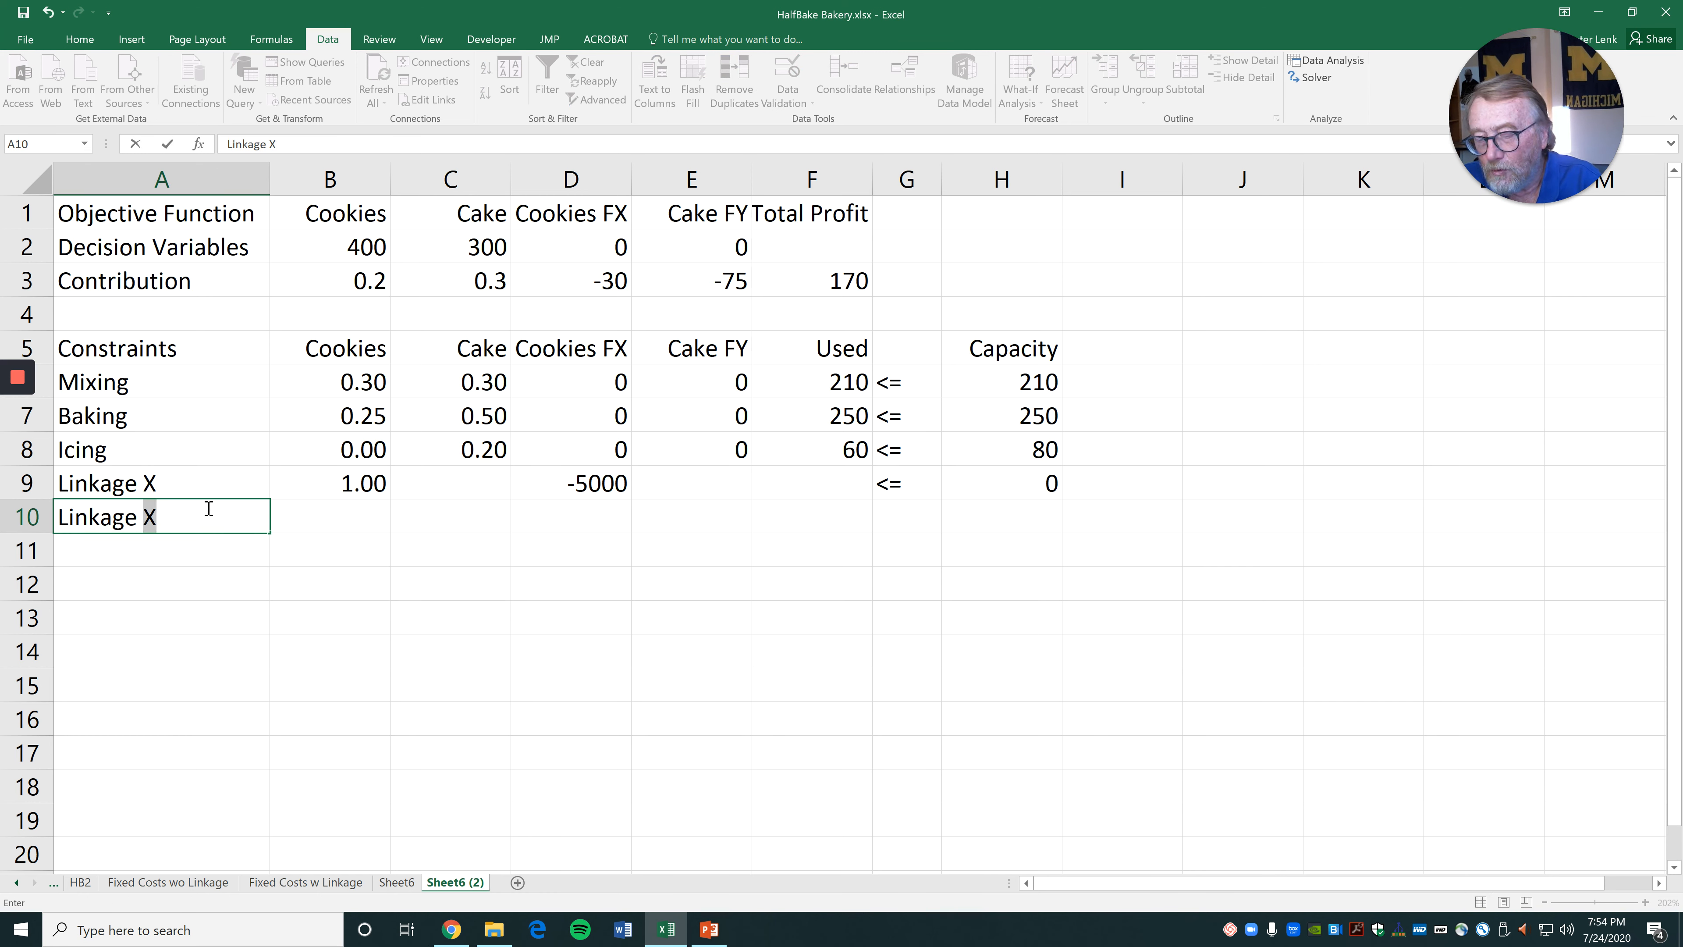
{"action": "type", "text": "Y"}
{"action": "key", "text": "Return"}
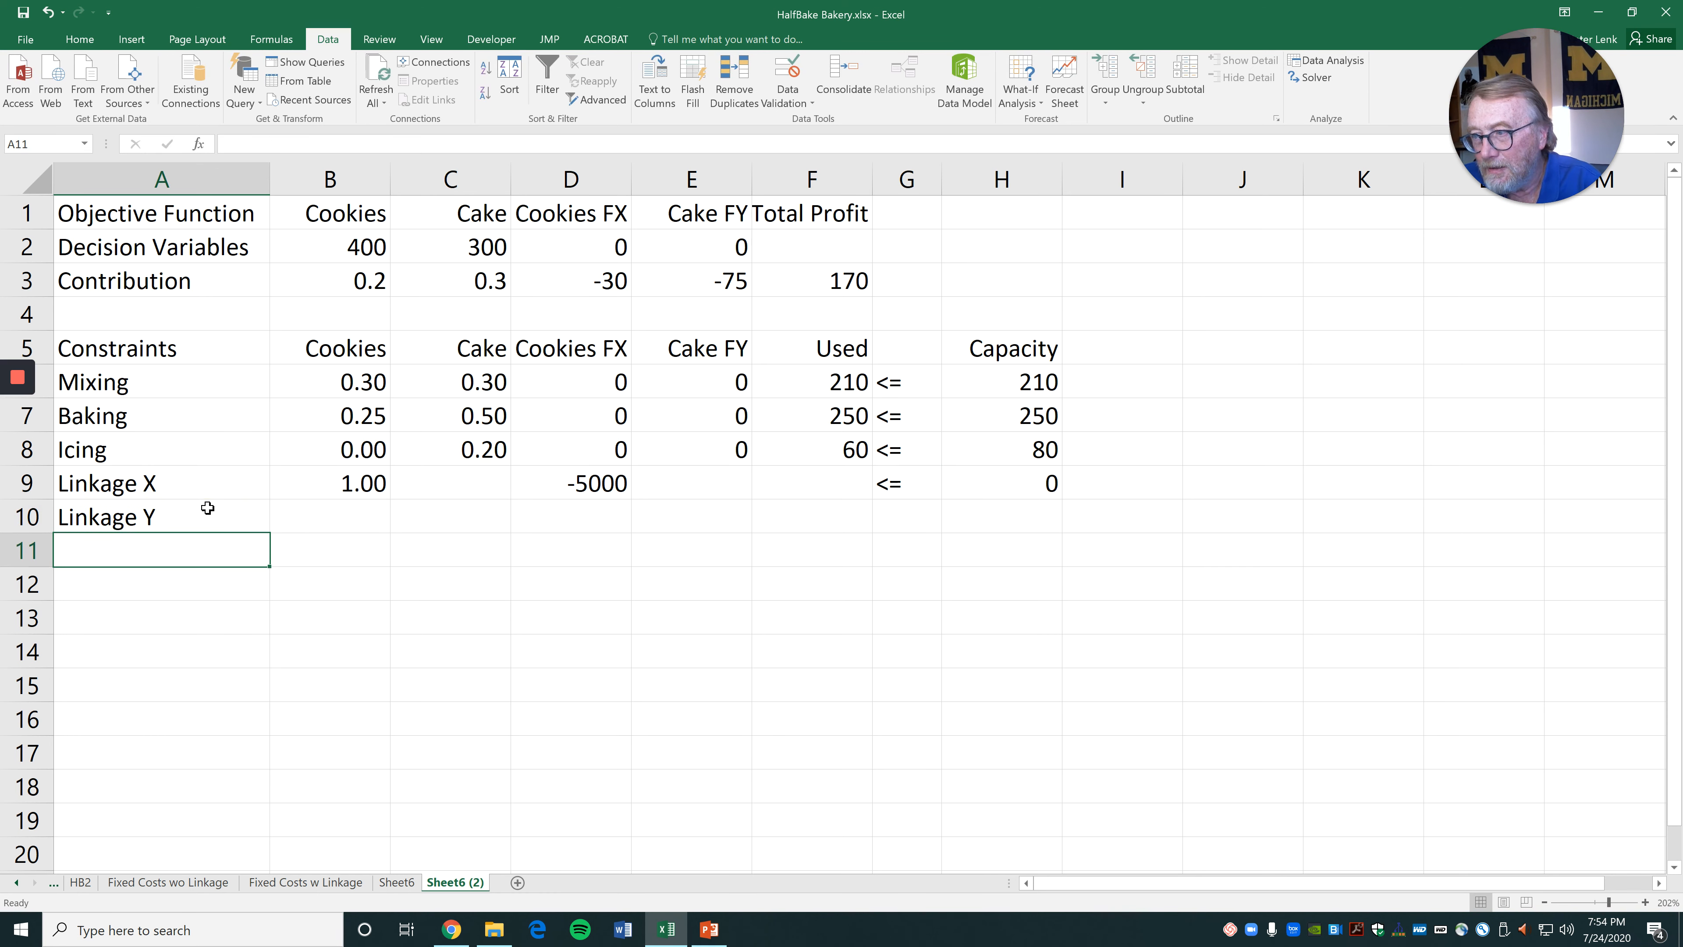
{"action": "left_click", "coordinate": [465, 520]}
{"action": "type", "text": "1"}
{"action": "left_click", "coordinate": [664, 517]}
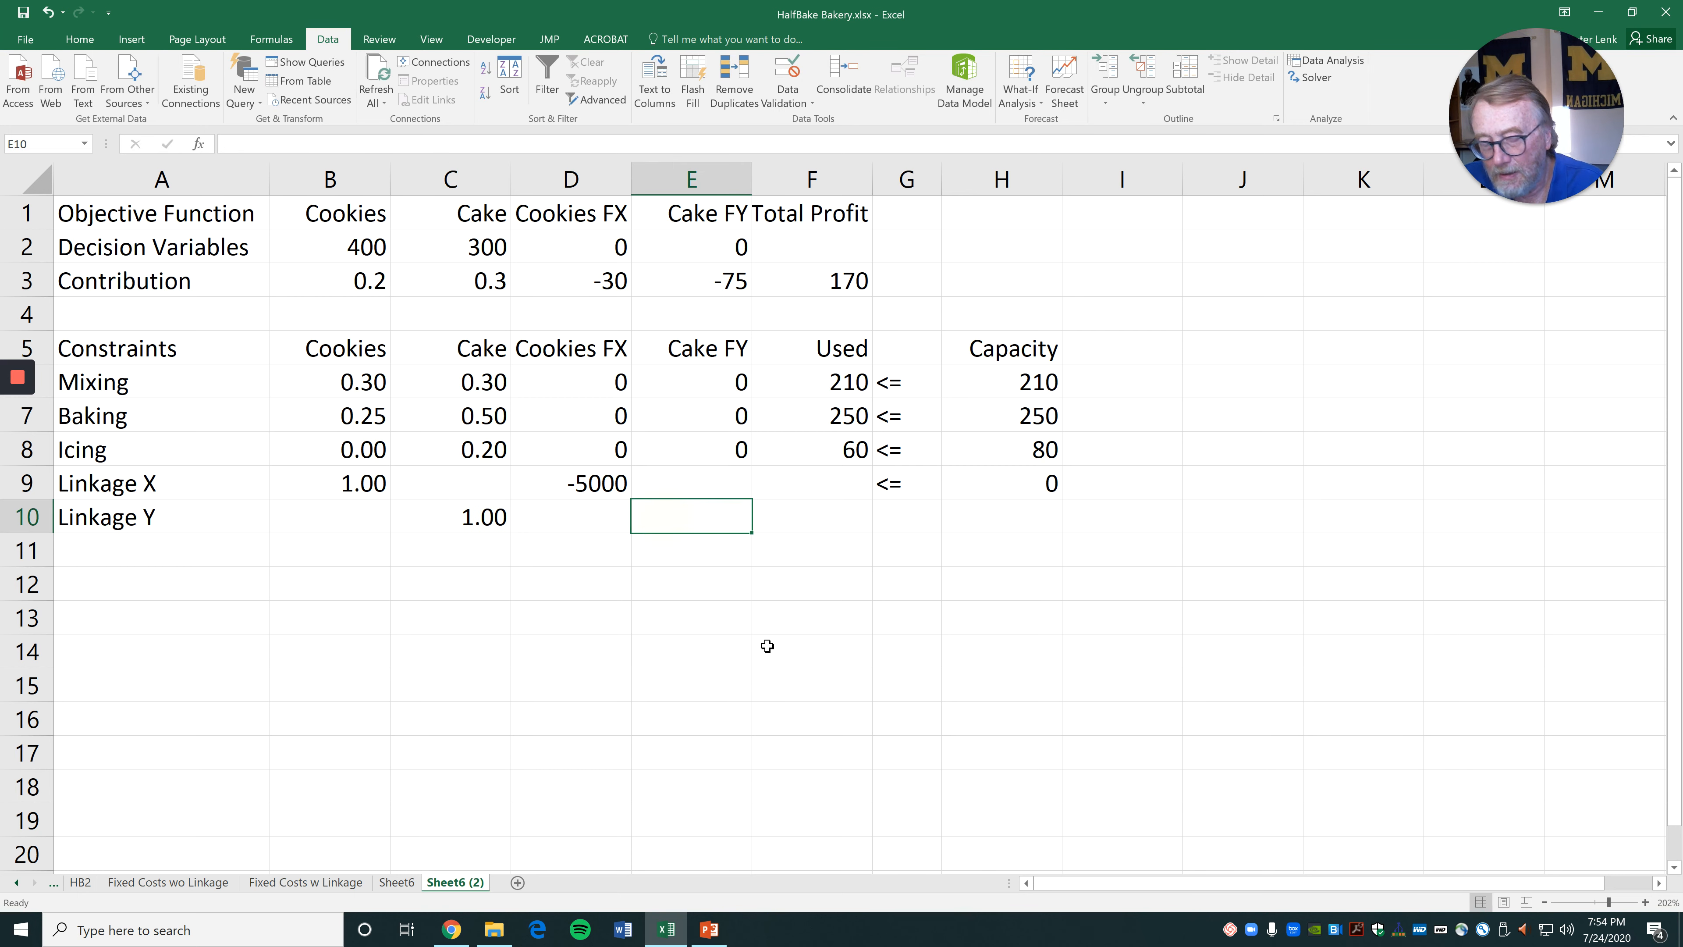
{"action": "type", "text": "-2000"}
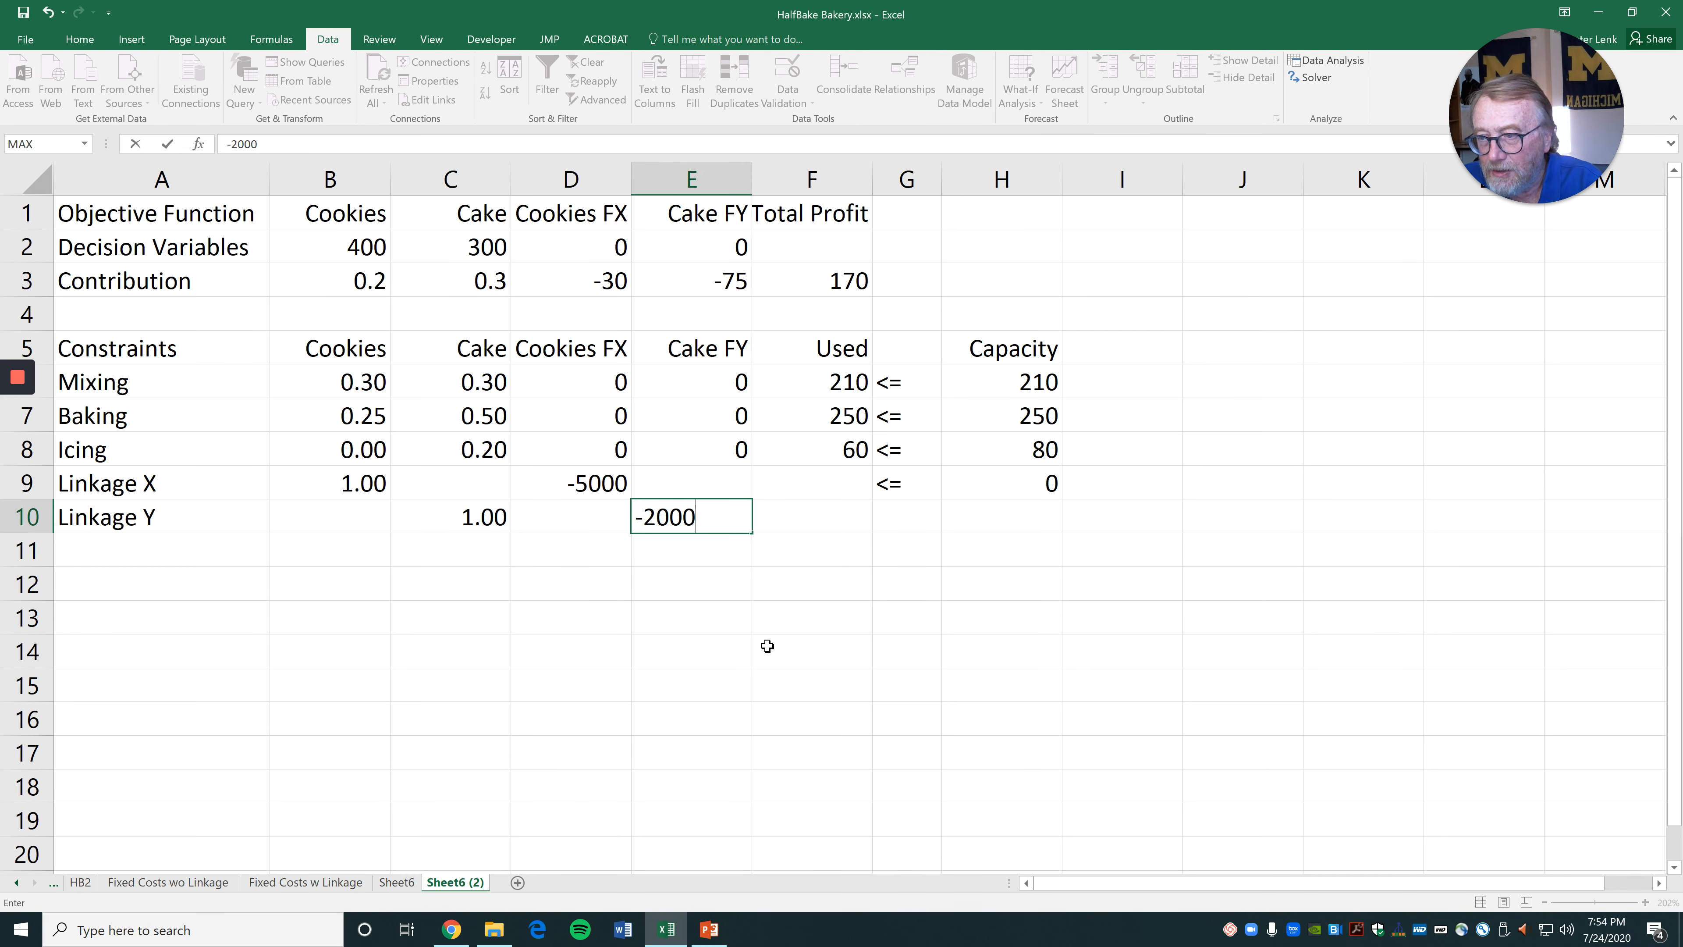
{"action": "key", "text": "Return"}
Complete the Linkage Y constraint with a <= sign in G10 and a capacity of 0 in H10, checking the signs in G6:G10
{"action": "left_click", "coordinate": [906, 515]}
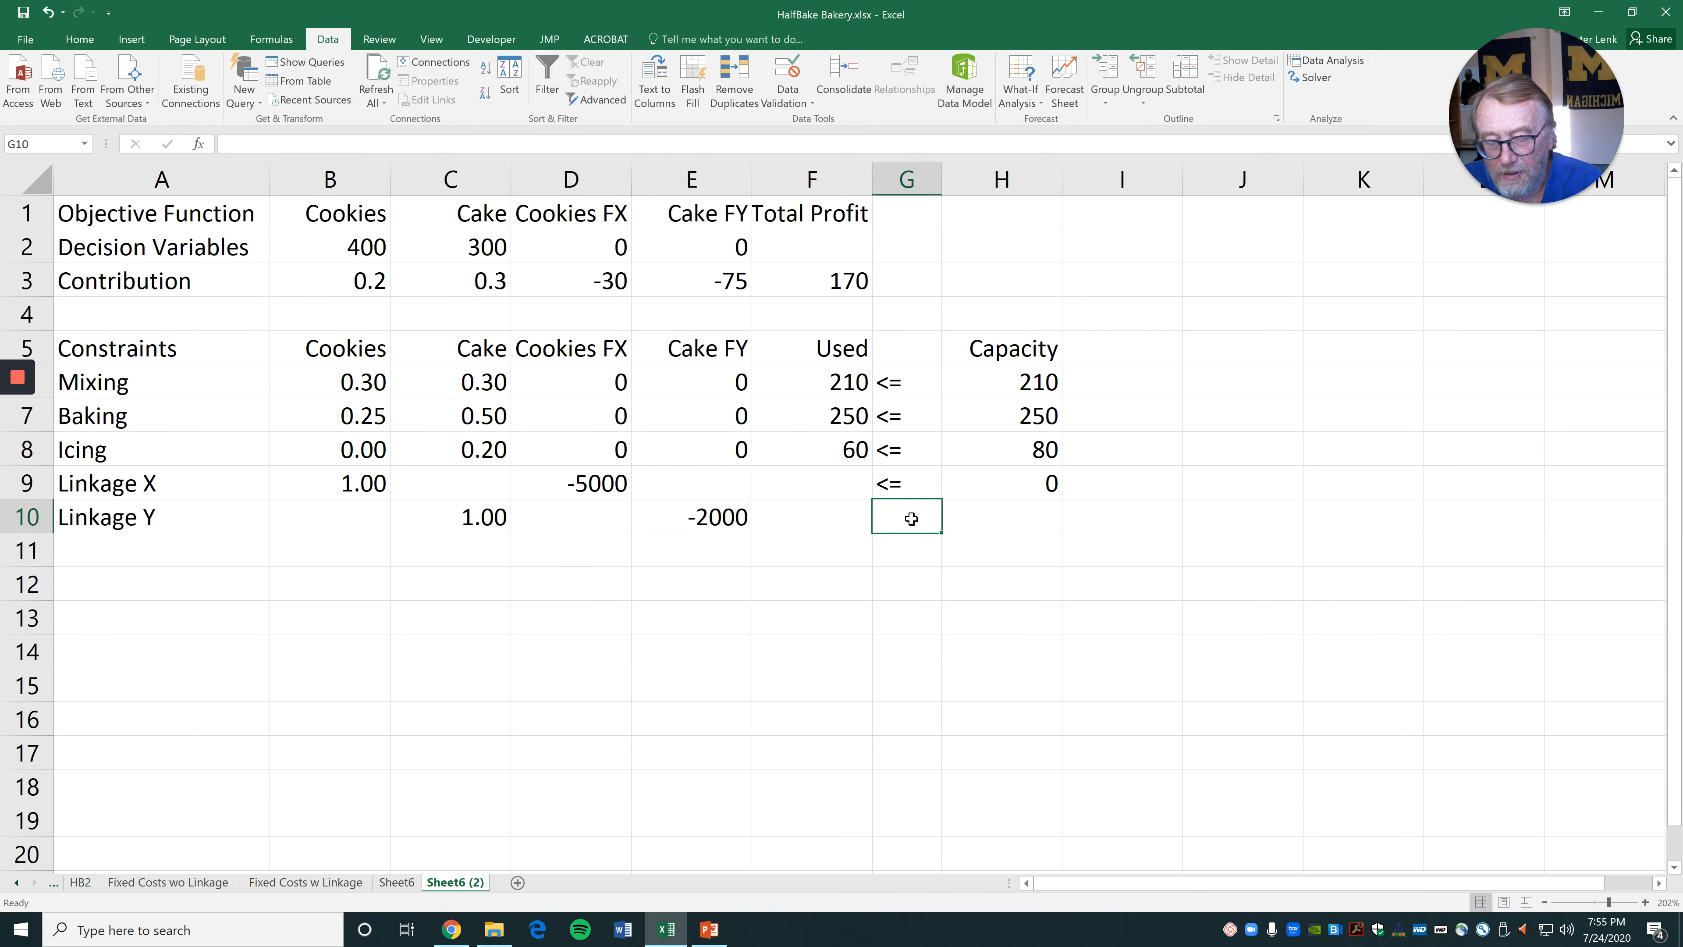
{"action": "type", "text": "<"}
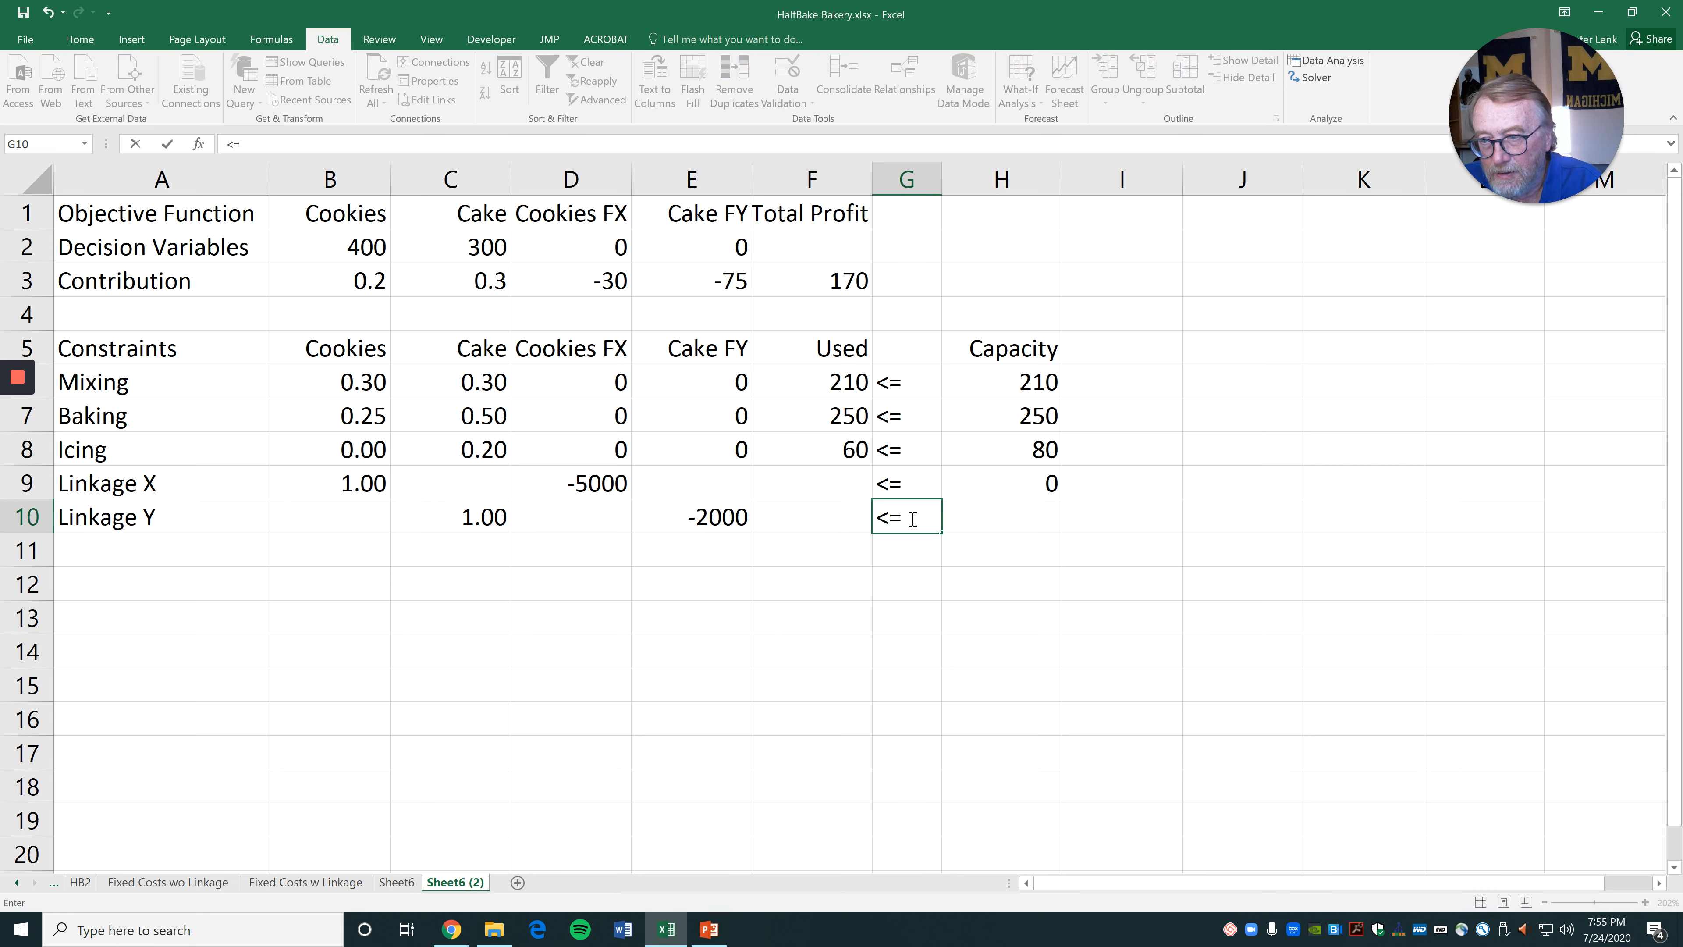
{"action": "type", "text": "="}
{"action": "left_click", "coordinate": [1001, 528]}
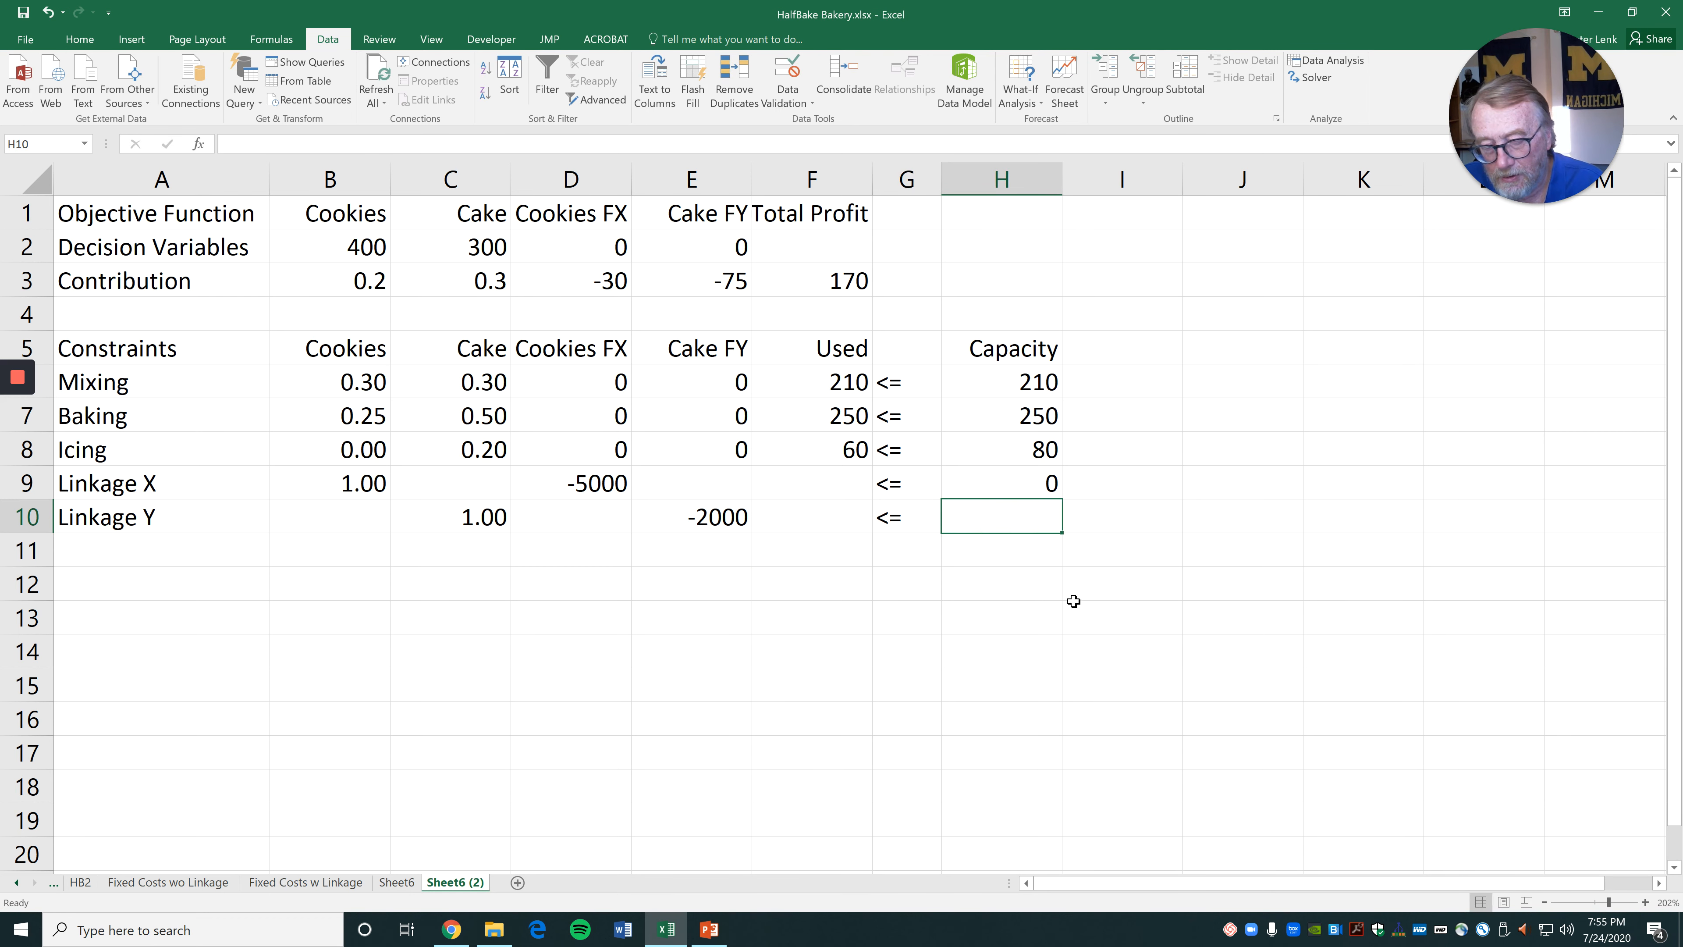
{"action": "type", "text": "0"}
{"action": "key", "text": "Return"}
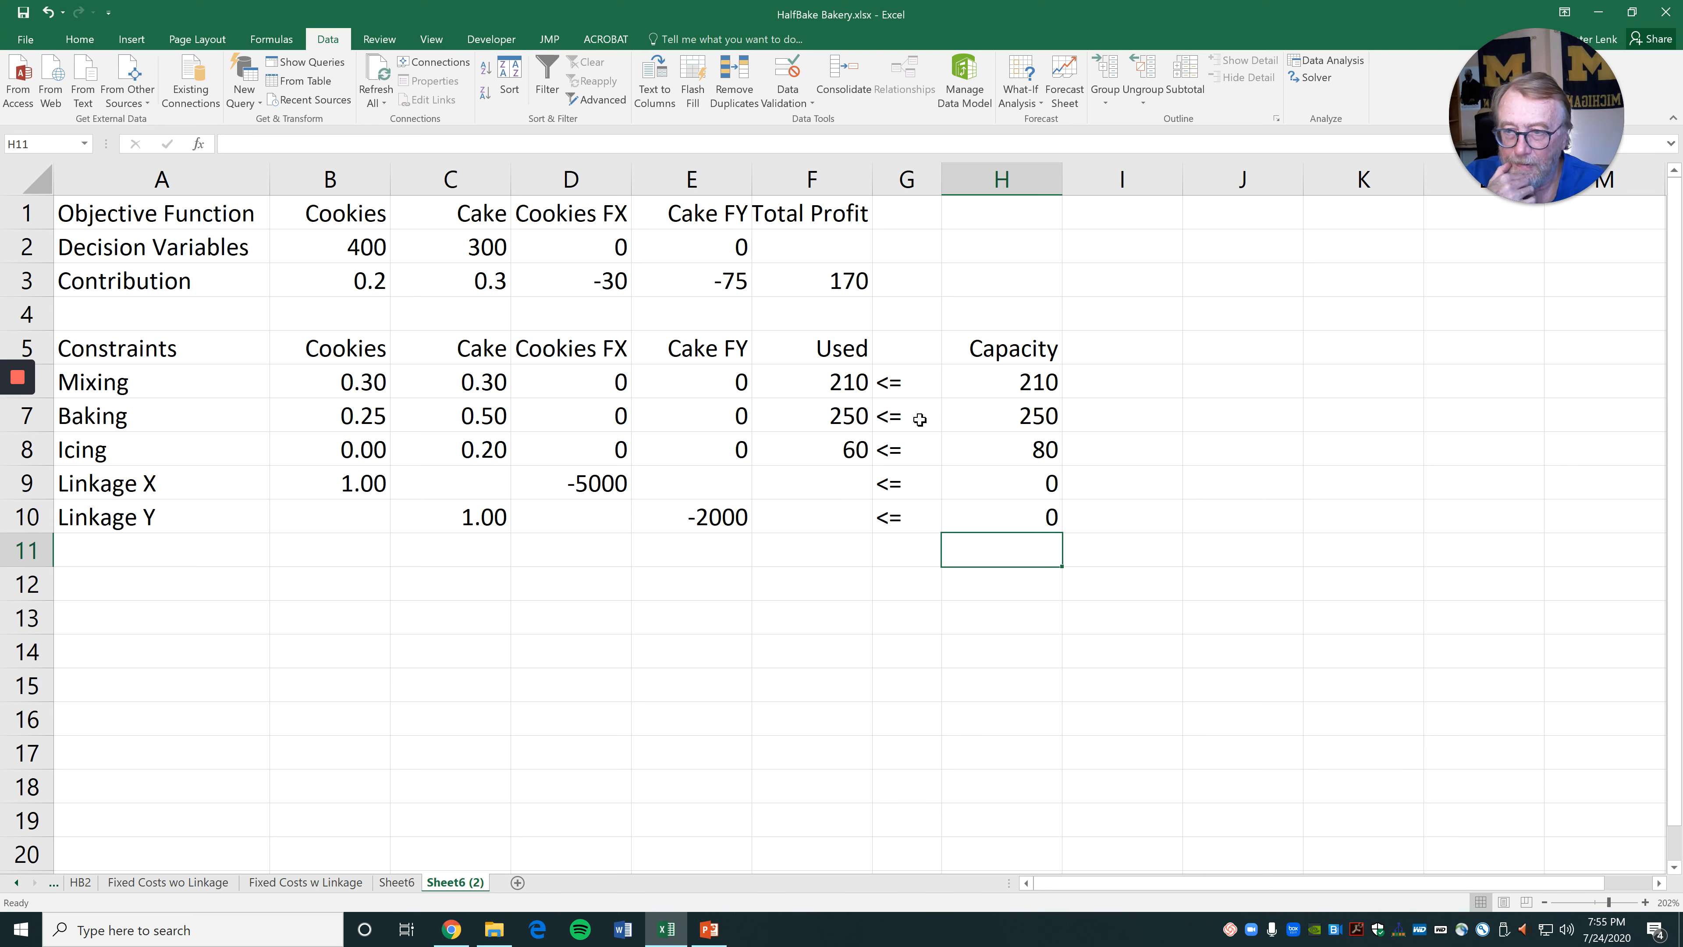
{"action": "left_click_drag", "start_coordinate": [913, 376], "coordinate": [911, 521]}
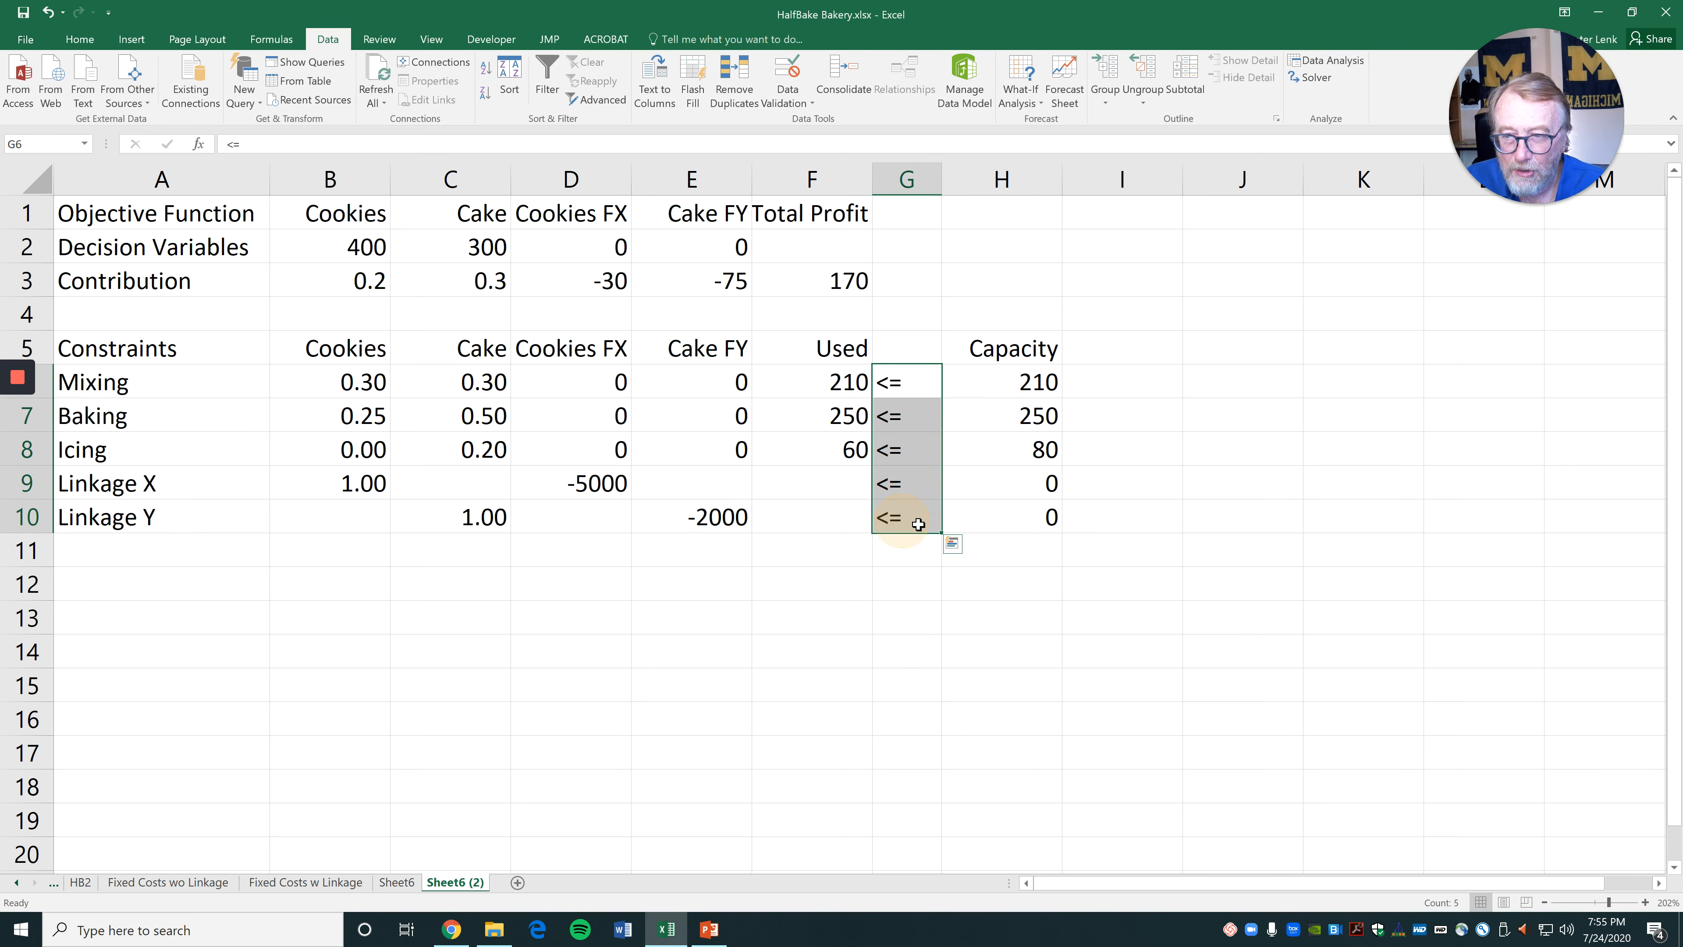
{"action": "left_click", "coordinate": [1253, 548]}
Copy the SUMPRODUCT formula from F3 into the Used cells F9:F10 and check the references in F10
{"action": "left_click", "coordinate": [845, 270]}
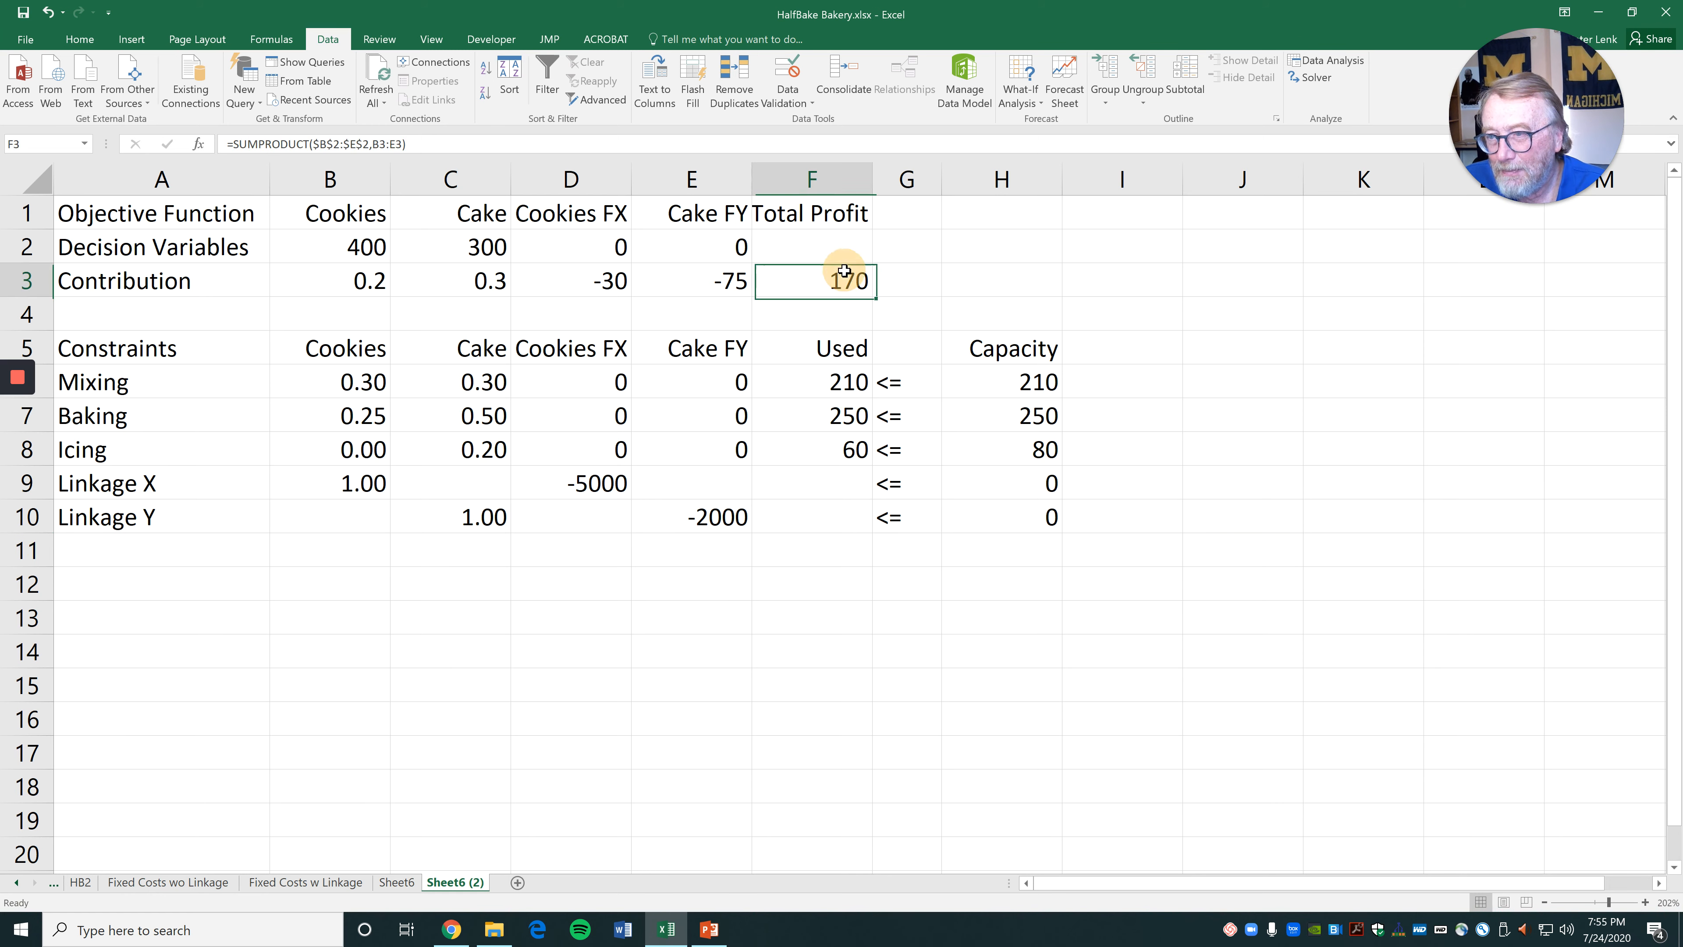
{"action": "key", "text": "ctrl+c"}
{"action": "left_click_drag", "start_coordinate": [843, 476], "coordinate": [844, 519]}
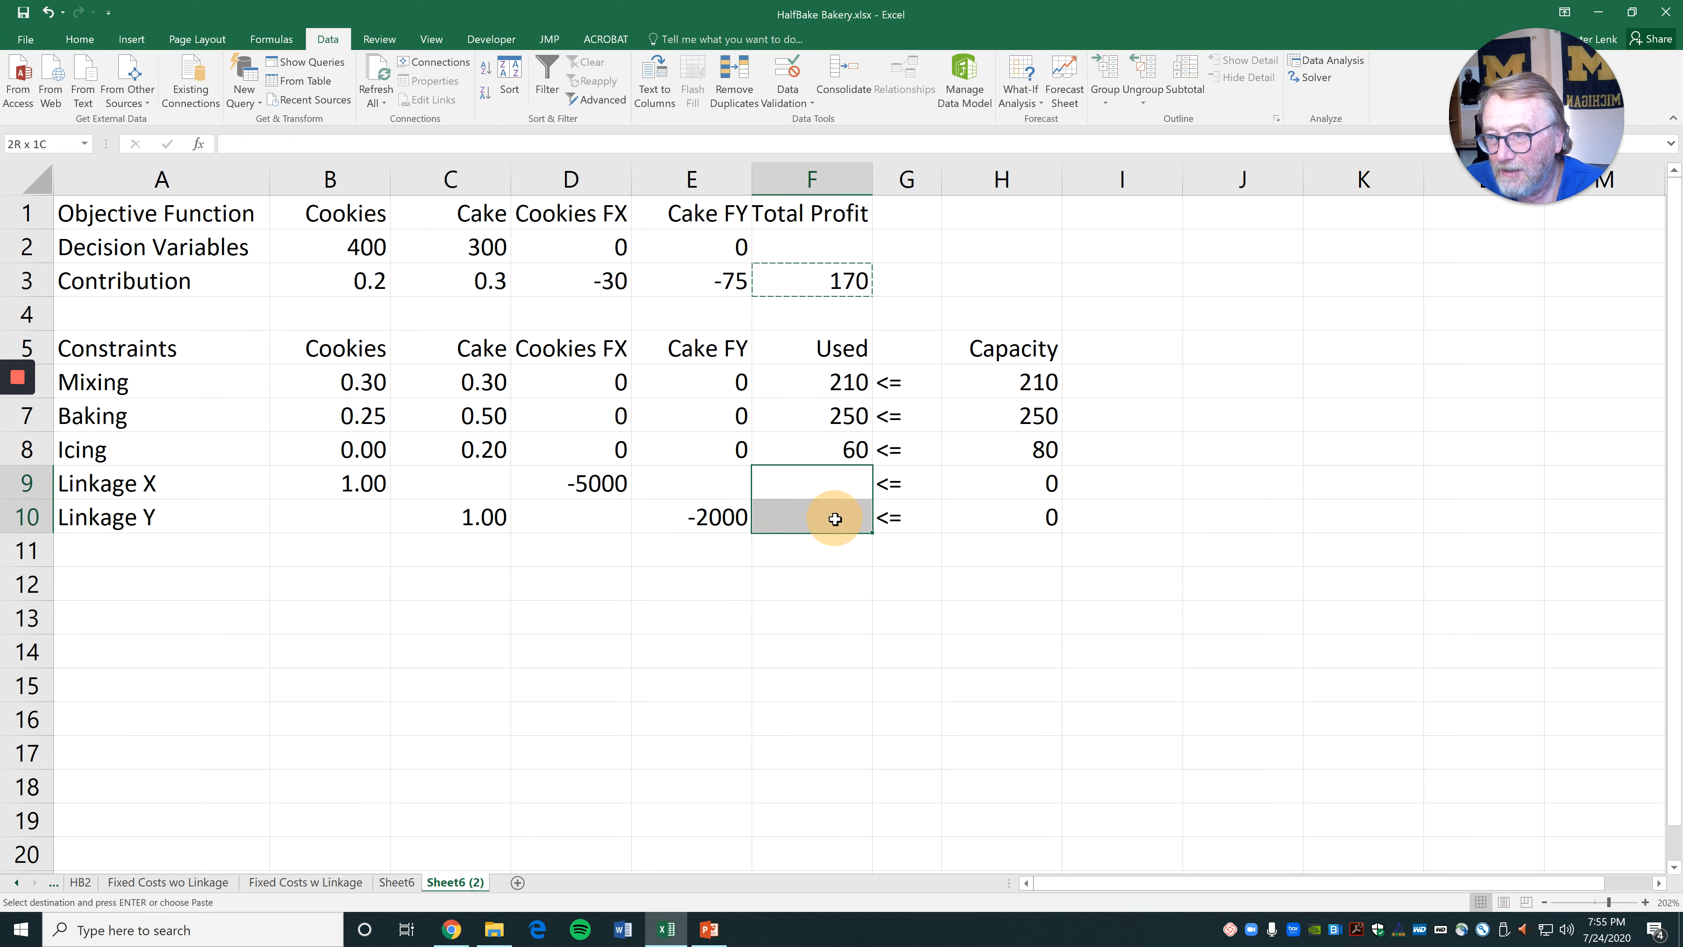
{"action": "key", "text": "ctrl+v"}
{"action": "left_click", "coordinate": [849, 520]}
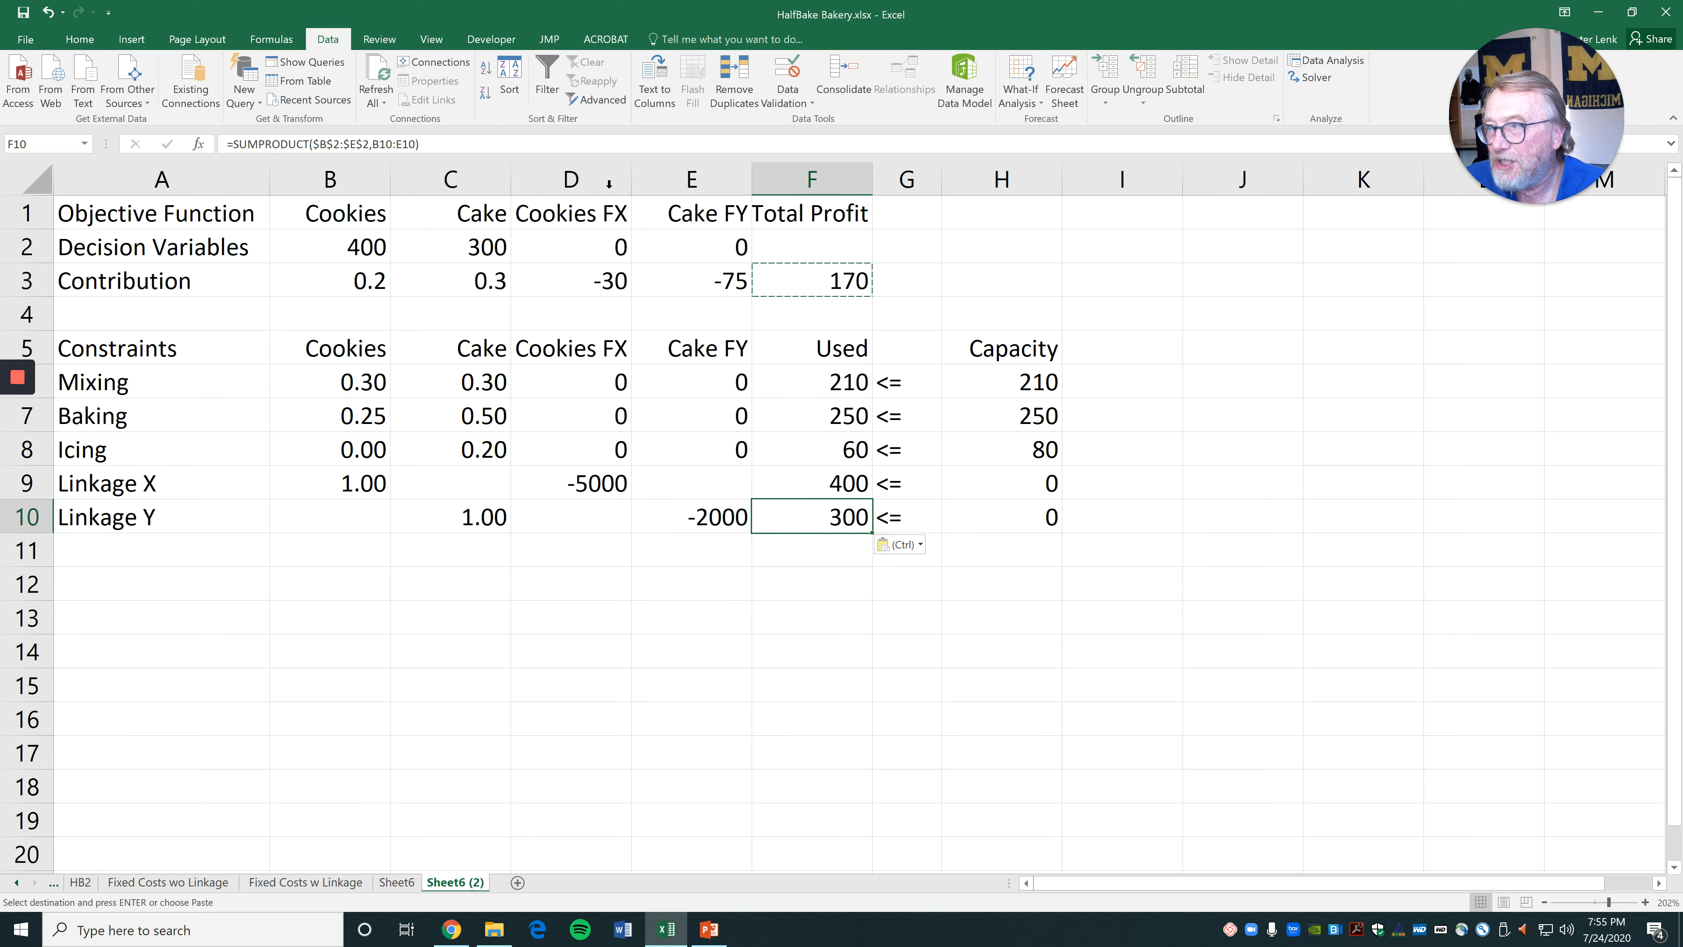
{"action": "left_click", "coordinate": [461, 147]}
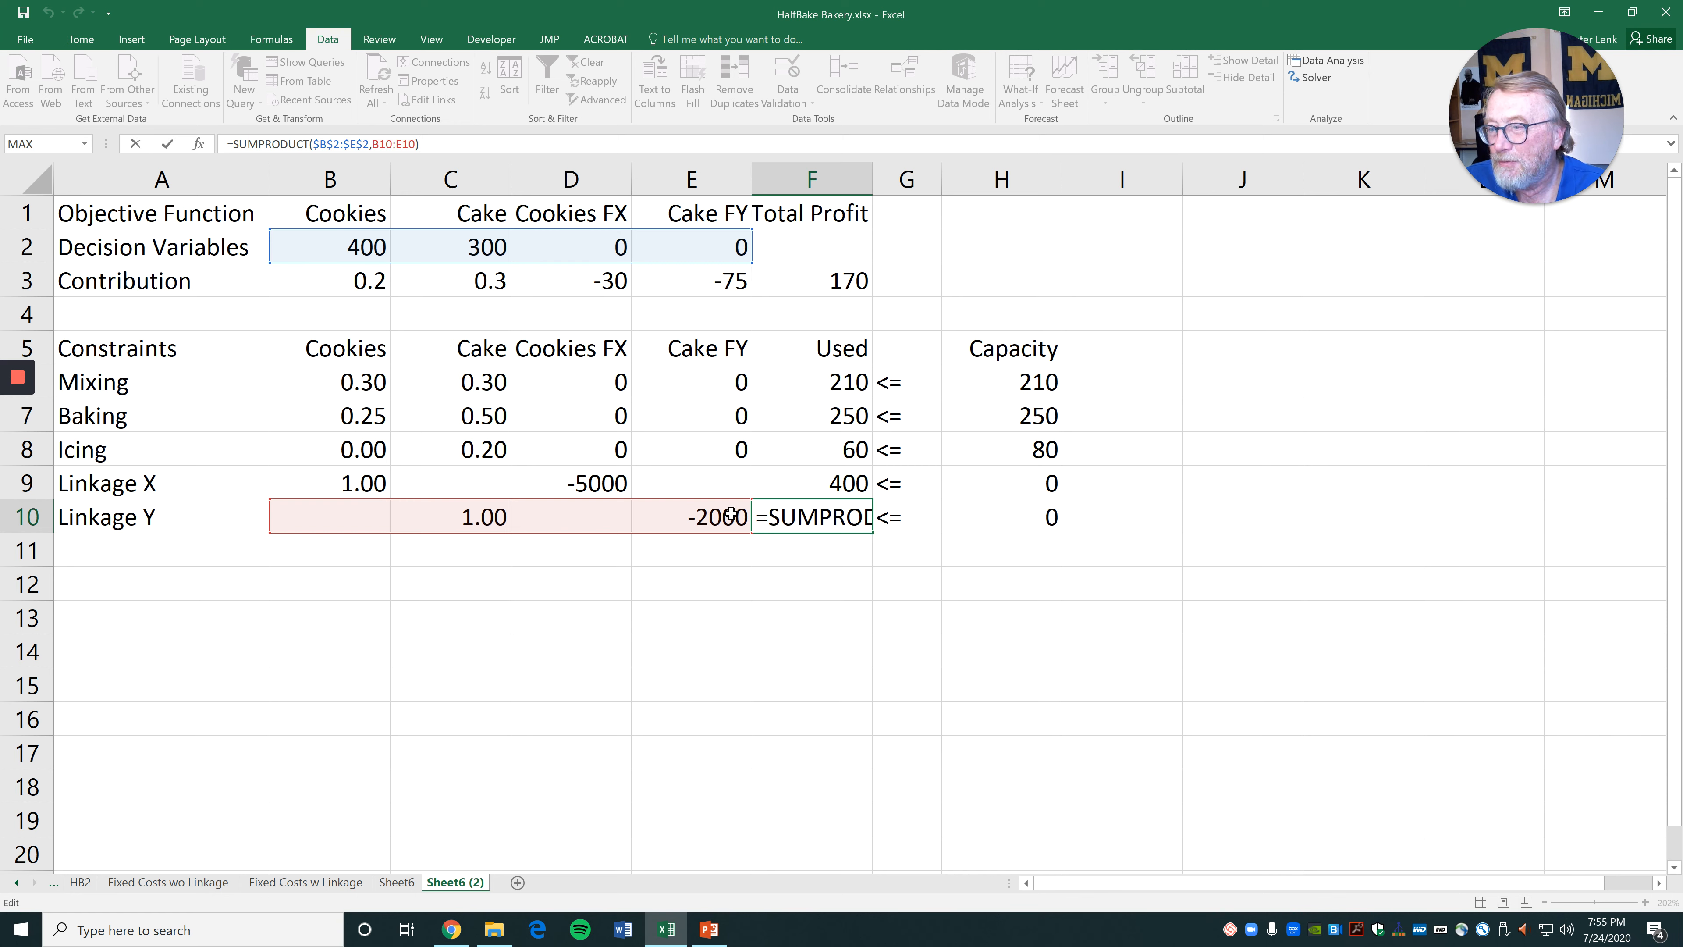
{"action": "key", "text": "Return"}
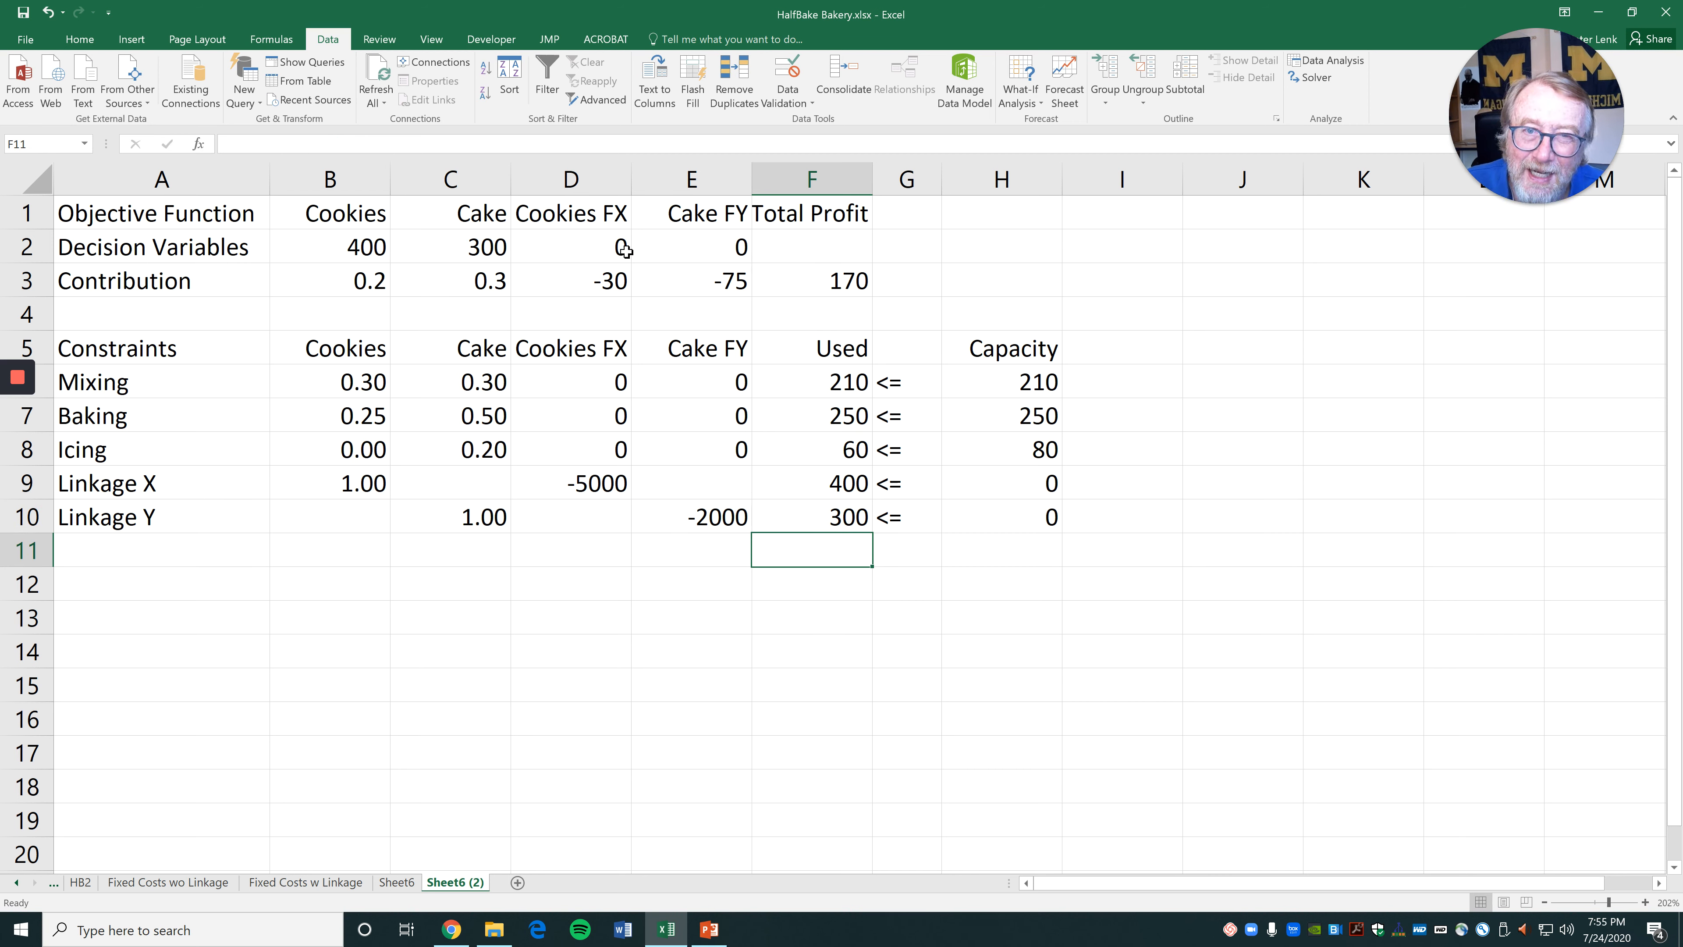
Try a Cookies quantity of 10 in B2 to test the linkage constraint
{"action": "left_click", "coordinate": [368, 247]}
{"action": "type", "text": "10"}
{"action": "key", "text": "Return"}
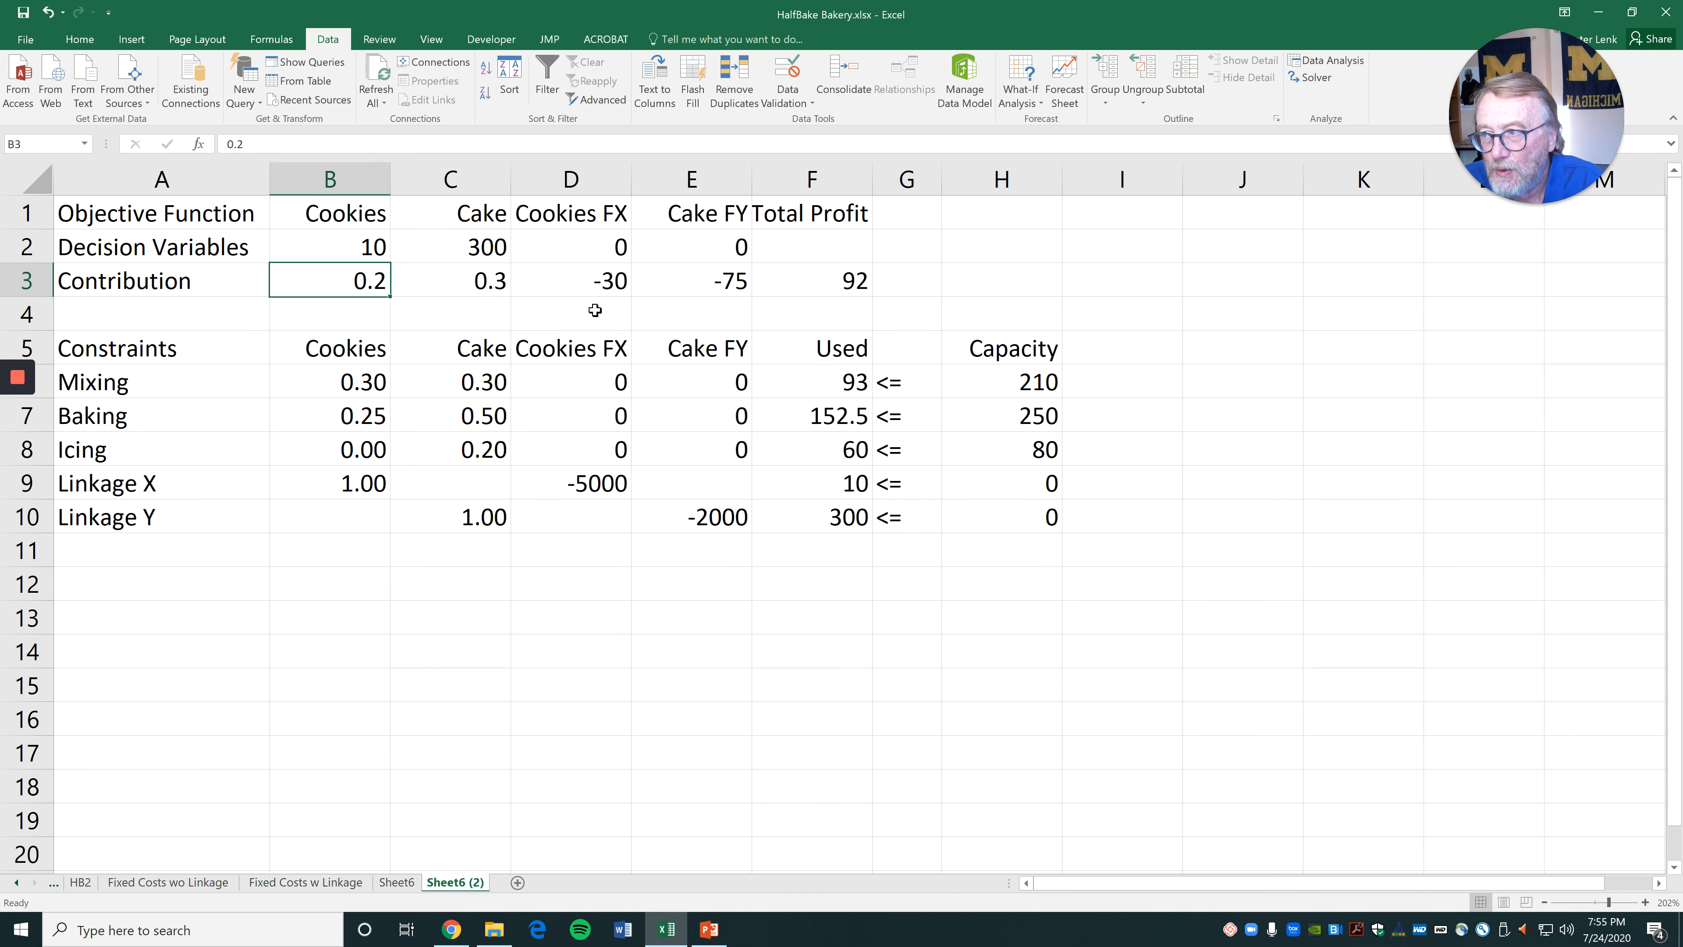
Set the Cookies and Cake decision variables in B2 and C2 to 0
{"action": "left_click", "coordinate": [369, 246]}
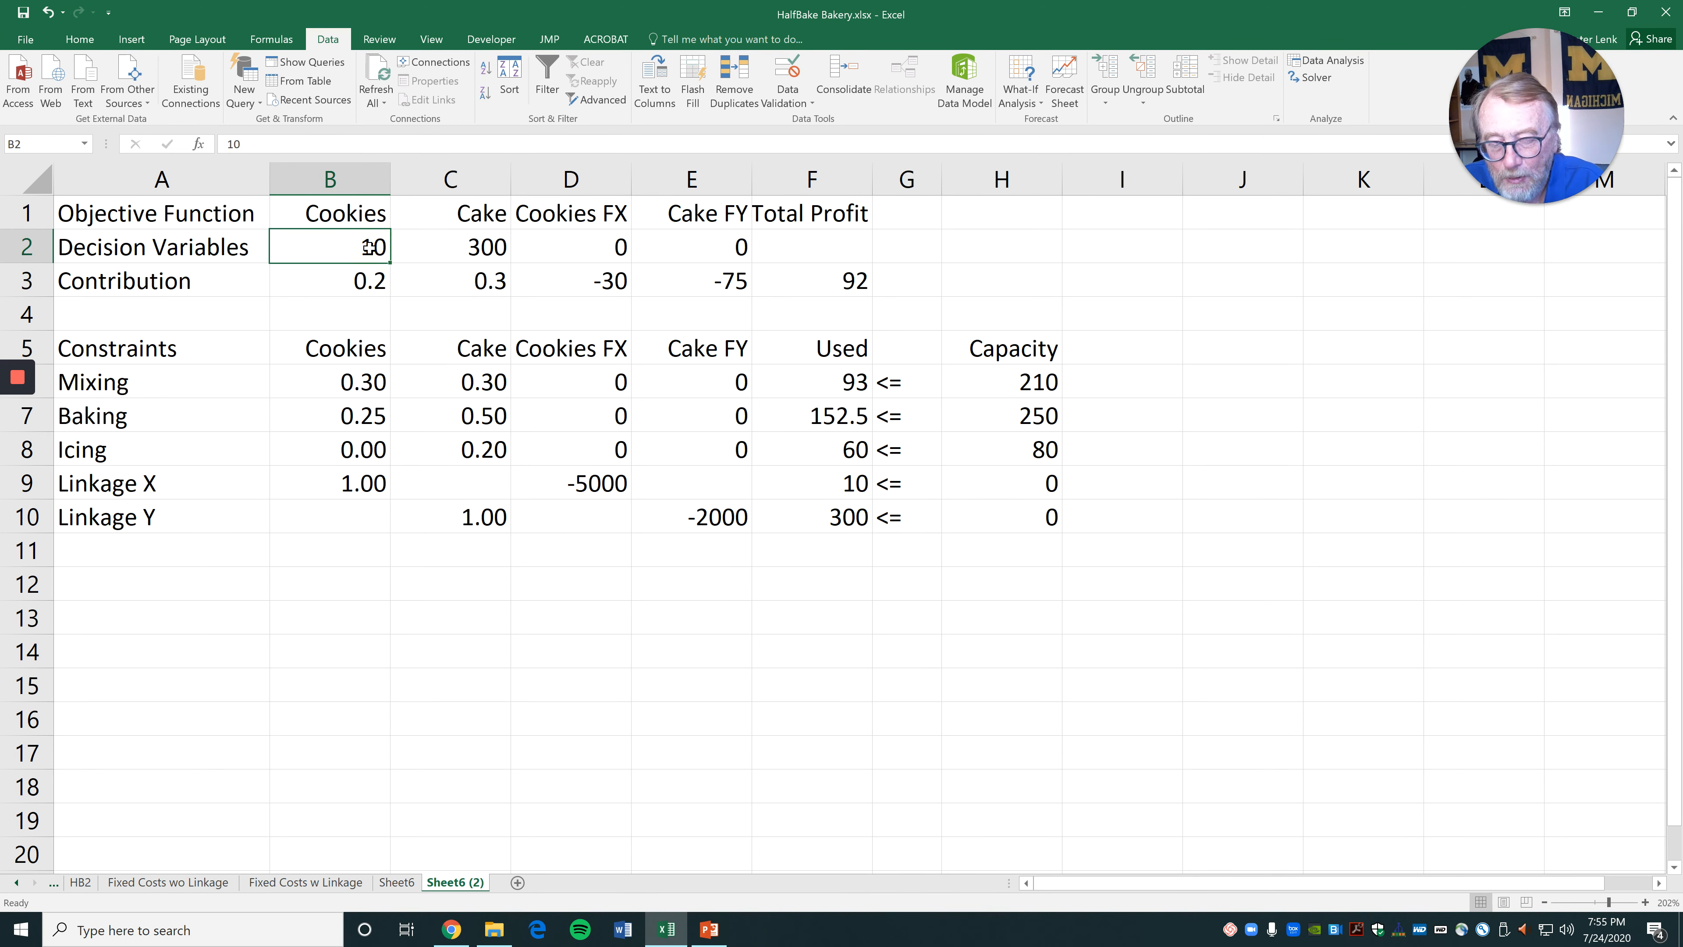
{"action": "type", "text": "0"}
{"action": "key", "text": "Return"}
{"action": "left_click", "coordinate": [452, 245]}
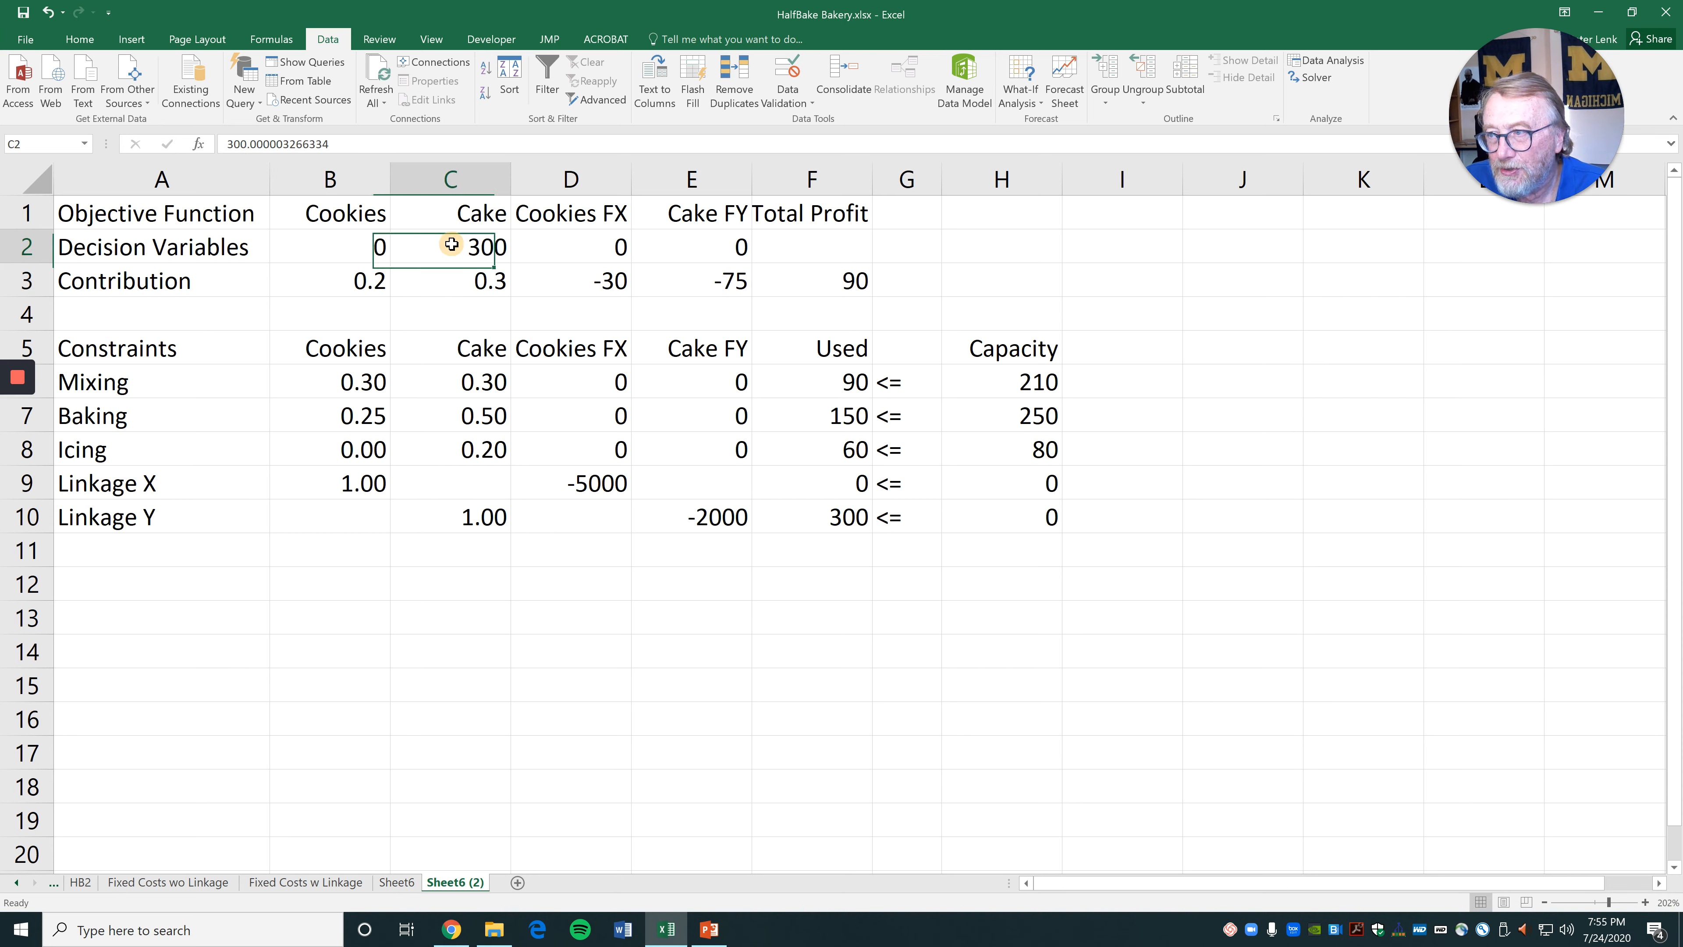
{"action": "type", "text": "0"}
{"action": "key", "text": "Return"}
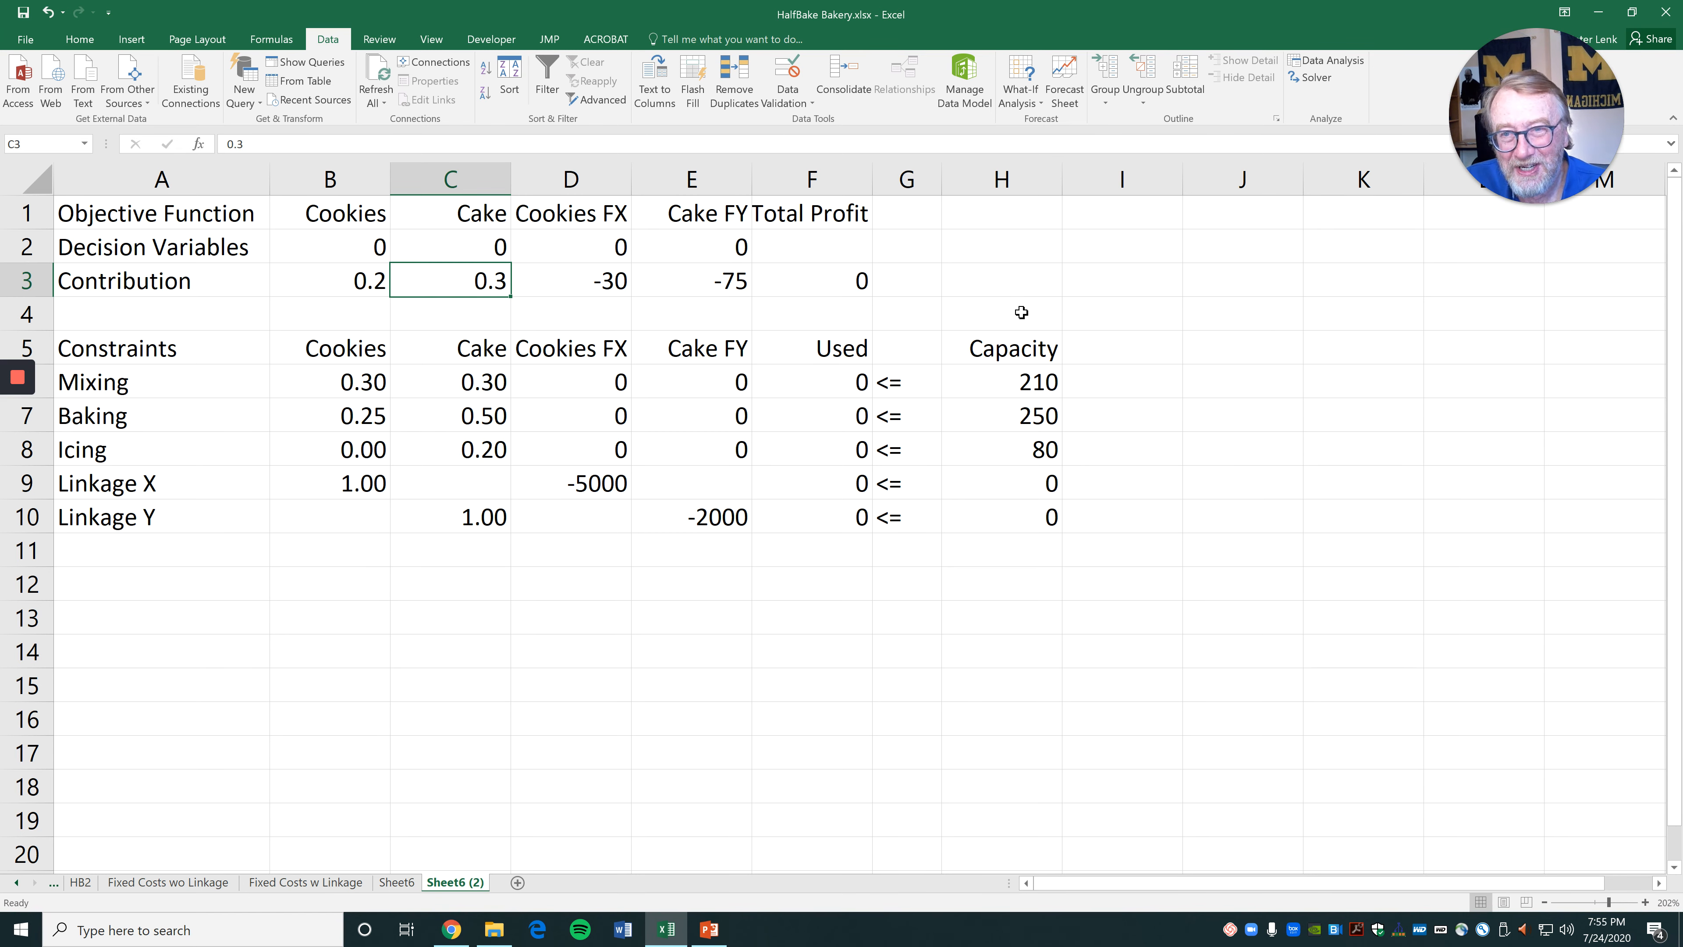
Try a Cake quantity of 1 in C2 and inspect the Total Profit formula in F3
{"action": "left_click", "coordinate": [461, 240]}
{"action": "type", "text": "1"}
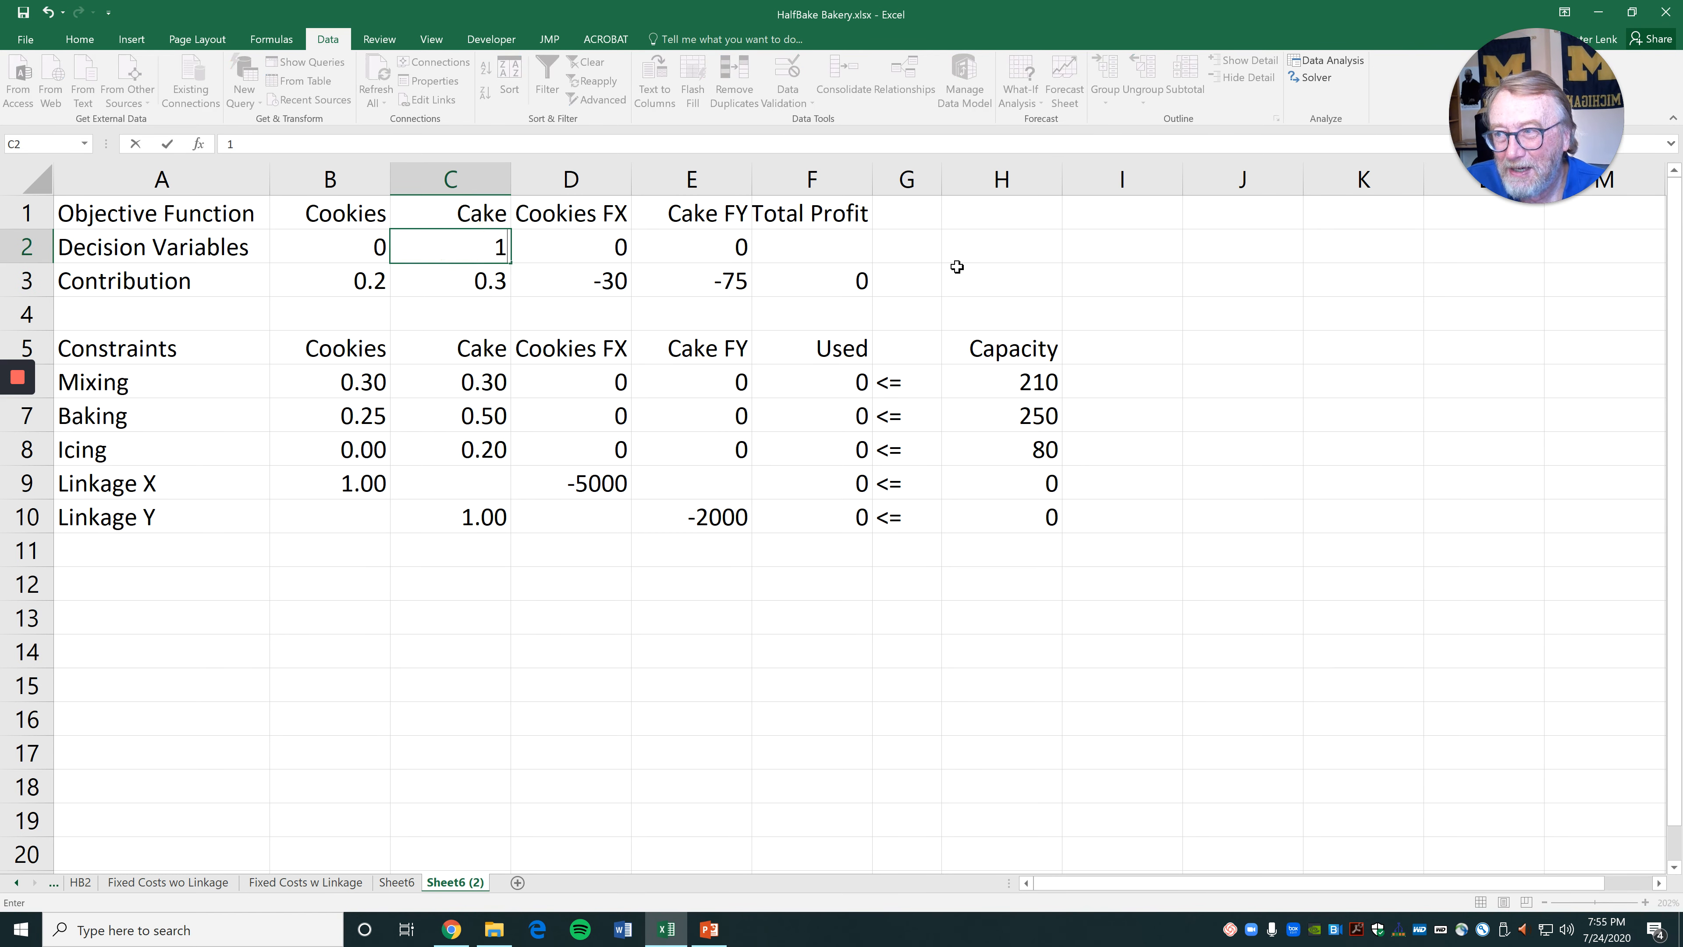
{"action": "left_click", "coordinate": [1011, 256]}
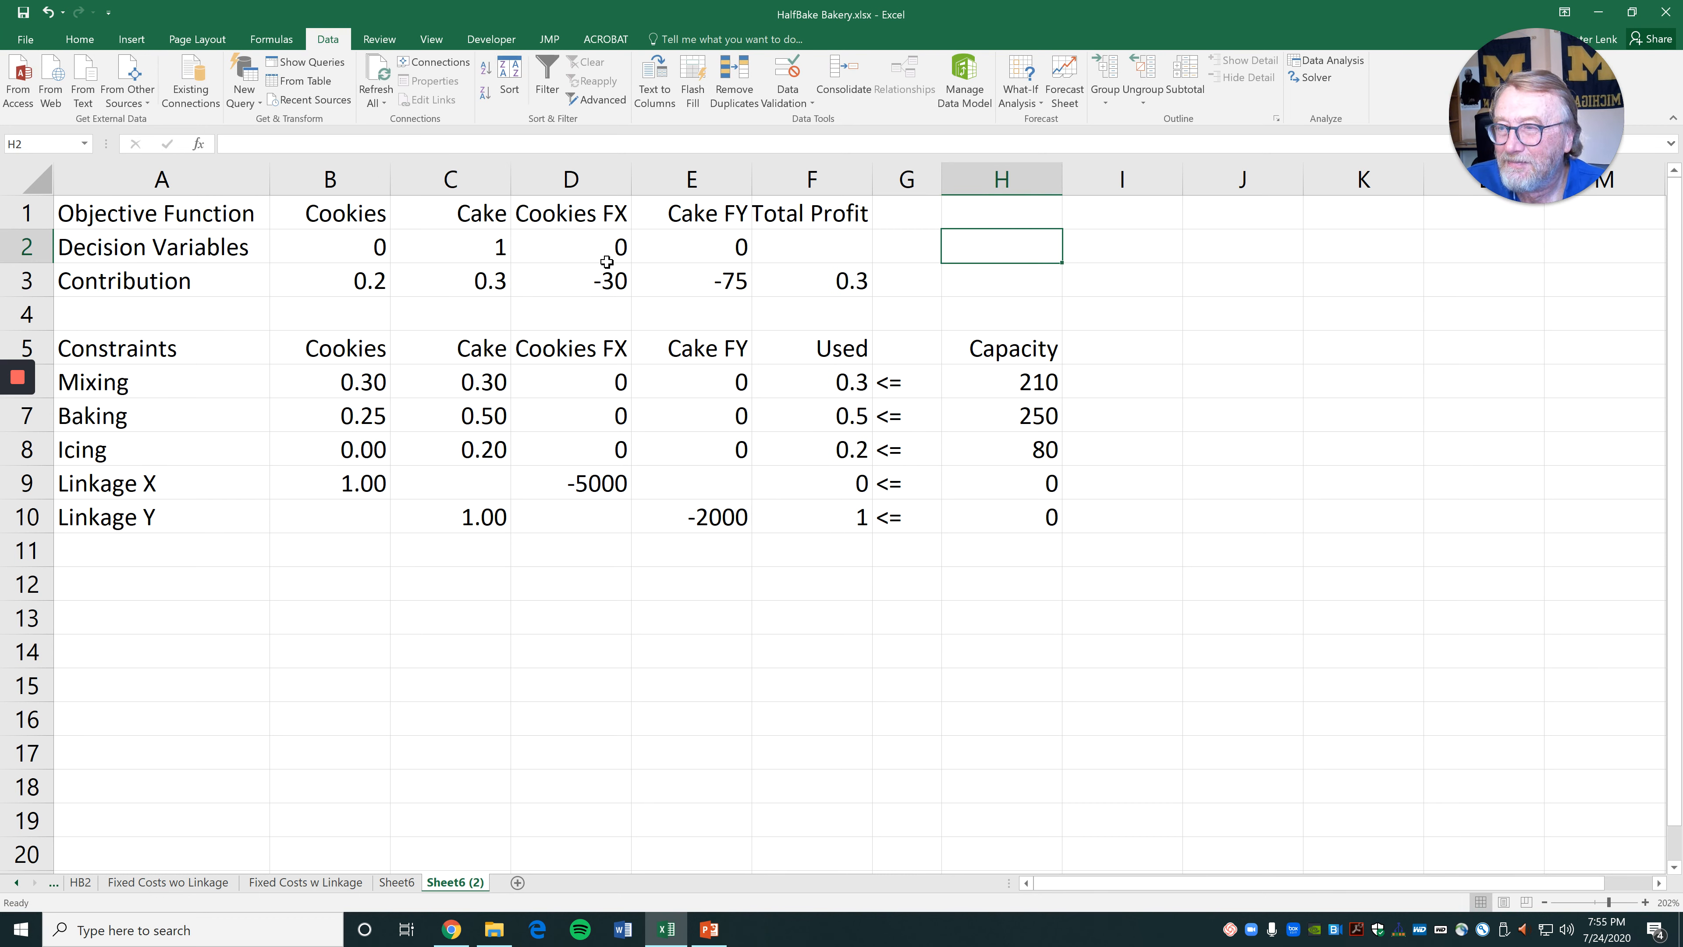
{"action": "left_click", "coordinate": [810, 273]}
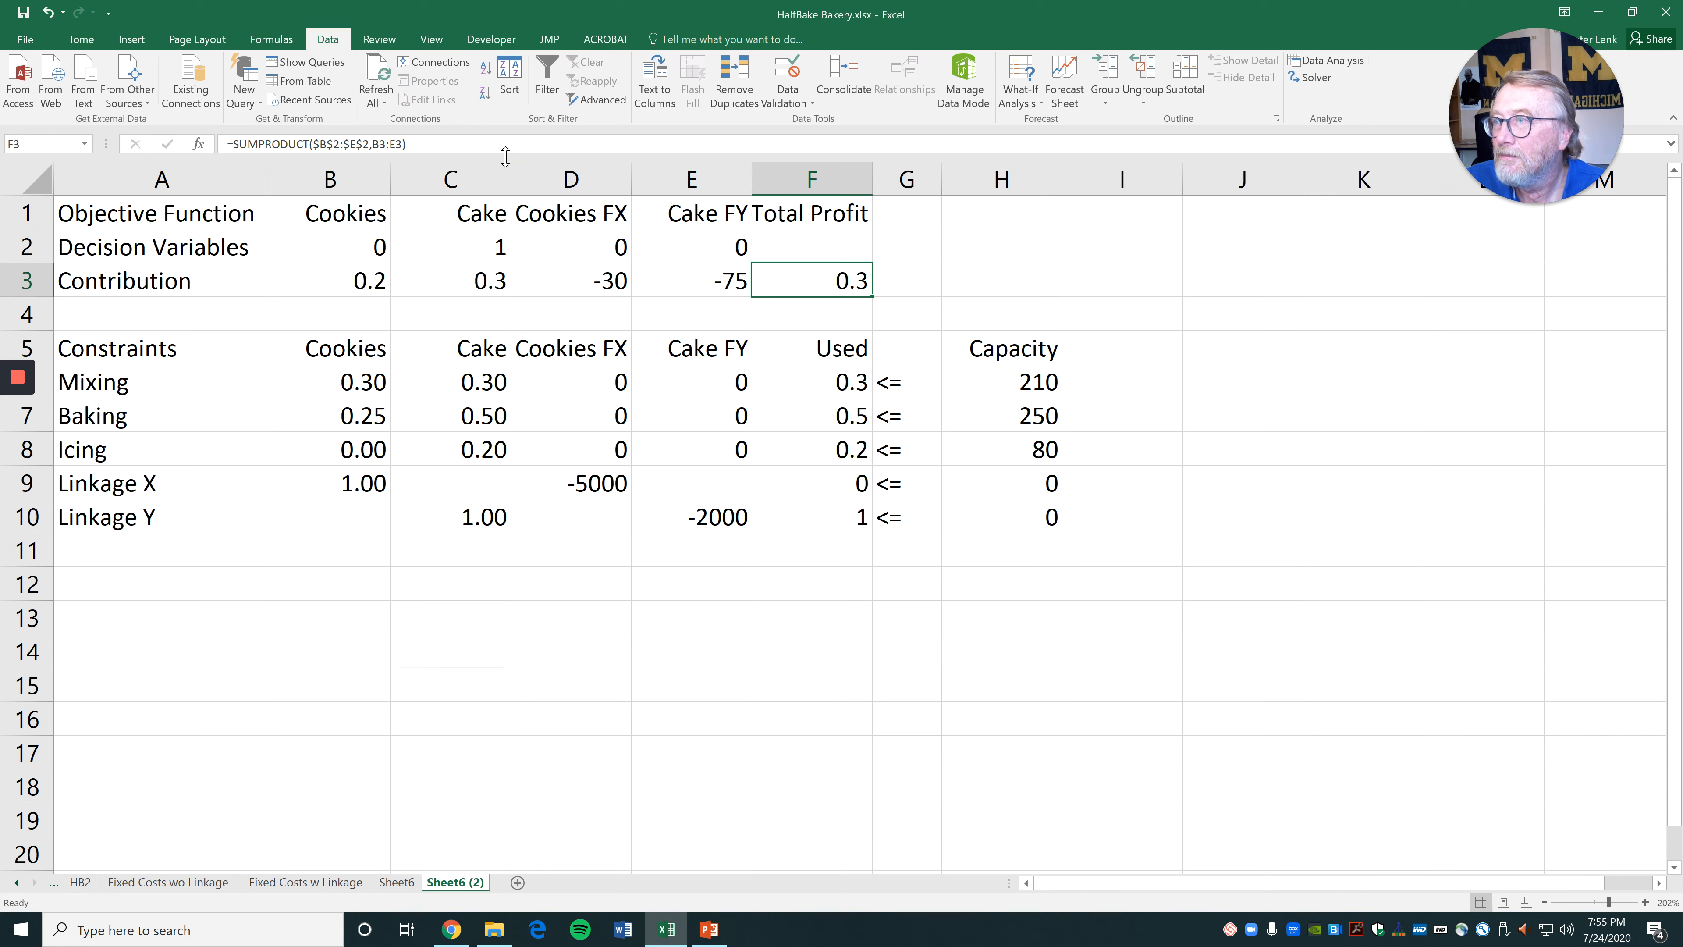
{"action": "left_click", "coordinate": [489, 143]}
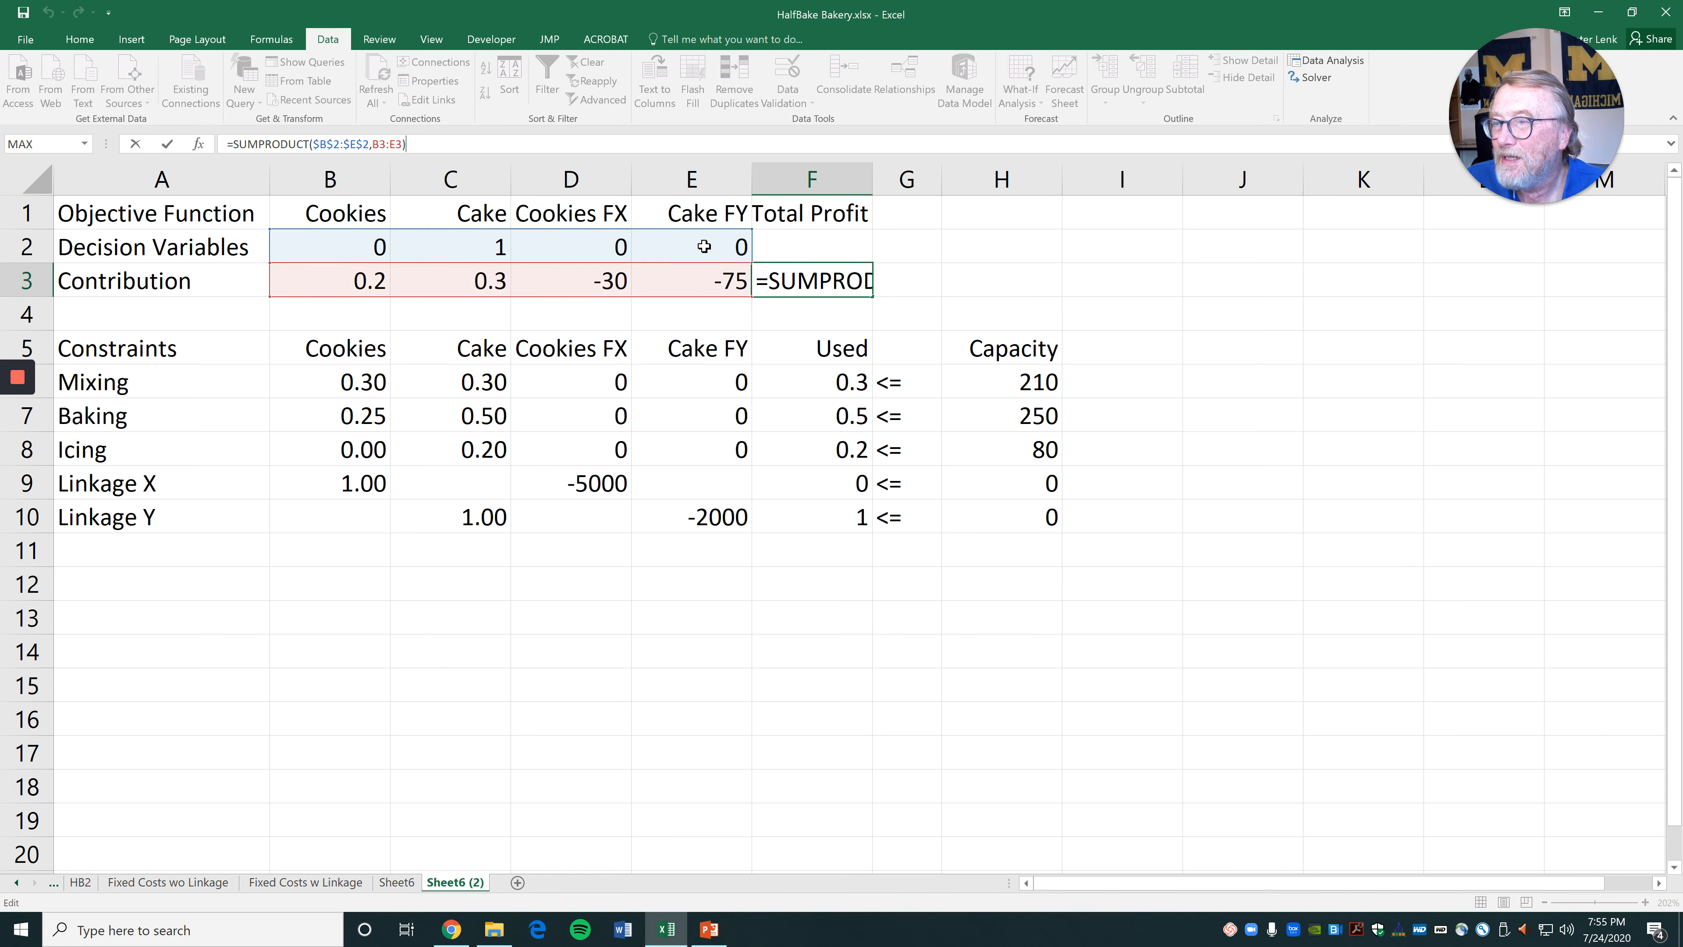
Try the Cake FY decision variable in E2 at 1 to test the Linkage Y constraint
{"action": "left_click", "coordinate": [684, 250]}
{"action": "type", "text": "1"}
{"action": "key", "text": "Return"}
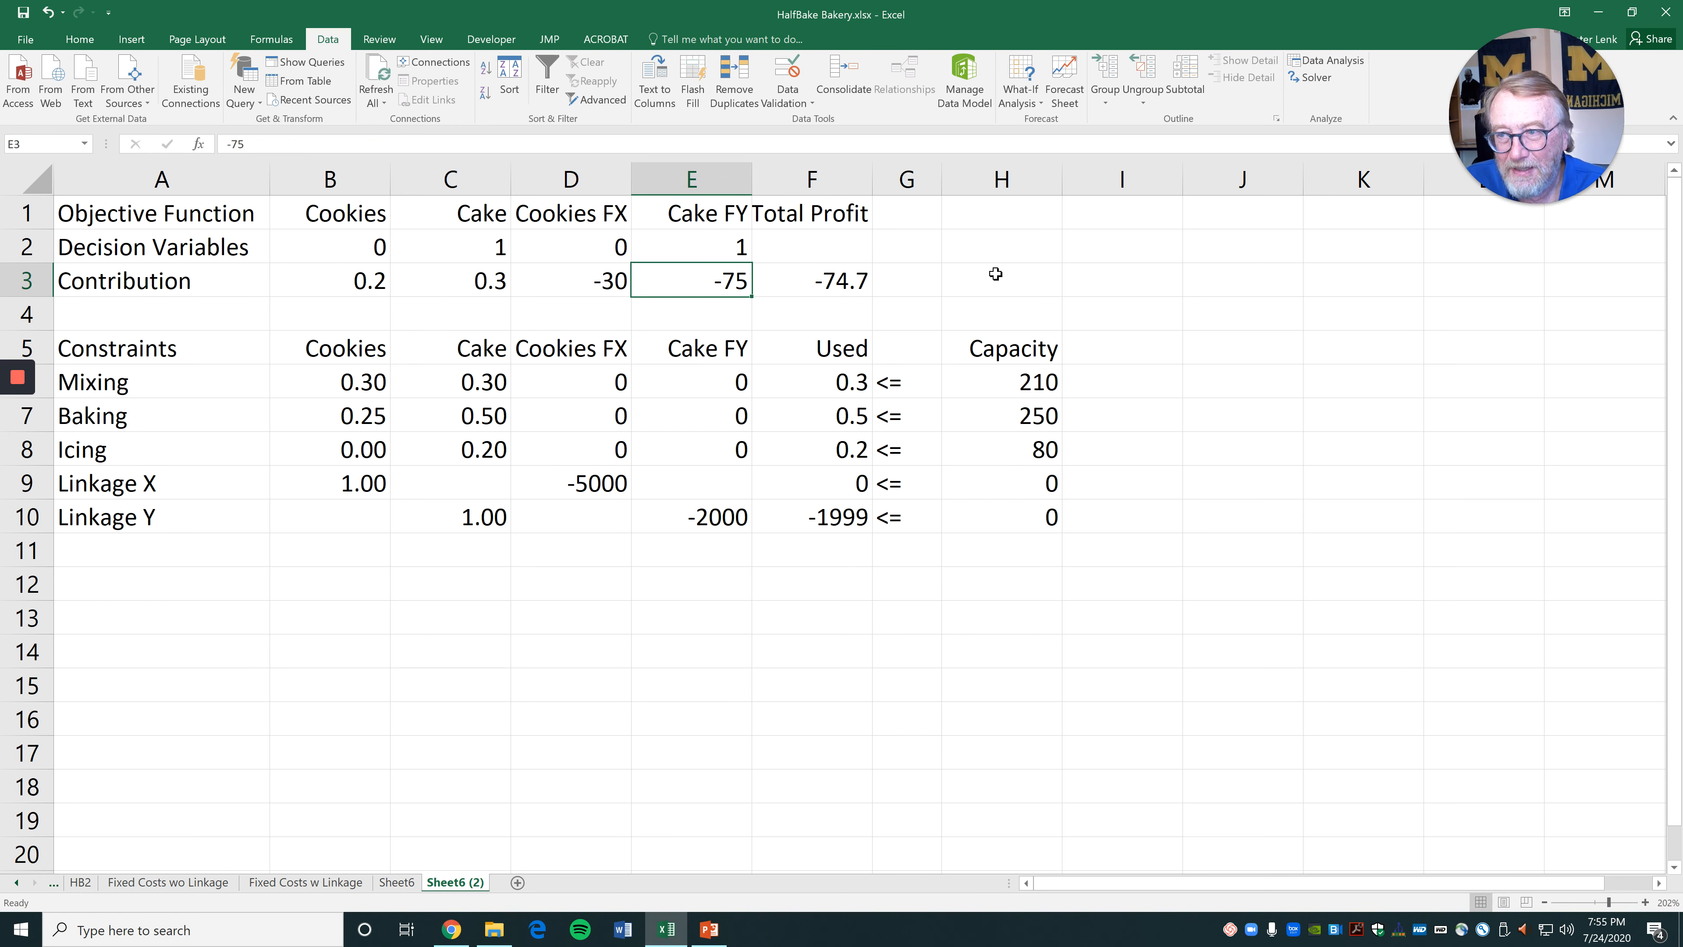
Reset the Cake FY variable in E2 and the Cake quantity in C2 to 0
{"action": "left_click", "coordinate": [734, 251]}
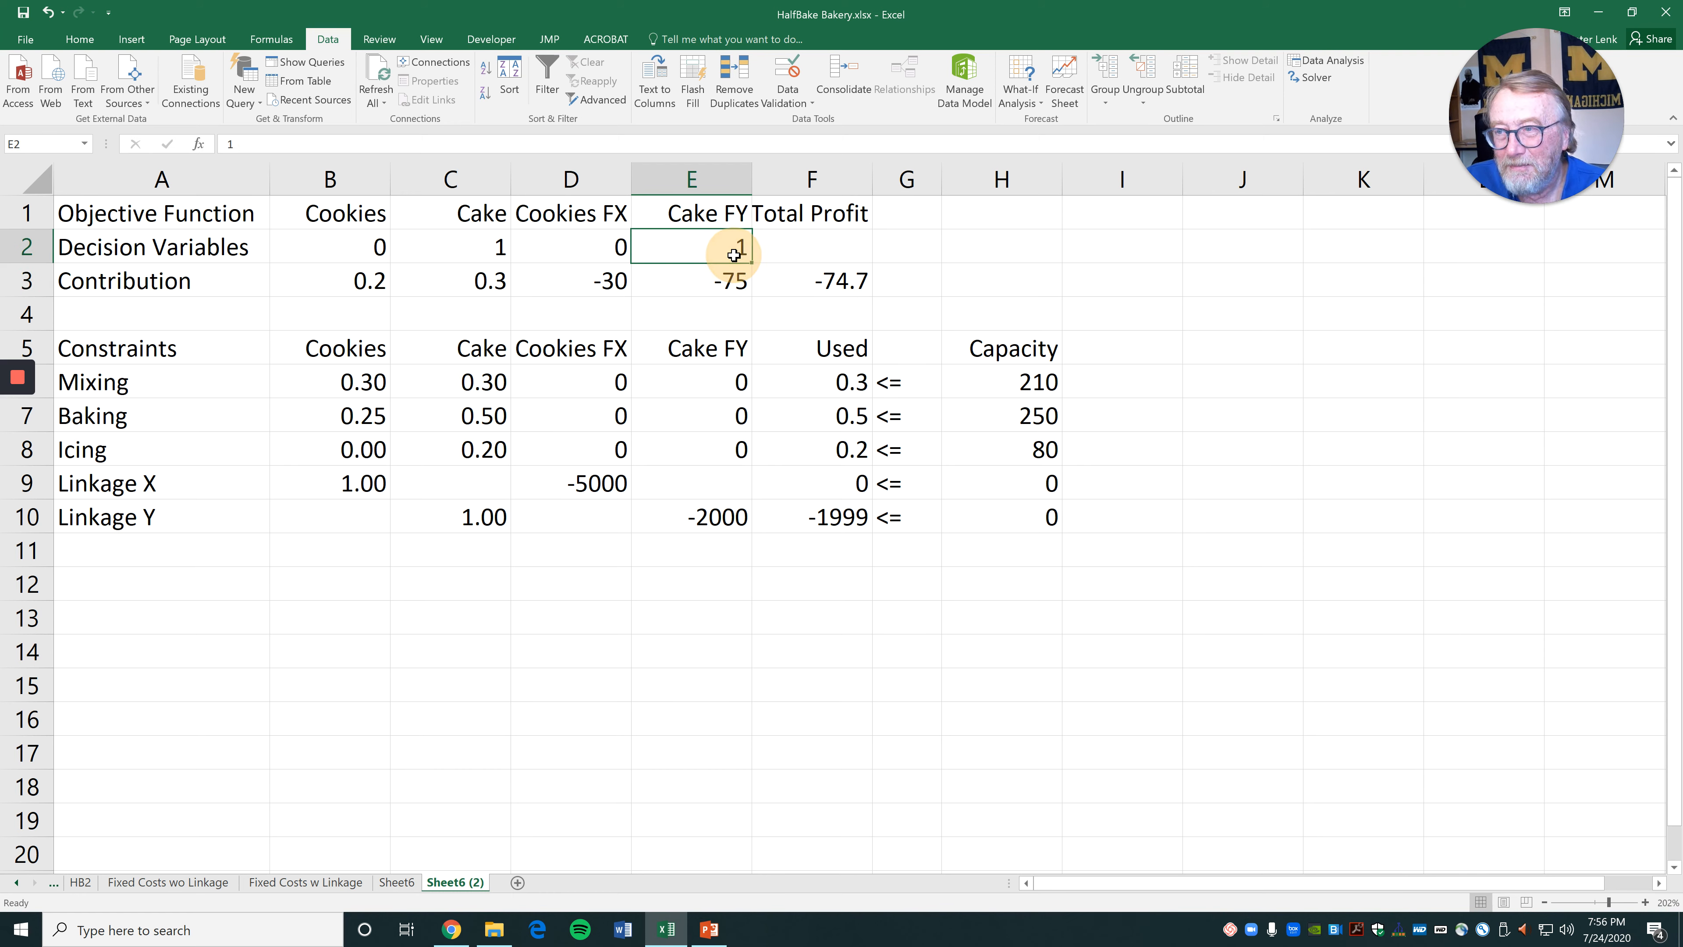
{"action": "type", "text": "0"}
{"action": "key", "text": "Return"}
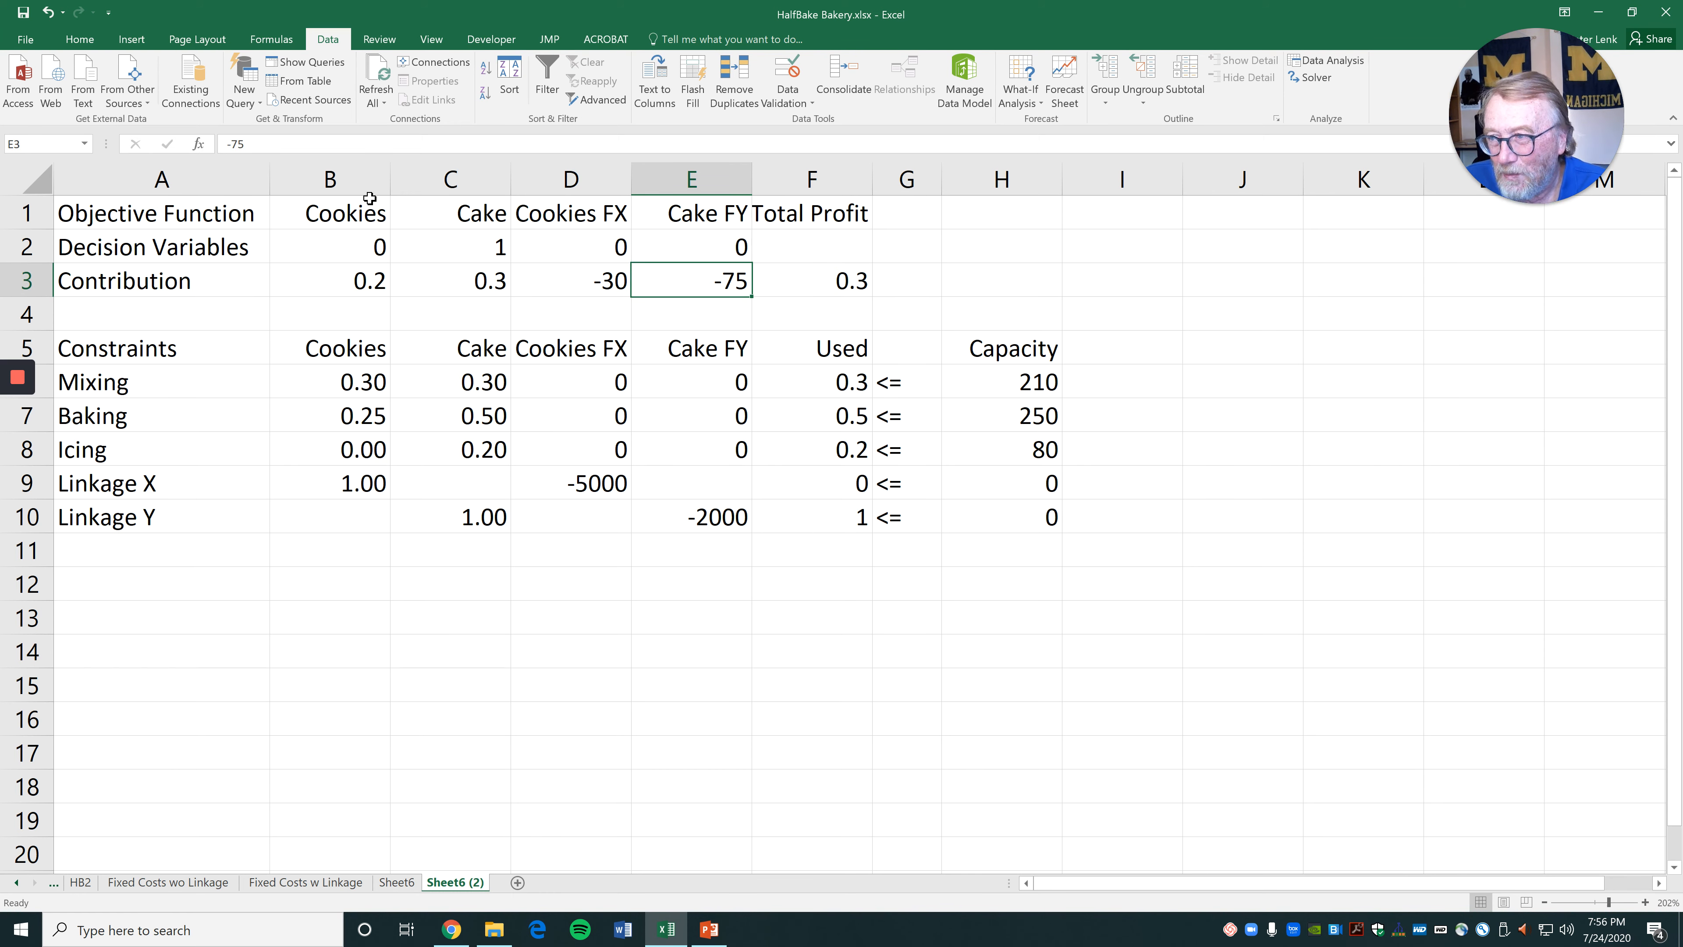
{"action": "left_click", "coordinate": [469, 239]}
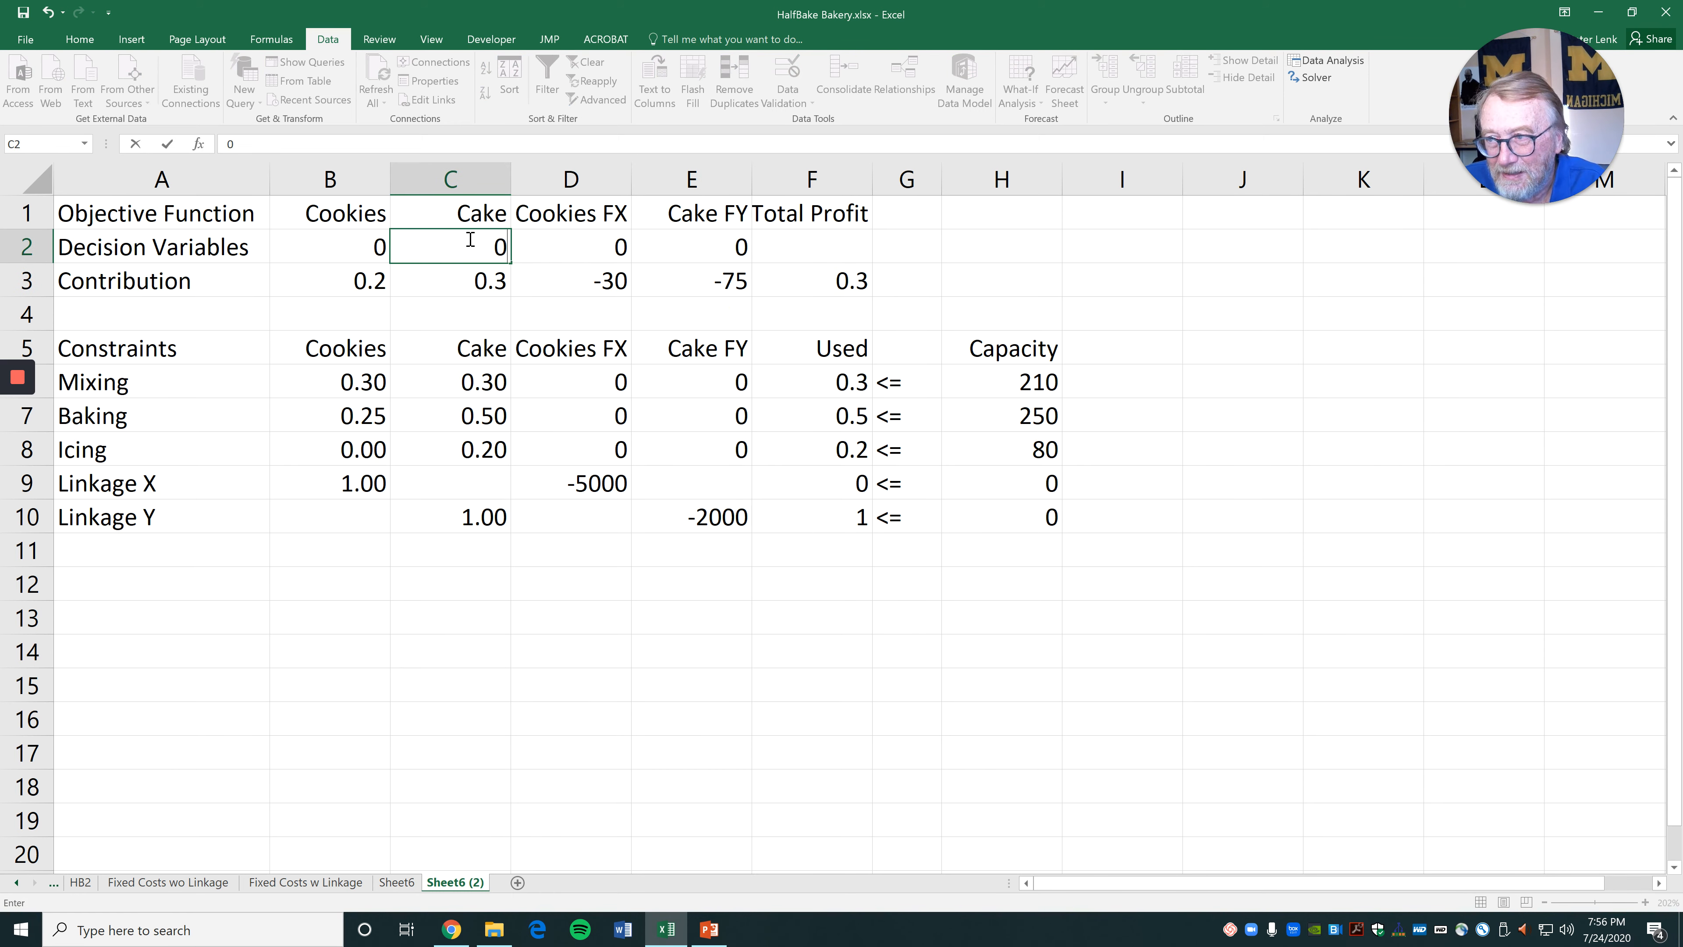
{"action": "type", "text": "0"}
{"action": "key", "text": "Return"}
{"action": "left_click", "coordinate": [1229, 346]}
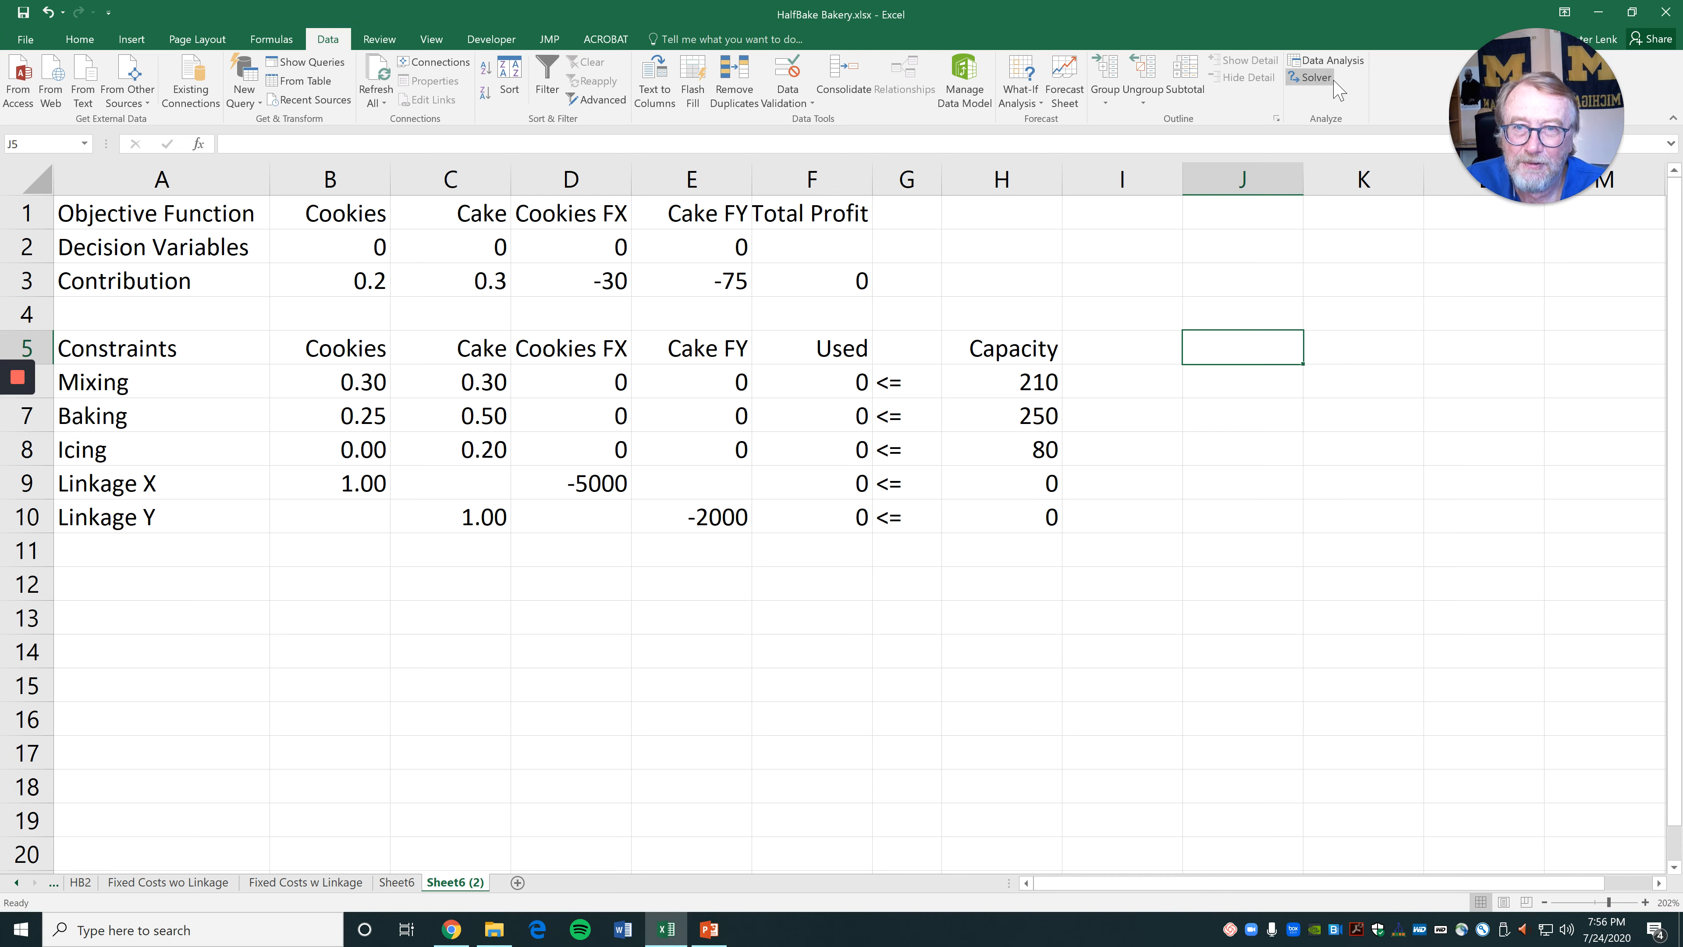
Add a Solver constraint requiring the linkage Used cells F9:F10 to be <= the capacities in H9:H10
{"action": "left_click", "coordinate": [1311, 77]}
{"action": "left_click_drag", "start_coordinate": [1358, 255], "coordinate": [1362, 269]}
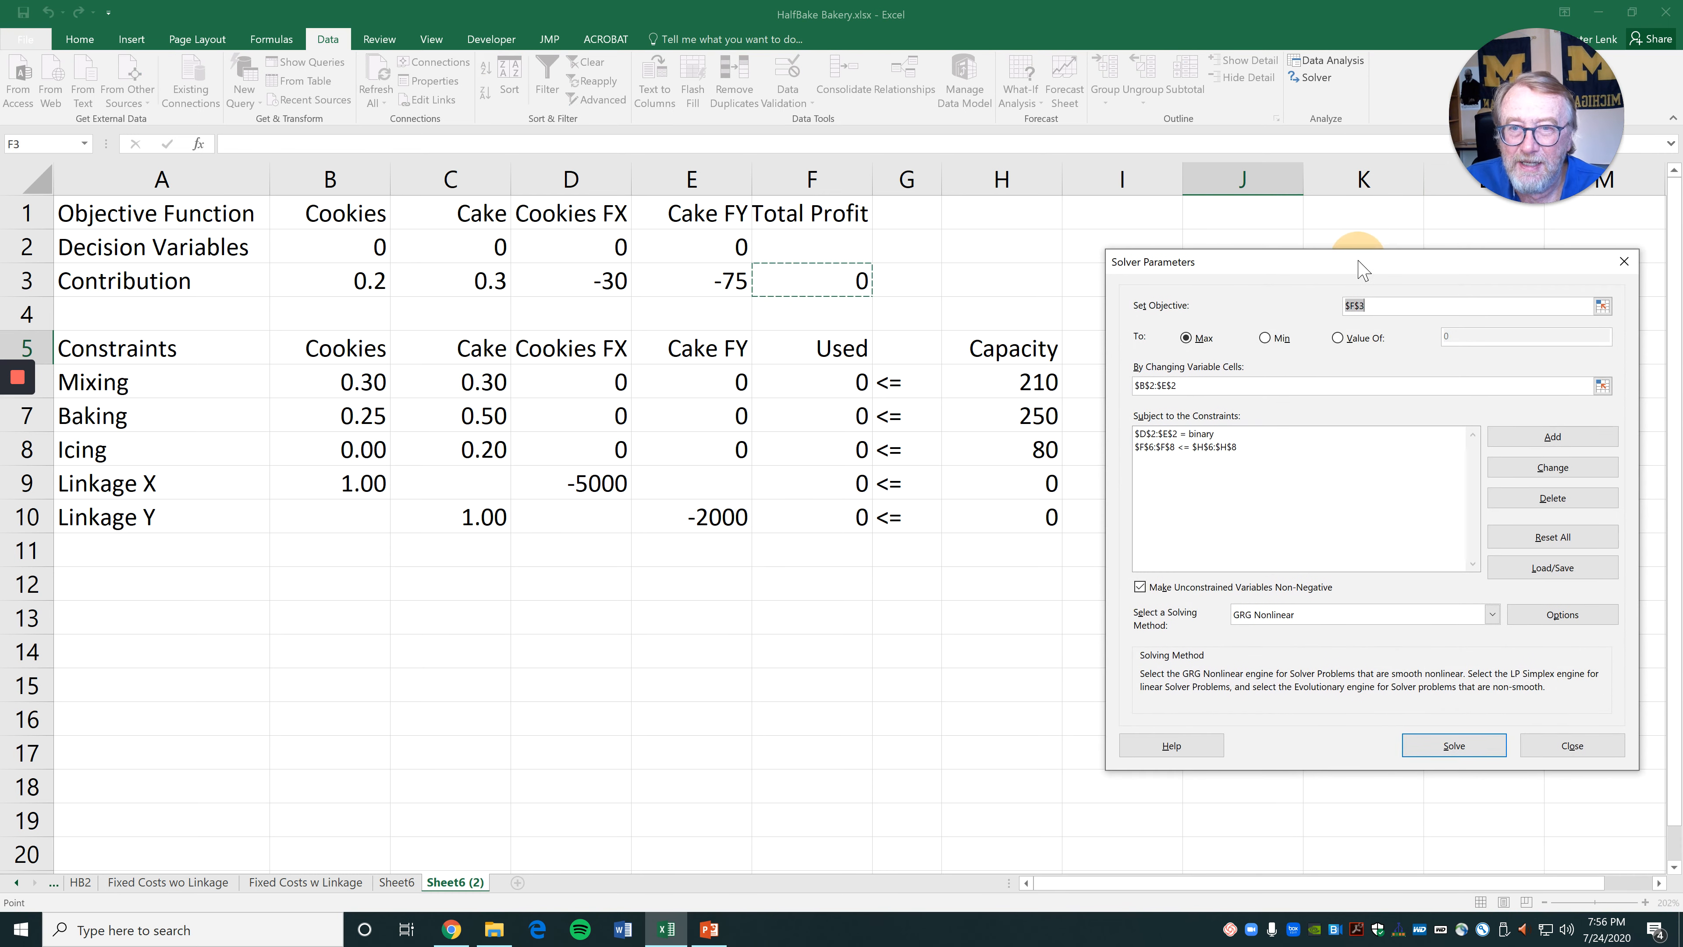
{"action": "left_click", "coordinate": [1405, 305]}
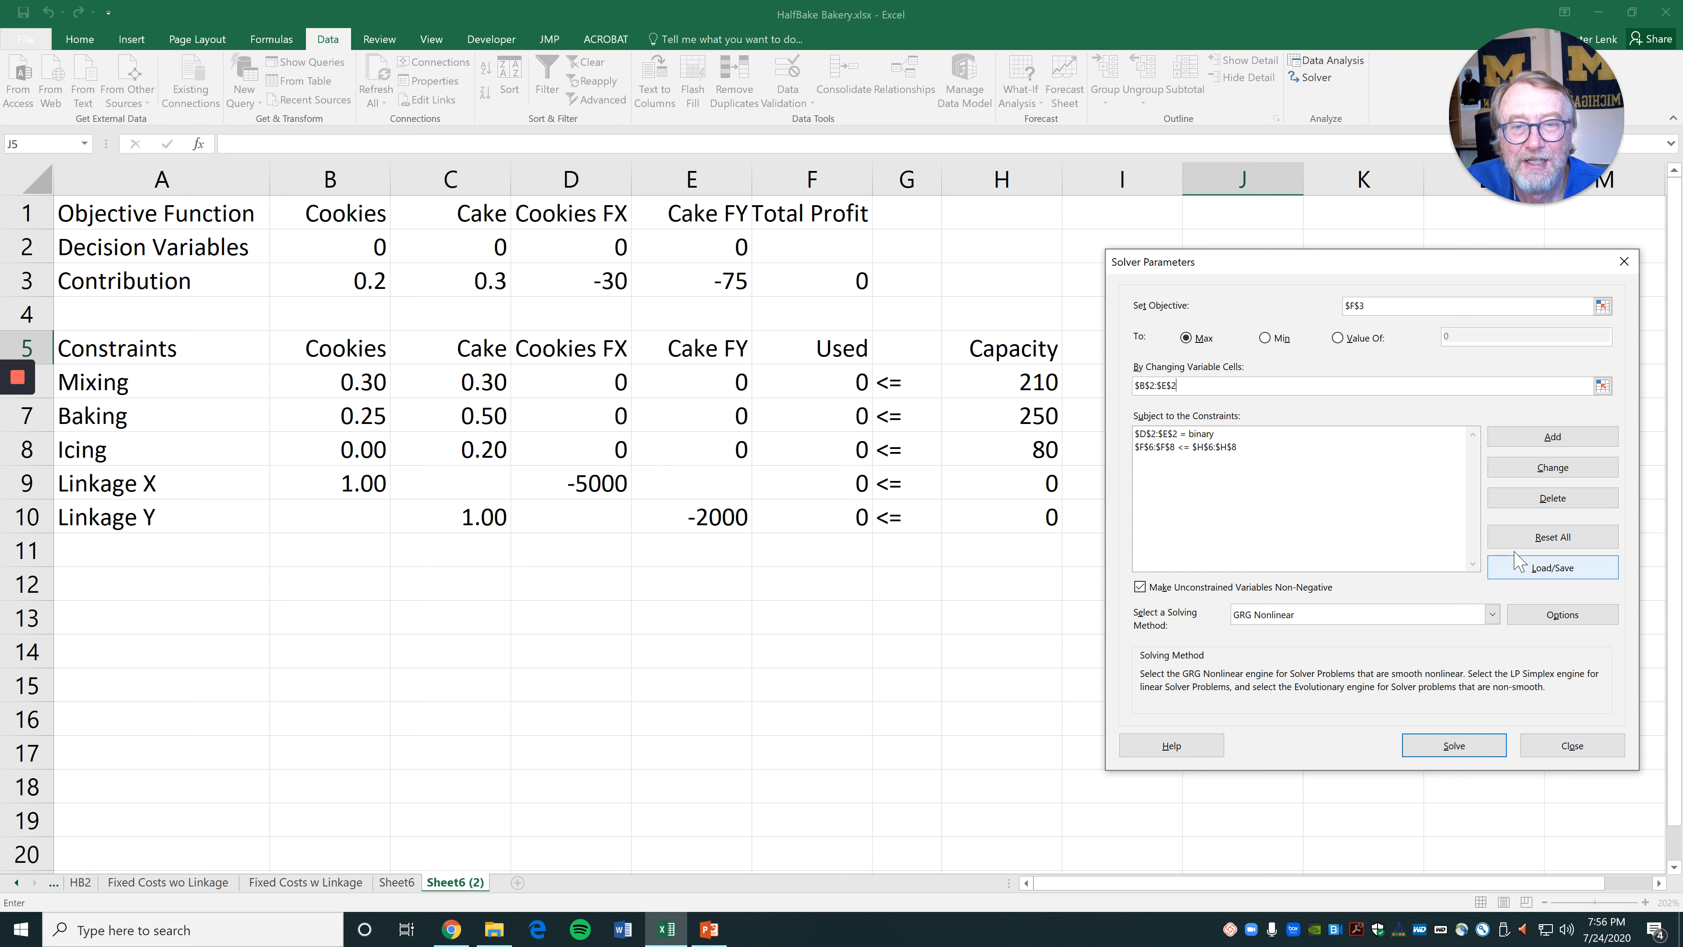
{"action": "left_click", "coordinate": [1594, 443]}
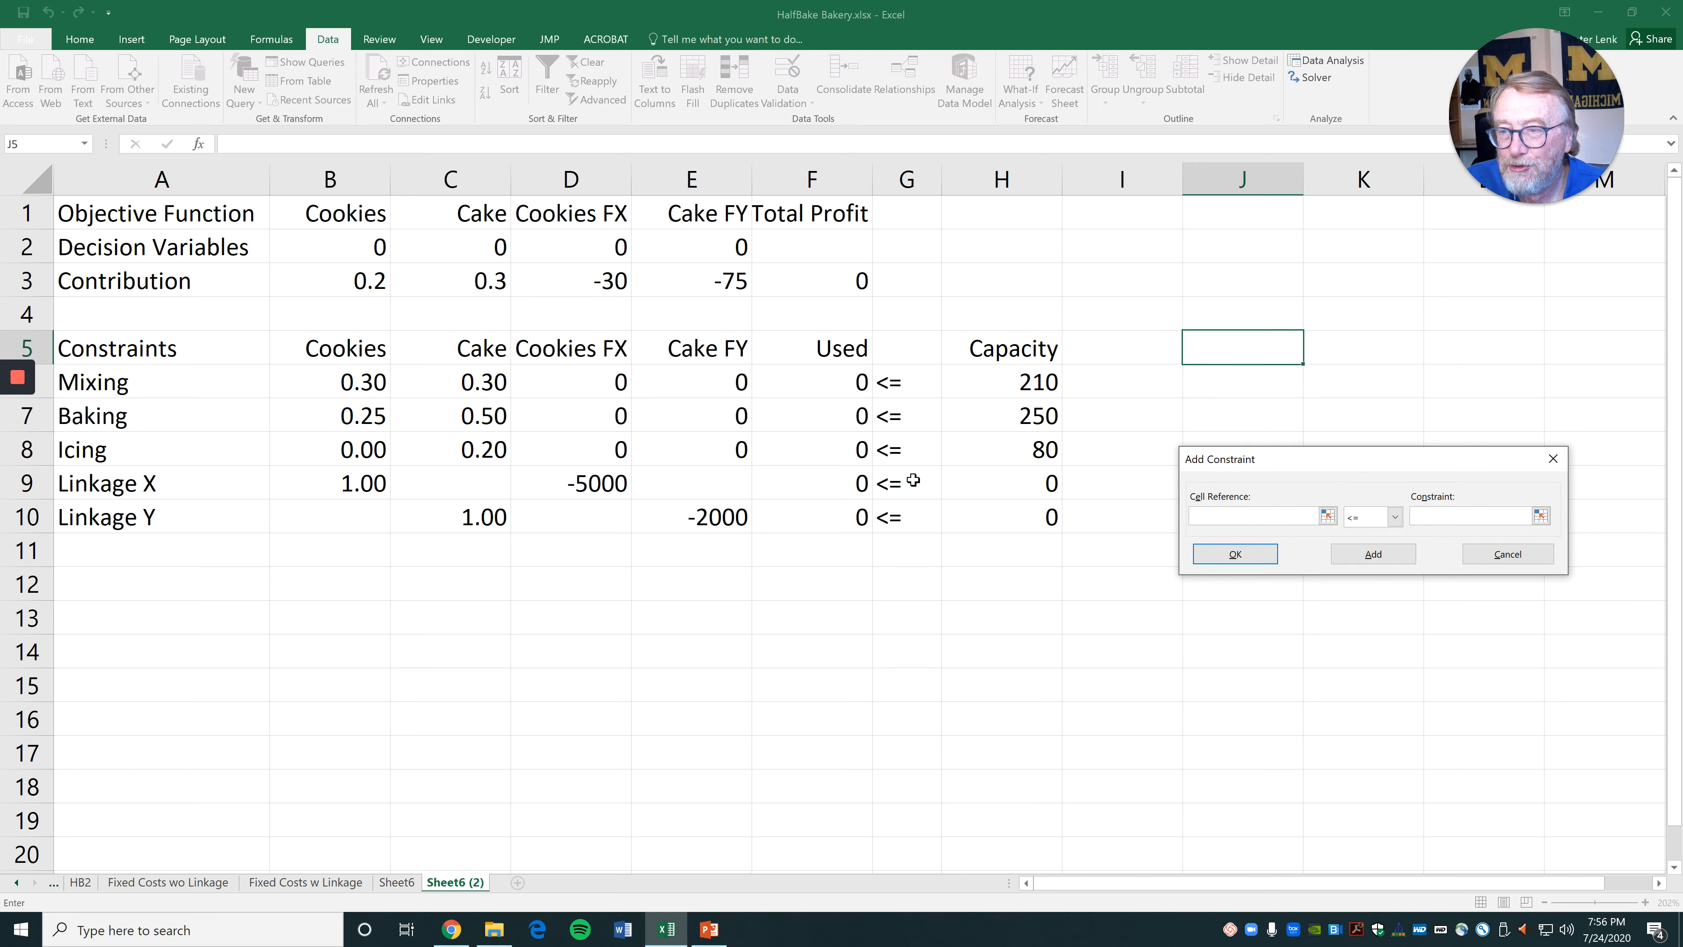
{"action": "left_click_drag", "start_coordinate": [856, 478], "coordinate": [855, 517]}
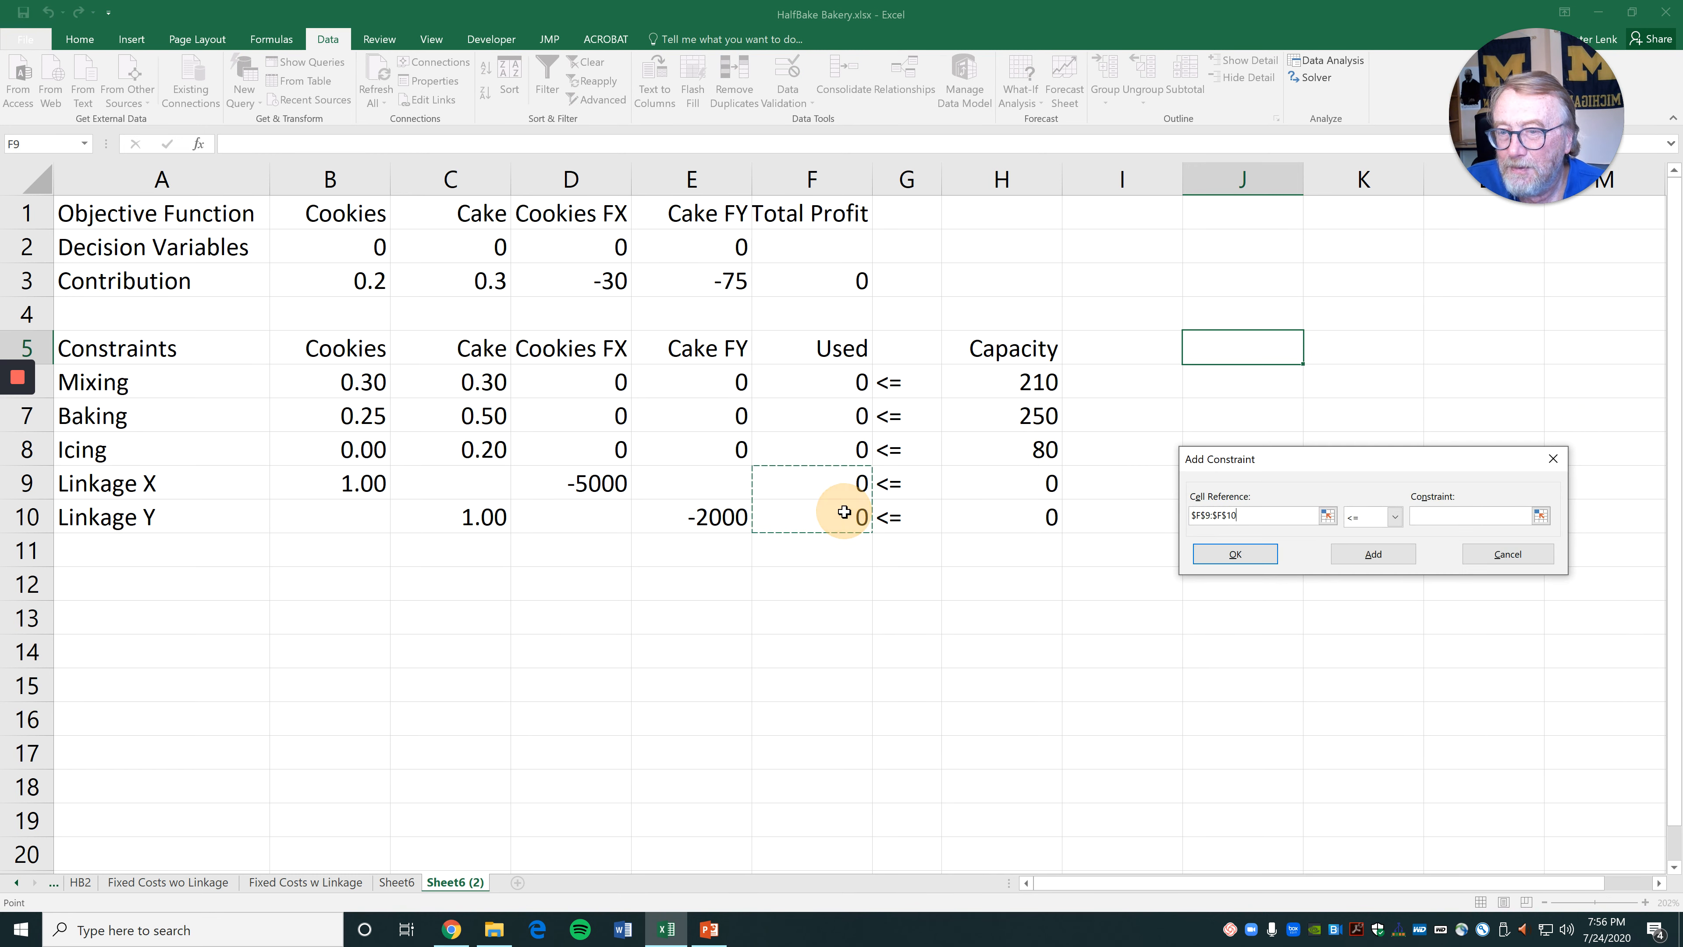
{"action": "left_click", "coordinate": [1438, 516]}
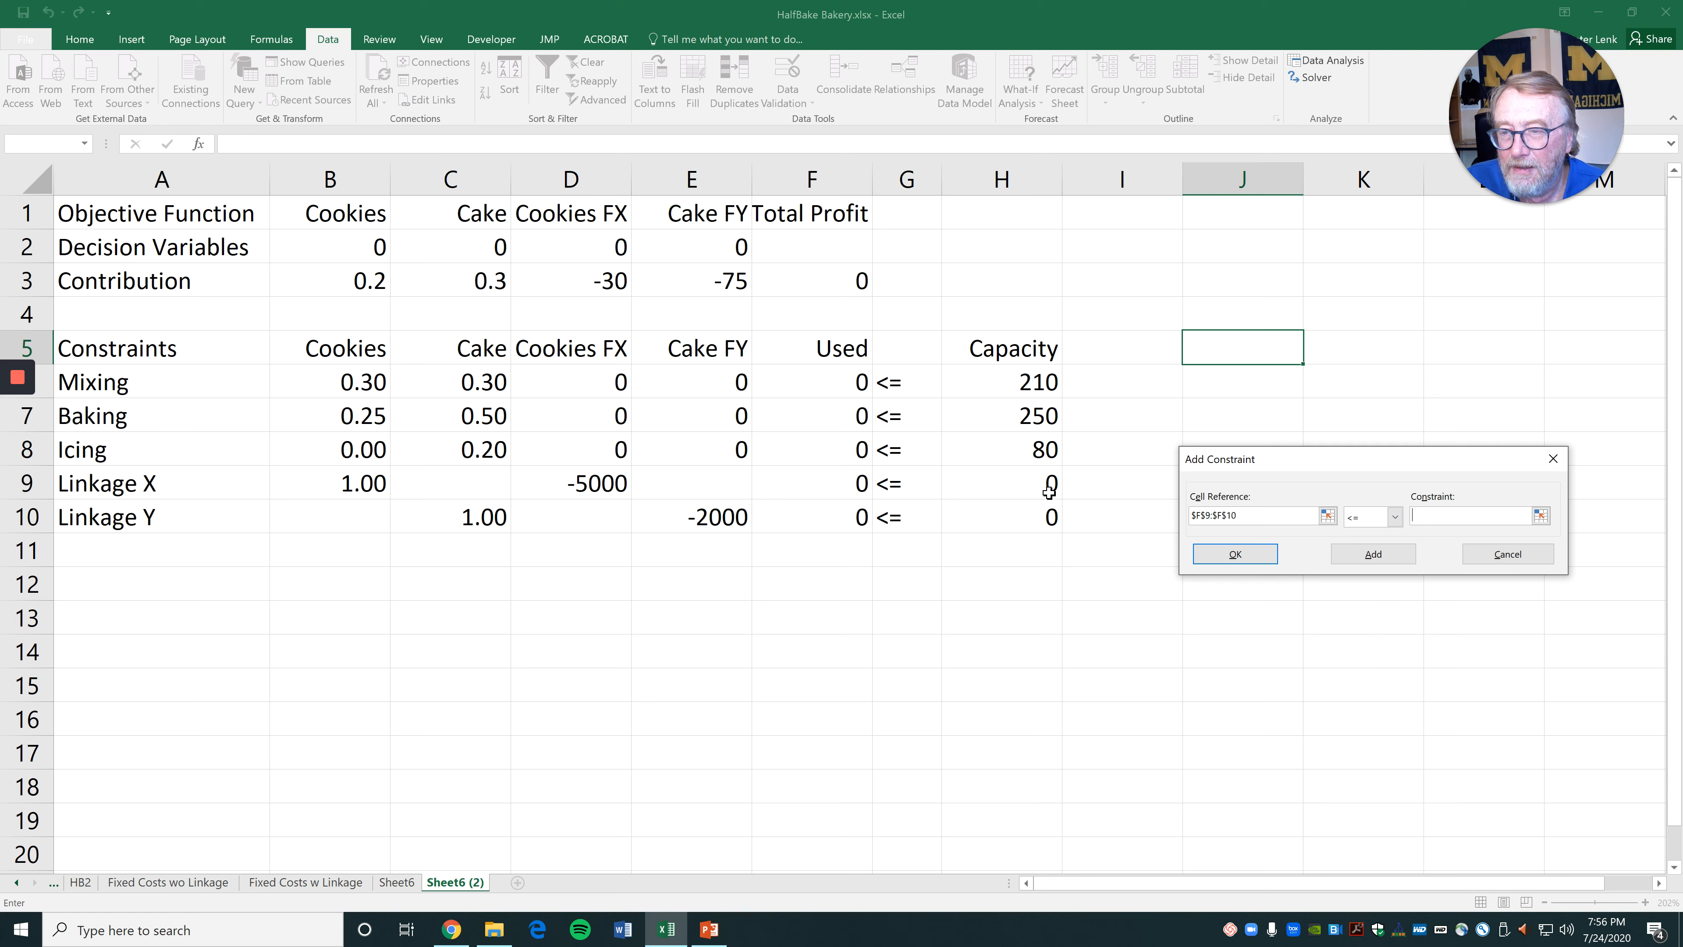
{"action": "left_click_drag", "start_coordinate": [1050, 483], "coordinate": [1045, 520]}
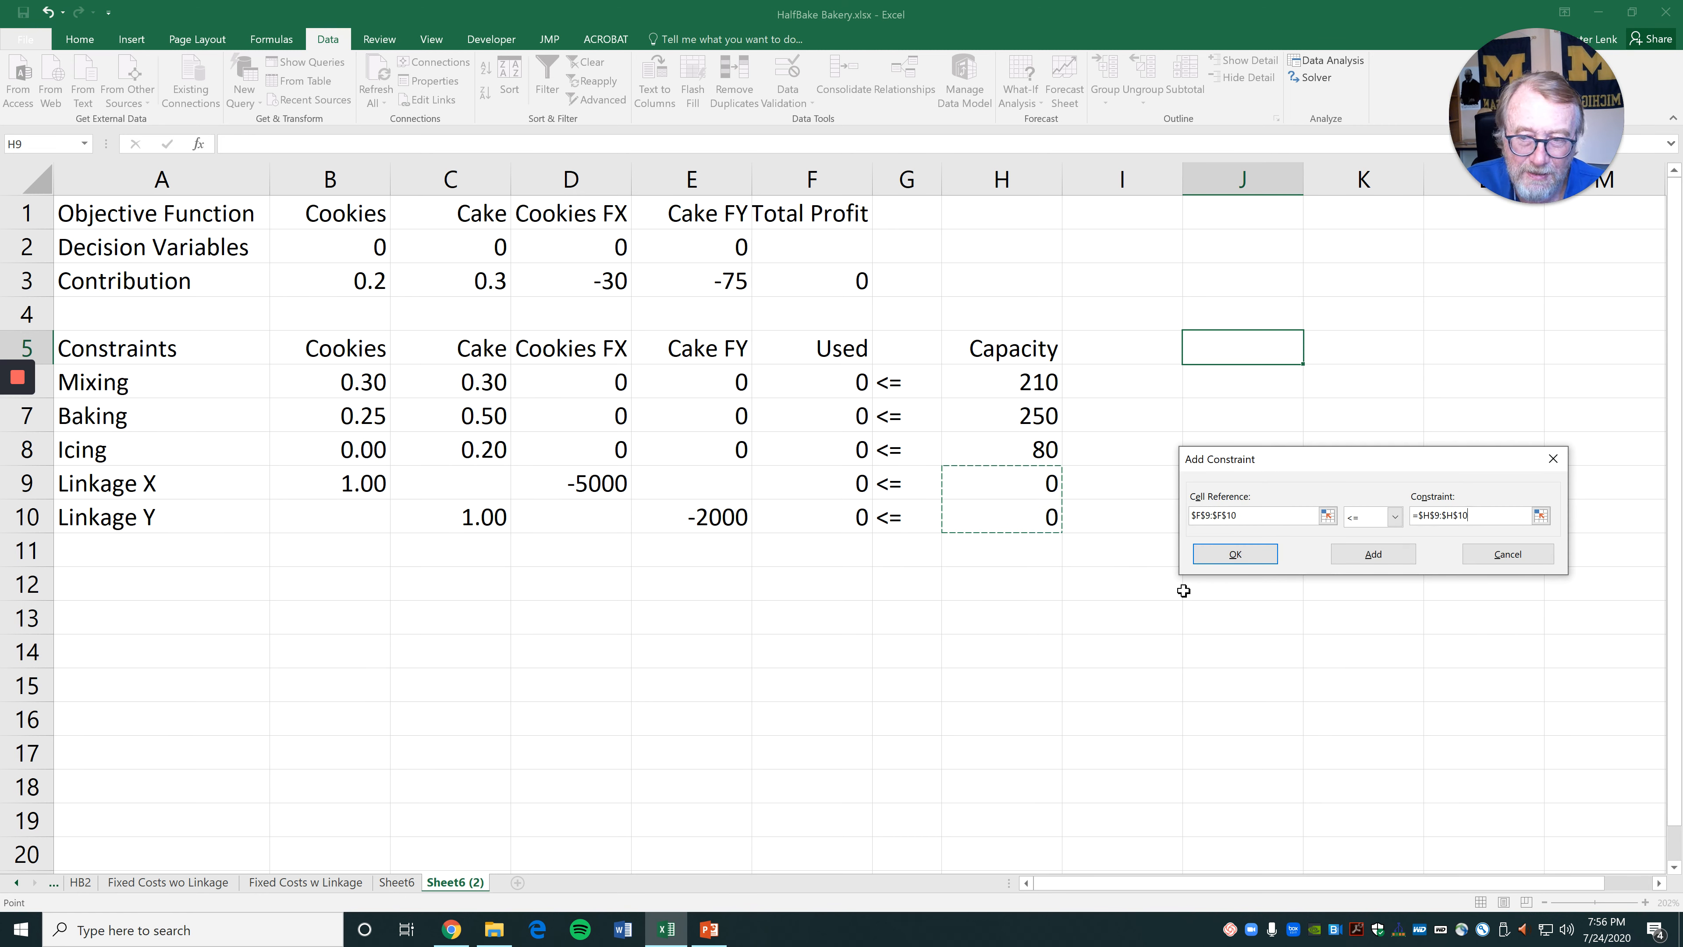
{"action": "left_click", "coordinate": [1236, 555]}
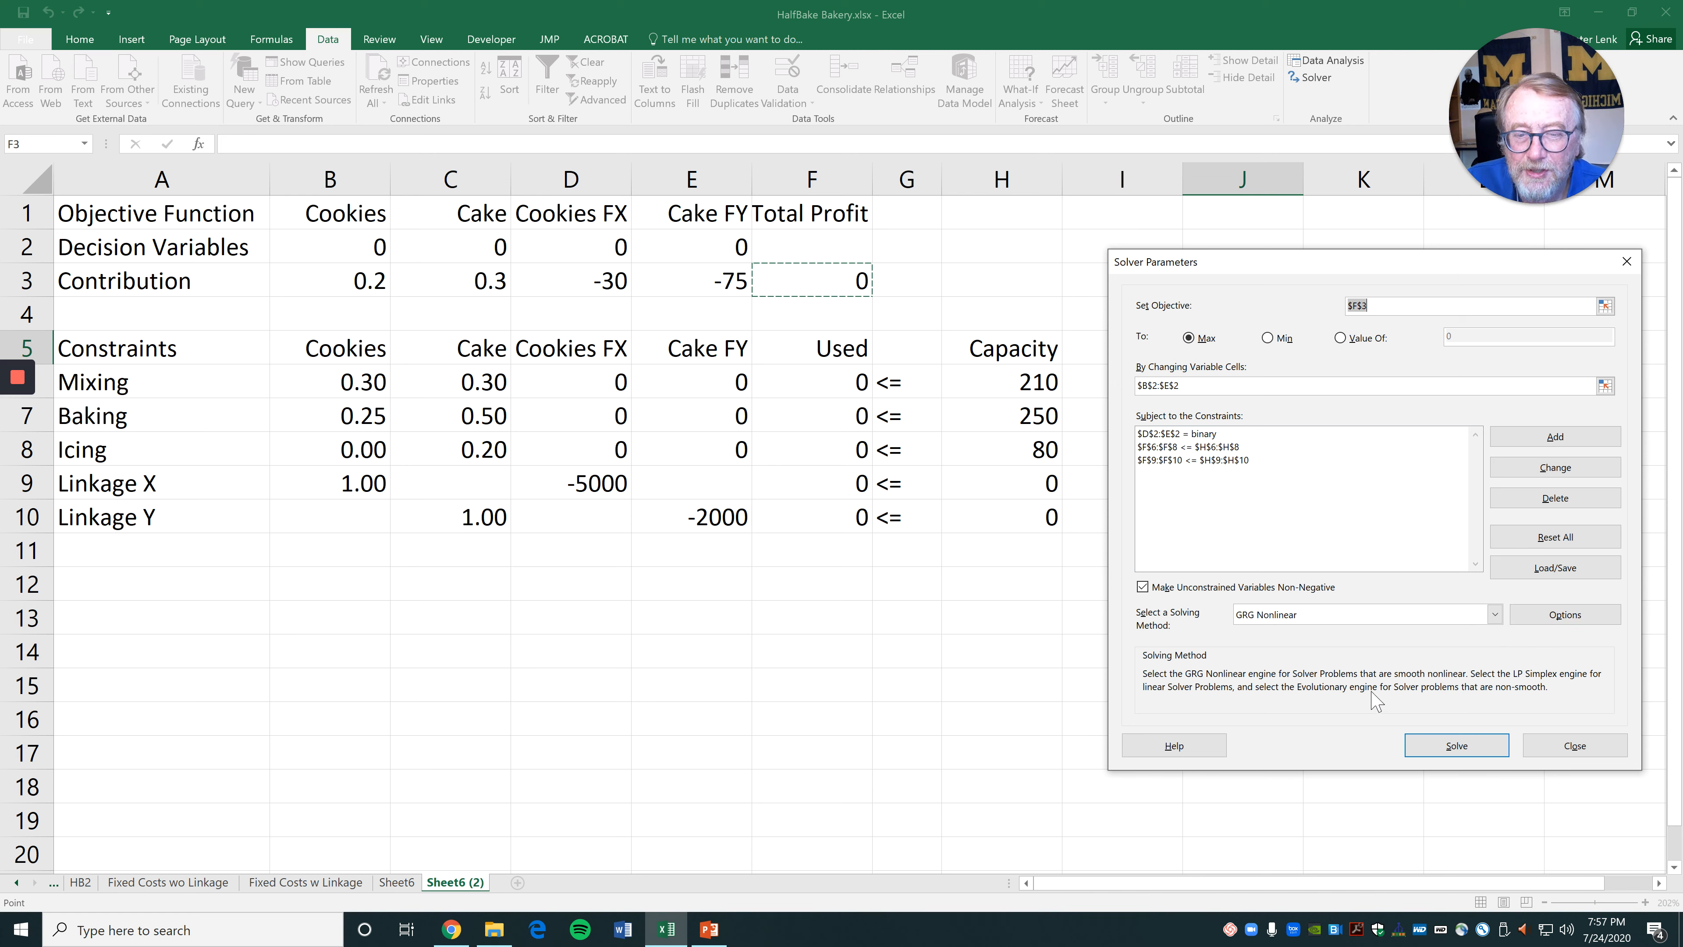
Solve the model with the GRG Nonlinear method and keep the Solver solution
{"action": "left_click", "coordinate": [1456, 747]}
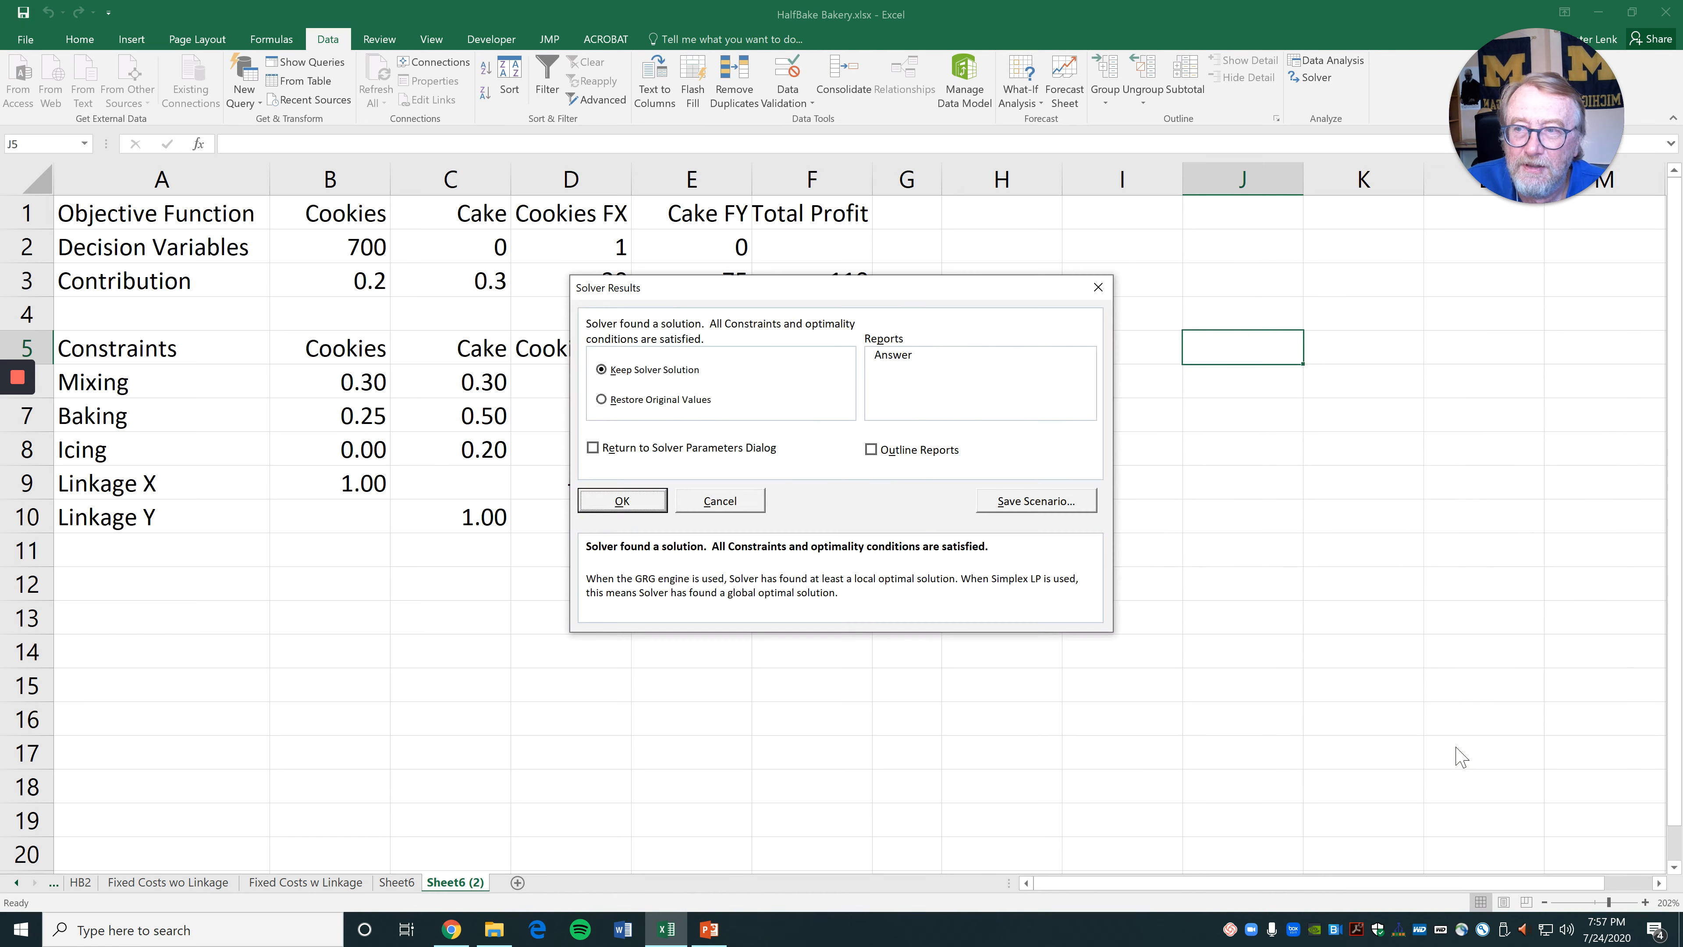
{"action": "left_click_drag", "start_coordinate": [954, 285], "coordinate": [1444, 400]}
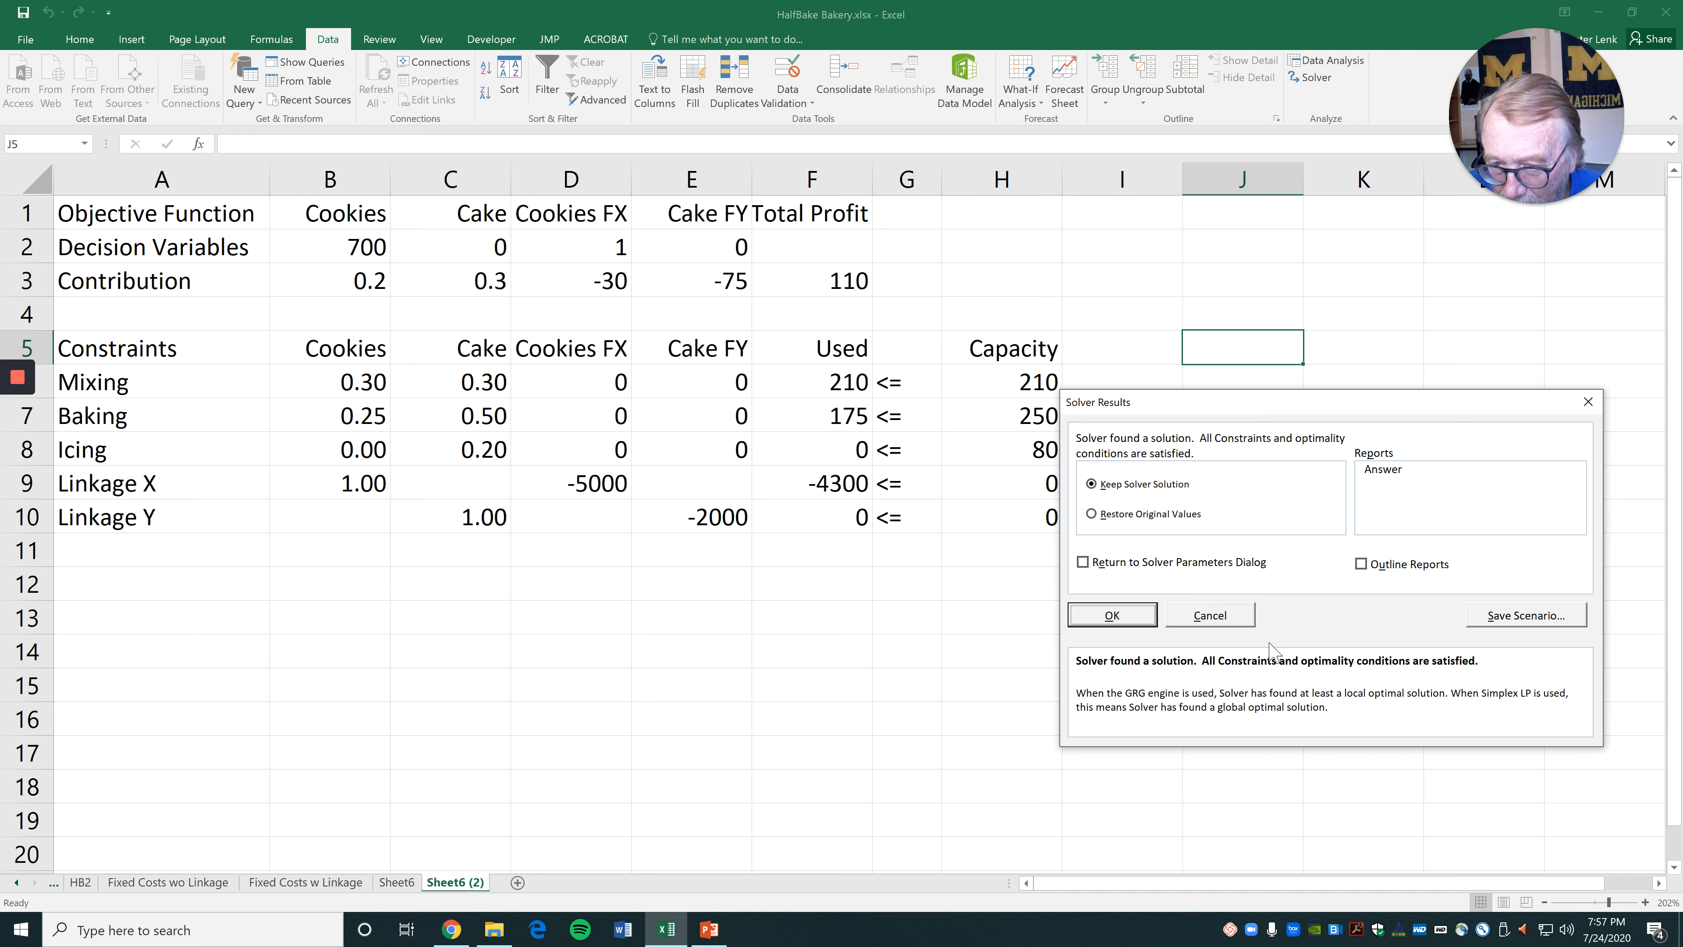
{"action": "left_click", "coordinate": [1137, 617]}
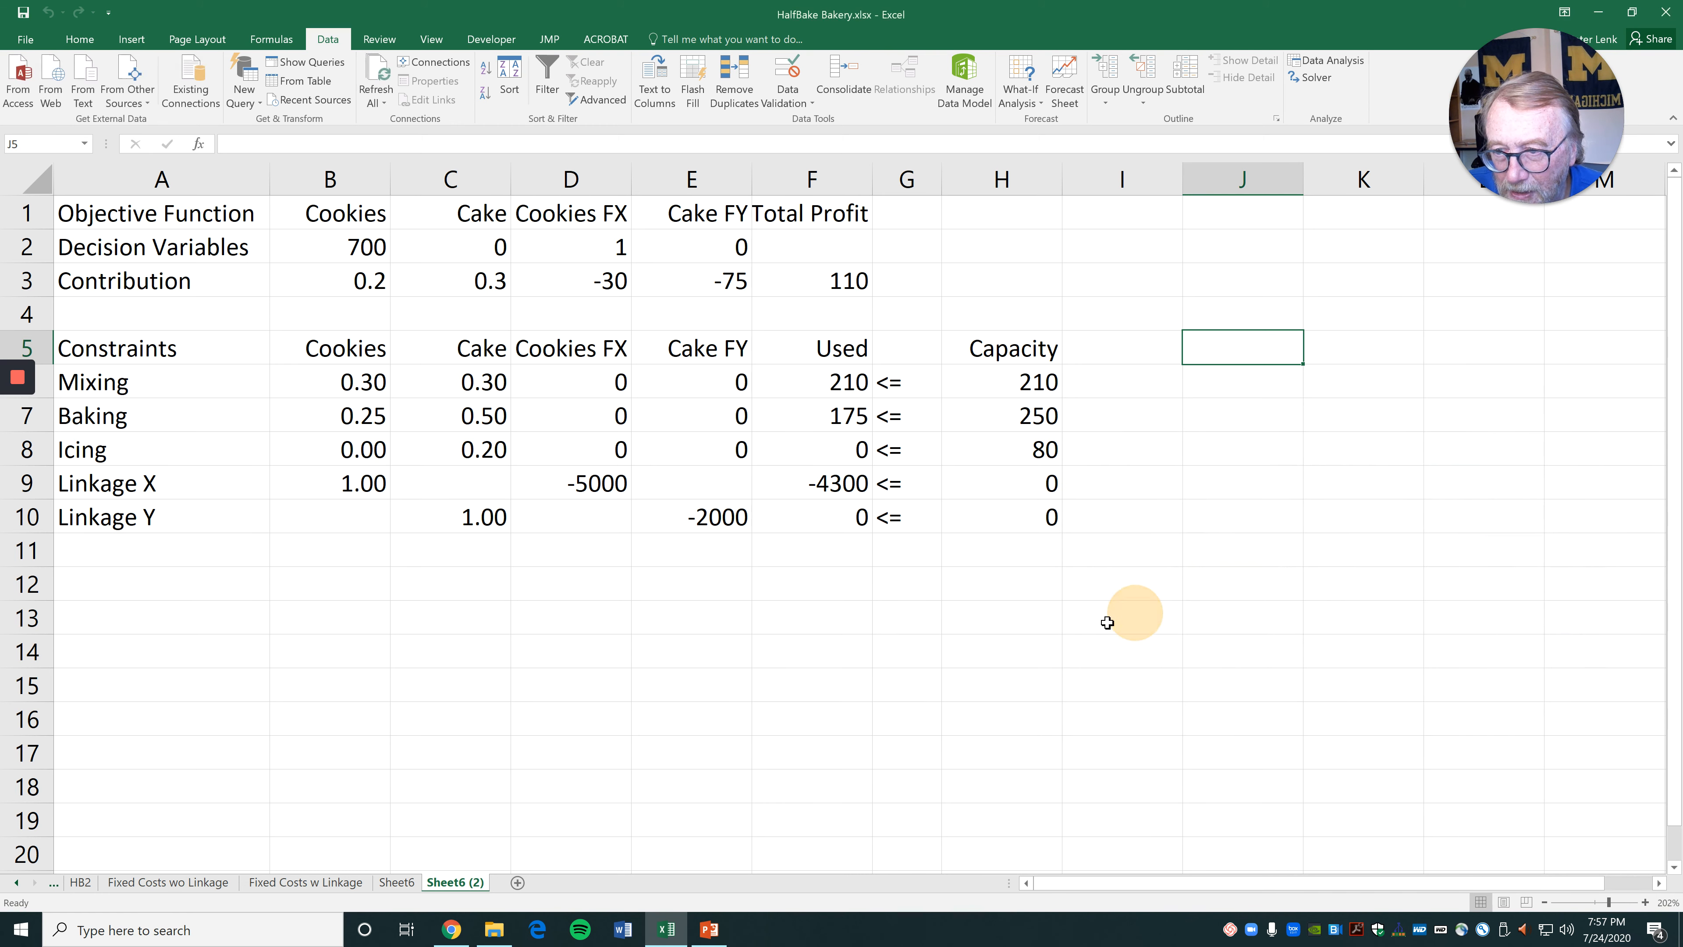
{"action": "left_click", "coordinate": [828, 682]}
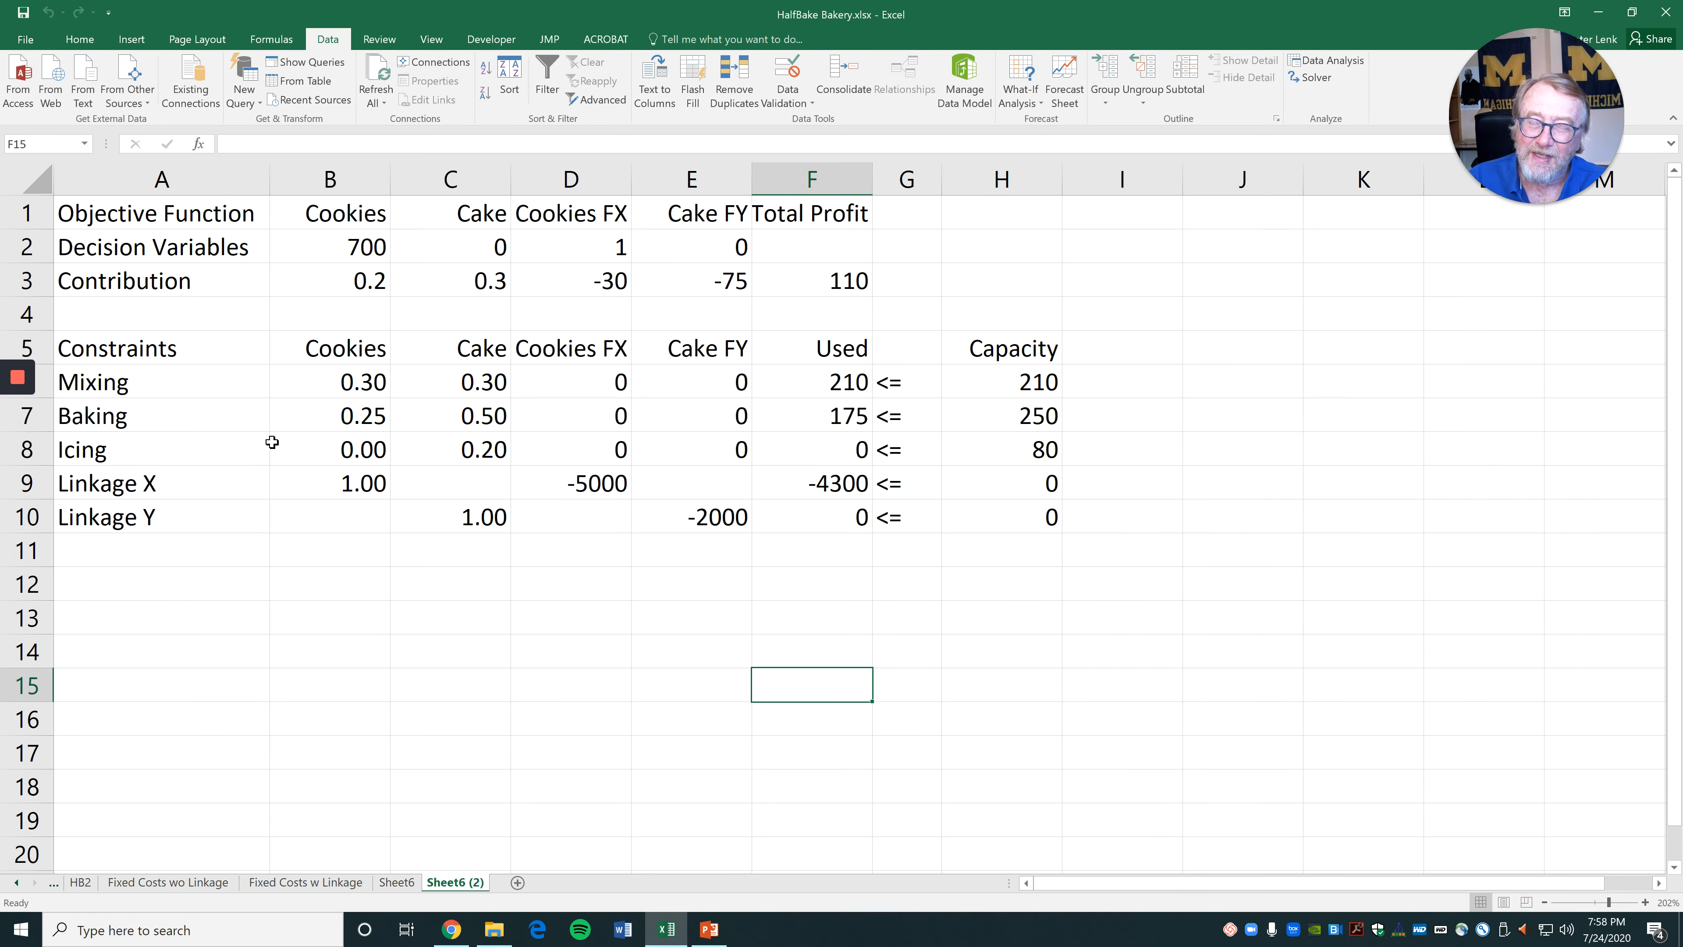
Examine the solved decision variables in B2:E2, the cookie contribution and fixed cost, and the Total Profit formula in F3
{"action": "left_click", "coordinate": [340, 242]}
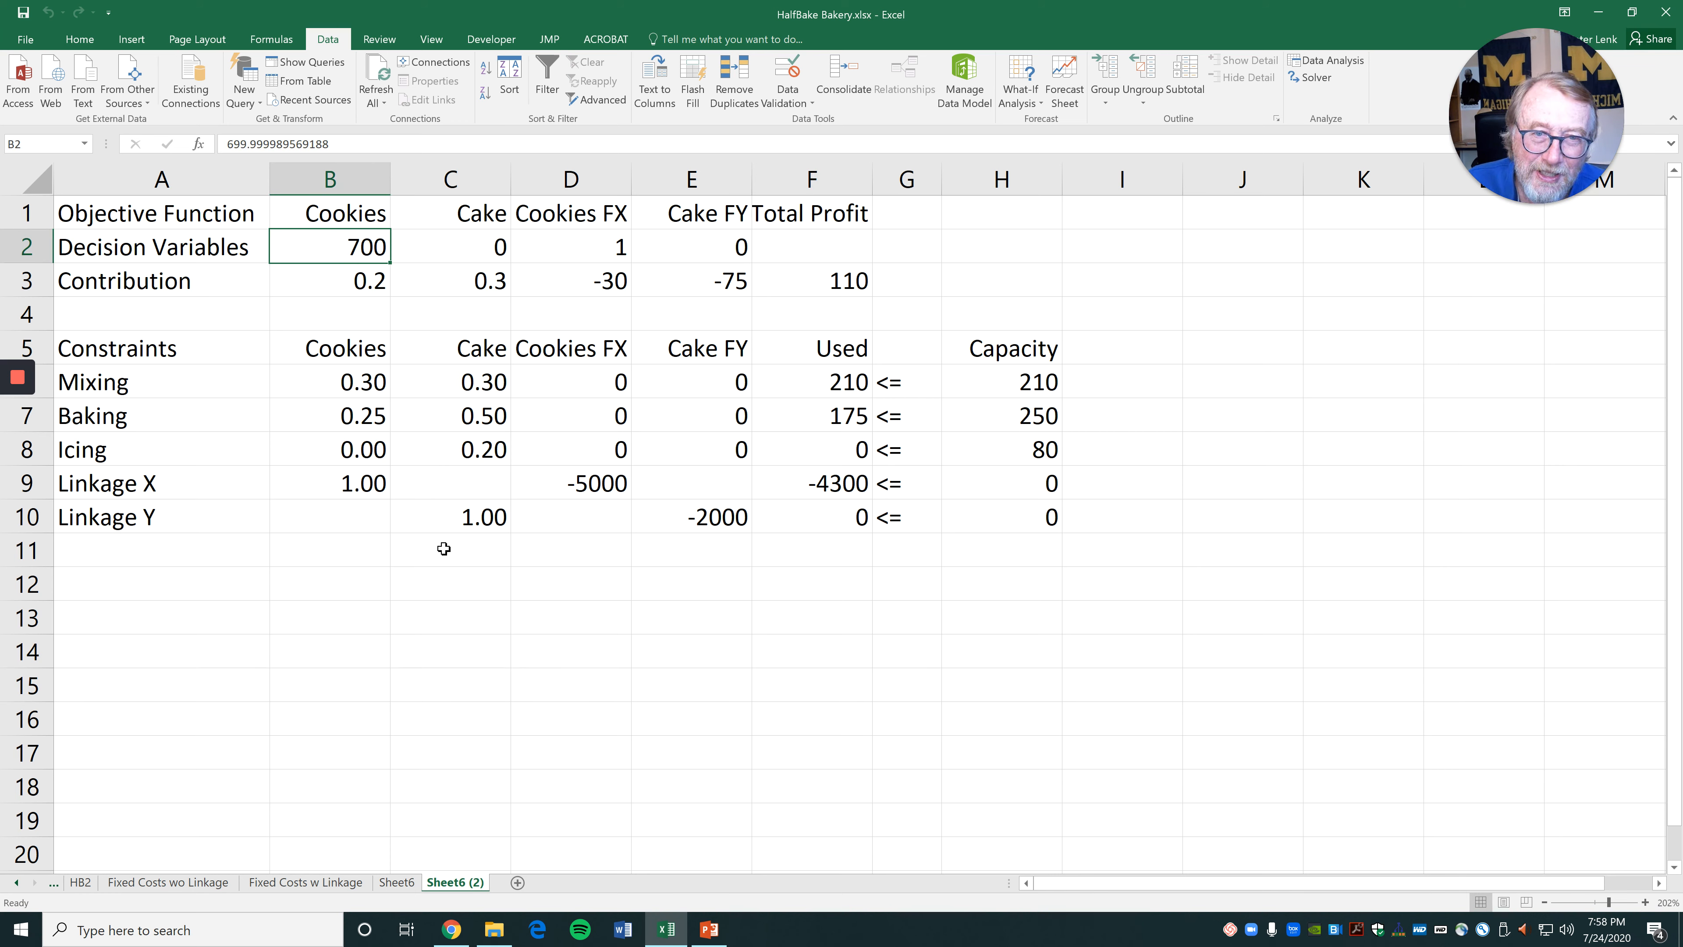
{"action": "left_click", "coordinate": [473, 253]}
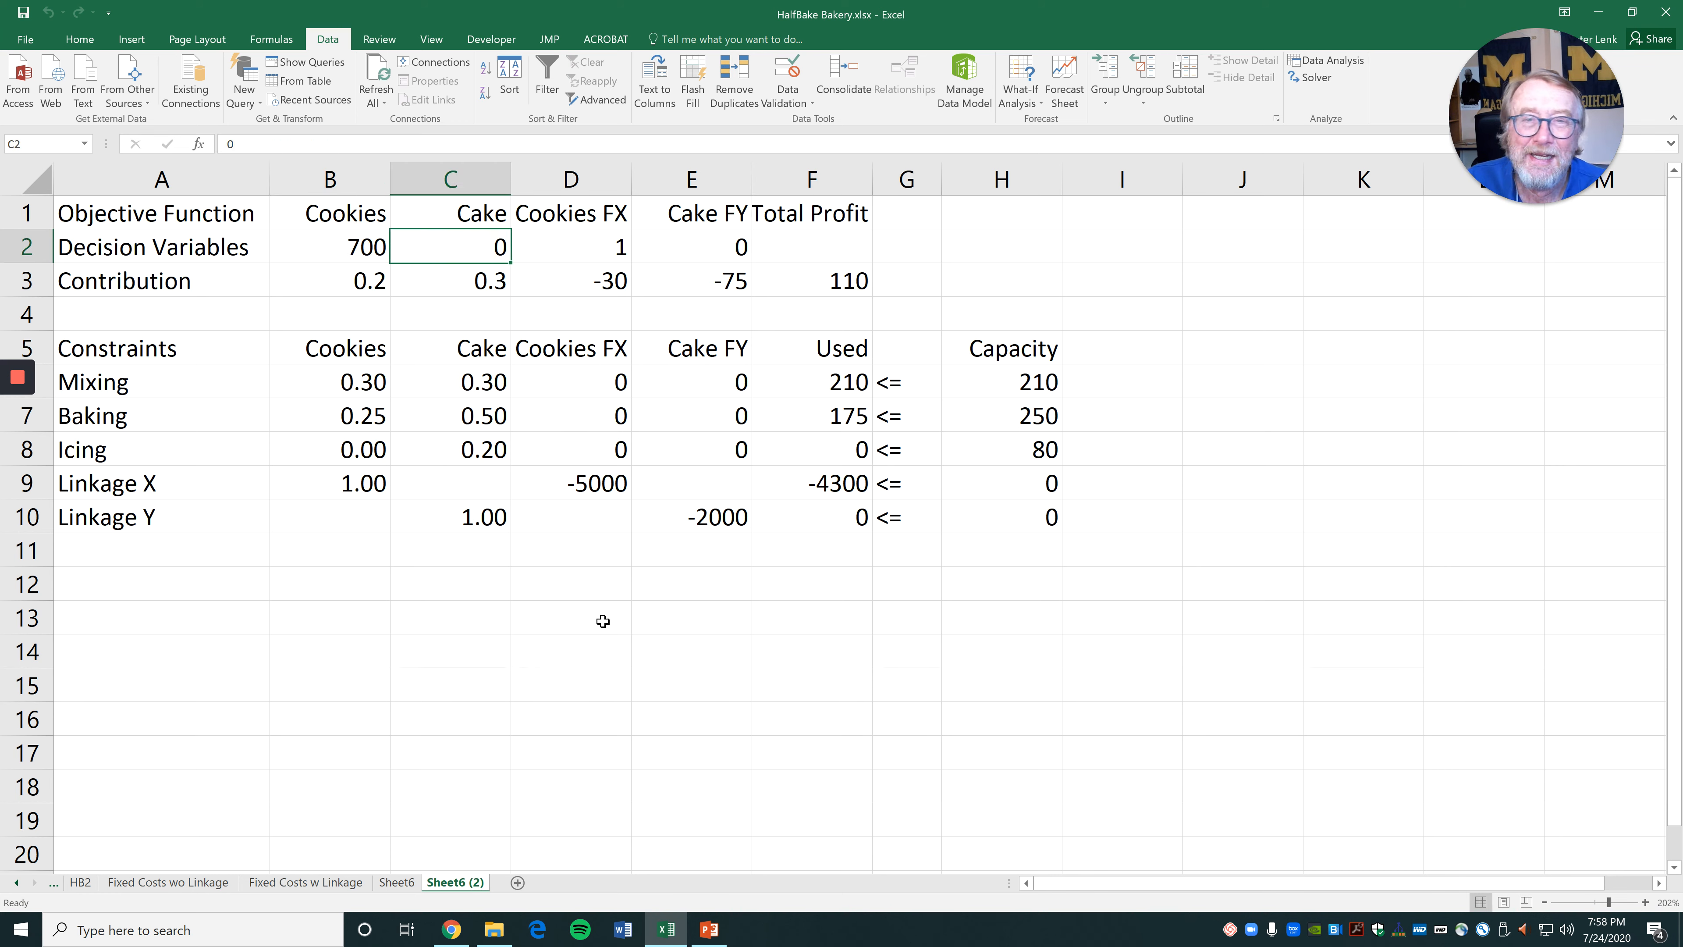
{"action": "left_click", "coordinate": [599, 243]}
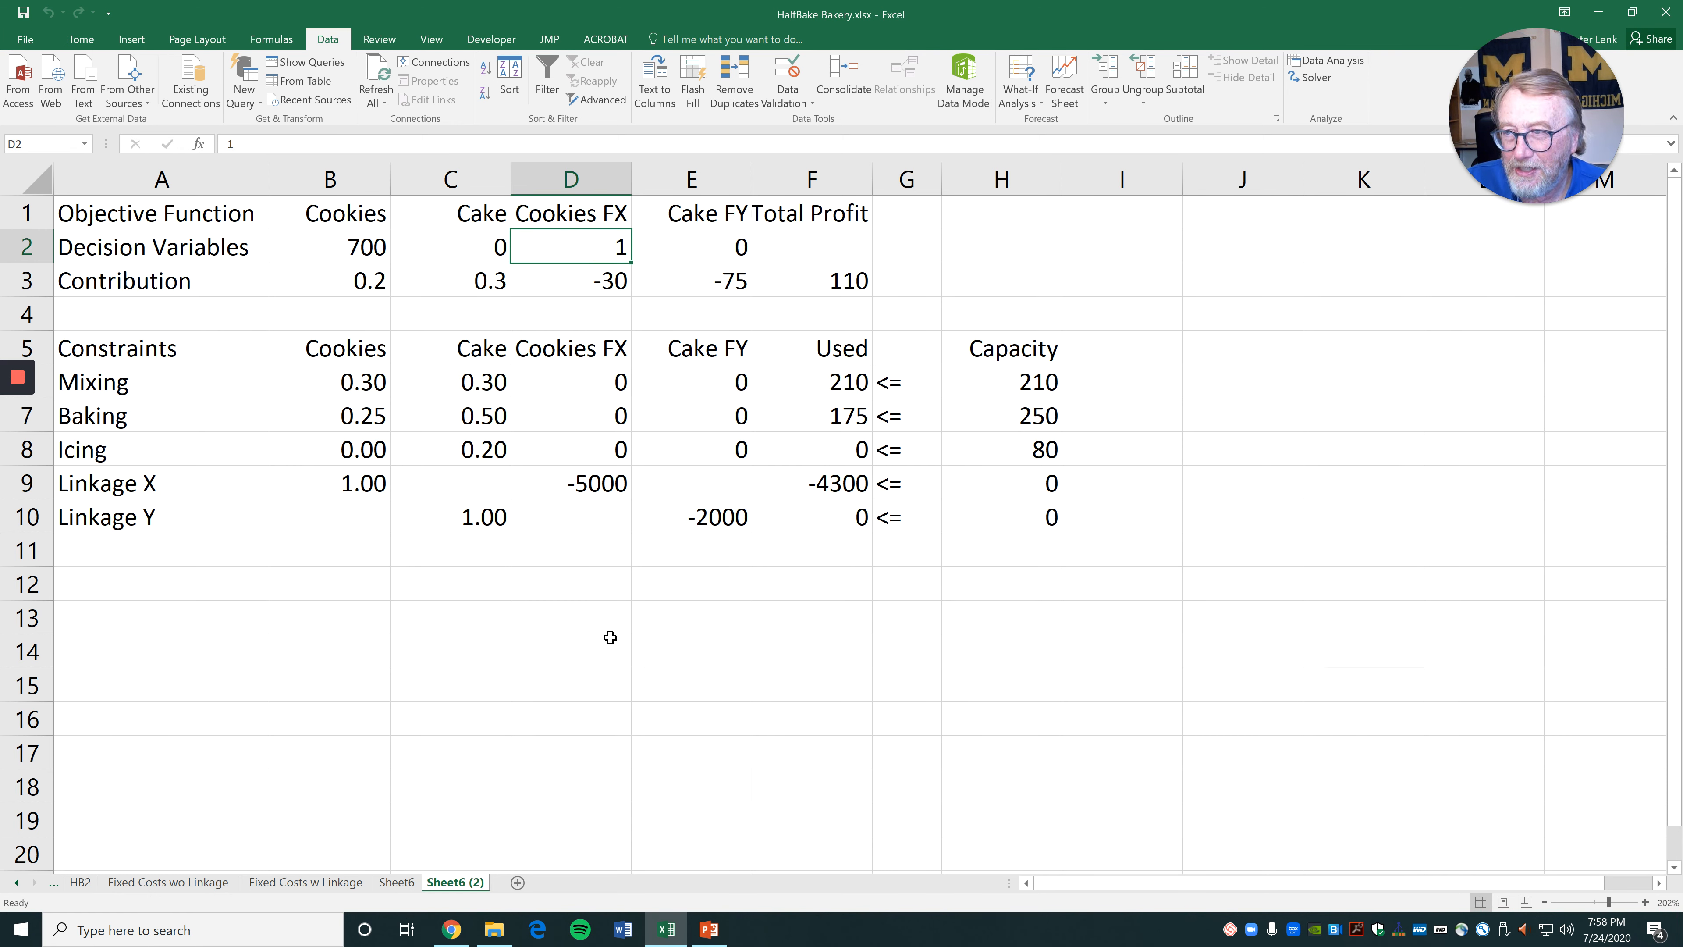
{"action": "left_click", "coordinate": [720, 237]}
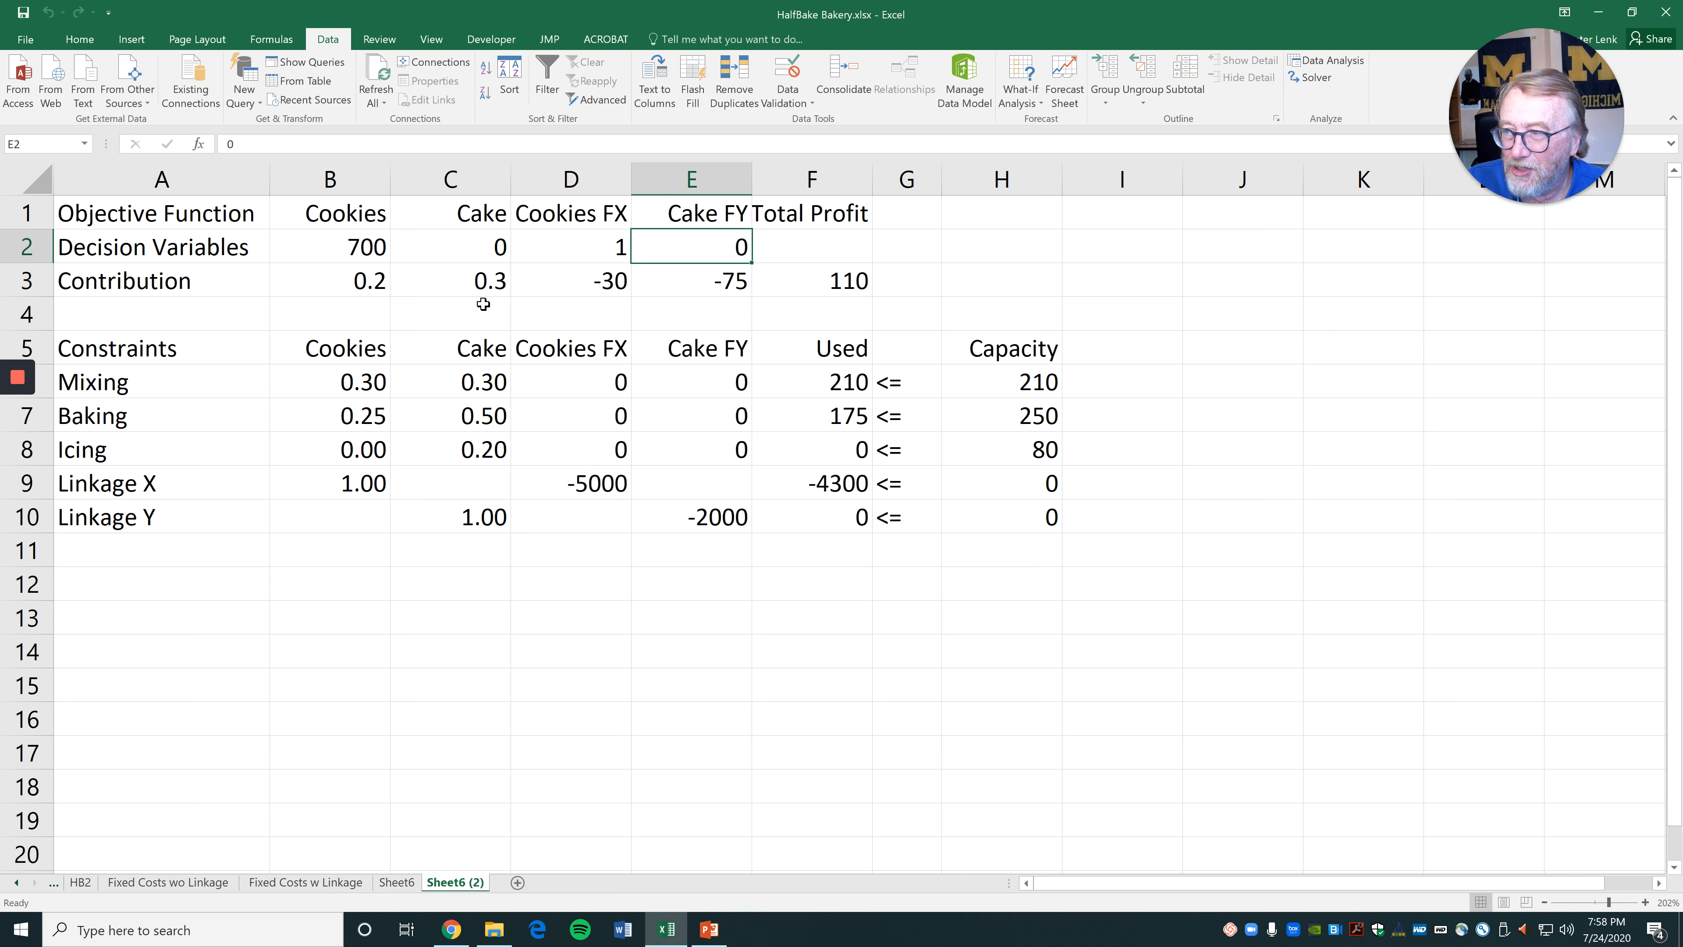
{"action": "left_click", "coordinate": [712, 685]}
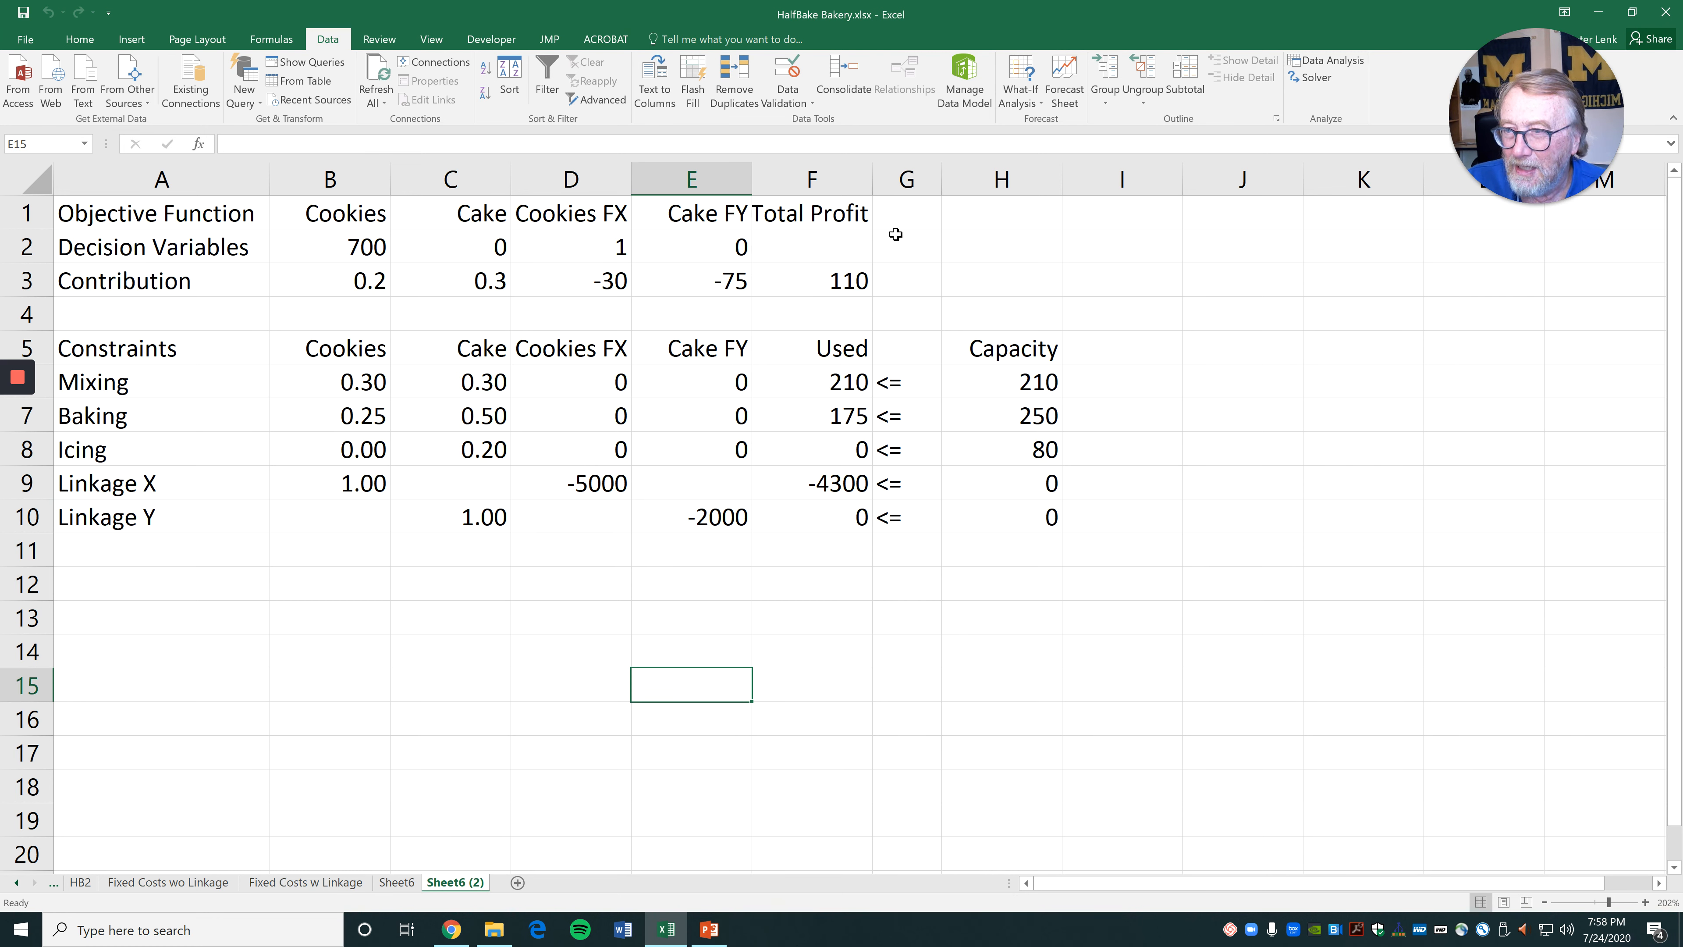
{"action": "left_click", "coordinate": [378, 249]}
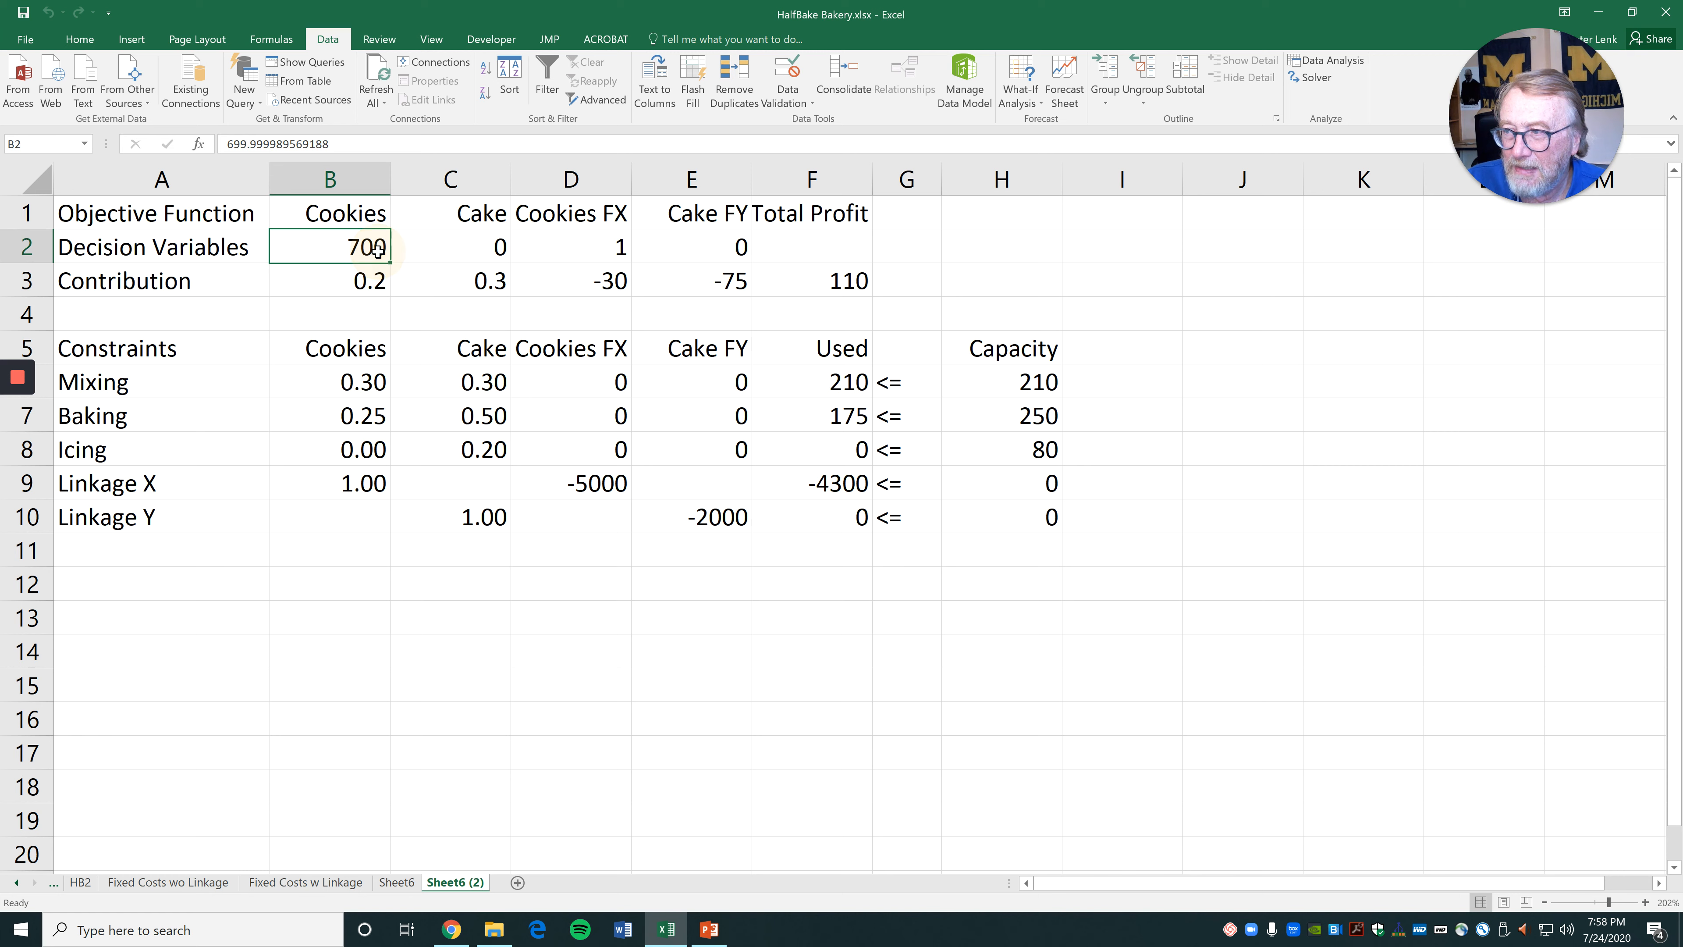
{"action": "left_click", "coordinate": [375, 275]}
{"action": "left_click", "coordinate": [582, 245]}
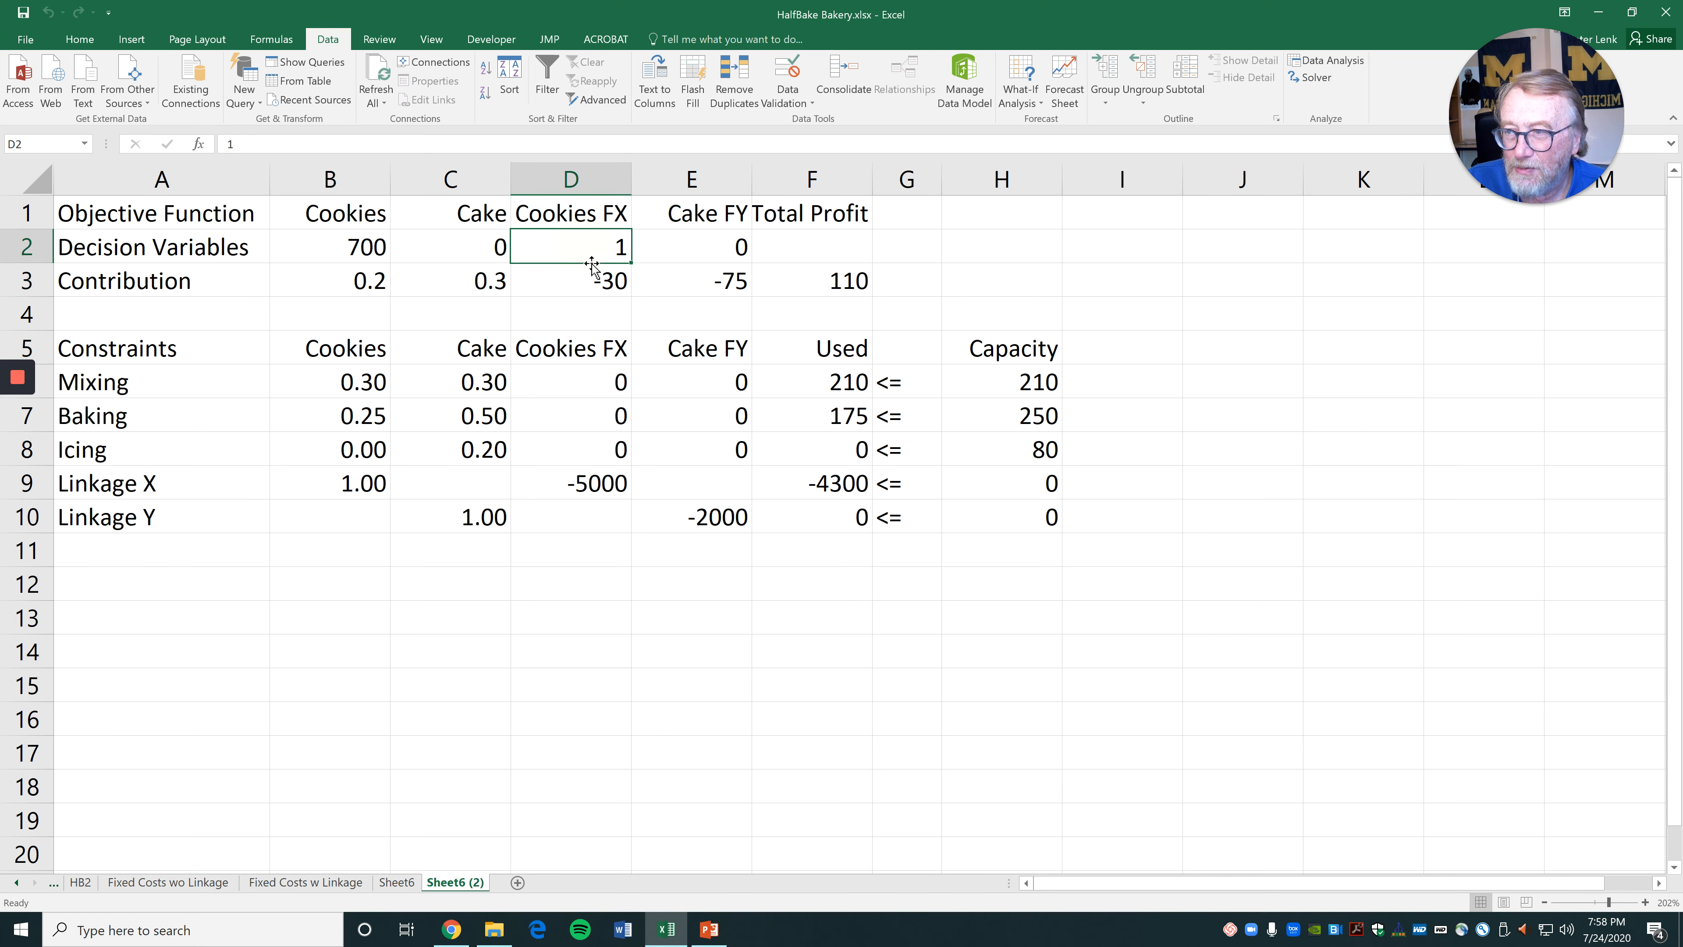
{"action": "left_click", "coordinate": [573, 281]}
{"action": "left_click", "coordinate": [822, 279]}
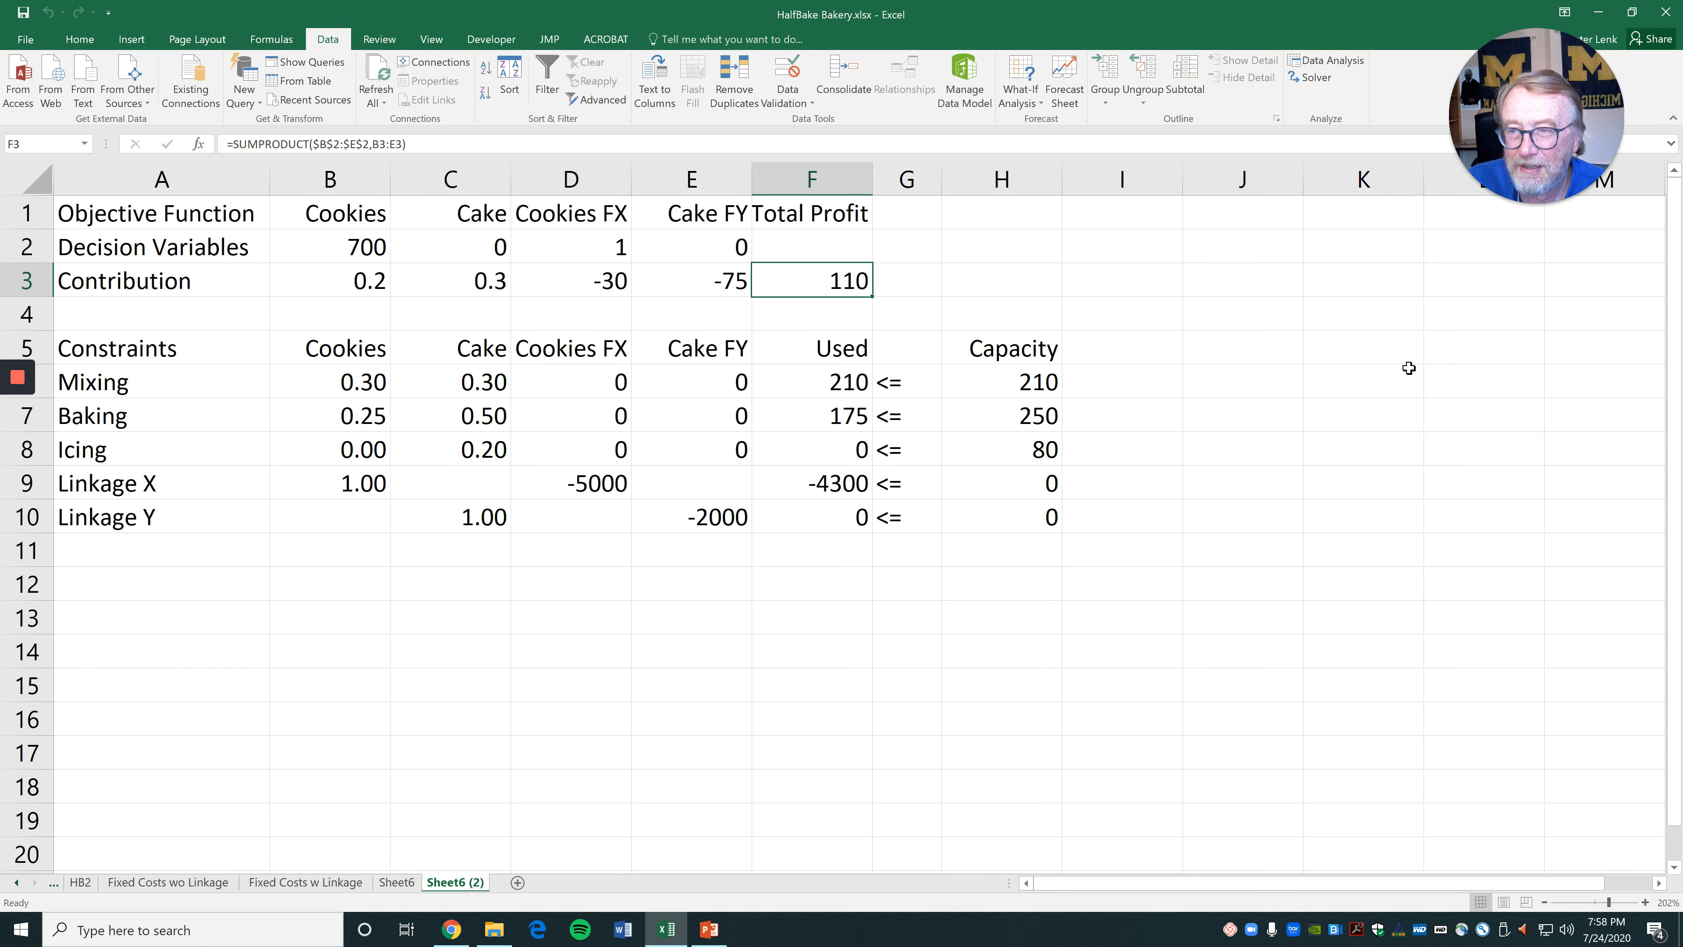
Label the Mixing constraint as Binding in I6
{"action": "left_click", "coordinate": [1127, 381]}
{"action": "type", "text": "Binding"}
{"action": "key", "text": "Return"}
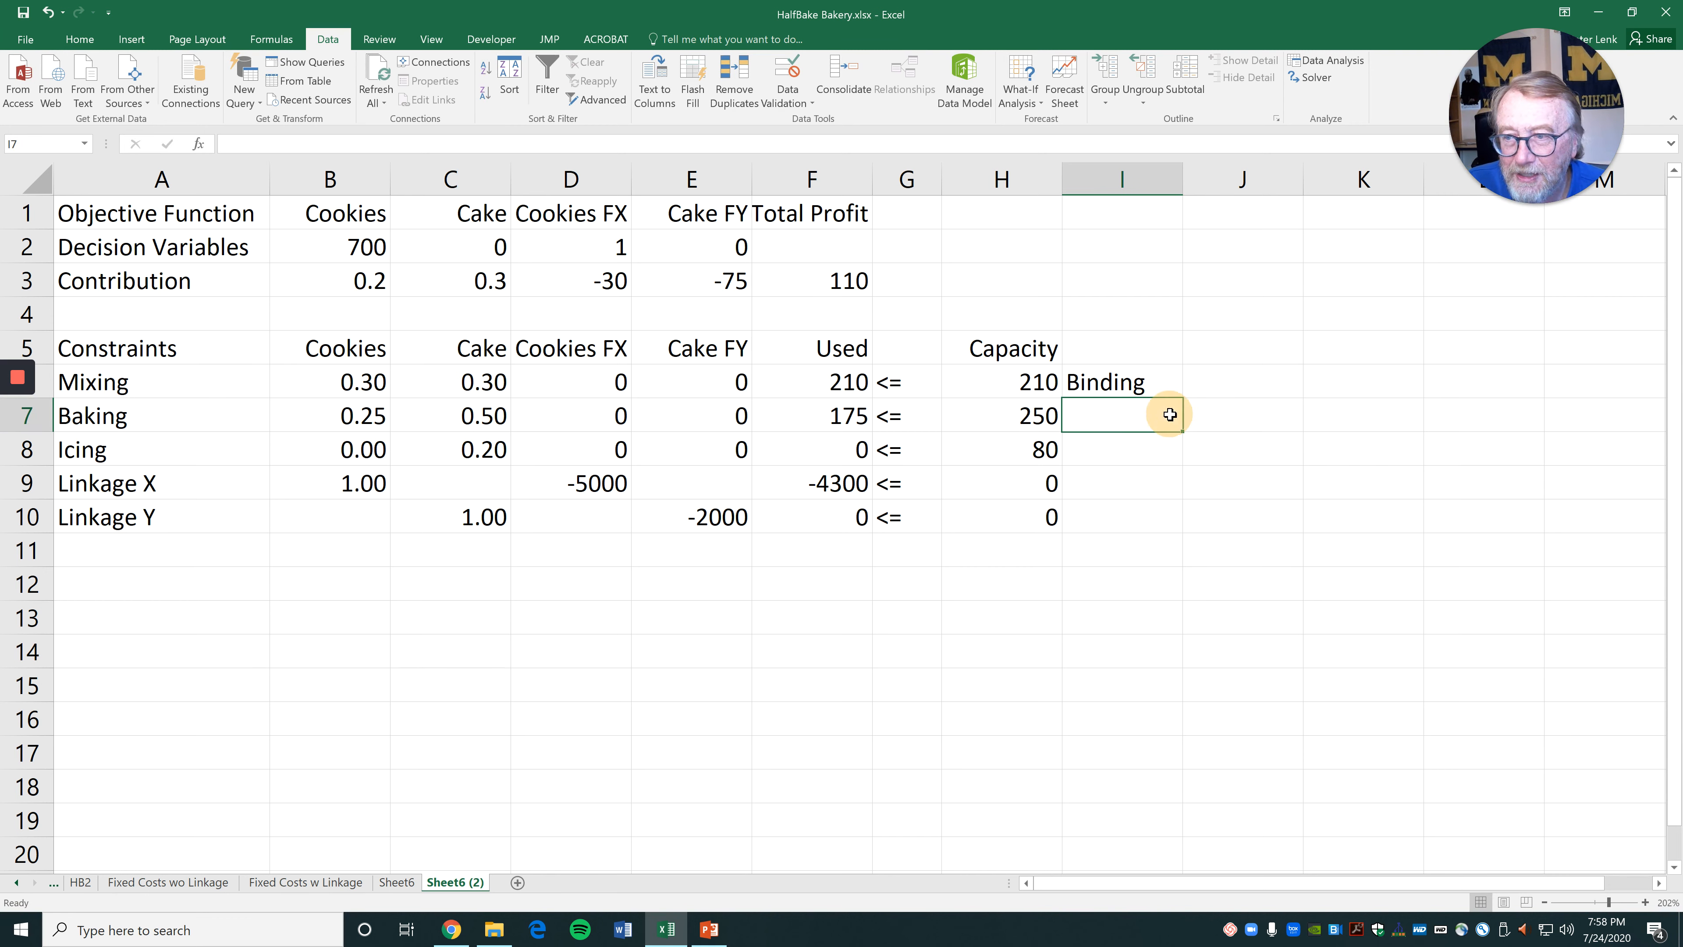
Label the Baking constraint as Non Binding in I7 and widen column I to fit the text
{"action": "type", "text": "Slack"}
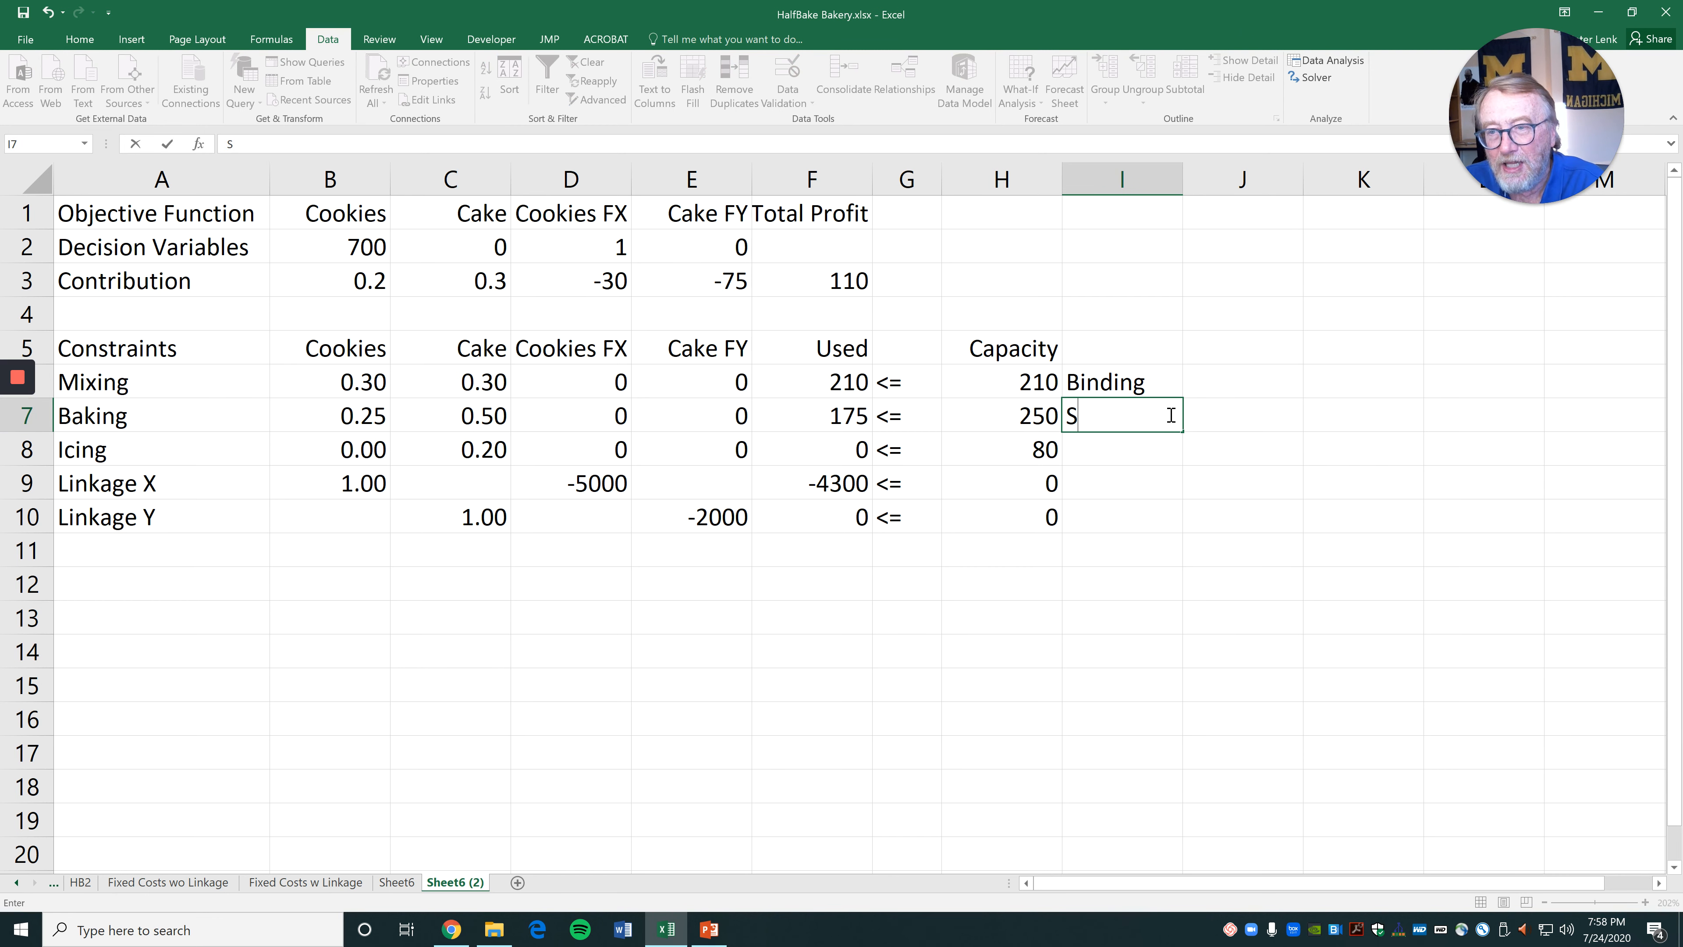
{"action": "key", "text": "BackSpace"}
{"action": "key", "text": "BackSpace"}
{"action": "key", "text": "BackSpace"}
{"action": "key", "text": "BackSpace"}
{"action": "key", "text": "BackSpace"}
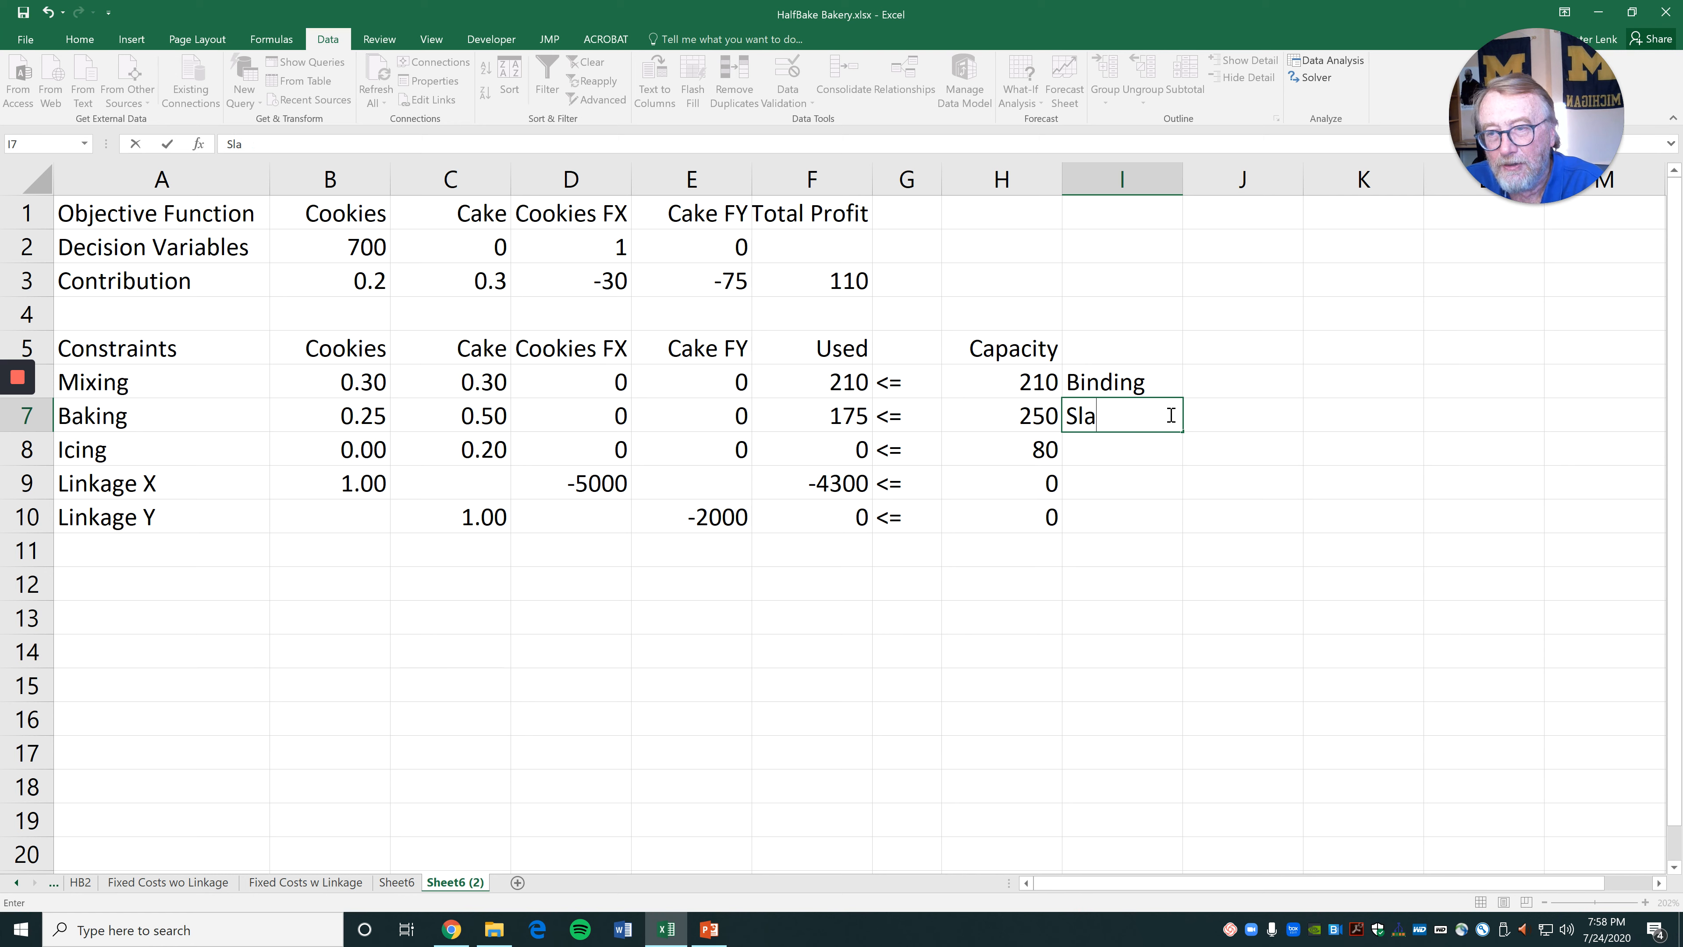
{"action": "type", "text": "Non Boind"}
{"action": "key", "text": "BackSpace"}
{"action": "key", "text": "BackSpace"}
{"action": "key", "text": "BackSpace"}
{"action": "key", "text": "BackSpace"}
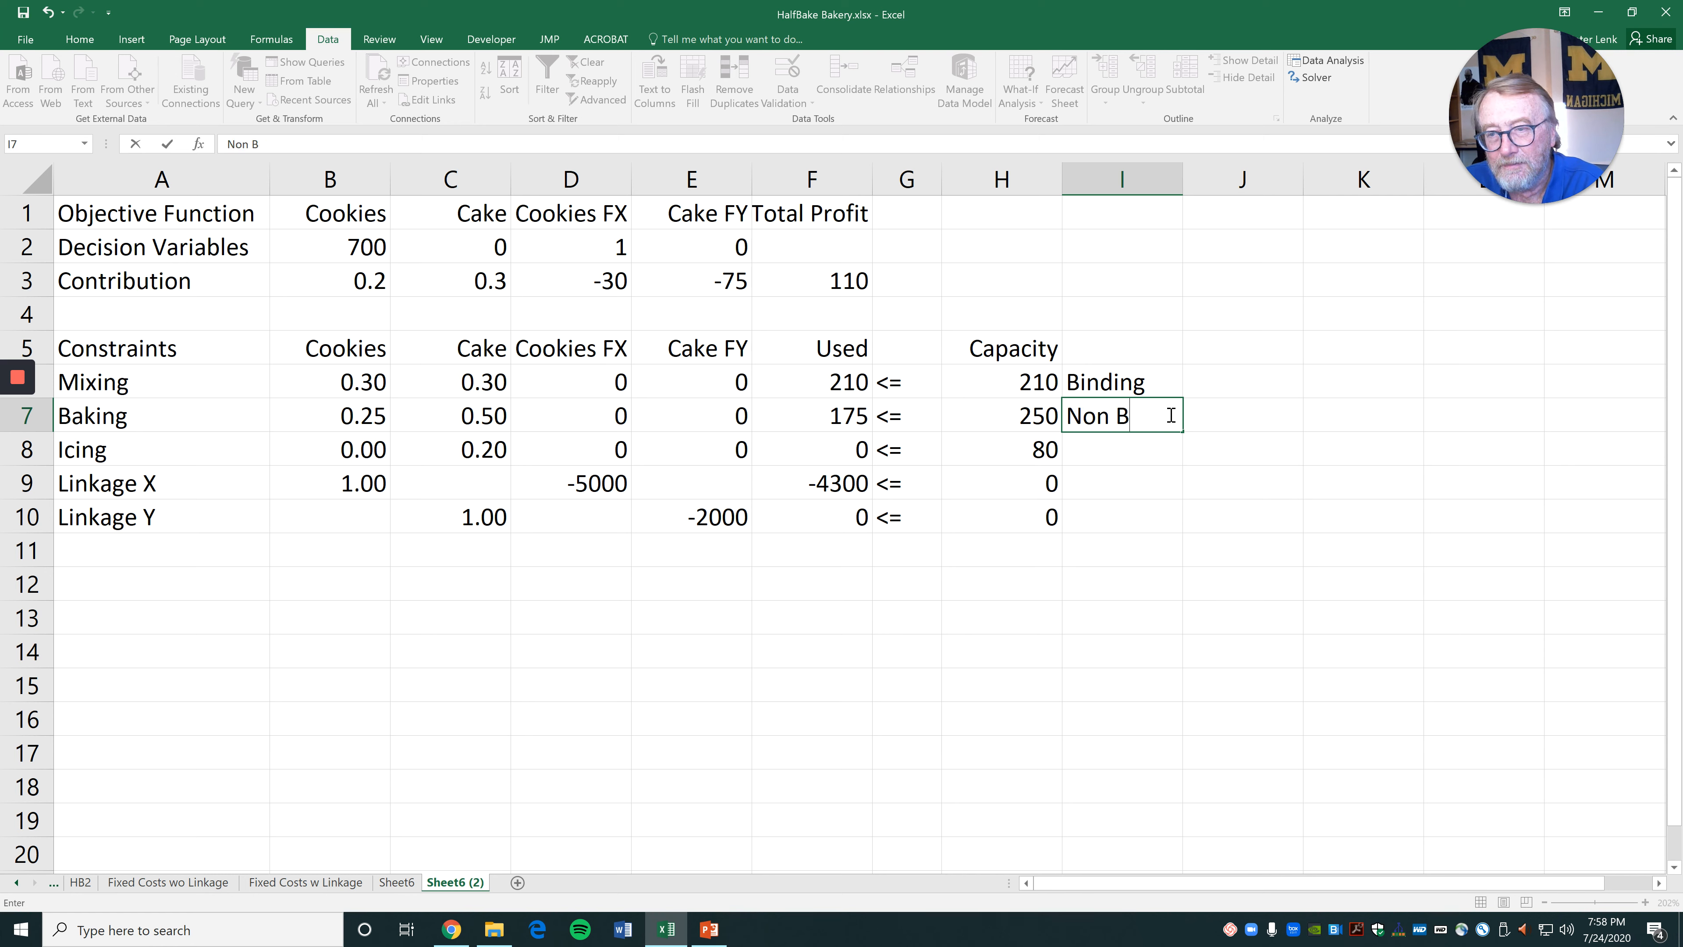
{"action": "type", "text": "inding"}
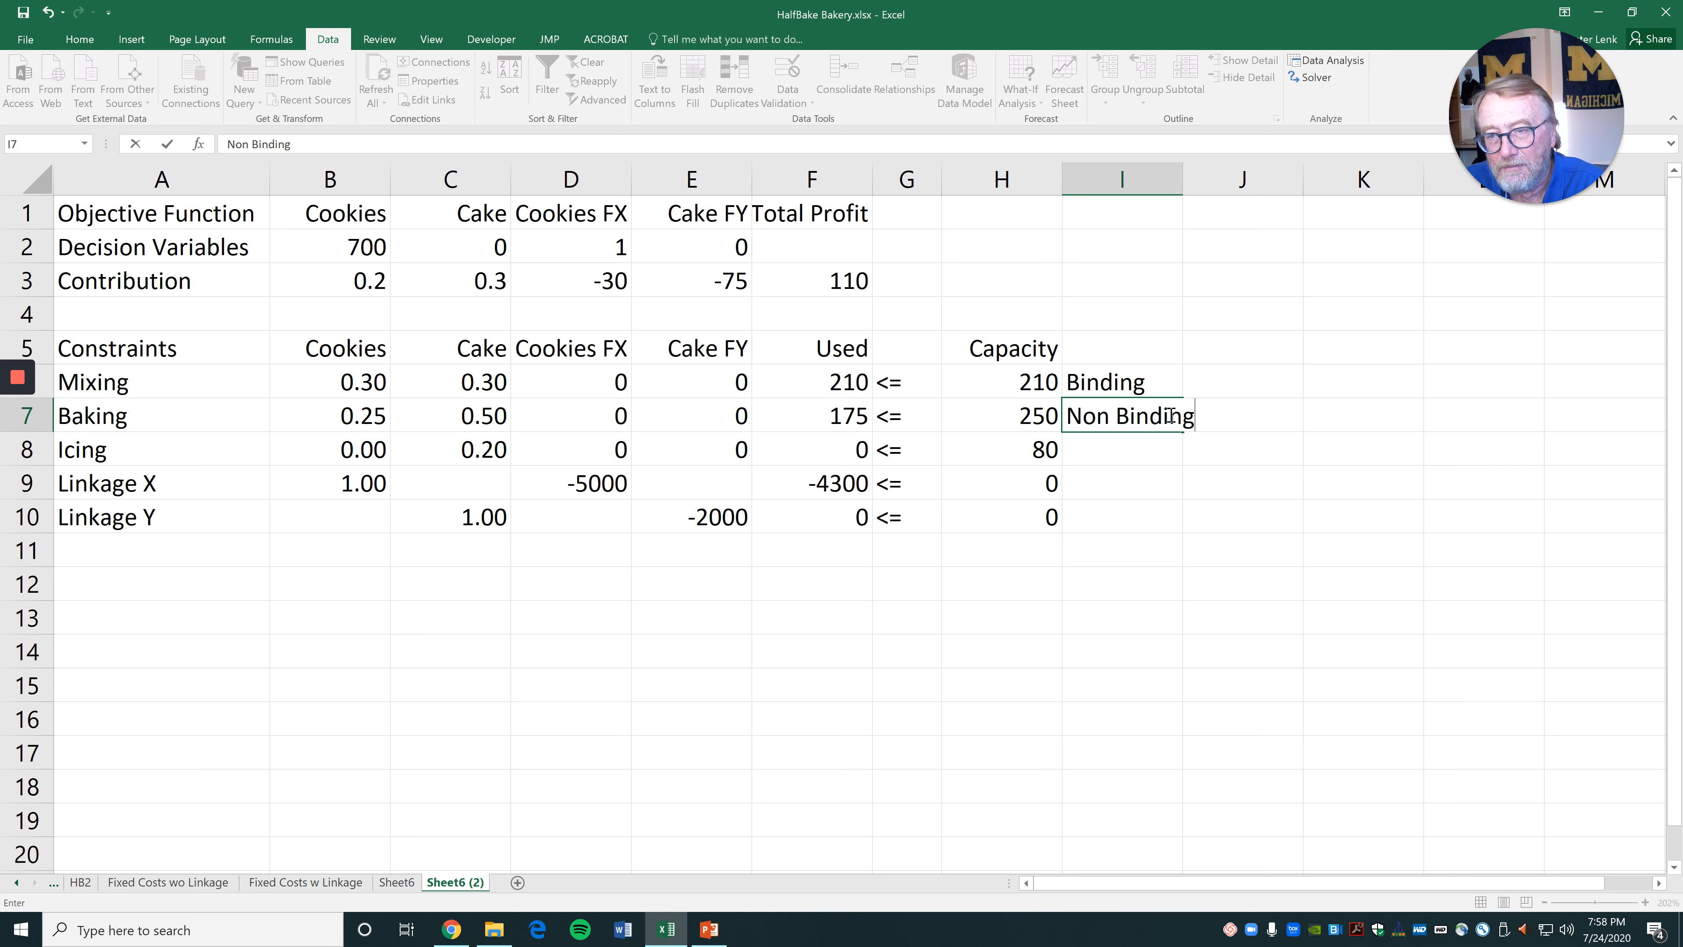
{"action": "key", "text": "Return"}
{"action": "left_click_drag", "start_coordinate": [1183, 179], "coordinate": [1221, 179]}
Enter the note "Slack is 250-175" in J7 beside the Baking label
{"action": "left_click", "coordinate": [1262, 416]}
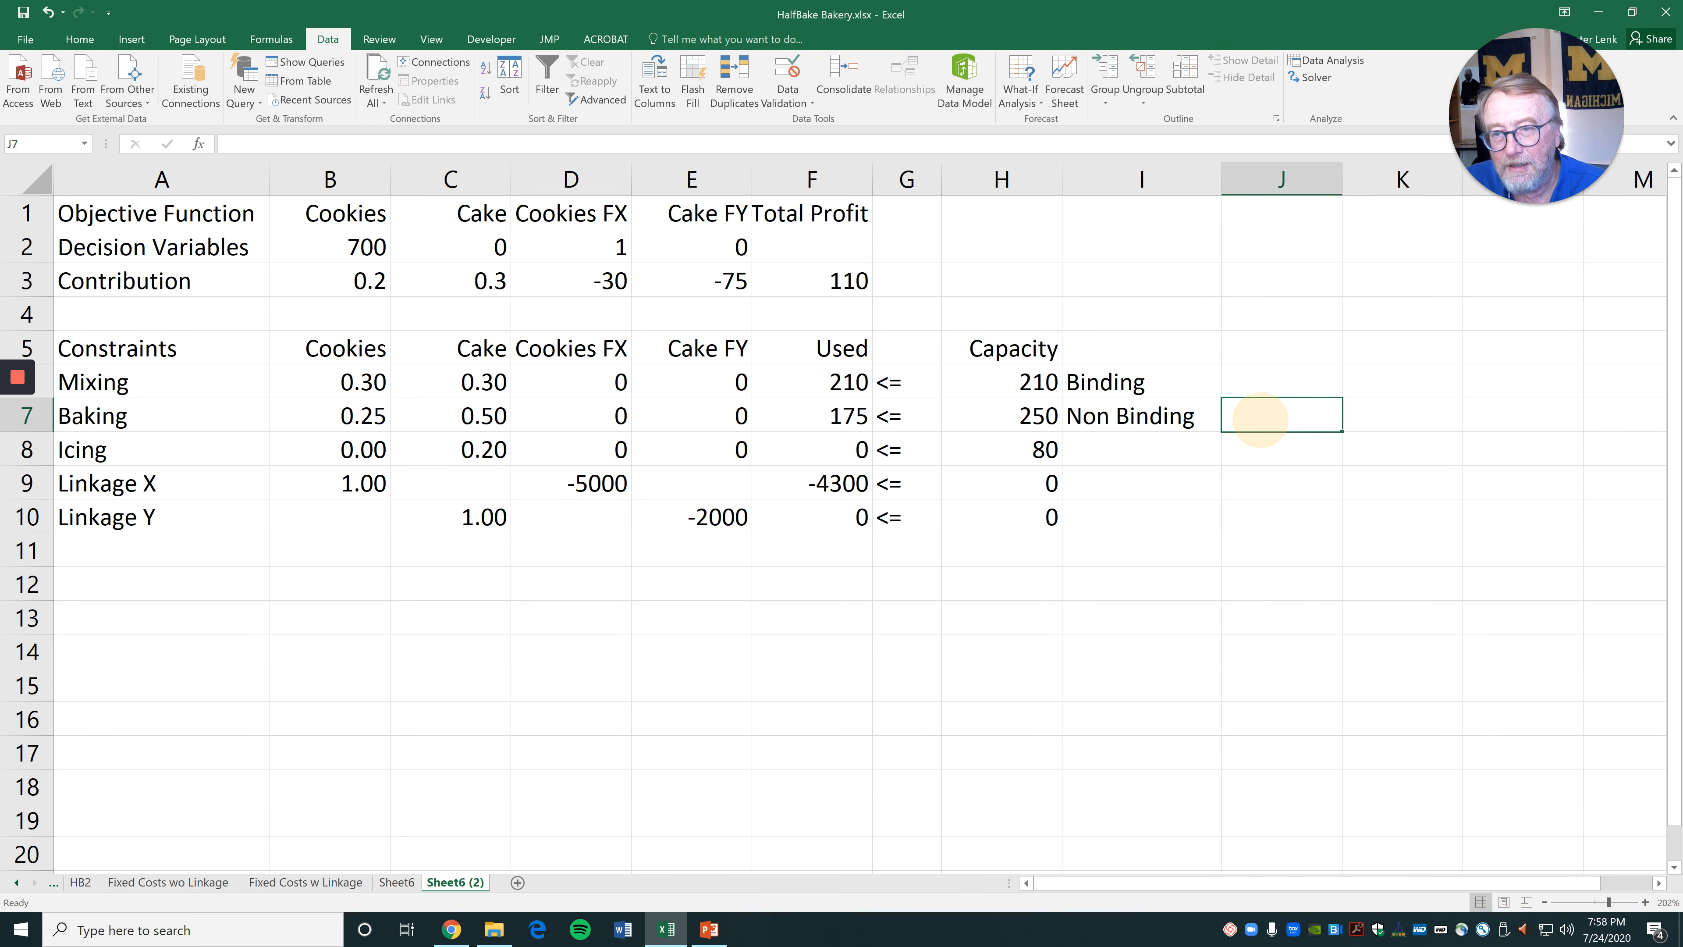
{"action": "type", "text": "Slace"}
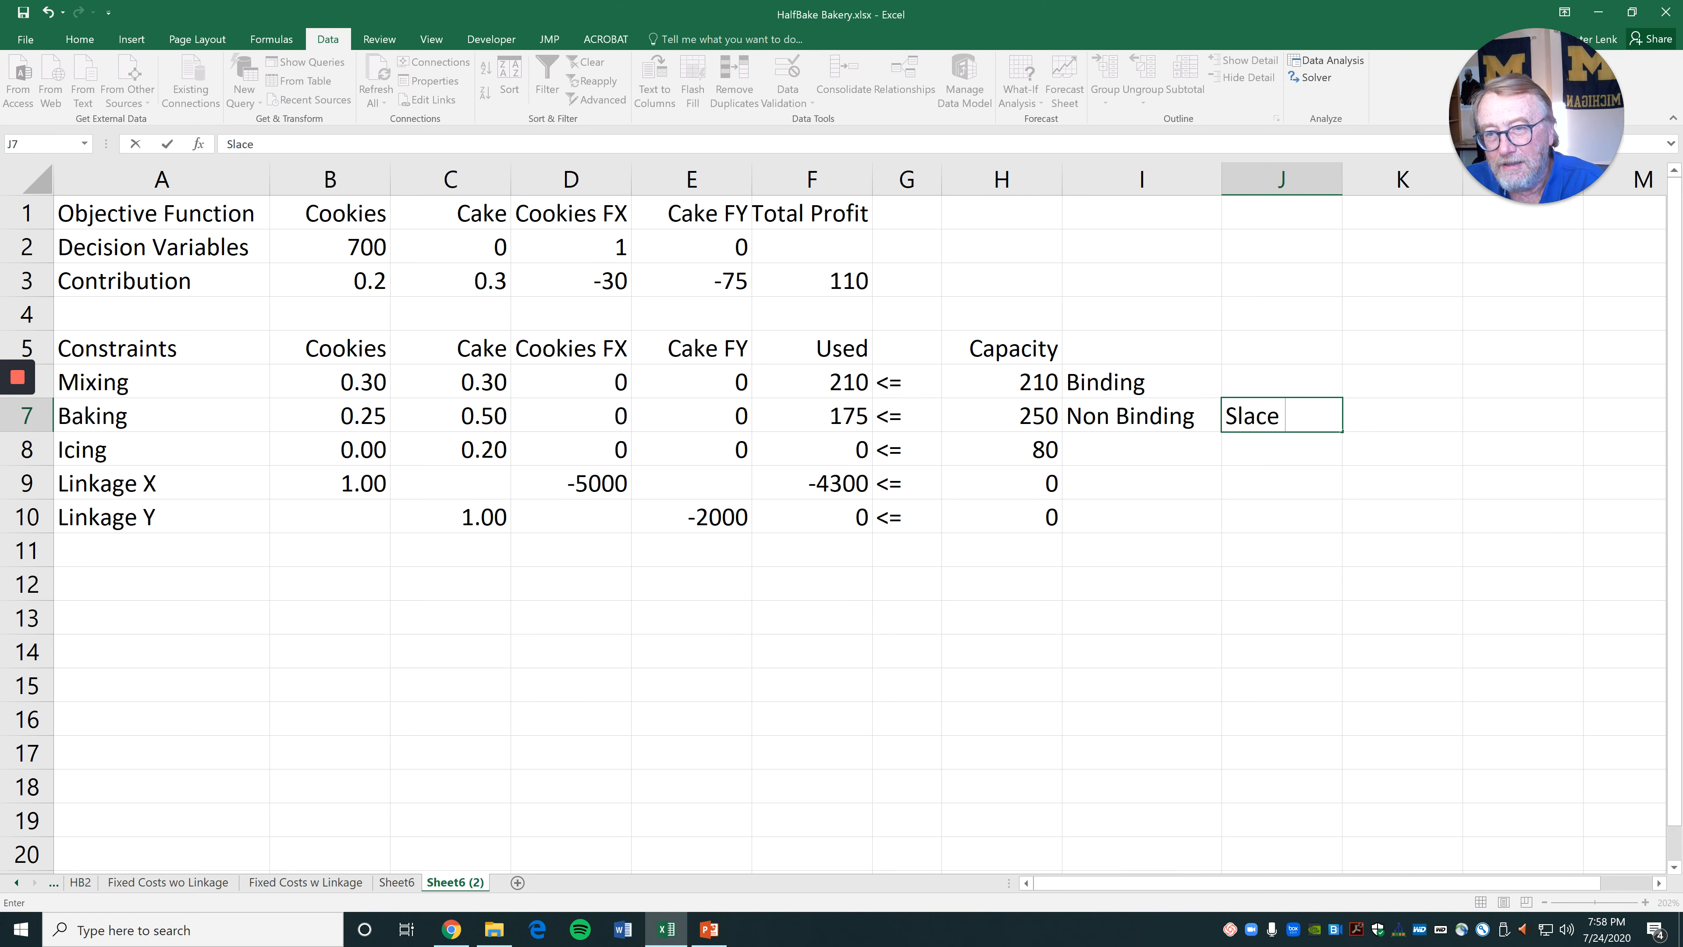
{"action": "key", "text": "BackSpace"}
{"action": "type", "text": "k"}
{"action": "key", "text": "BackSpace"}
{"action": "type", "text": "k is 250-175"}
{"action": "key", "text": "Return"}
Label the Icing constraint as Non Binding in I8
{"action": "left_click", "coordinate": [1100, 463]}
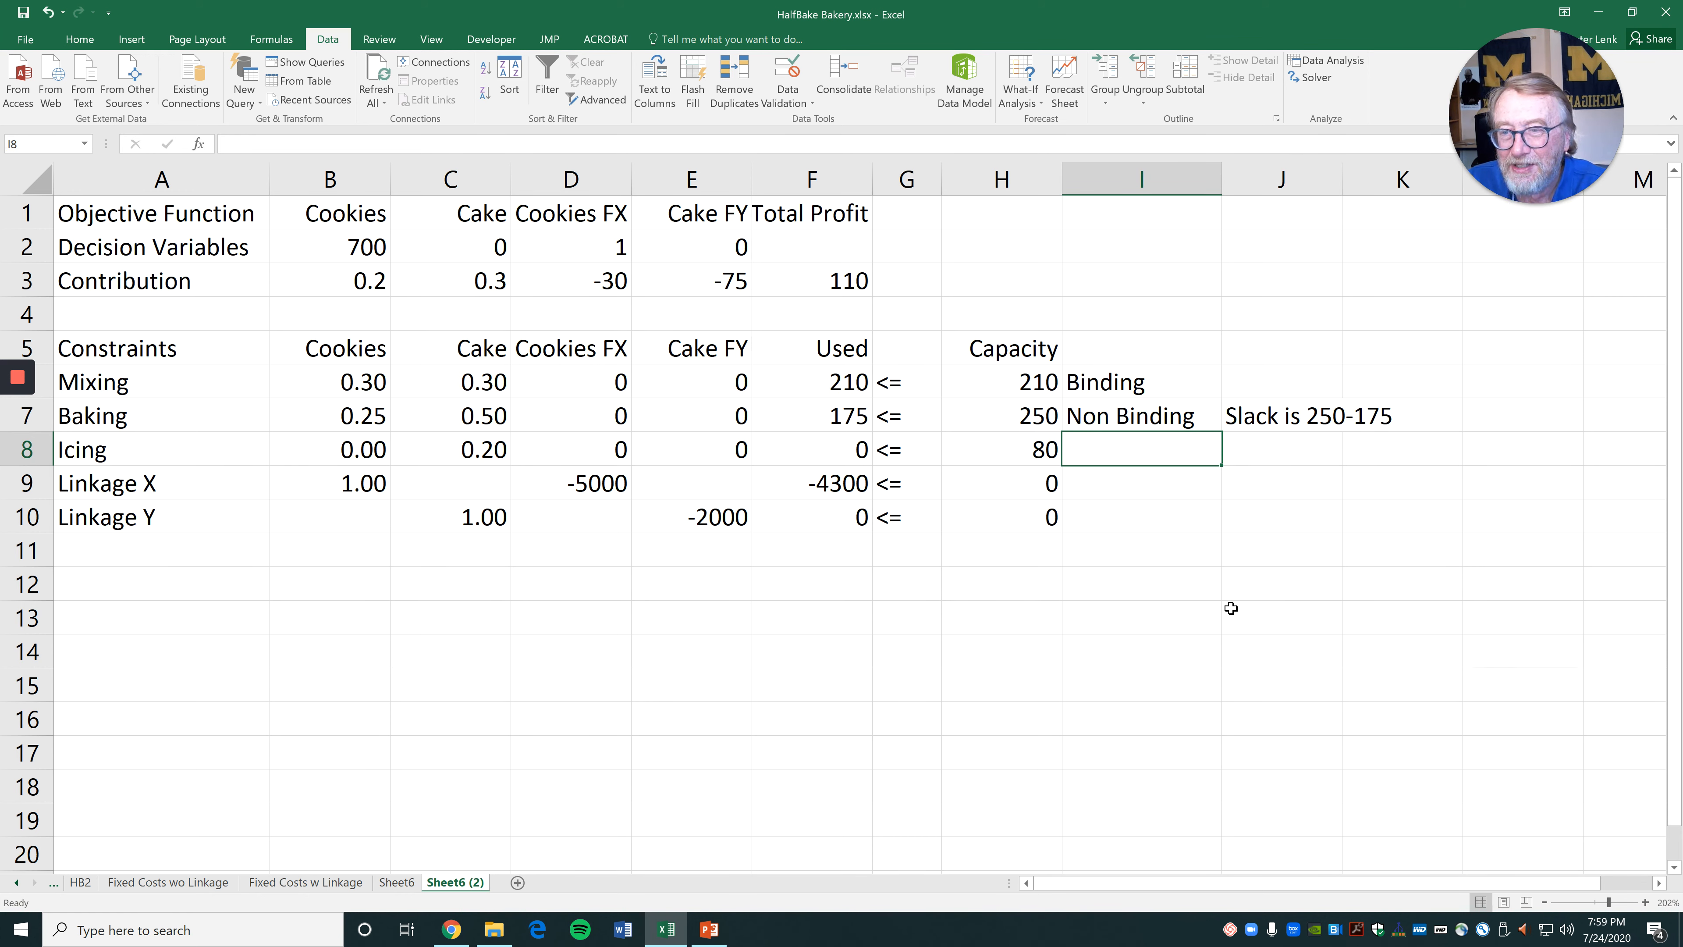
{"action": "type", "text": "Non Binding"}
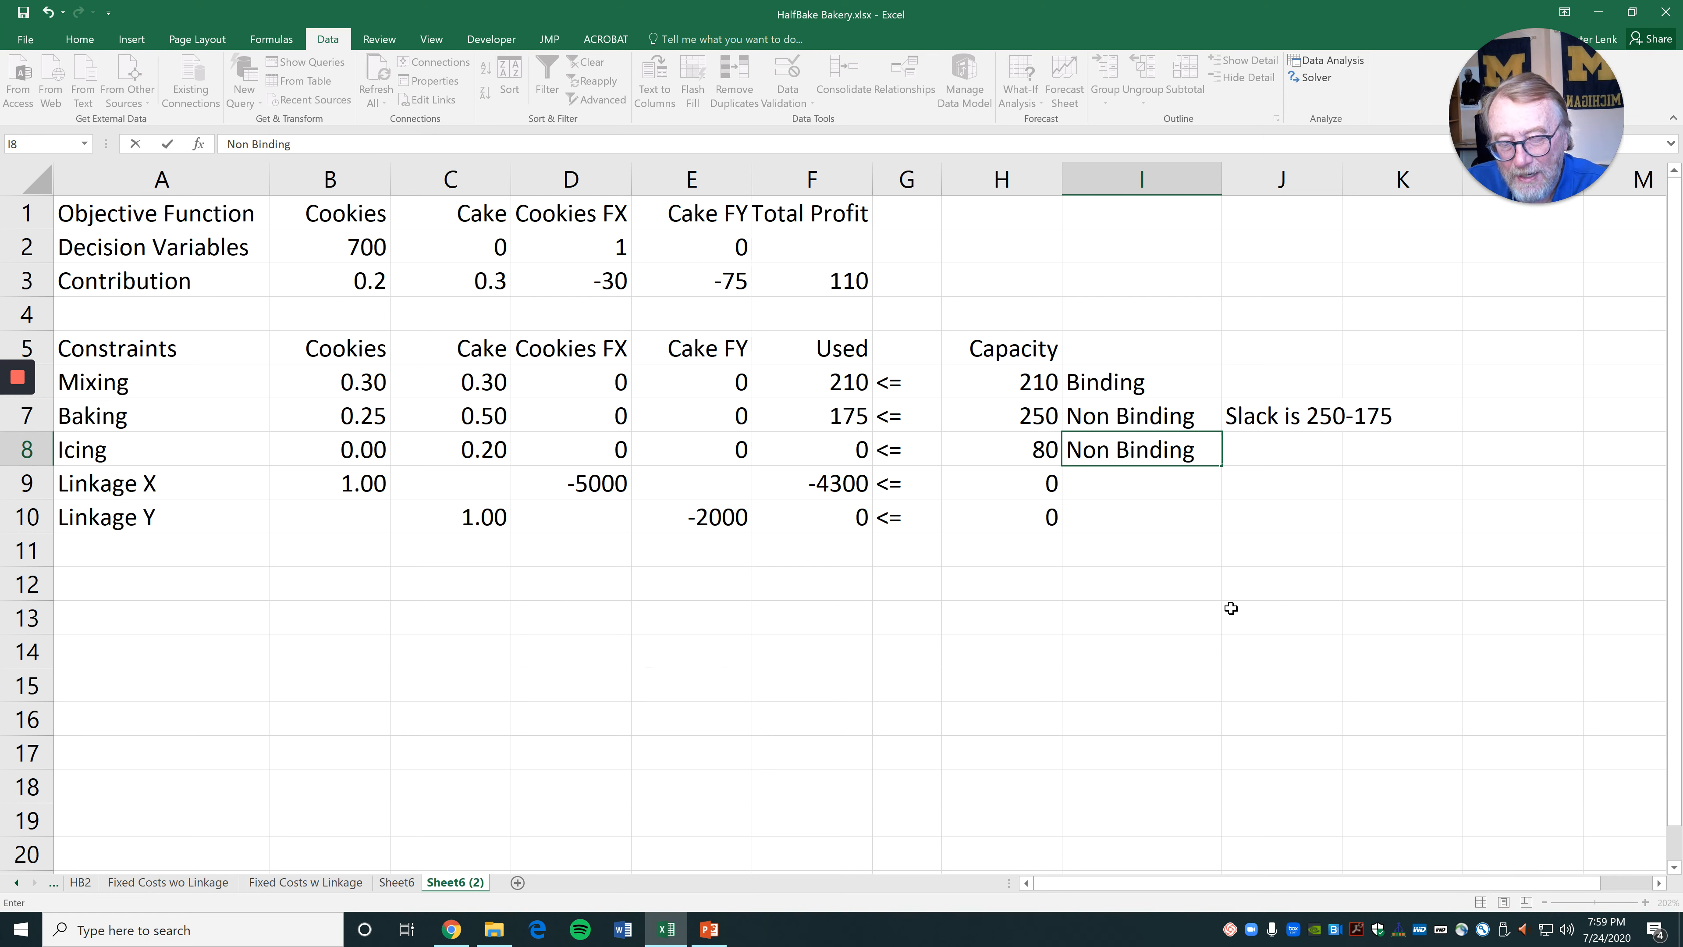
{"action": "key", "text": "Return"}
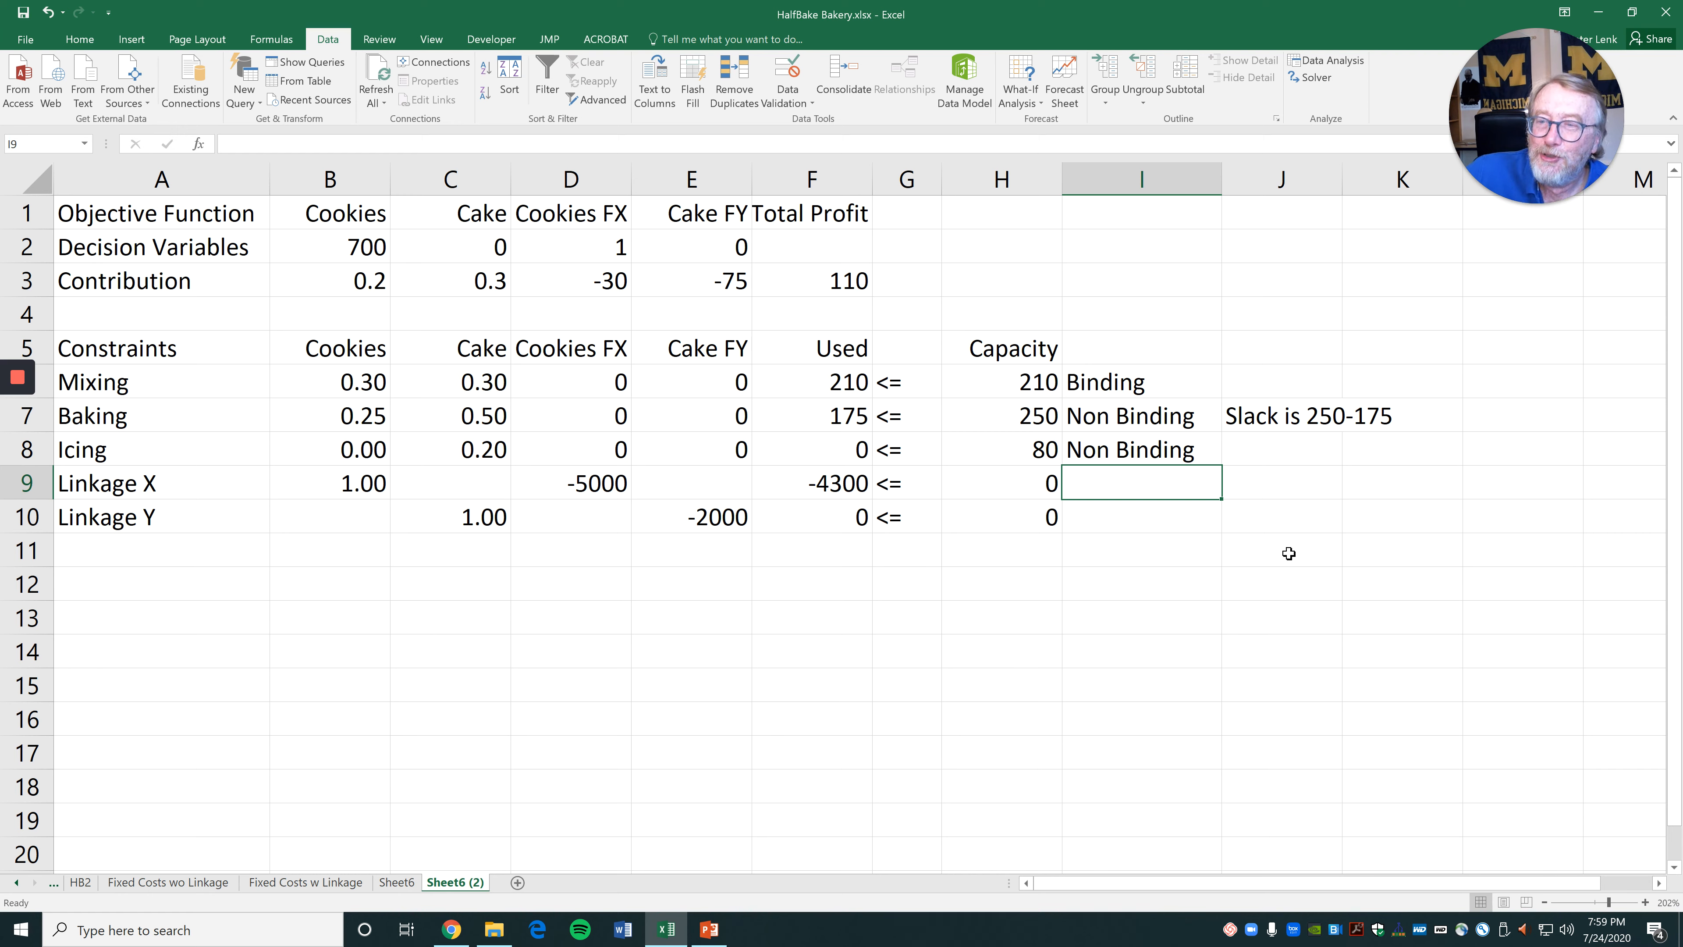
Label the Linkage X constraint as Non Binding in I9 and the Linkage Y constraint as Binding in I10
{"action": "left_click", "coordinate": [1289, 571]}
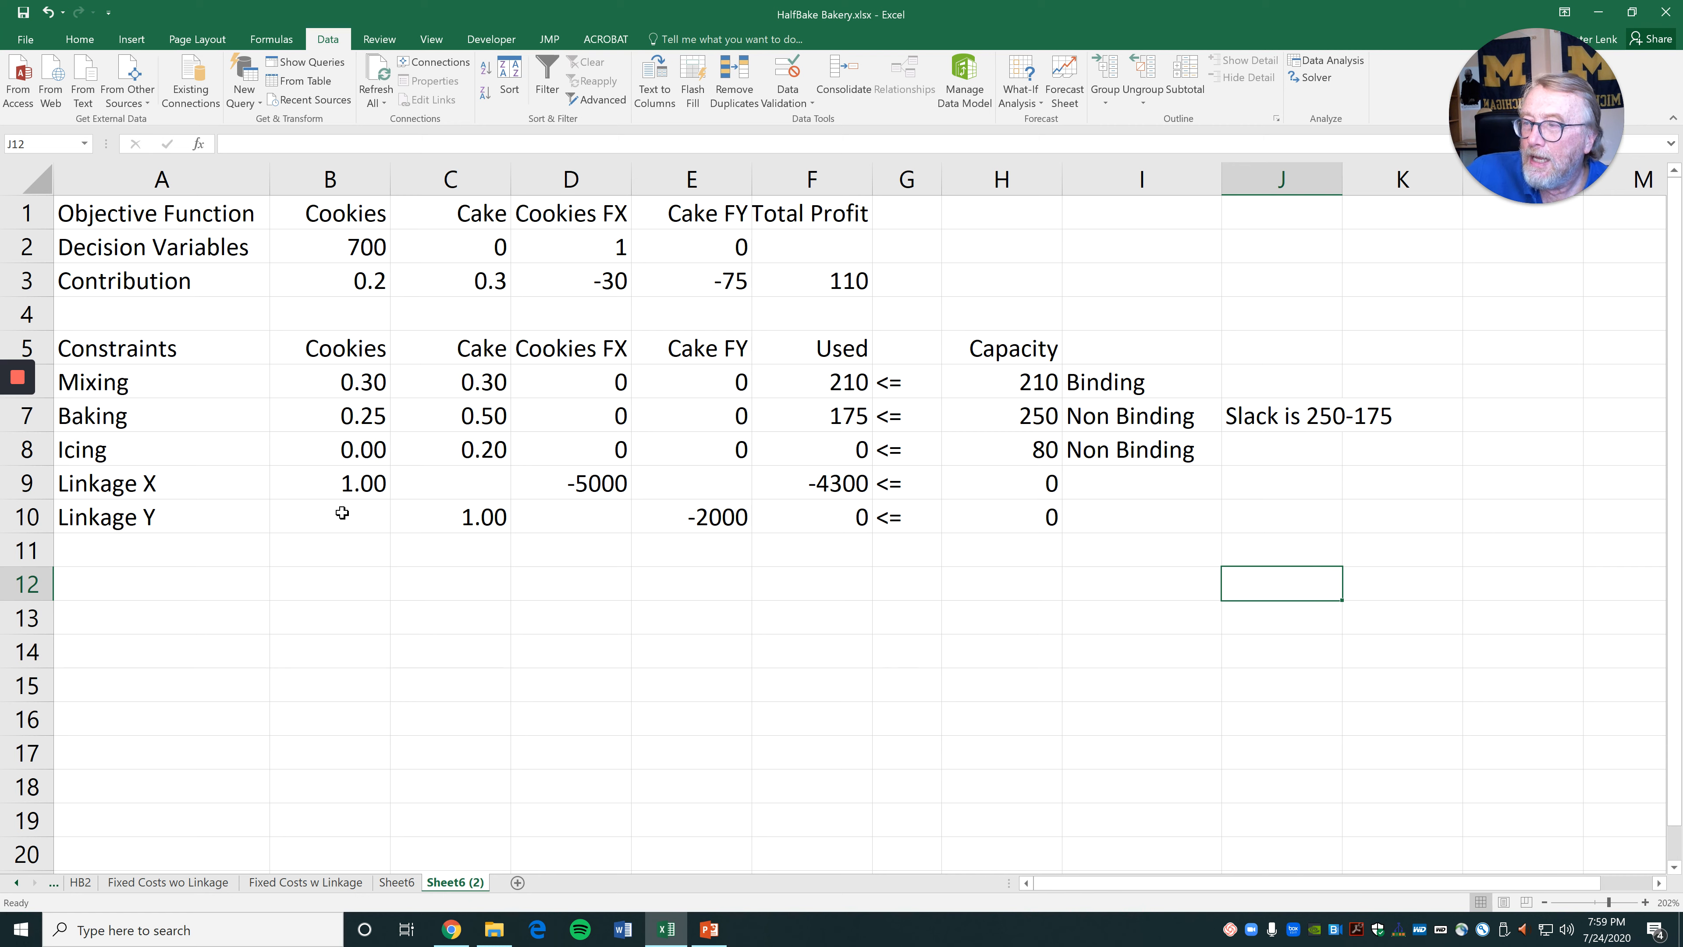
{"action": "left_click", "coordinate": [352, 484]}
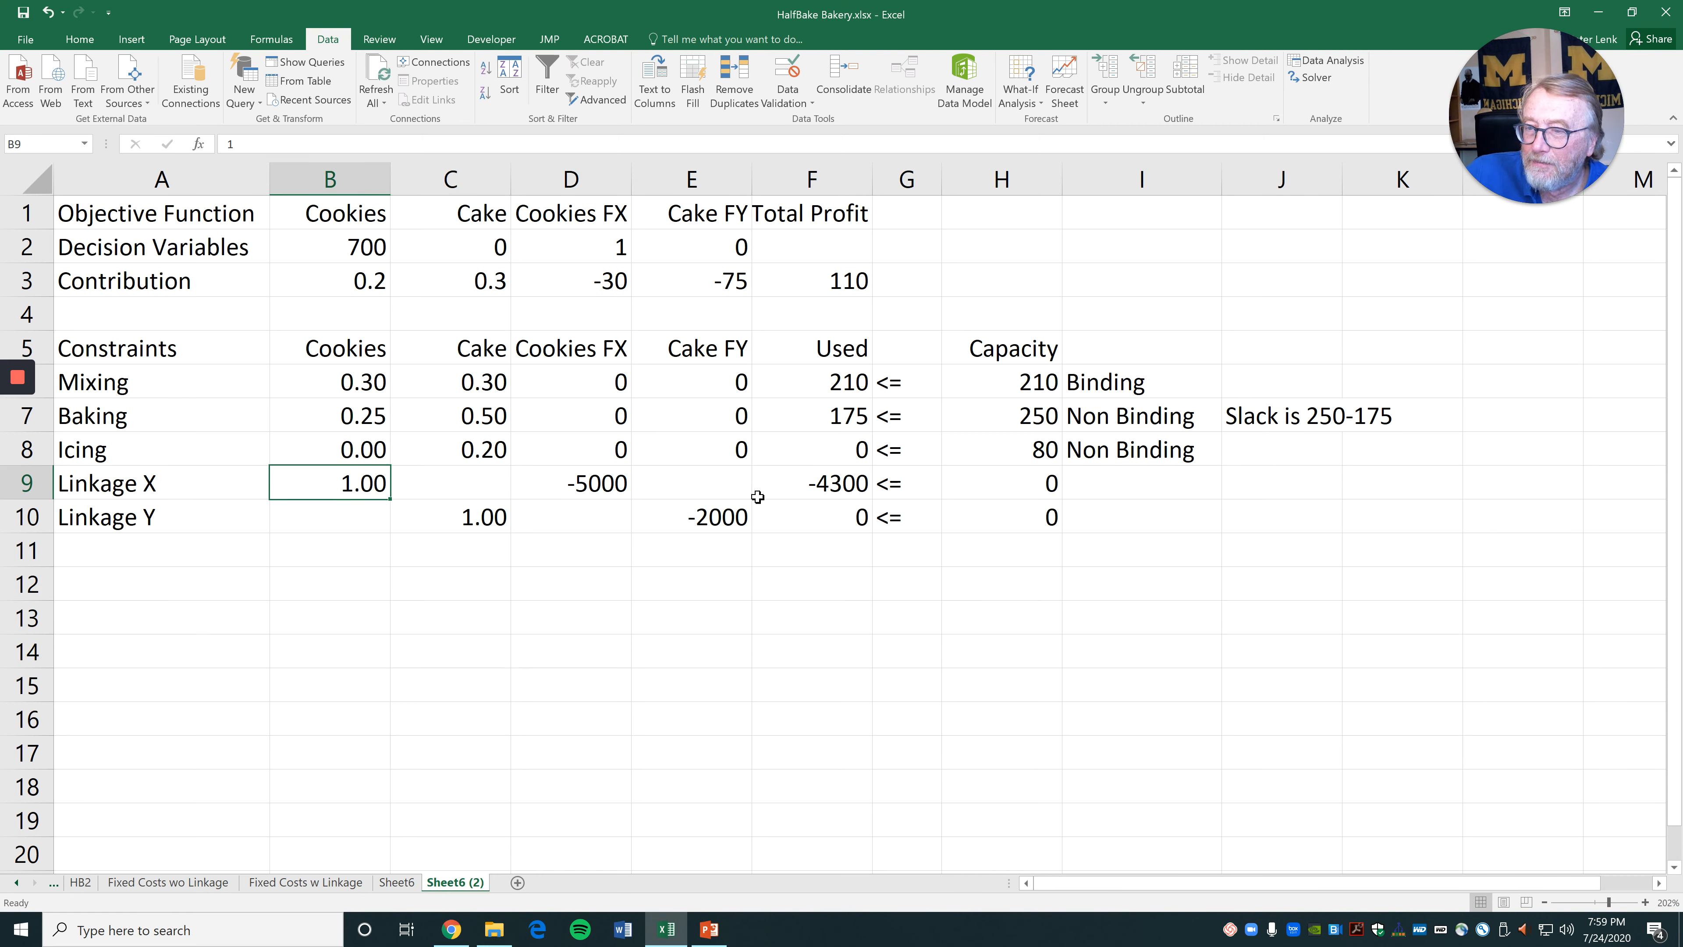
{"action": "left_click", "coordinate": [804, 482]}
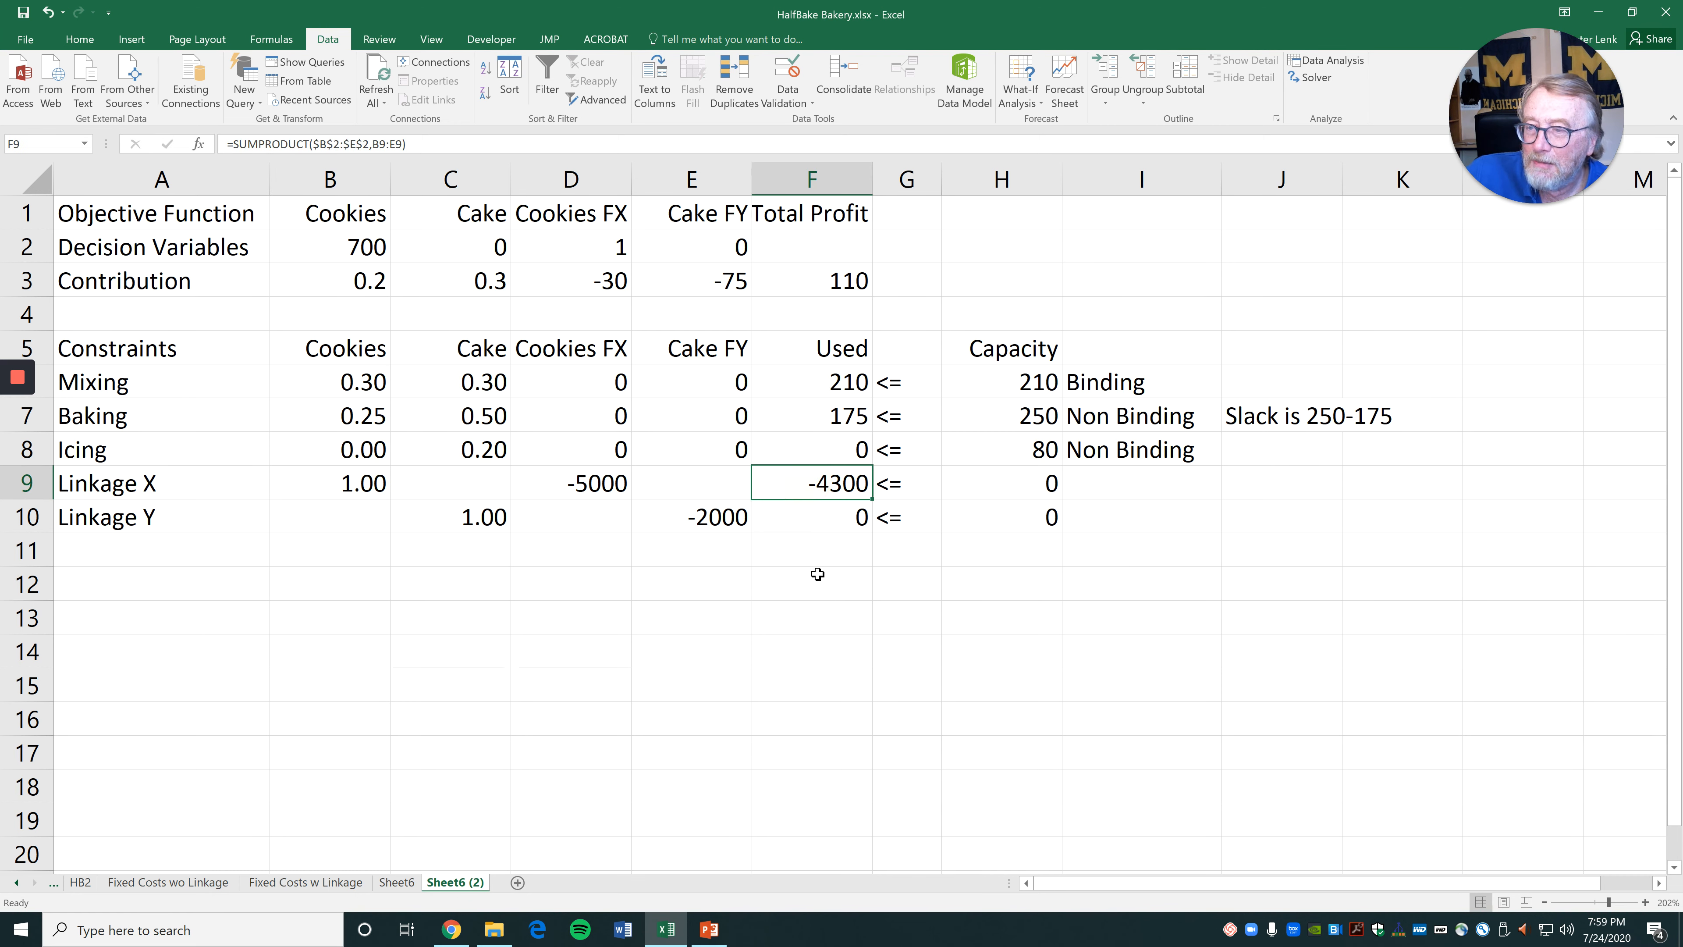
{"action": "left_click", "coordinate": [1168, 474]}
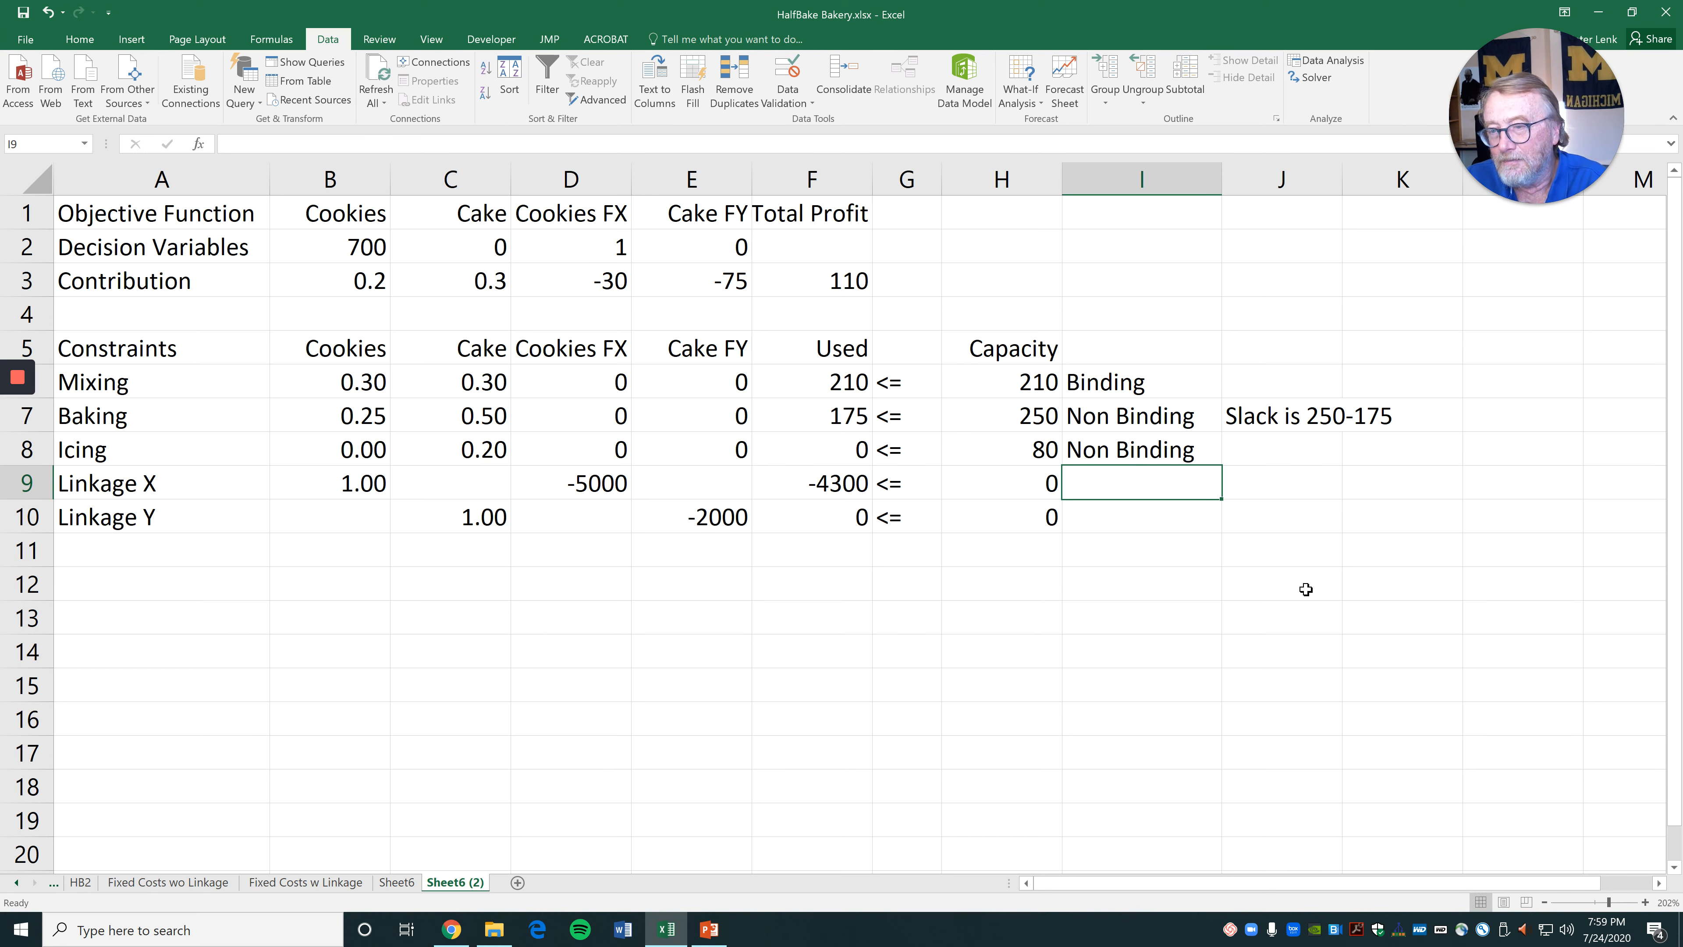
{"action": "type", "text": "Nonbin"}
{"action": "key", "text": "BackSpace"}
{"action": "key", "text": "BackSpace"}
{"action": "key", "text": "BackSpace"}
{"action": "type", "text": "Binding"}
{"action": "key", "text": "Return"}
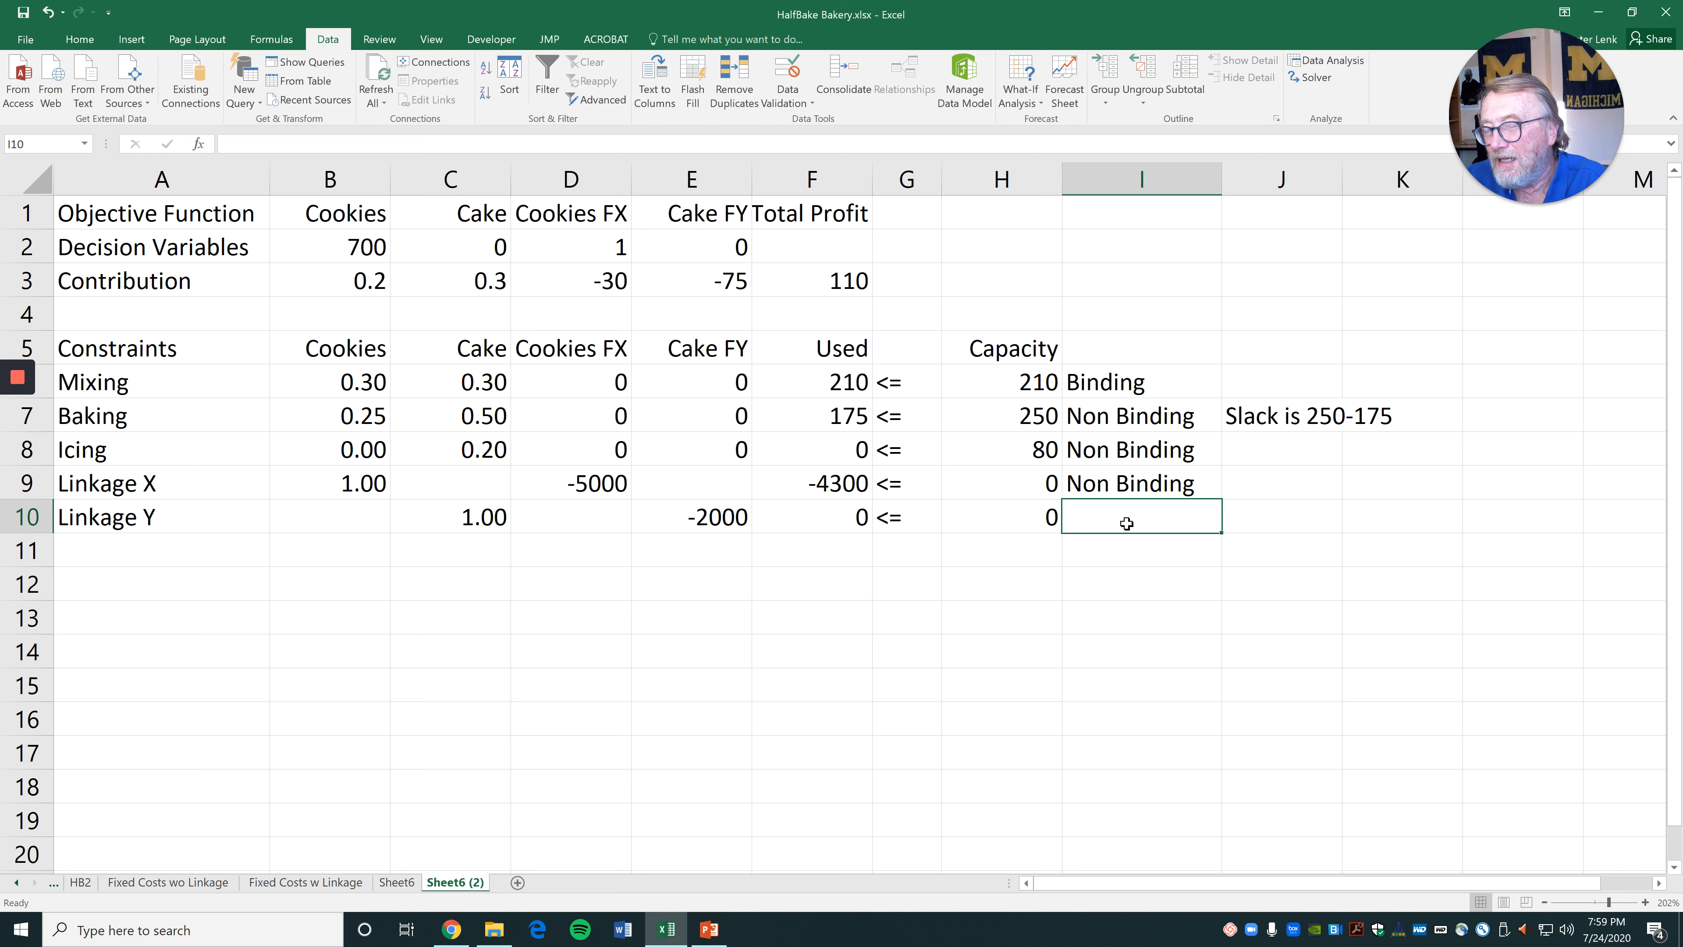
{"action": "type", "text": "Binding"}
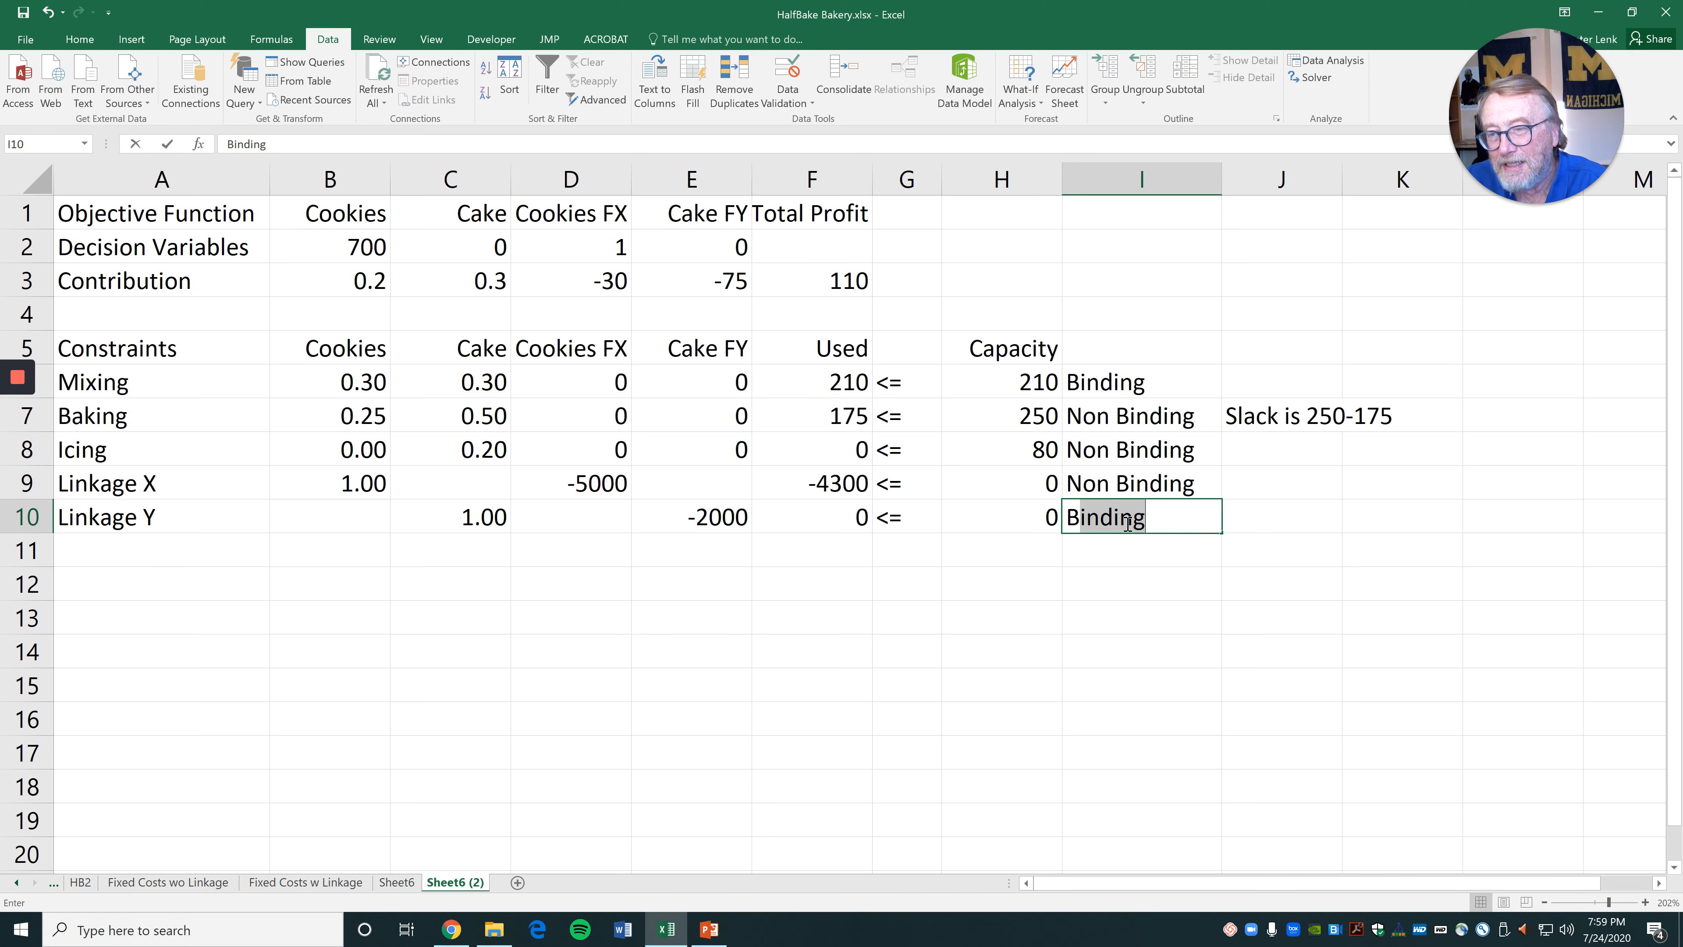
{"action": "key", "text": "Return"}
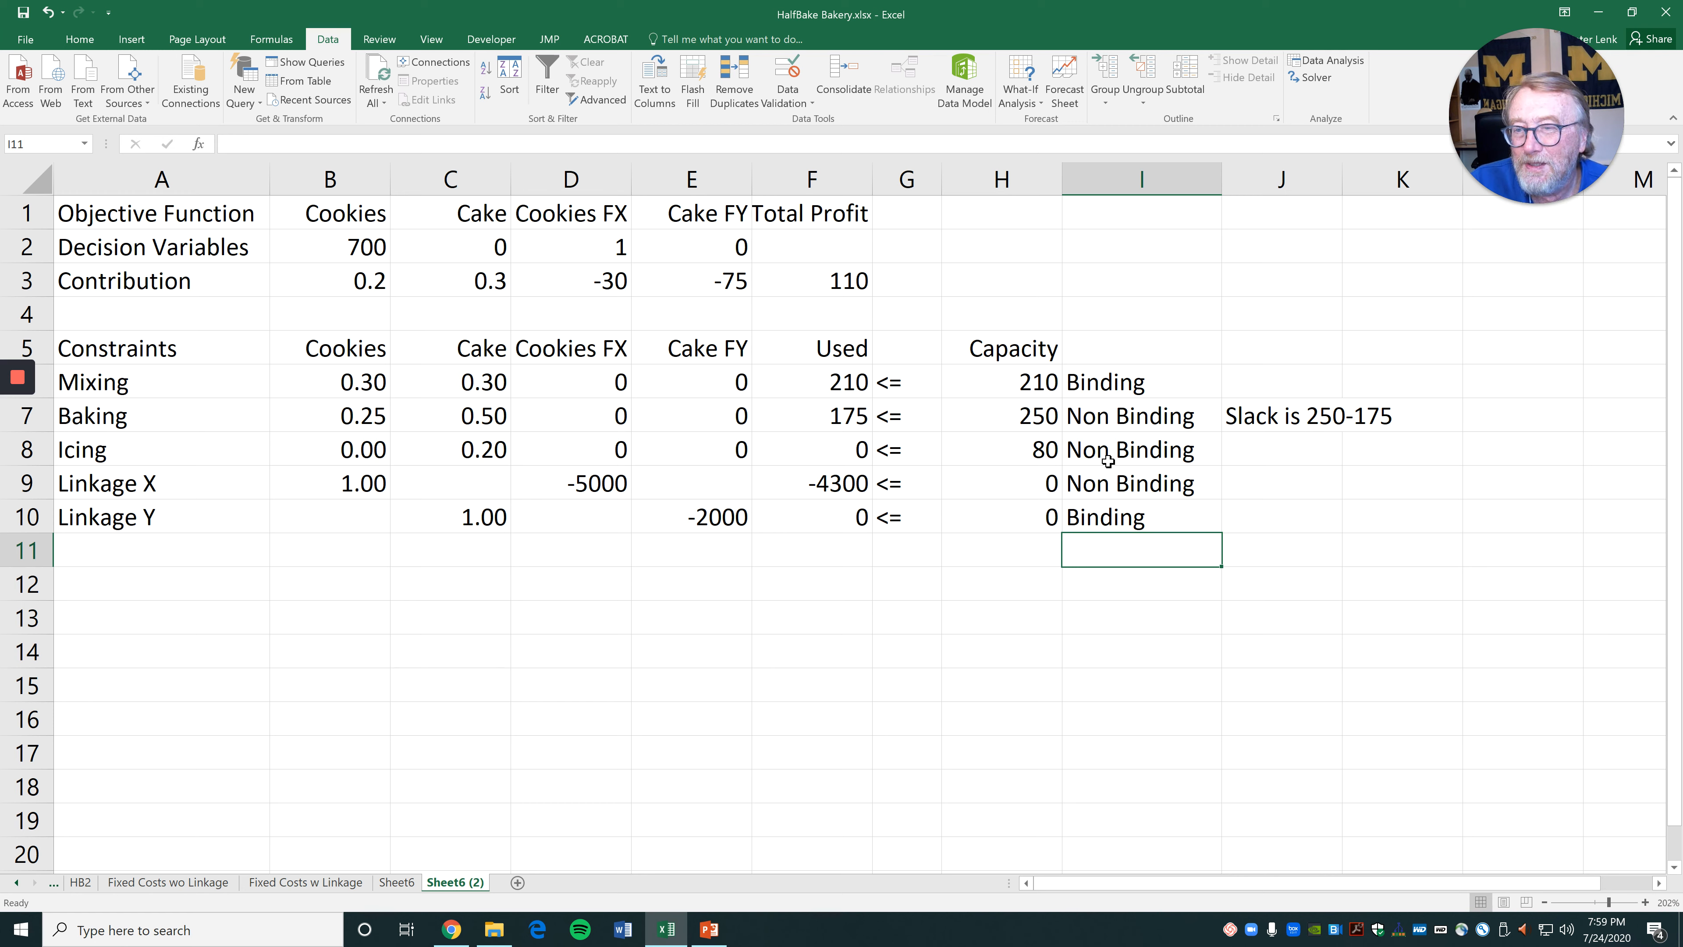
{"action": "left_click", "coordinate": [1149, 483]}
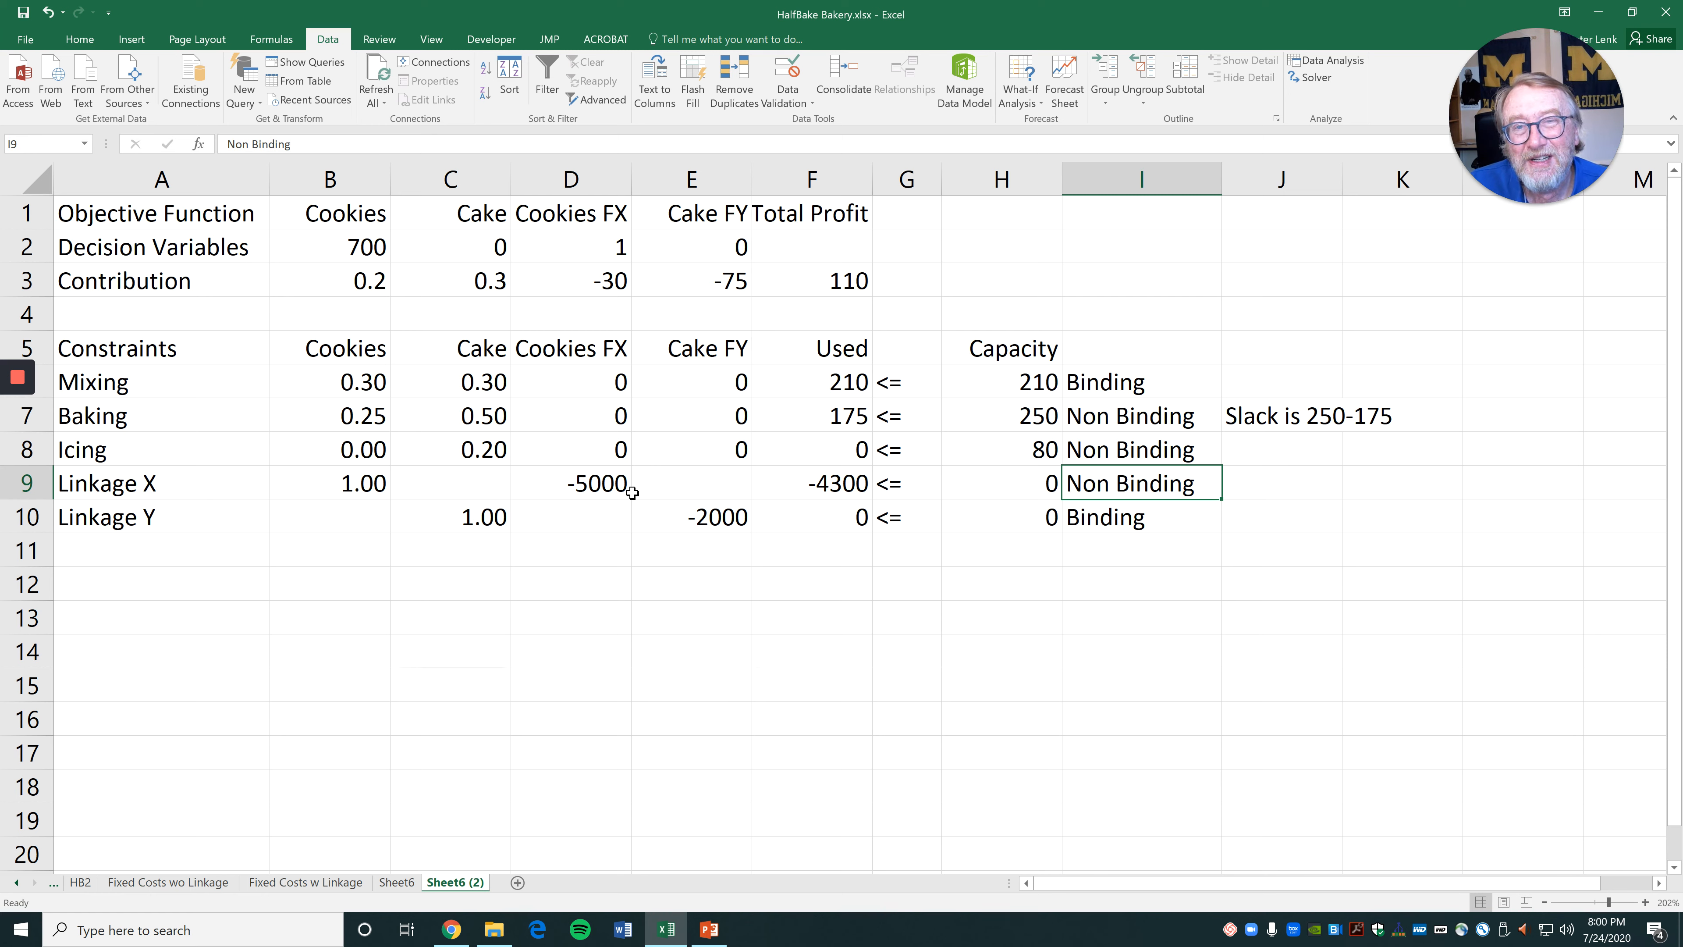
{"action": "left_click", "coordinate": [1042, 604]}
{"action": "left_click", "coordinate": [379, 248]}
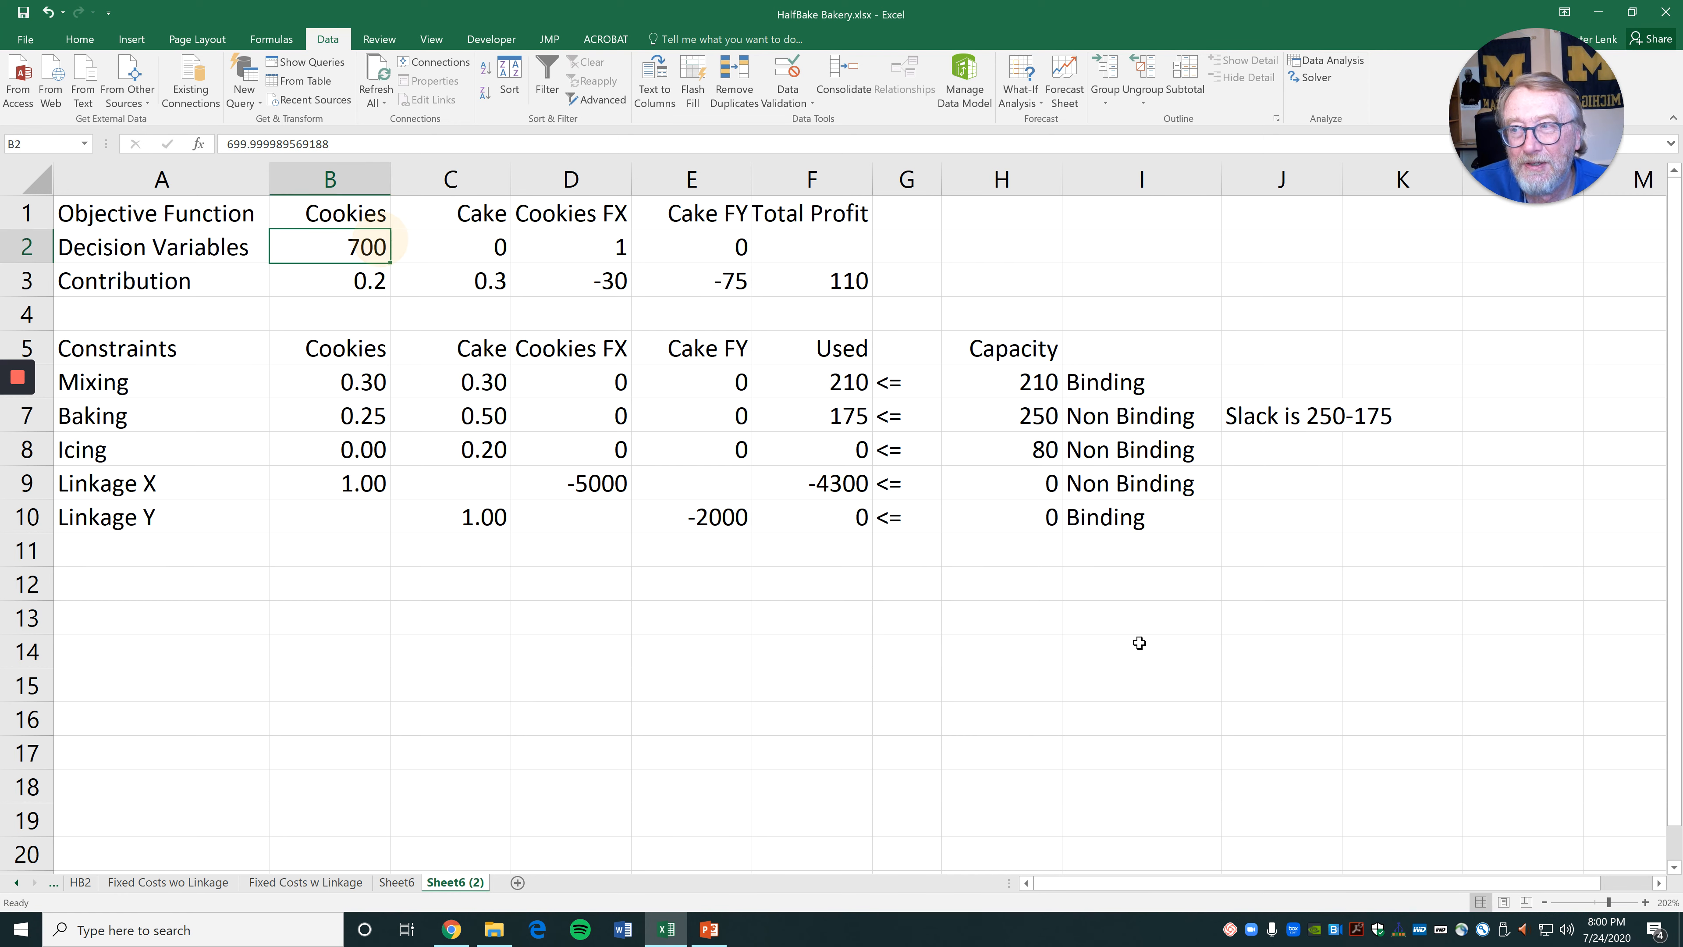
{"action": "left_click", "coordinate": [1261, 643]}
{"action": "left_click", "coordinate": [1381, 522]}
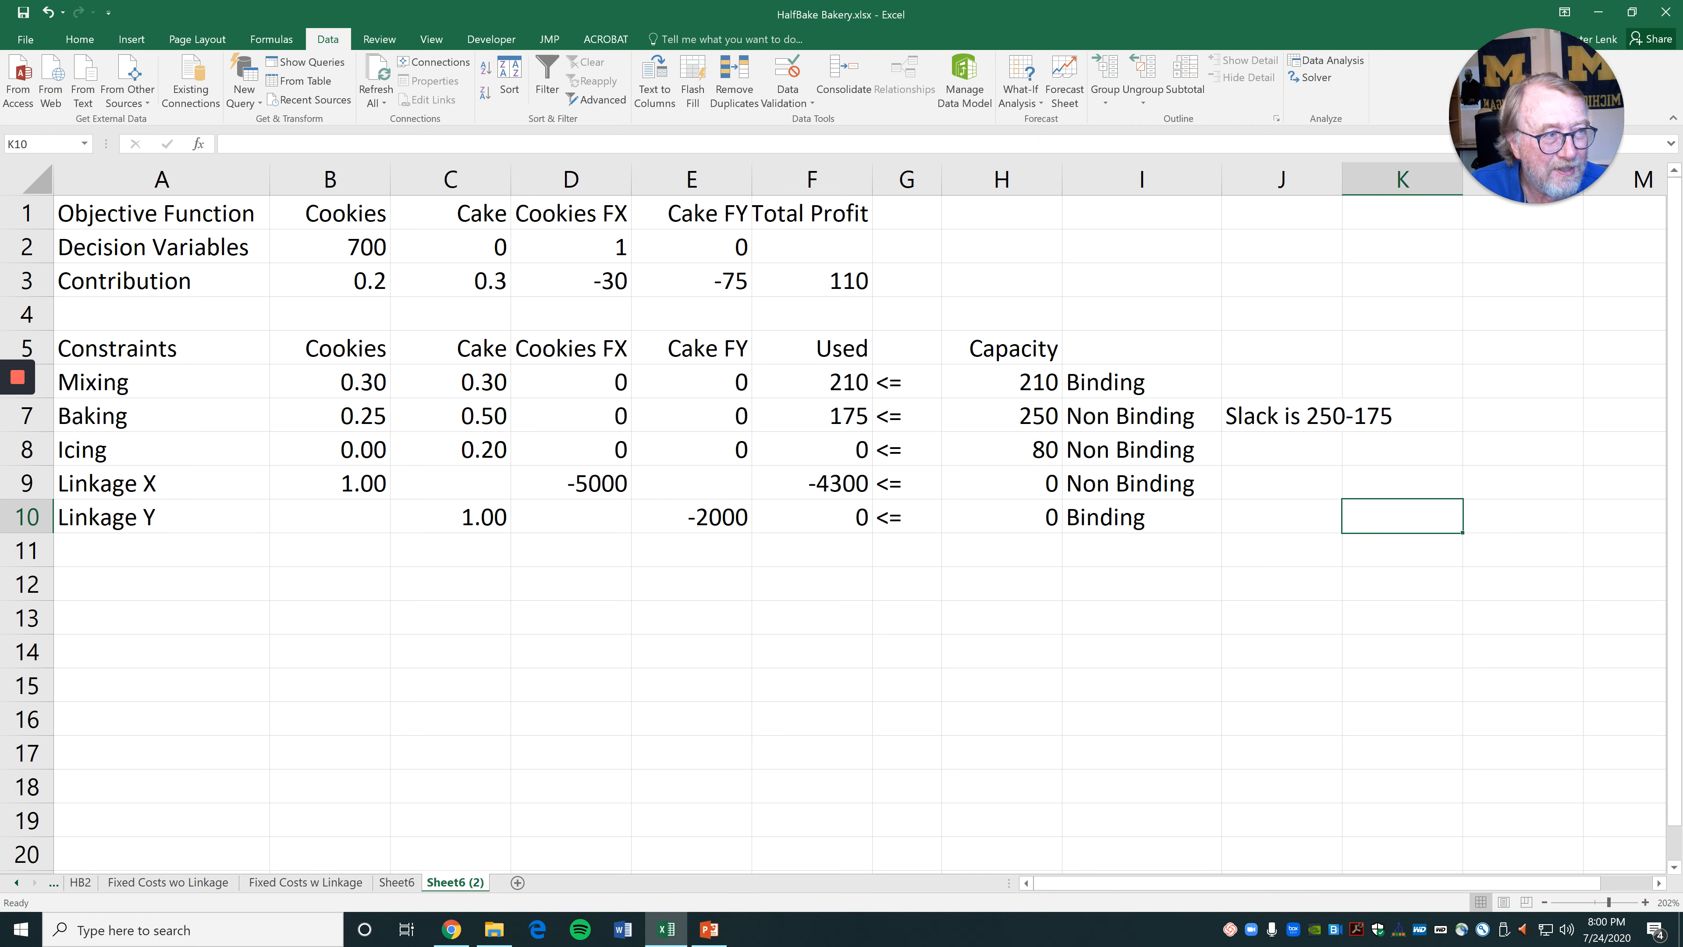
Switch to the "V5 Mixed Programming Linkage Constraints.pptx" presentation in PowerPoint, minimizing the workbook and moving the presentation window onto this screen
{"action": "left_click", "coordinate": [556, 198]}
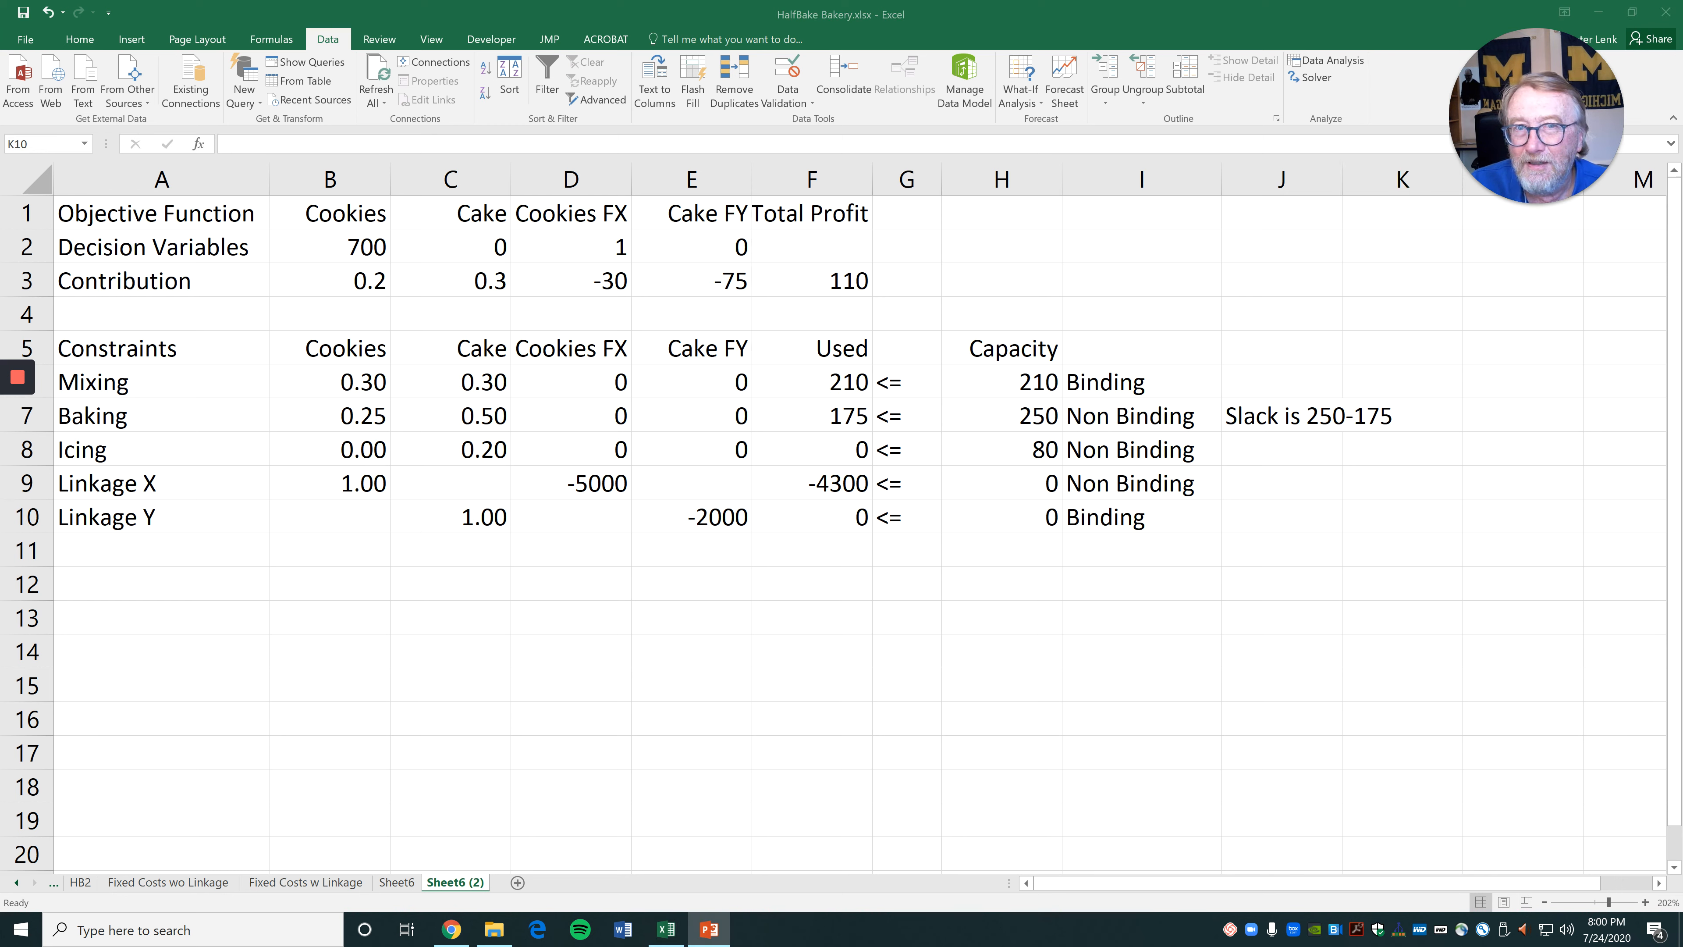
{"action": "left_click", "coordinate": [1597, 15]}
{"action": "left_click", "coordinate": [1598, 16]}
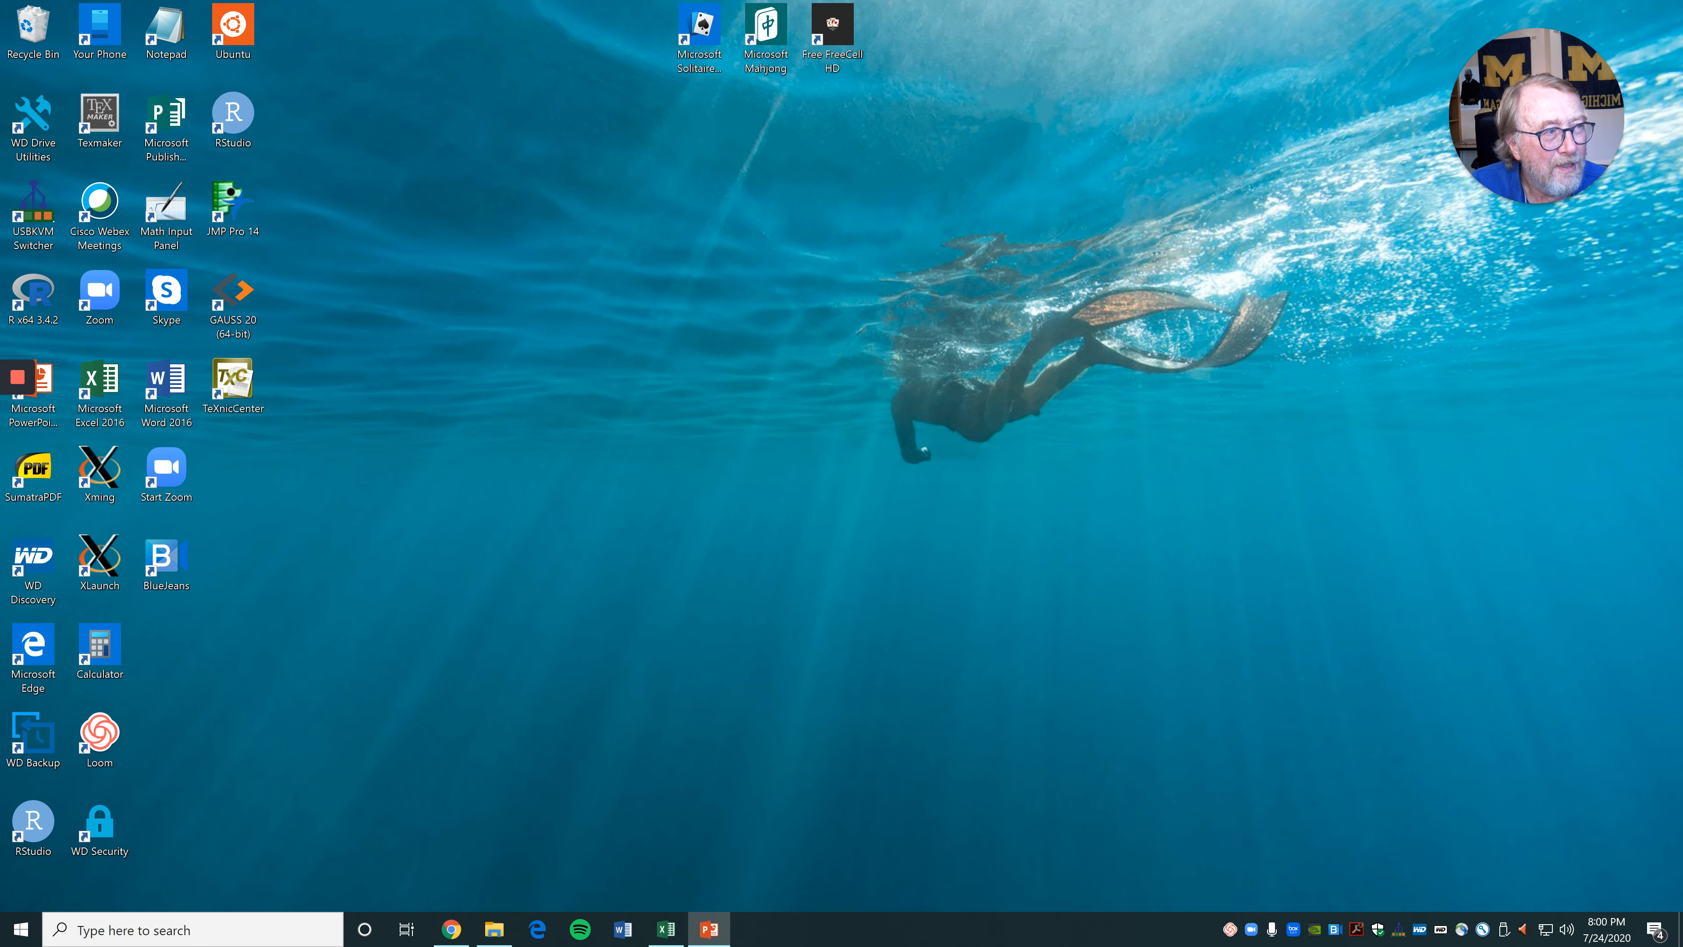
{"action": "left_click_drag", "start_coordinate": [1682, 232], "coordinate": [1314, 166]}
{"action": "left_click", "coordinate": [1315, 399]}
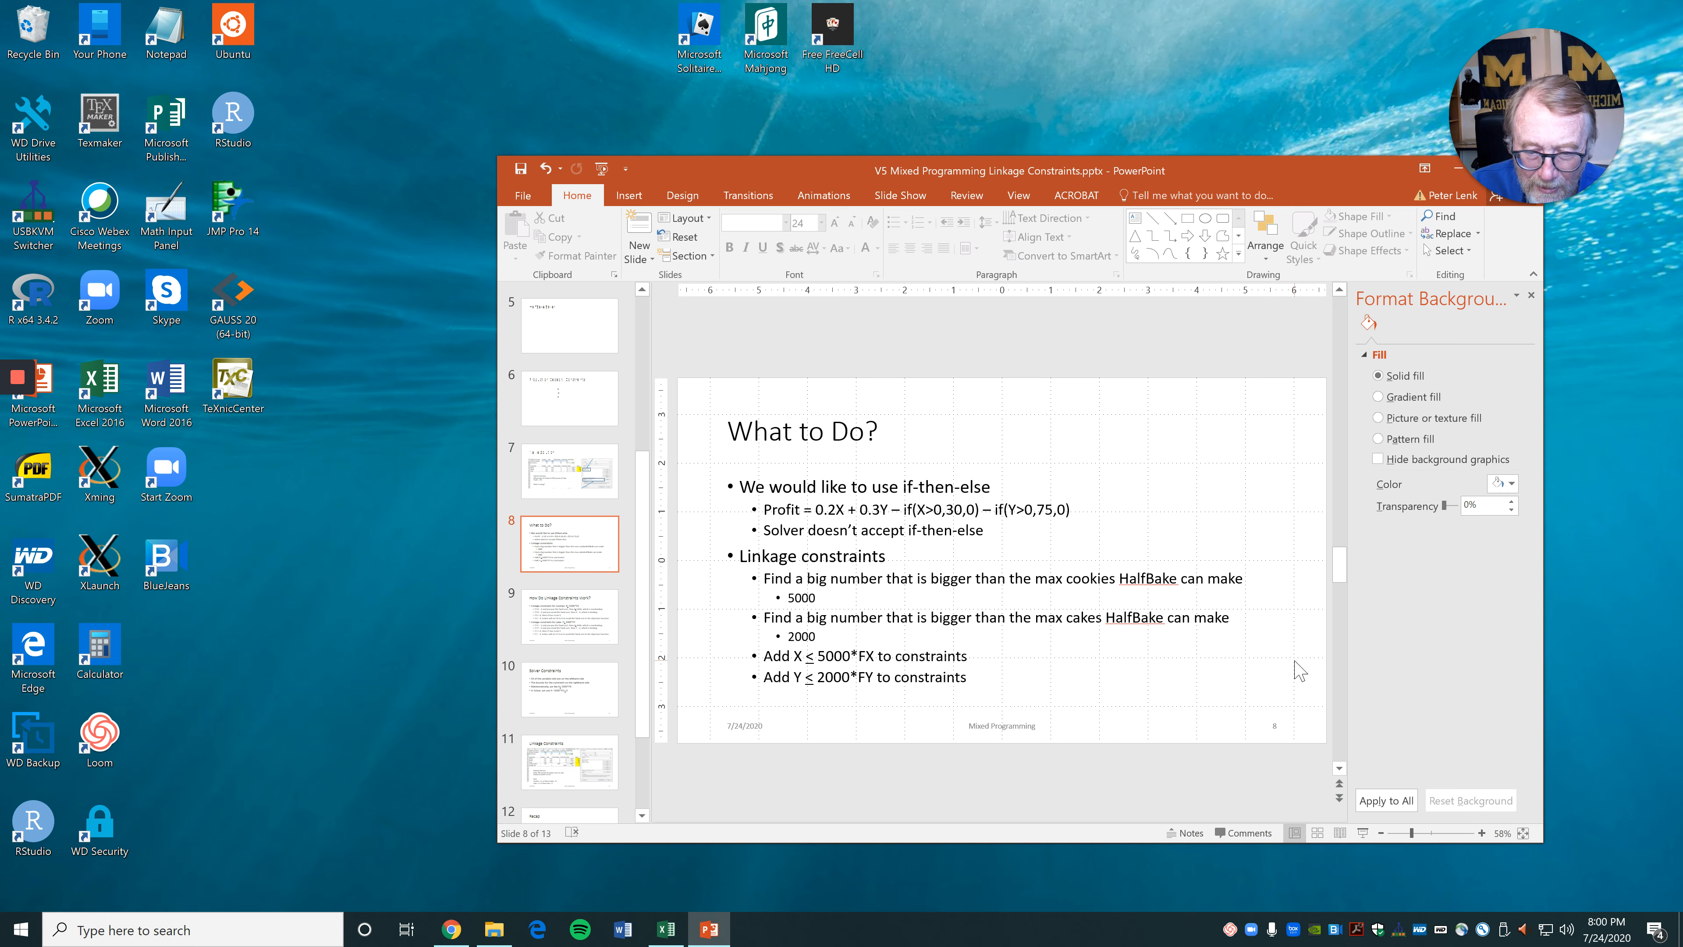
Start the slide show from slide 8 with Presenter View and Slide Show swapped, and advance to the "How Do Linkage Constraints Work?" slide
{"action": "left_click", "coordinate": [1363, 833]}
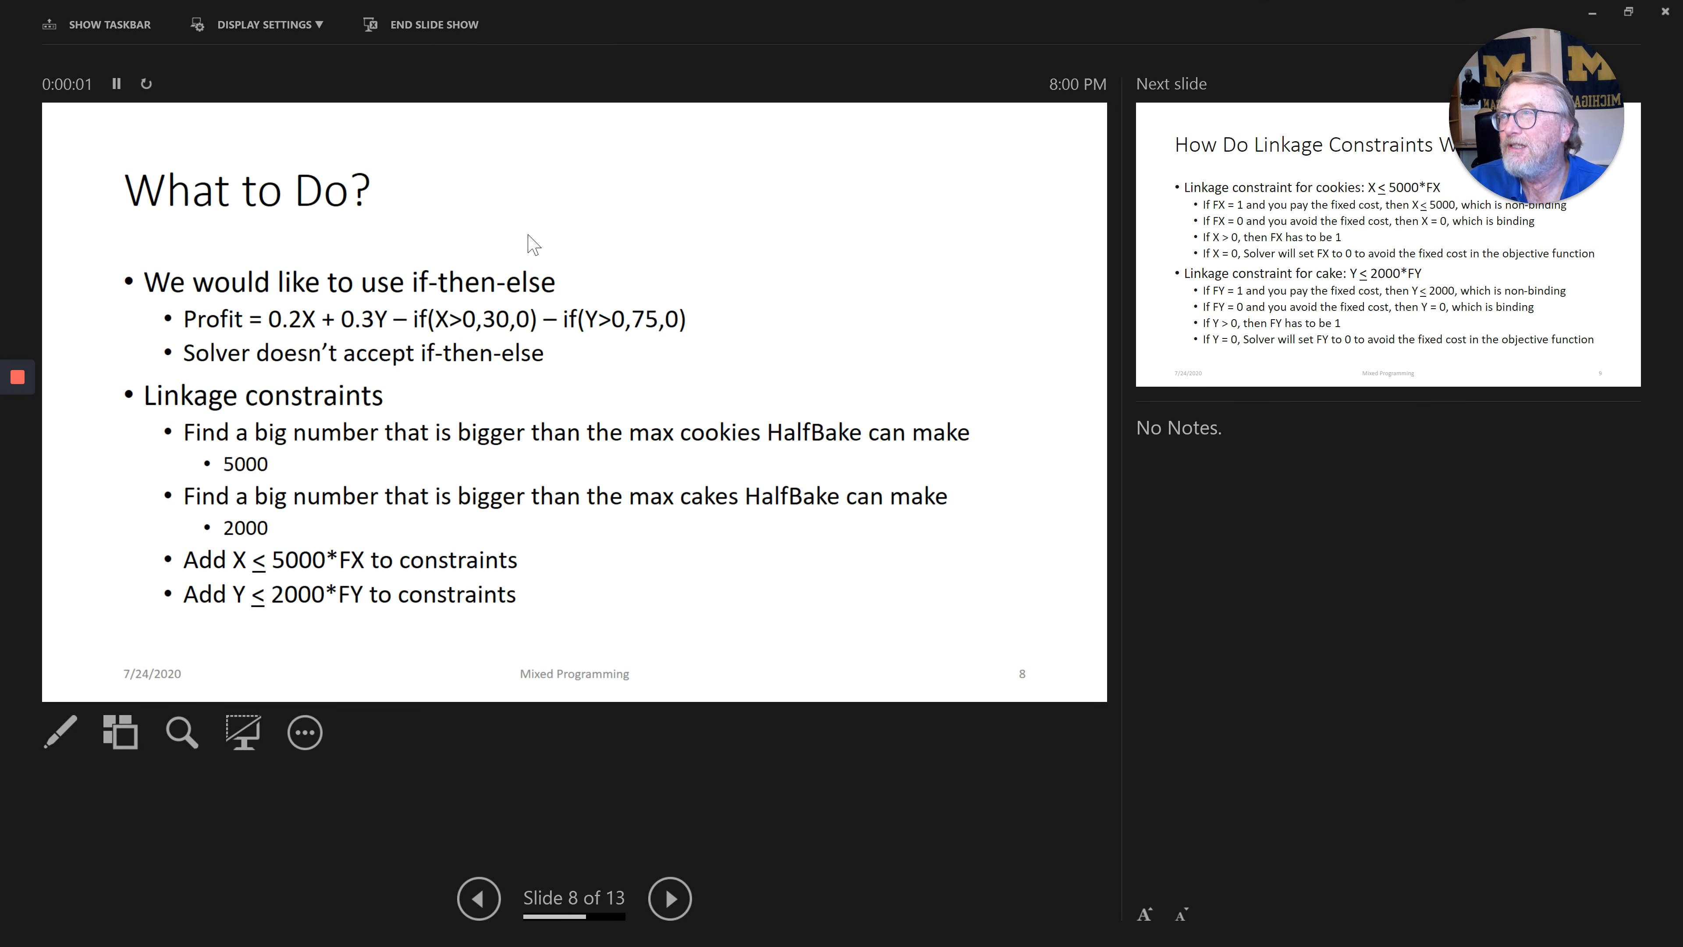
{"action": "left_click", "coordinate": [318, 27]}
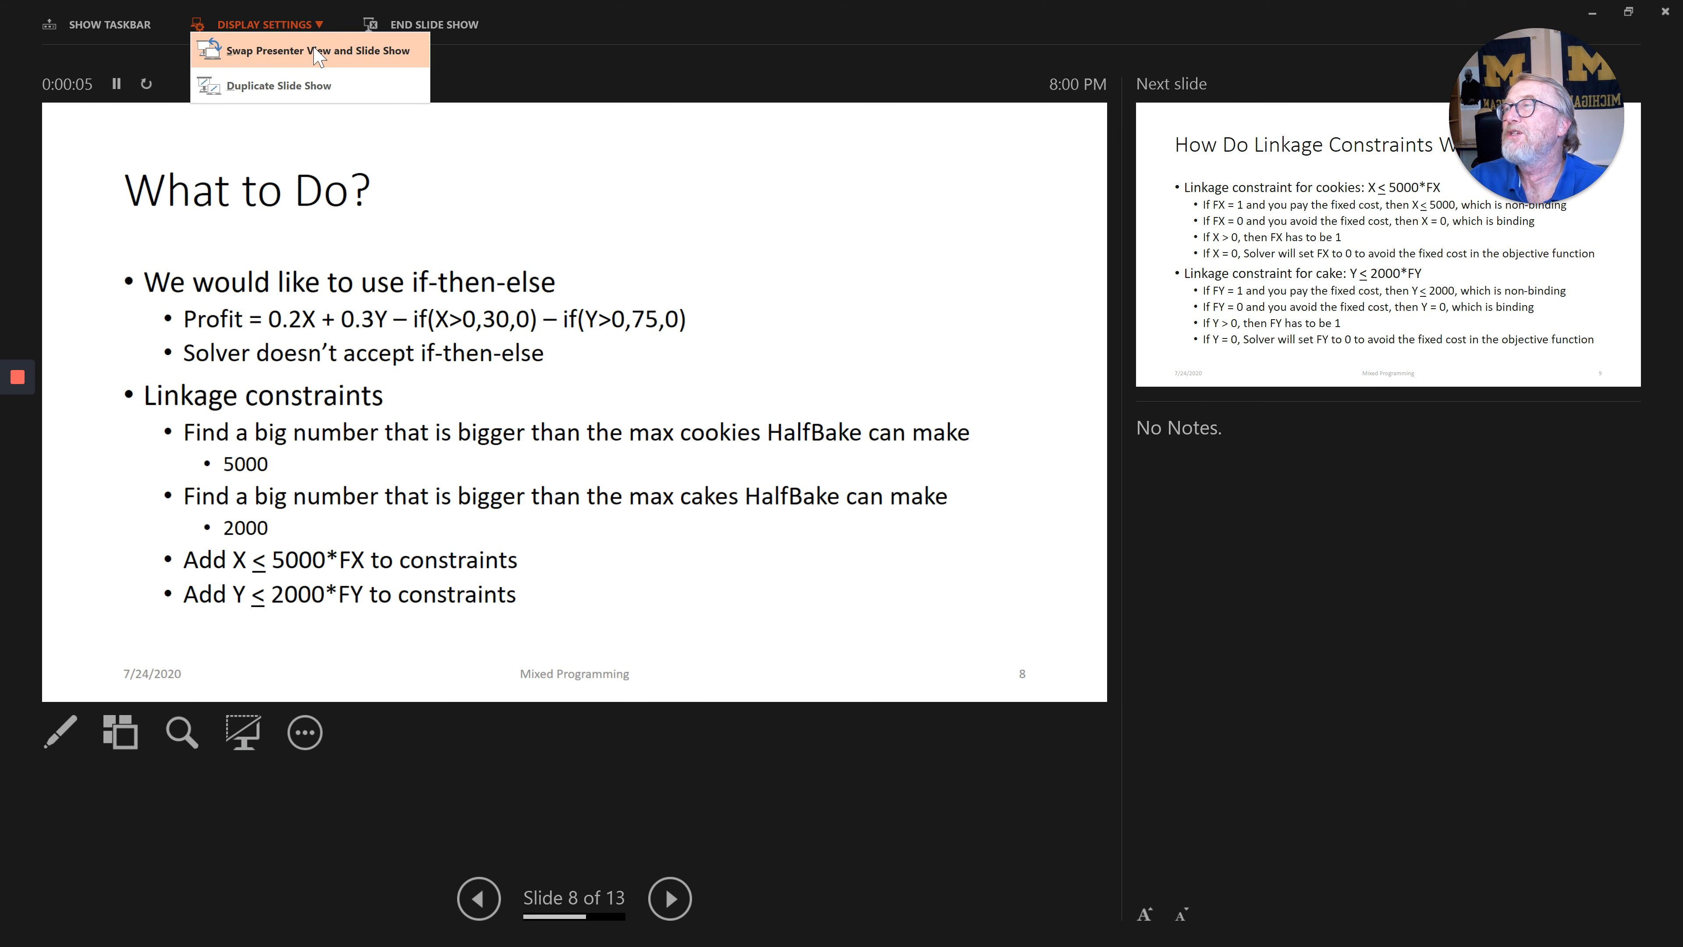
{"action": "left_click", "coordinate": [316, 47]}
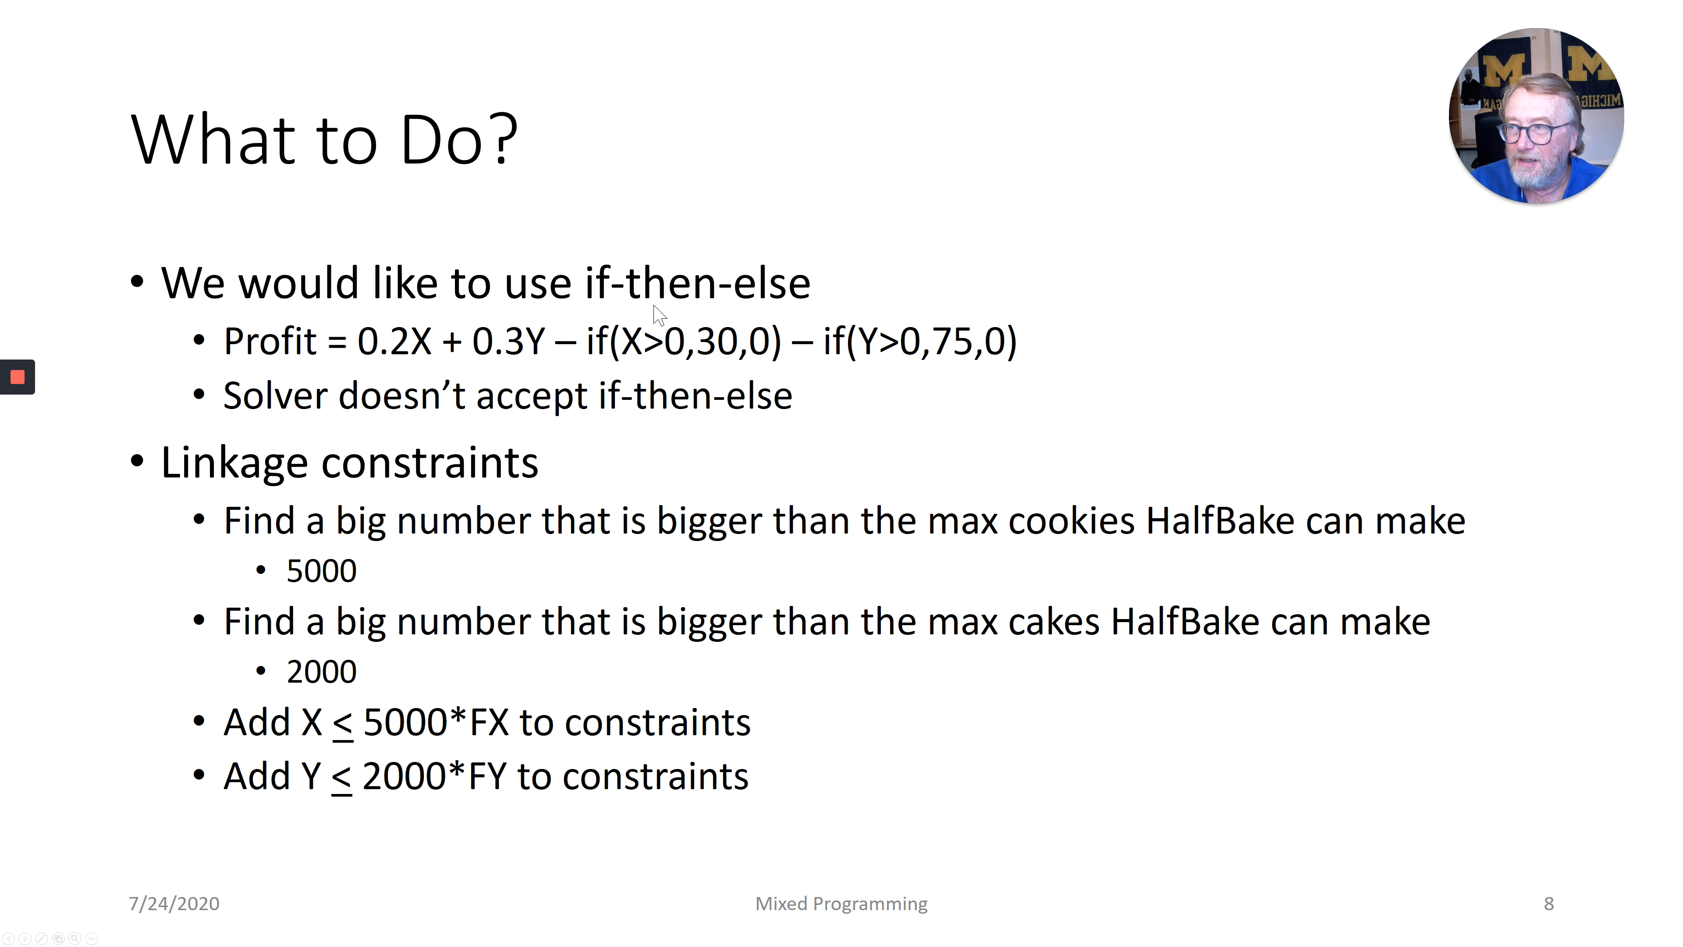
{"action": "key", "text": "Right"}
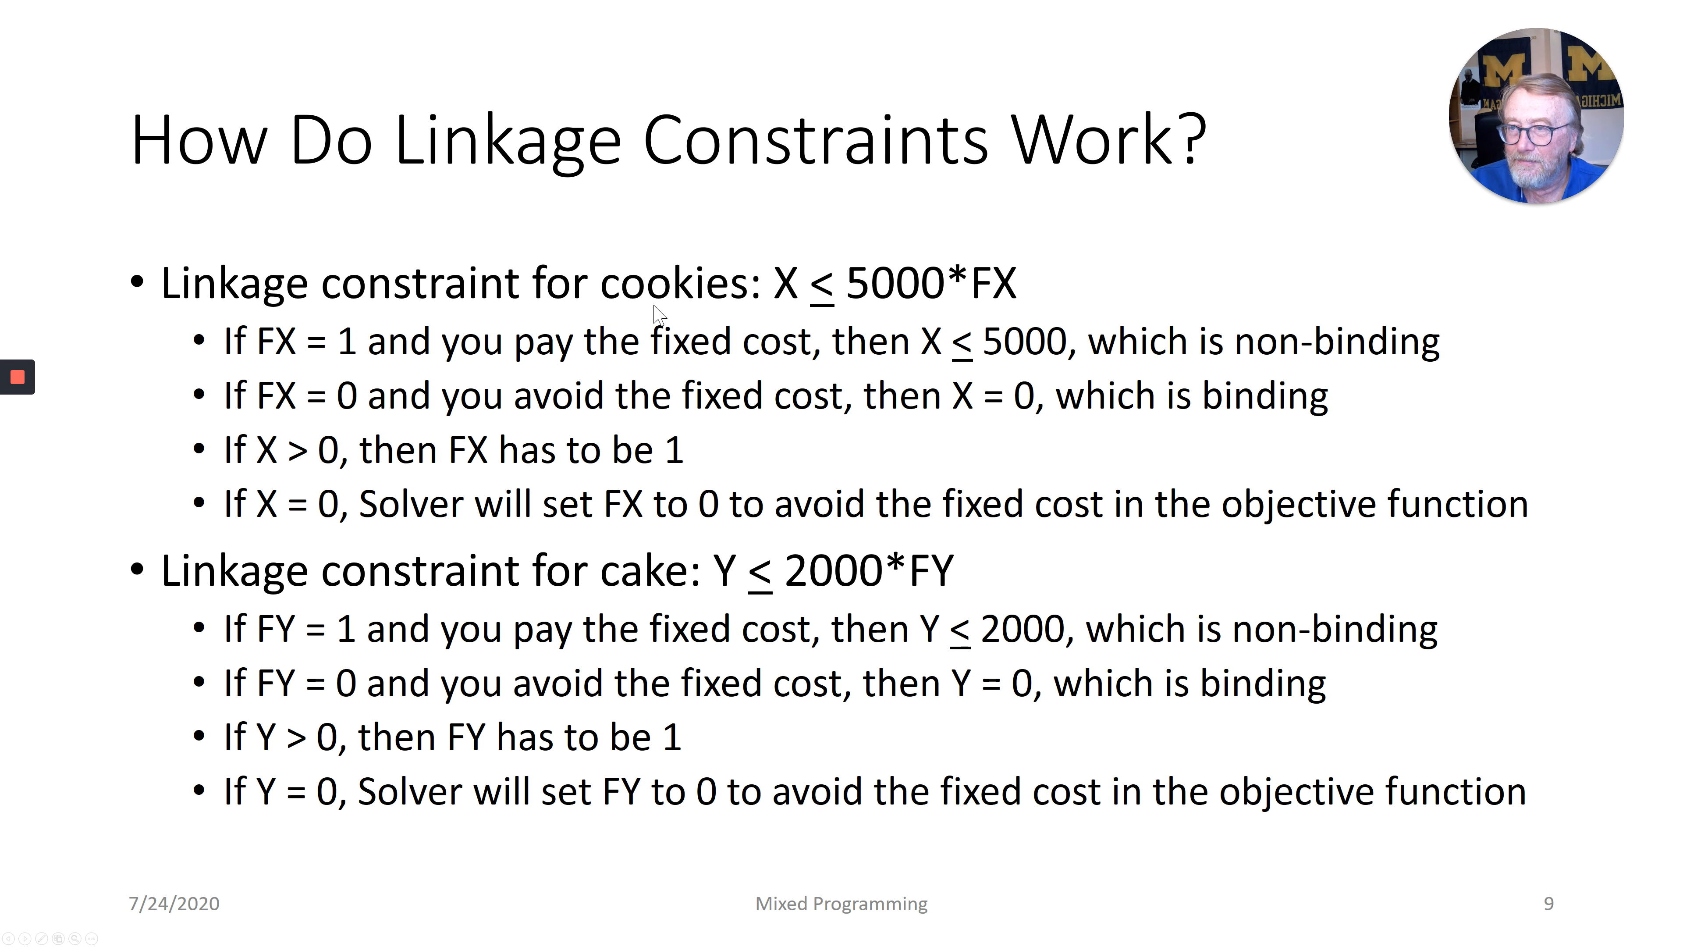